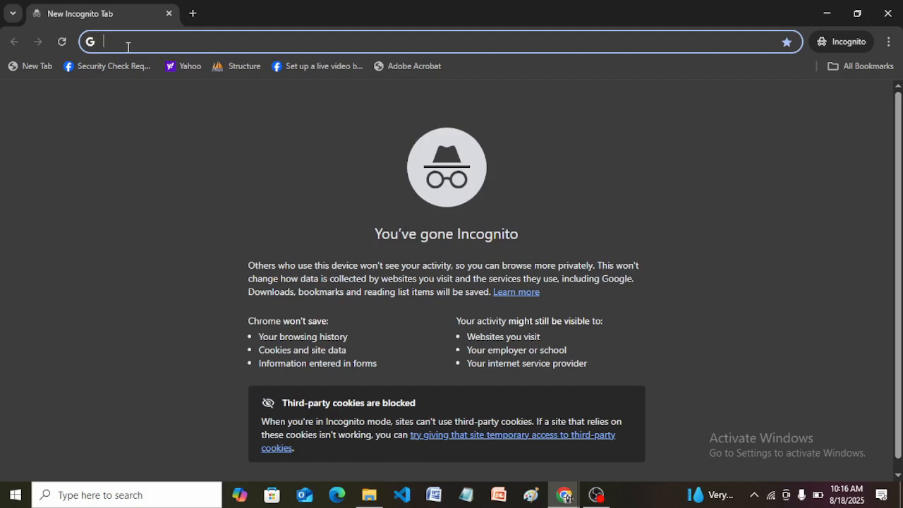
Step: Open figma.com and start the free account sign-up
type("fig")
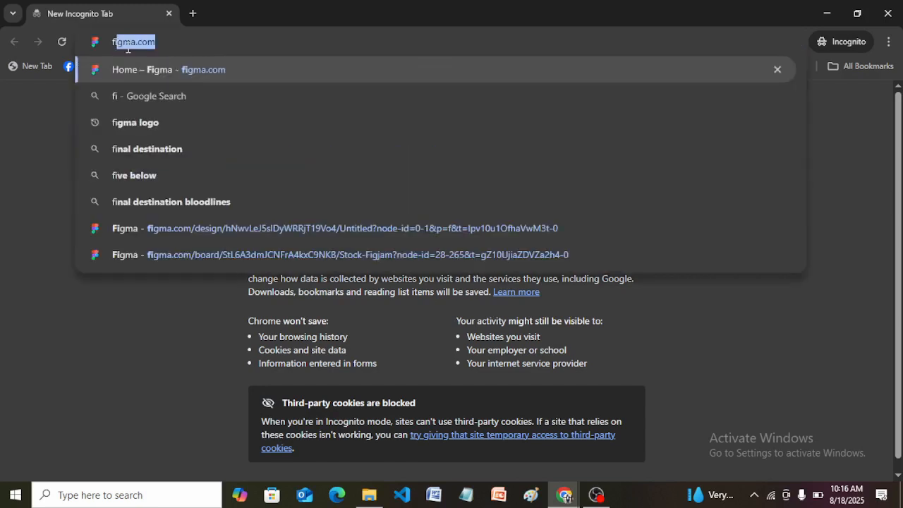
type("ma")
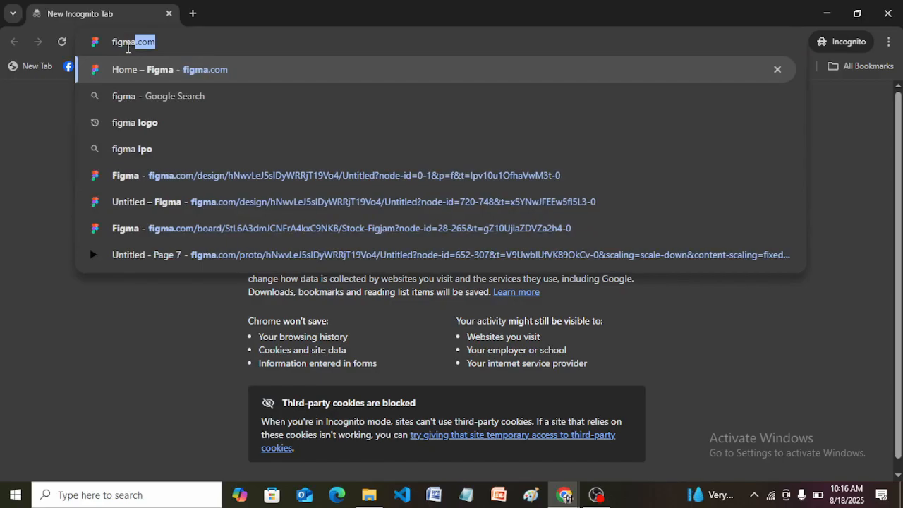
type(".com")
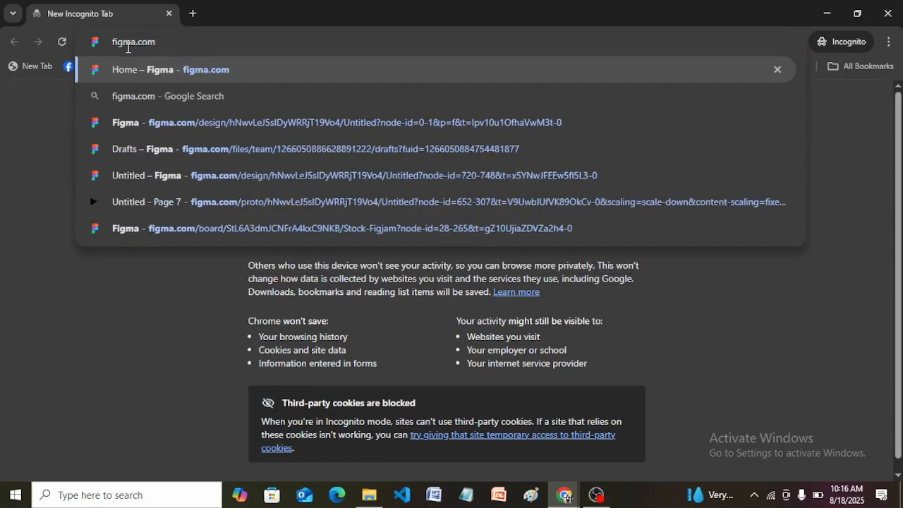
key("Return")
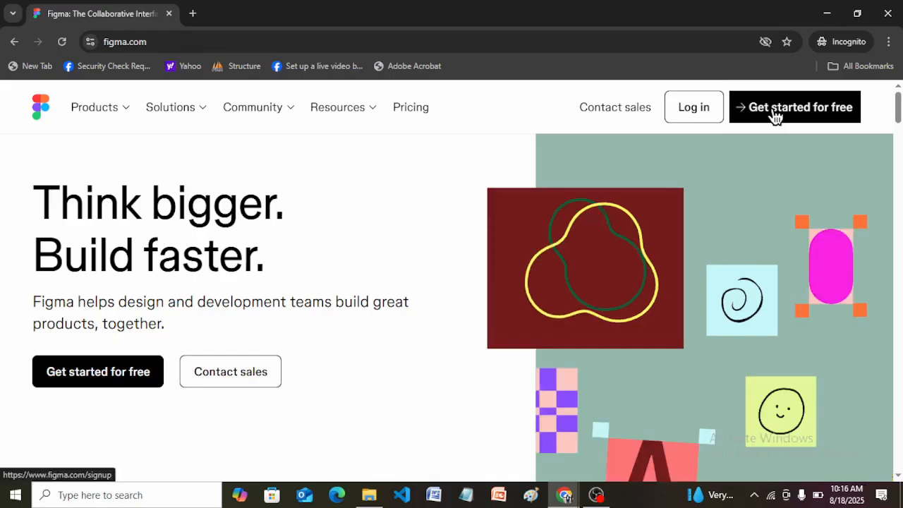
left_click(775, 113)
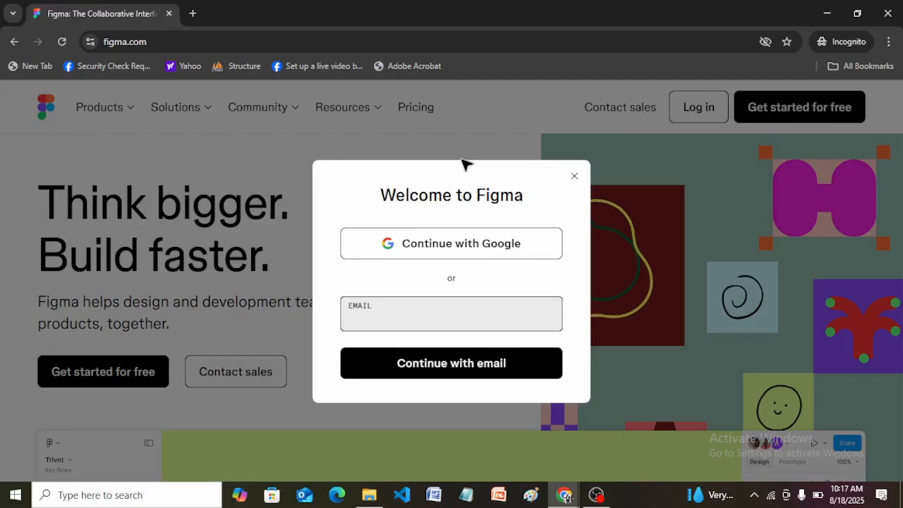
Step: Enter the account's e-mail address in the welcome dialog and continue with e-mail
left_click(367, 318)
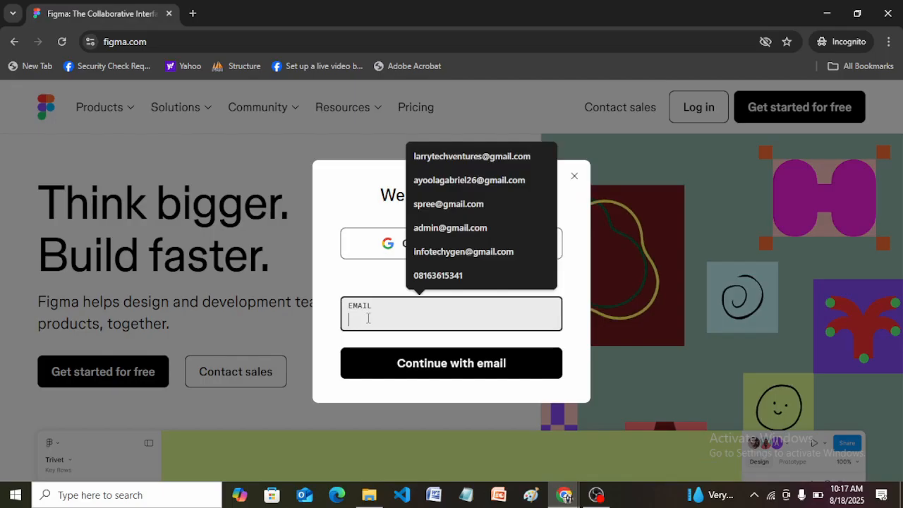
left_click(339, 279)
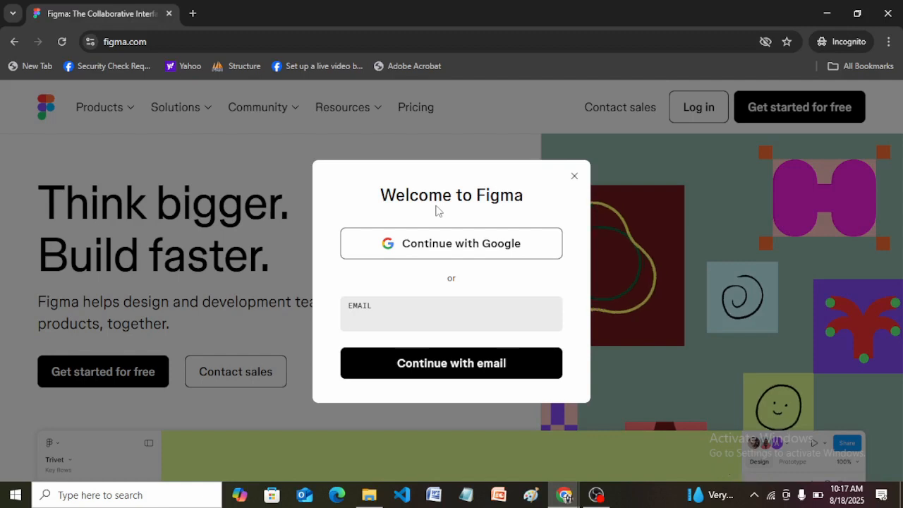
left_click(372, 317)
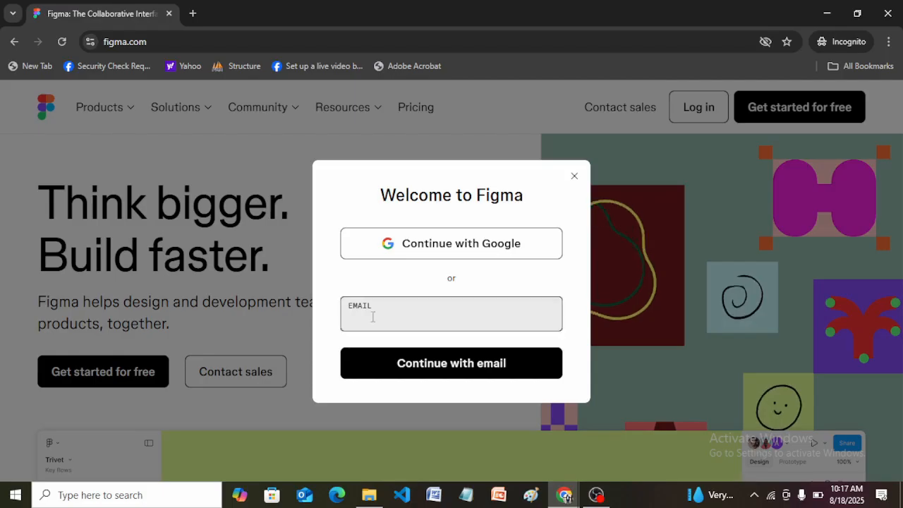
left_click(373, 317)
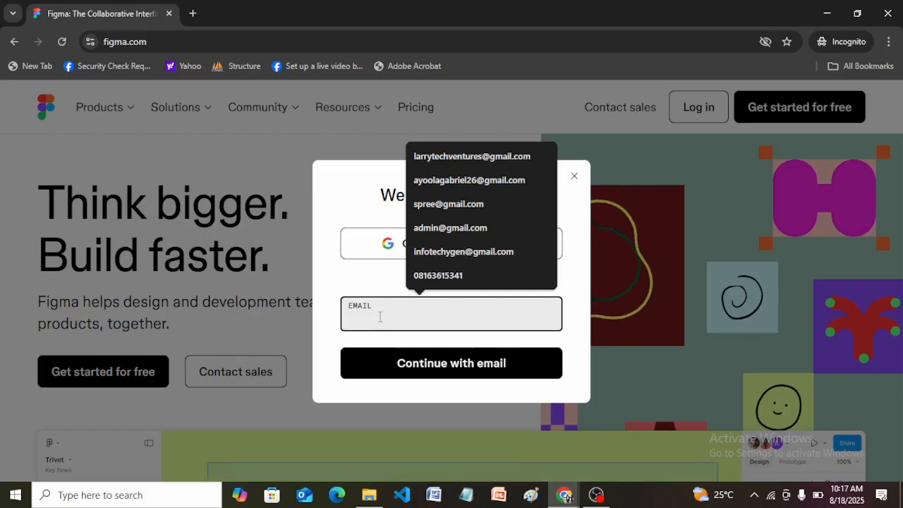
type("n")
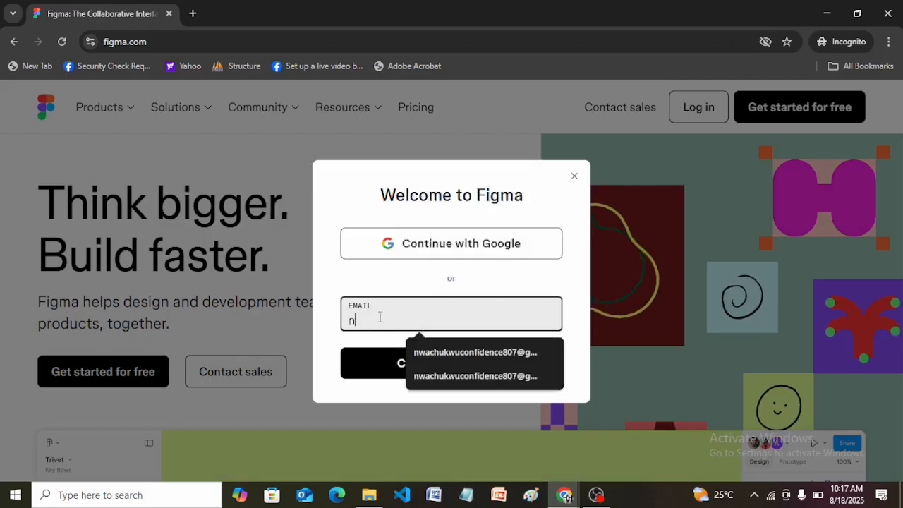
left_click(452, 360)
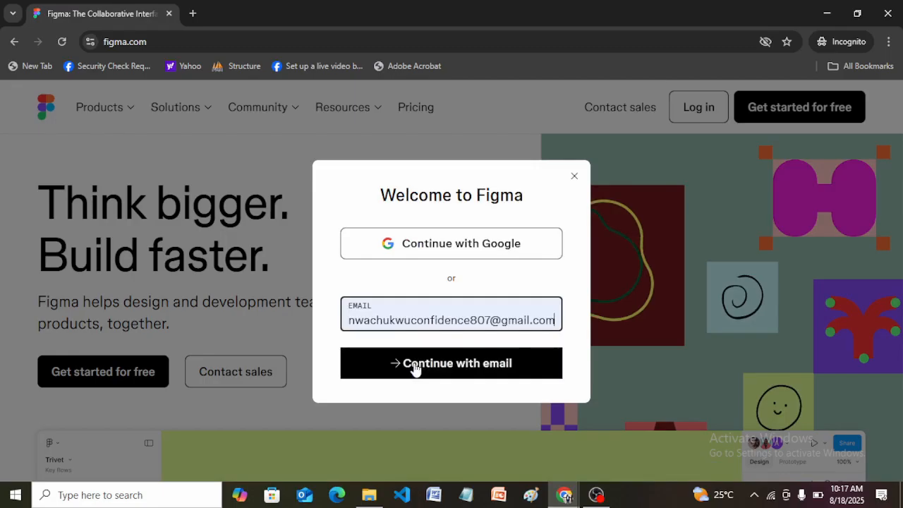
left_click(416, 364)
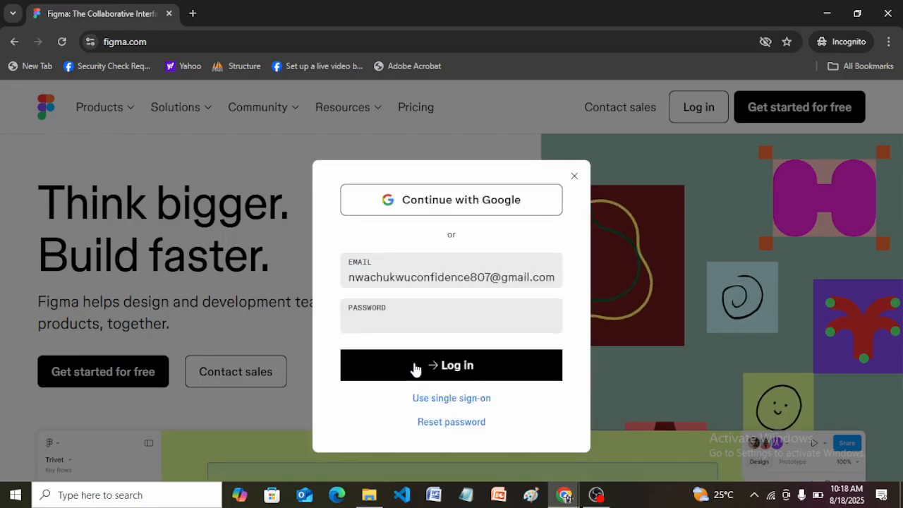
Step: Enter the account password and log in
left_click(388, 317)
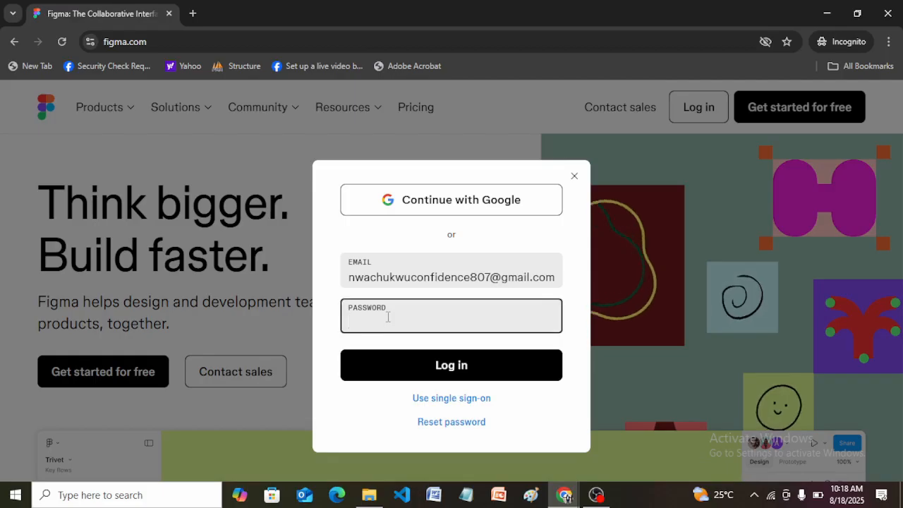
type("***")
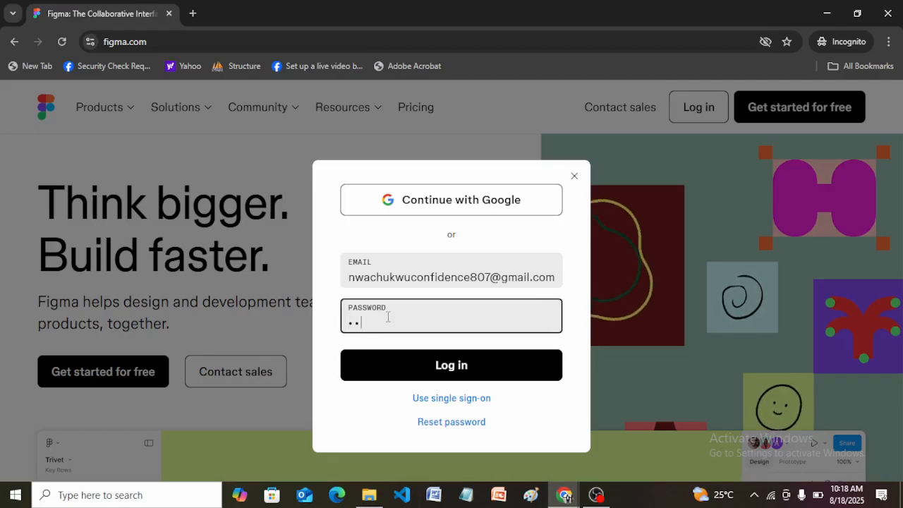
type("*****")
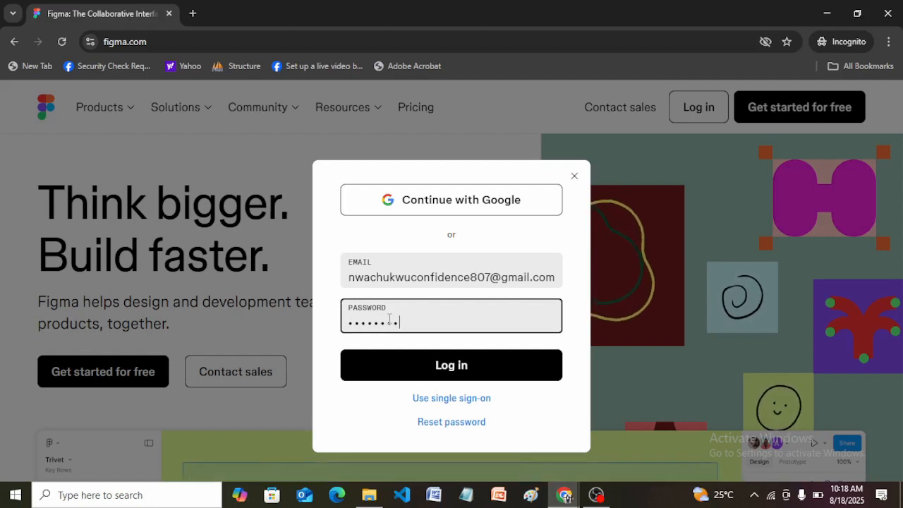
left_click(455, 377)
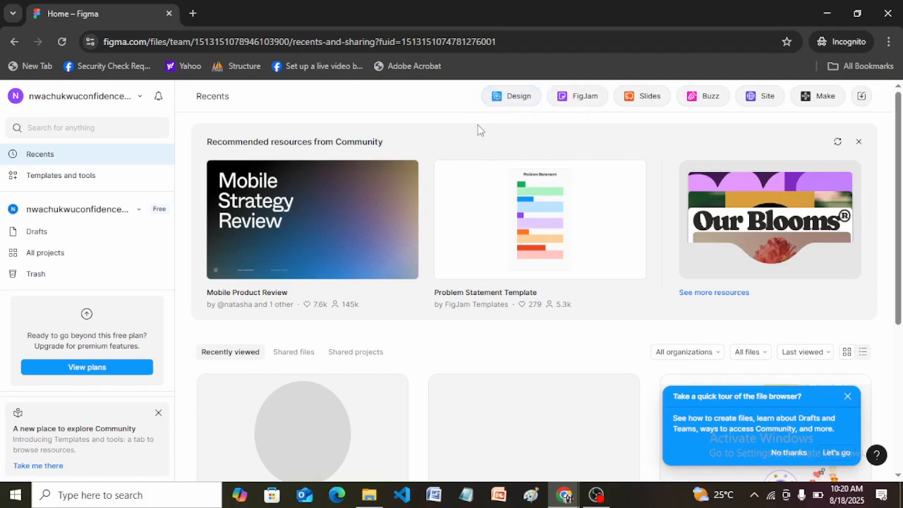
Step: Create a new design file and get through its introductory tour, dismissing the Figma Make promotion
left_click(511, 99)
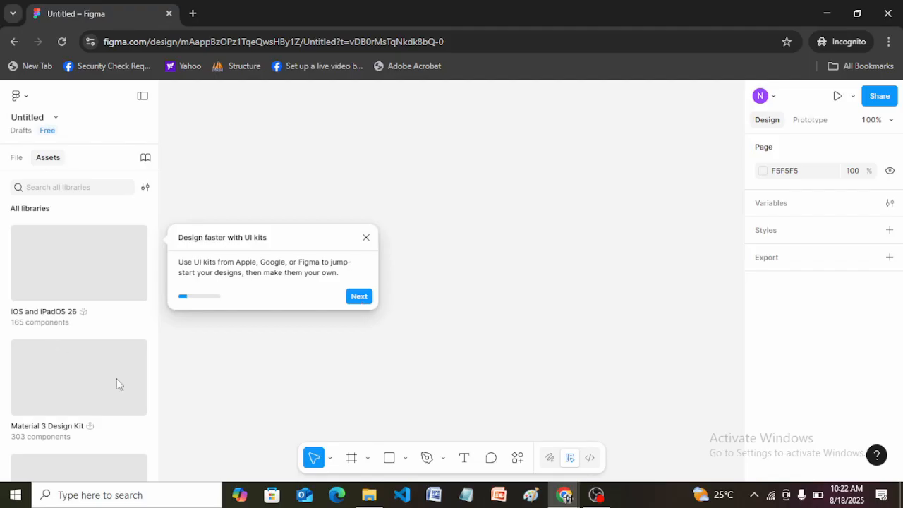
left_click(354, 296)
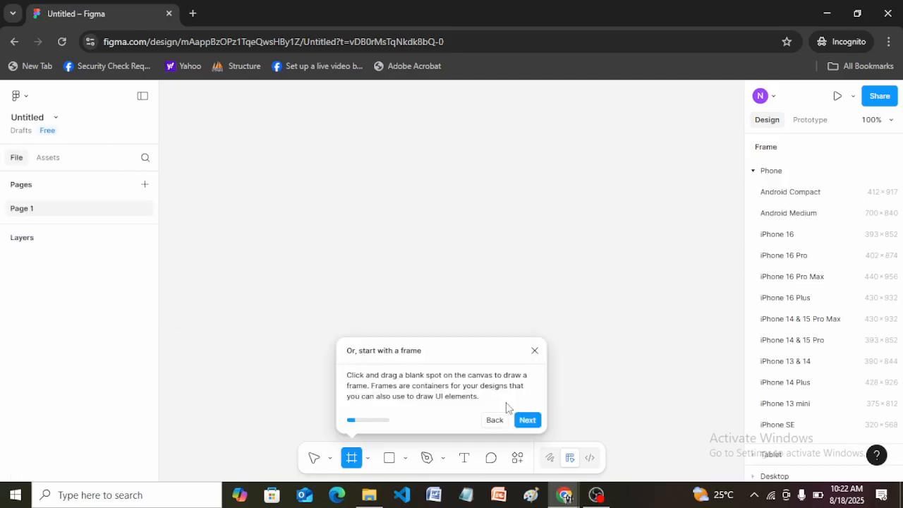
left_click(527, 420)
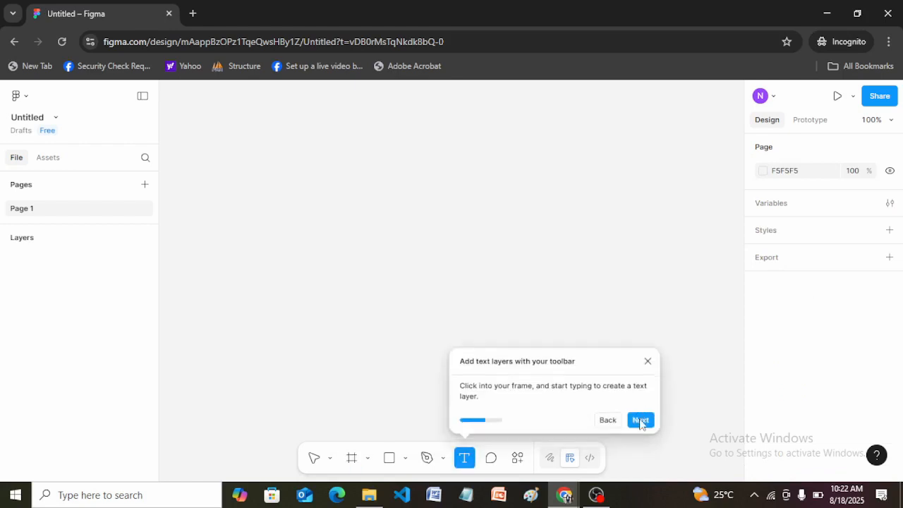
left_click(640, 420)
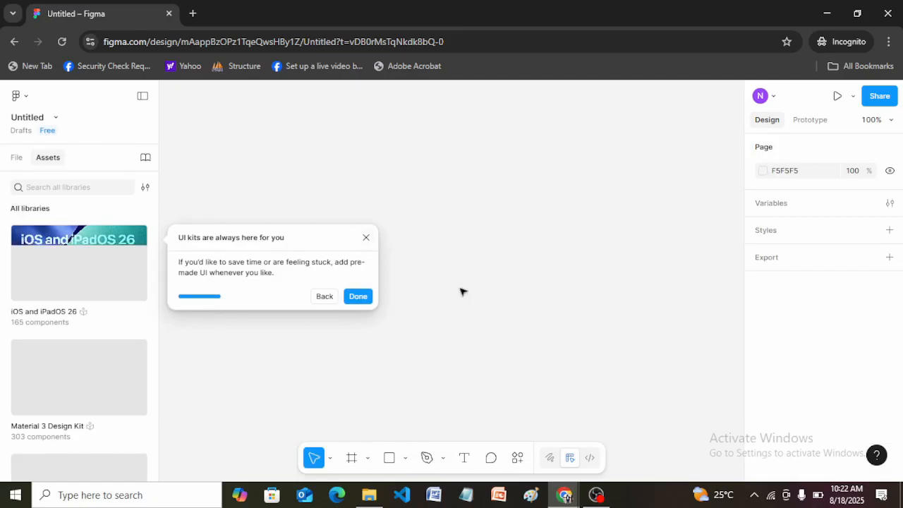
left_click(355, 299)
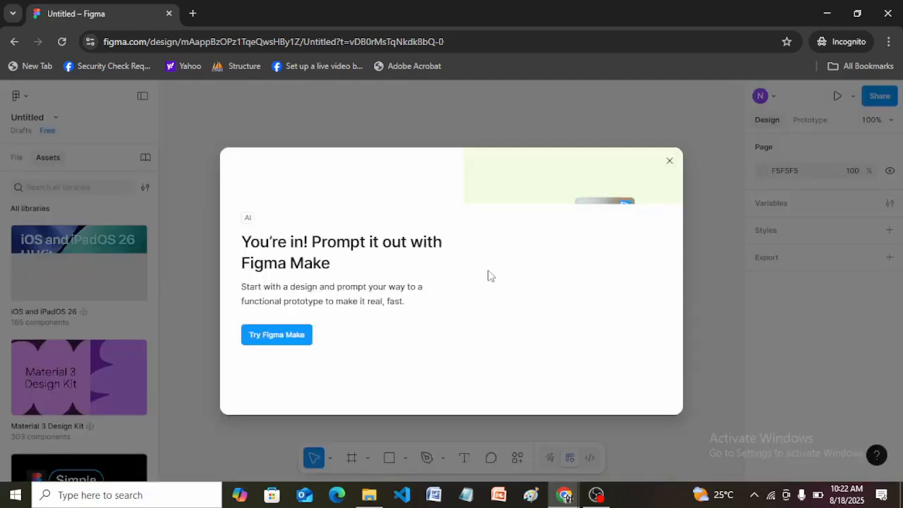
left_click(669, 161)
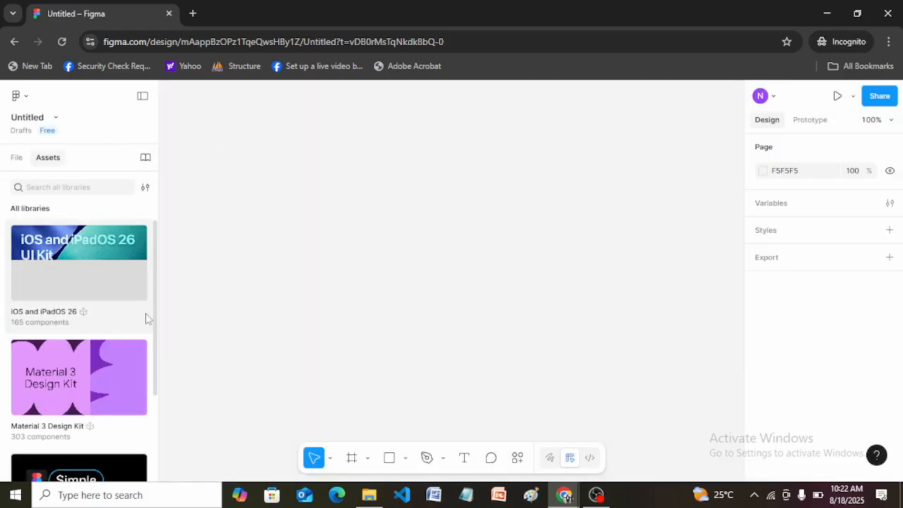
Step: Show the file's pages and layers, and rename the untitled file to "My Design Lesson"
left_click(16, 158)
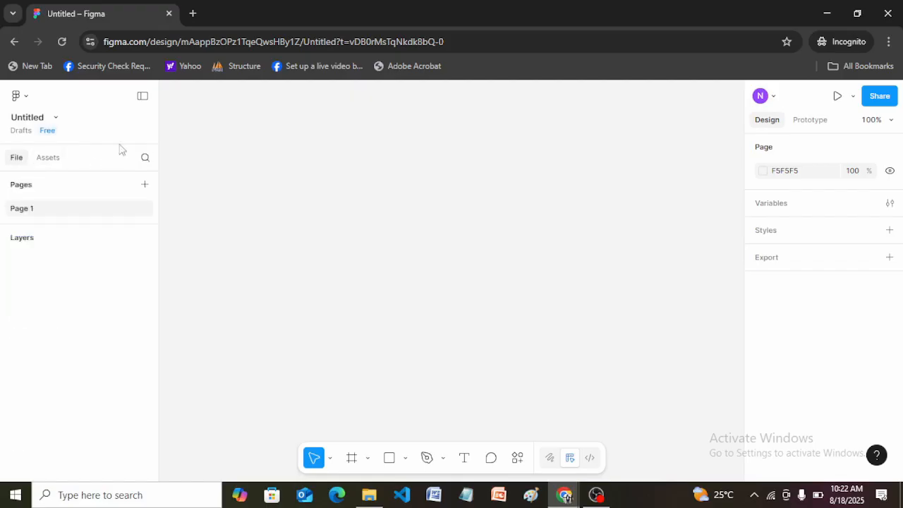
double_click(27, 119)
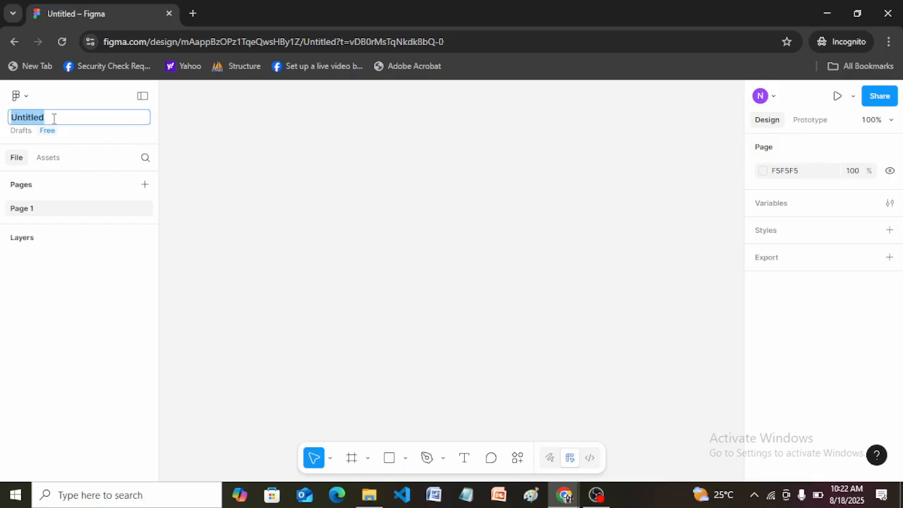
key("BackSpace")
type("My ")
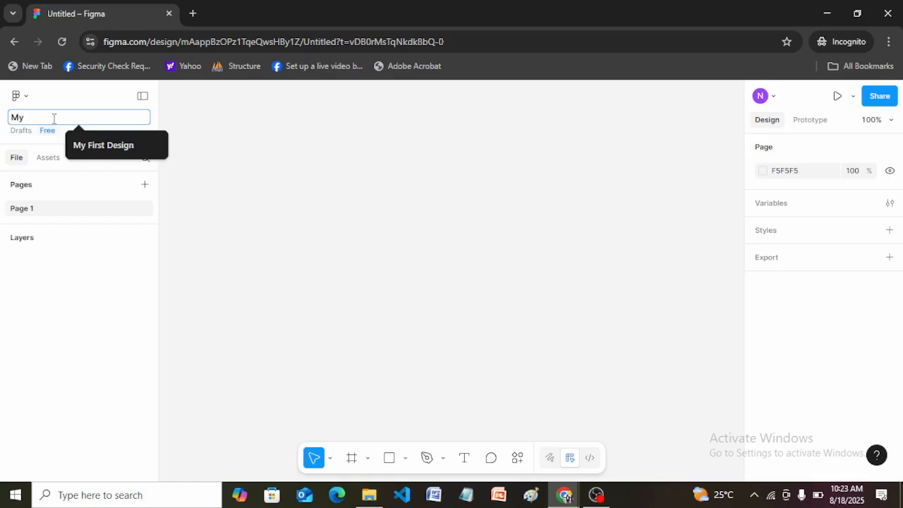
type("Design Lesson")
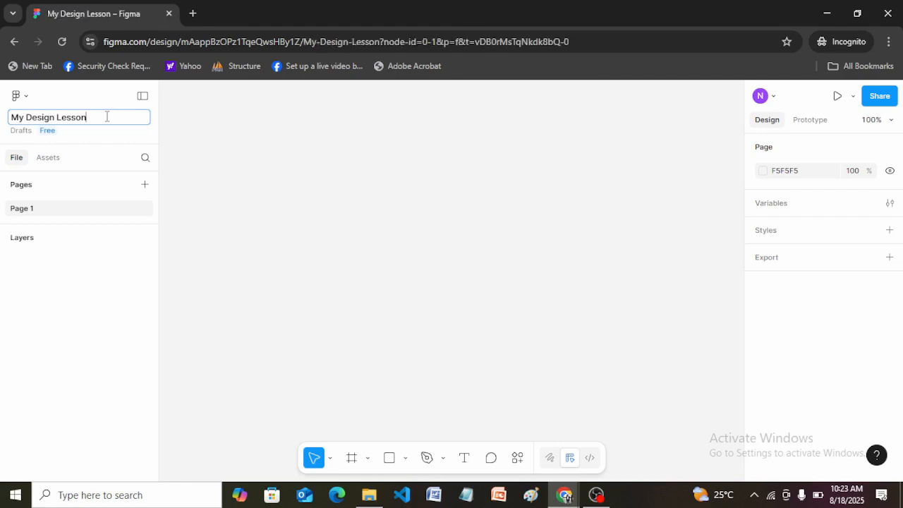
left_click(218, 139)
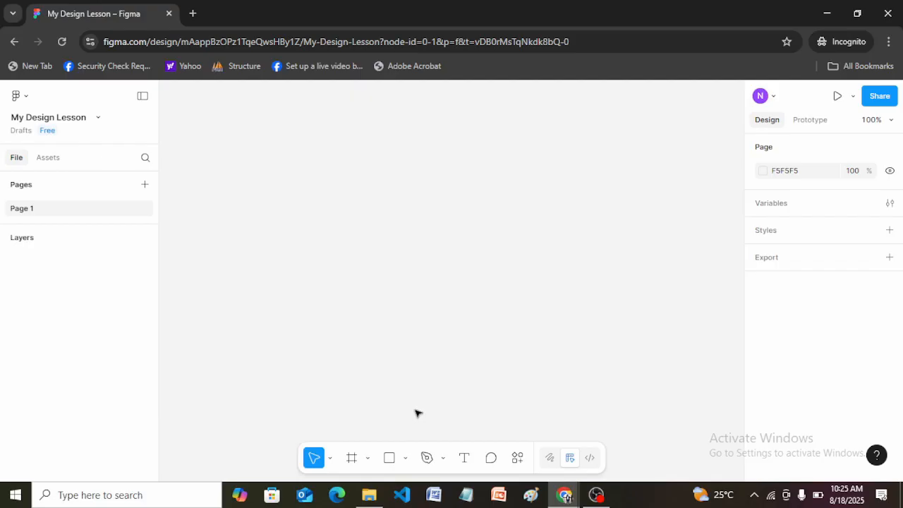
left_click(406, 459)
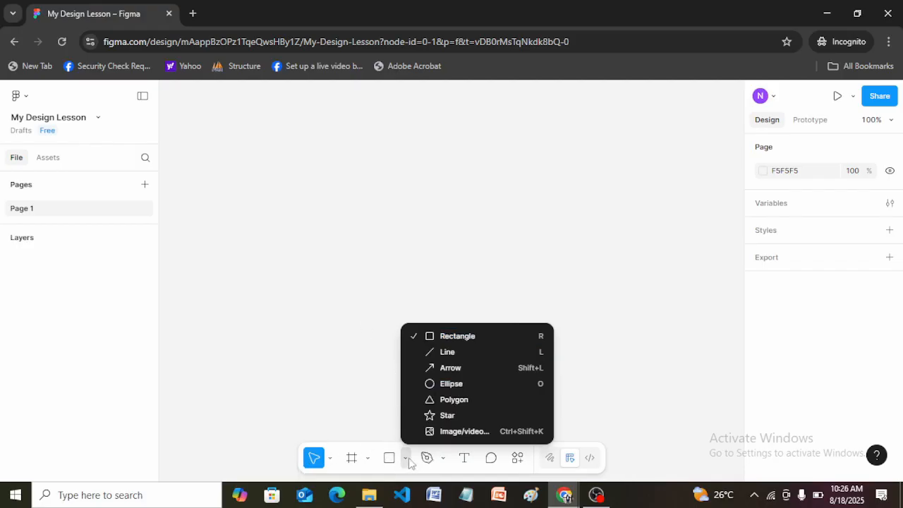
left_click(387, 397)
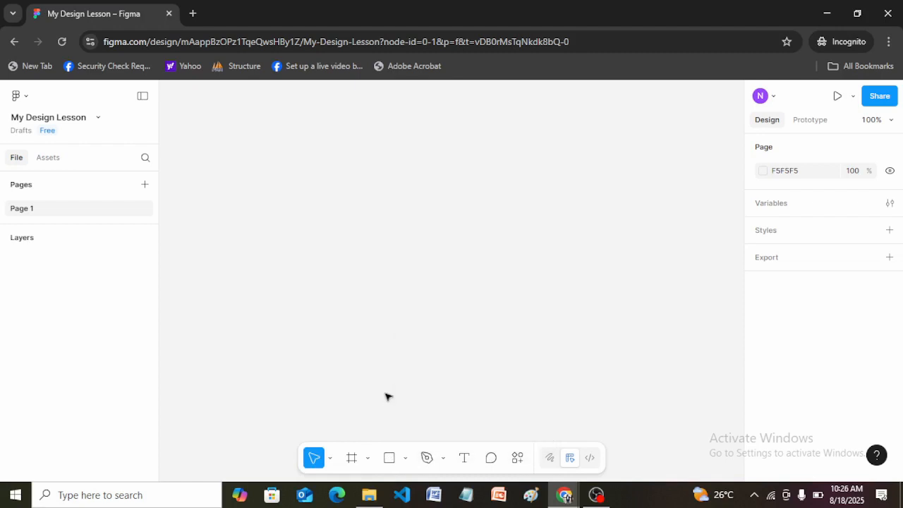
left_click(405, 458)
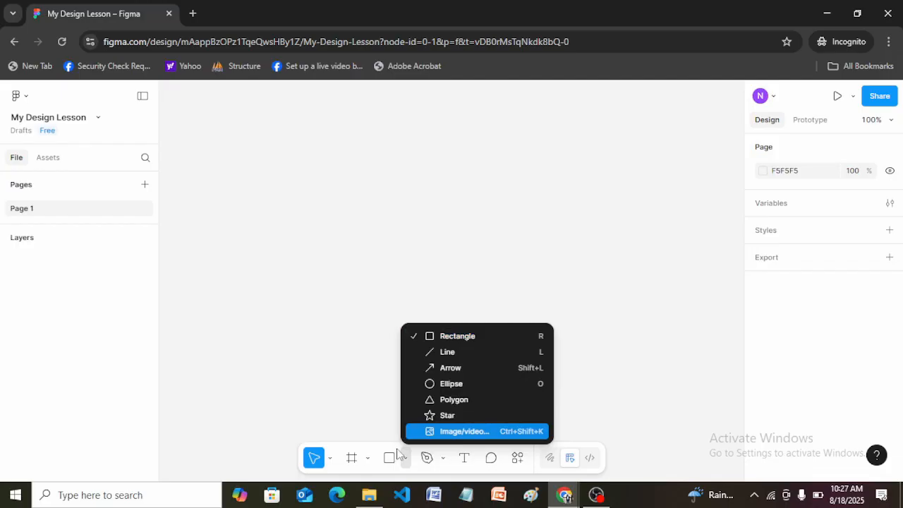
left_click(363, 387)
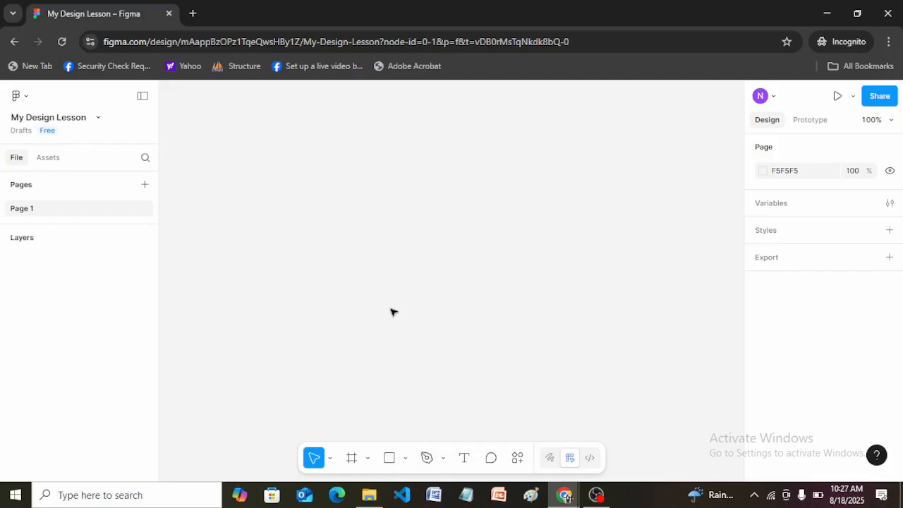
Step: Draw a rectangle about 201 × 68 near the middle of the canvas and dismiss the layer scrolling and label tips
key("r")
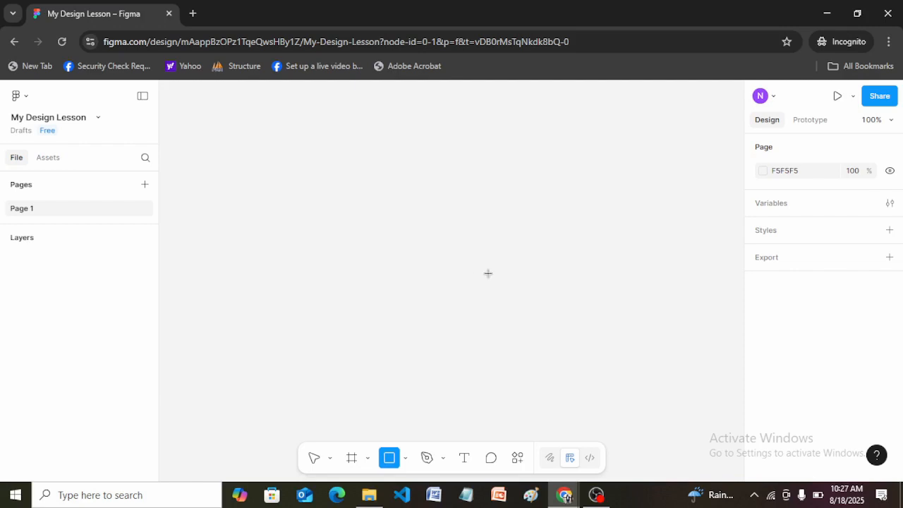
left_click_drag(360, 230, 493, 274)
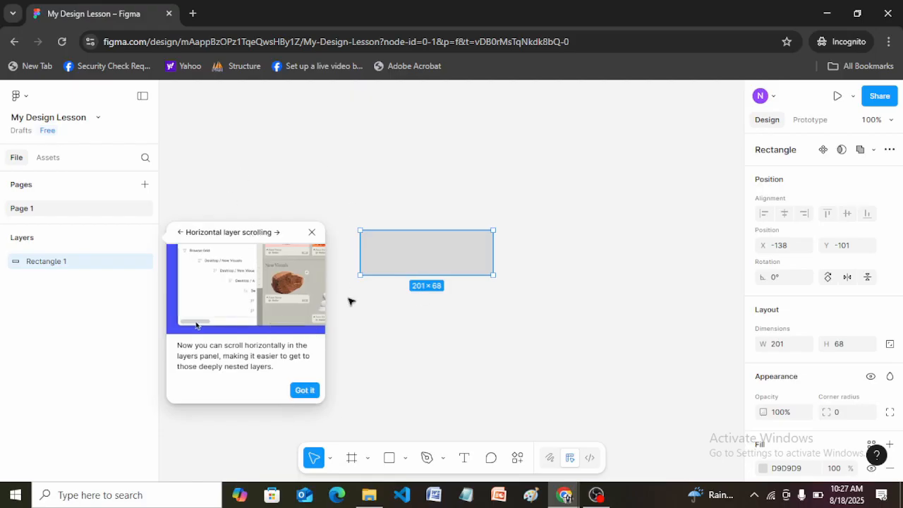
left_click(304, 390)
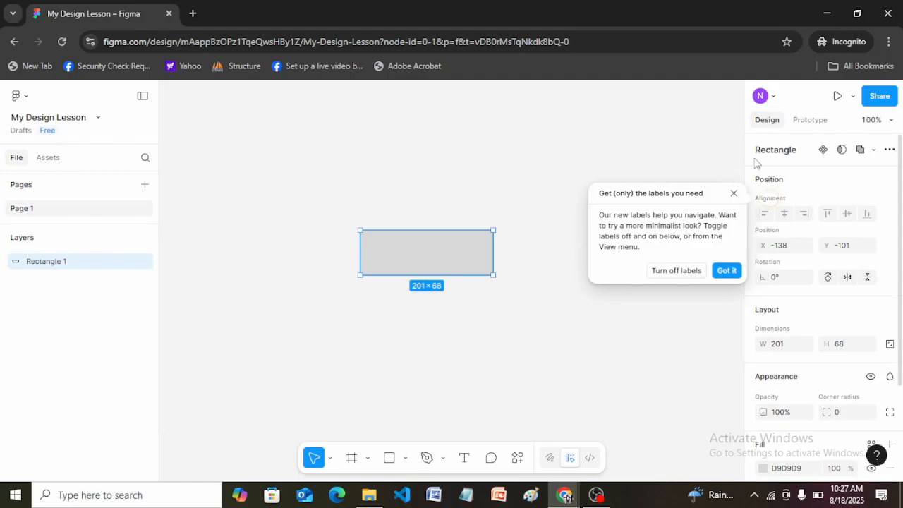
left_click(727, 270)
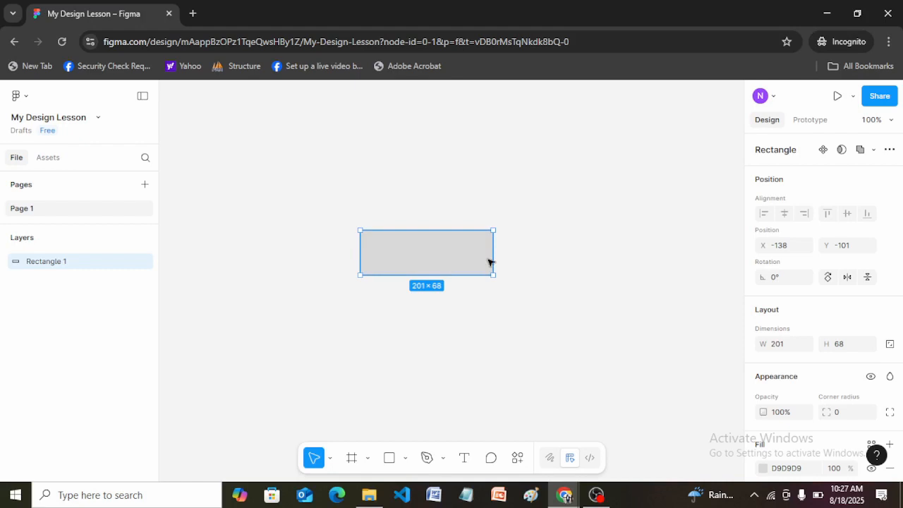
Step: Draw an ellipse about 108 × 116 beside the rectangle, slightly above its level on the canvas
left_click(366, 318)
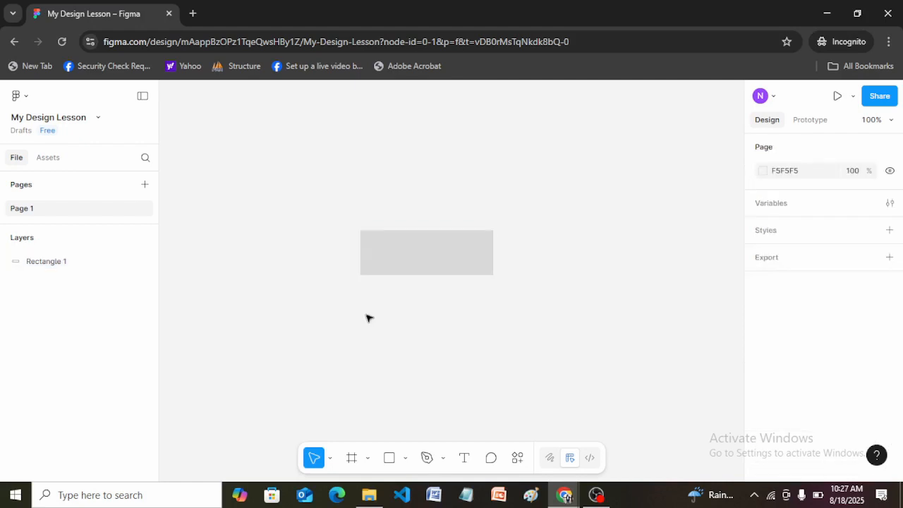
key("o")
left_click_drag(545, 192, 618, 270)
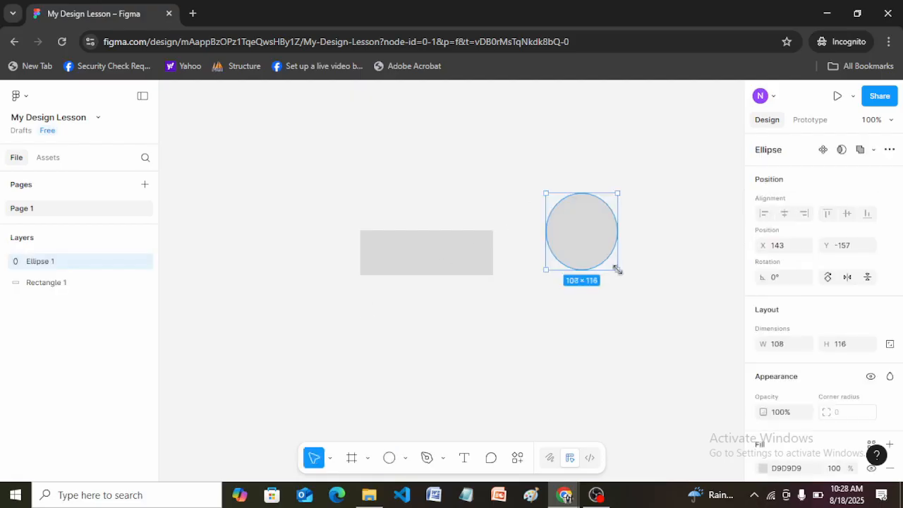
Step: Examine the available variants of the pen, move and shape tools
left_click(443, 458)
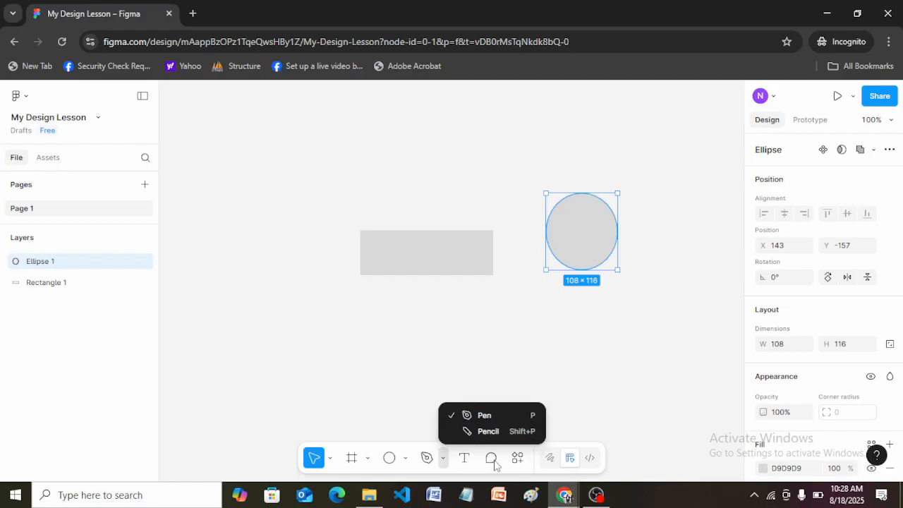
left_click(605, 425)
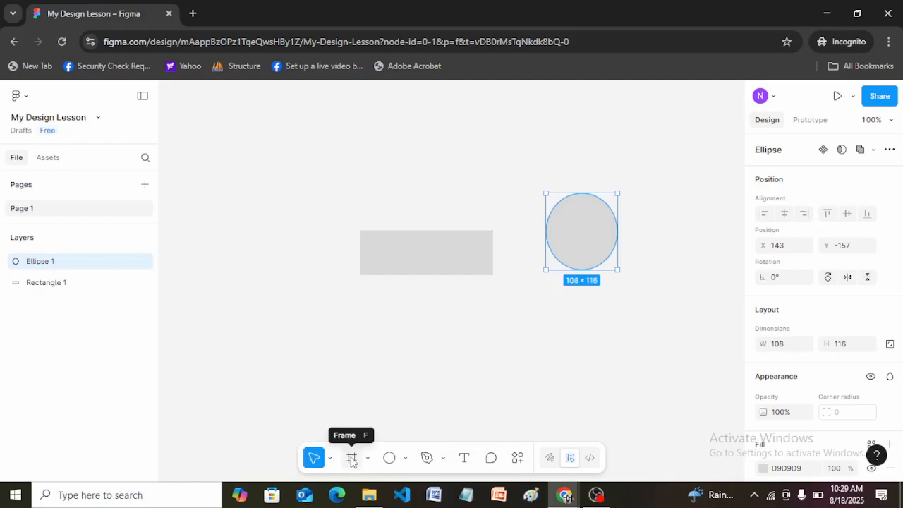
left_click(308, 344)
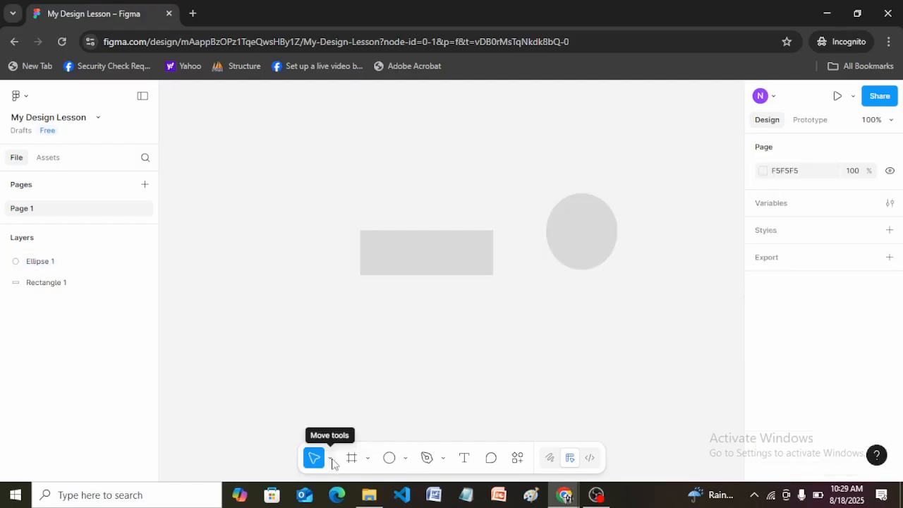
left_click(331, 460)
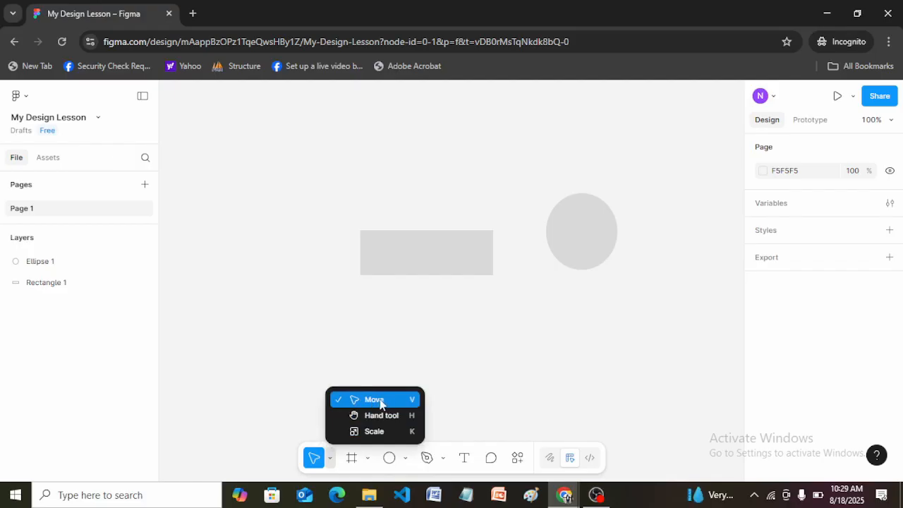
left_click(352, 363)
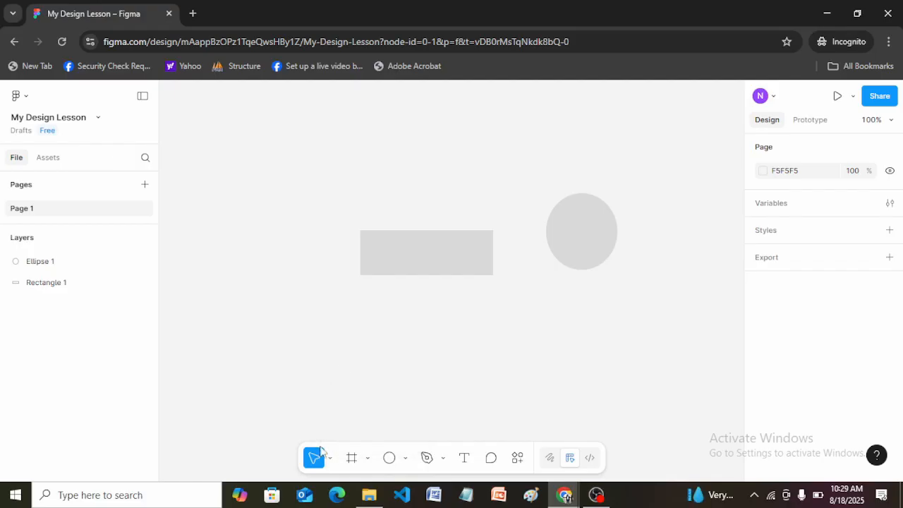
left_click(330, 459)
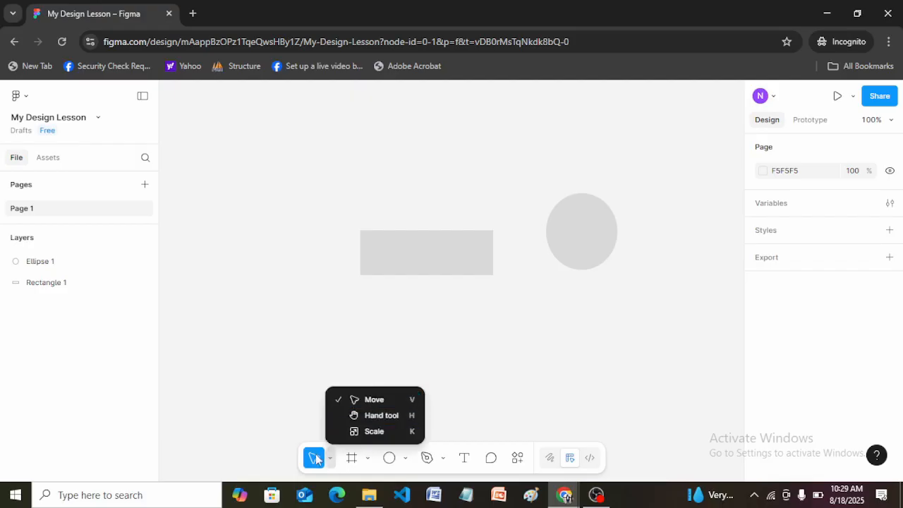
left_click(292, 387)
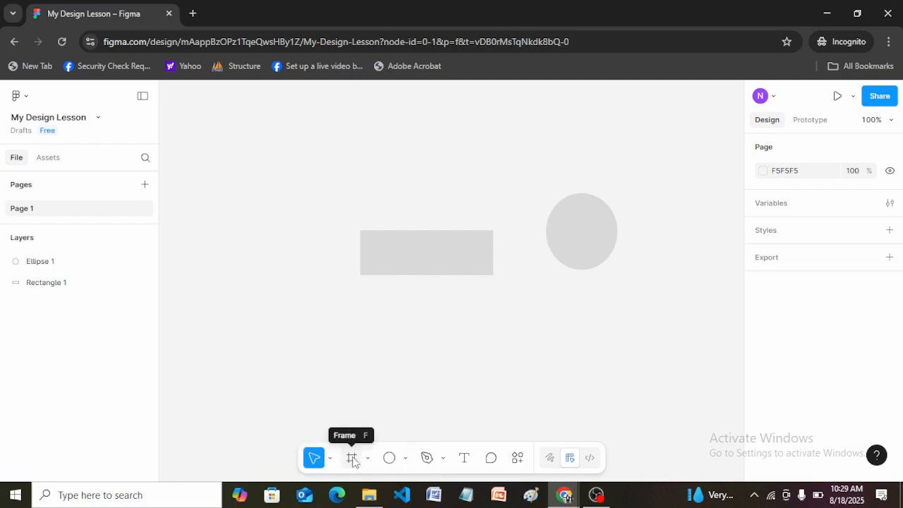
left_click(406, 458)
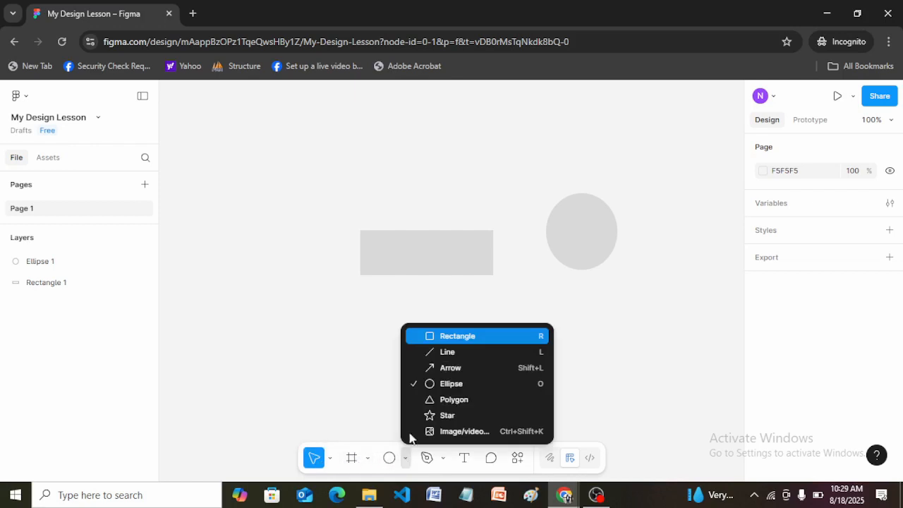
left_click(465, 335)
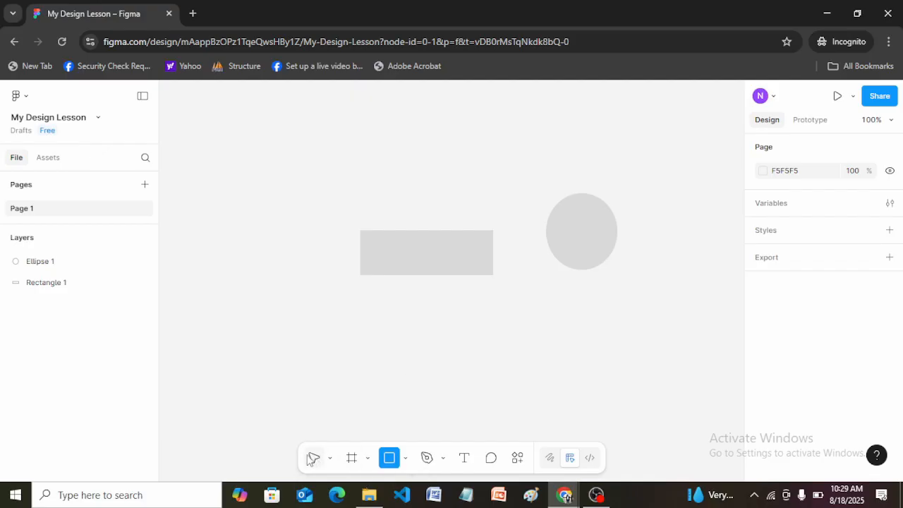
left_click(330, 459)
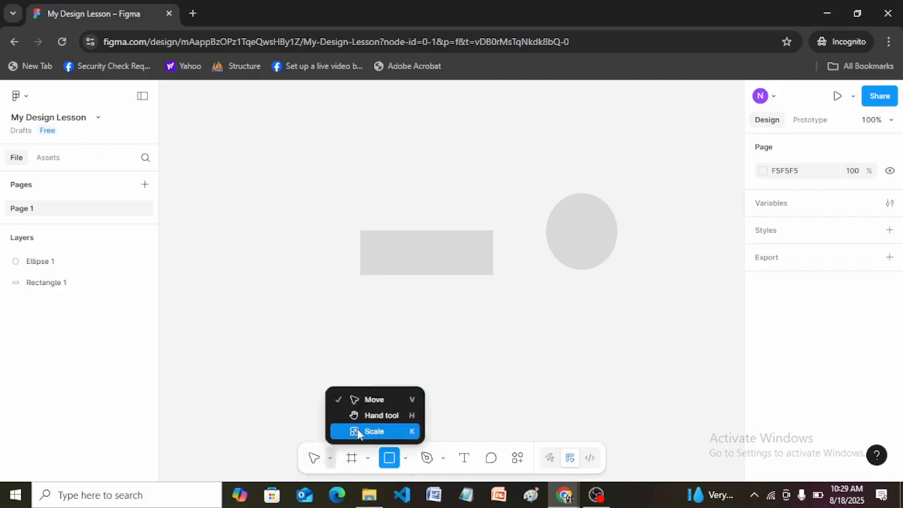
left_click(517, 381)
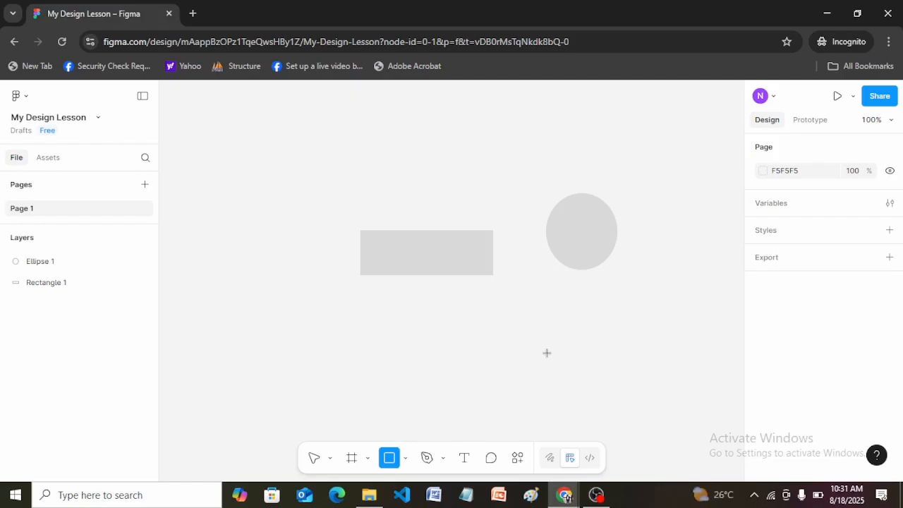
Step: Empty the canvas by deleting the accidentally placed 100 × 100 rectangle, the wide rectangle and the ellipse
left_click(406, 243)
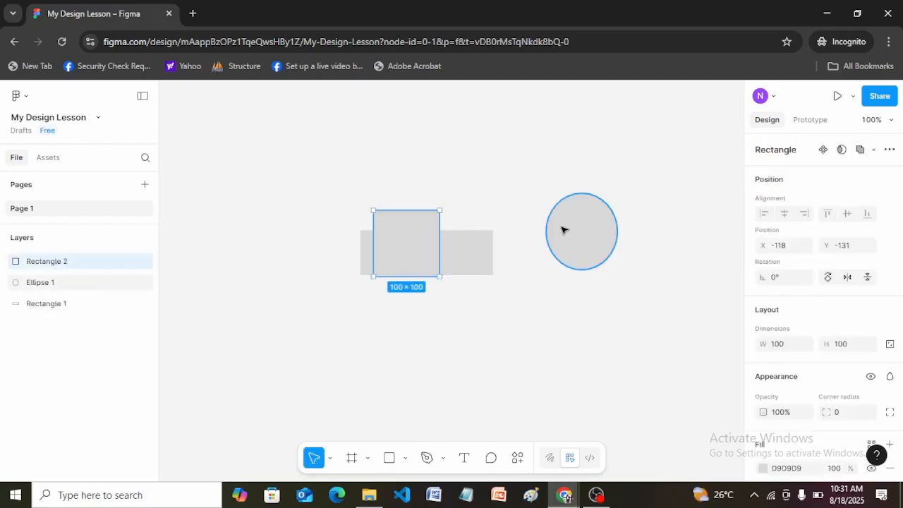
key("Delete")
left_click(466, 252)
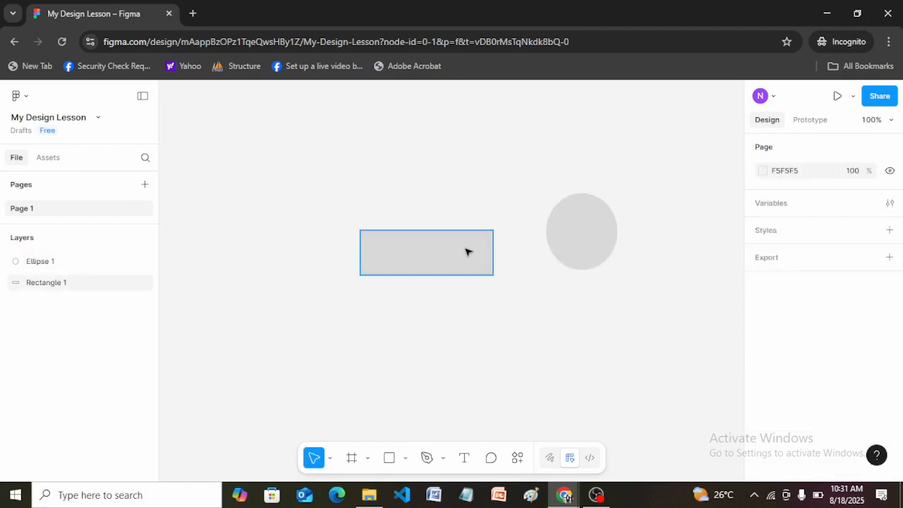
key("Delete")
left_click(591, 246)
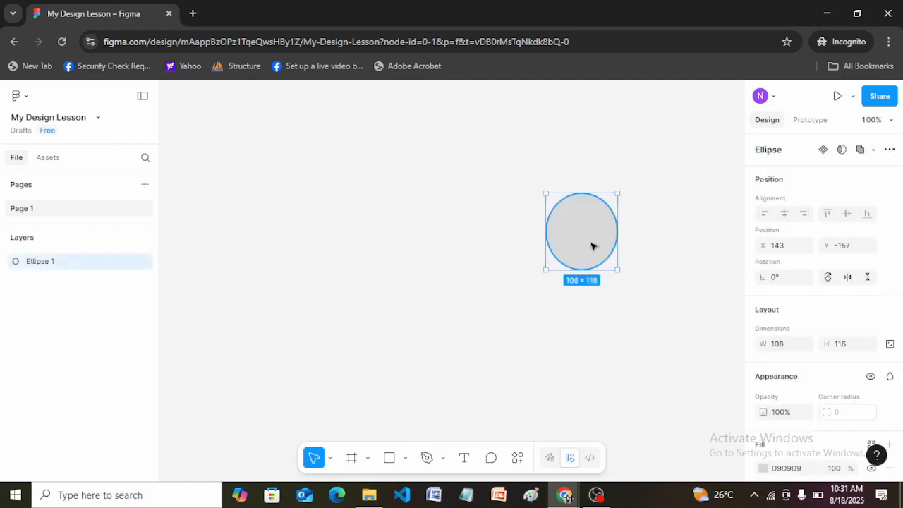
key("Delete")
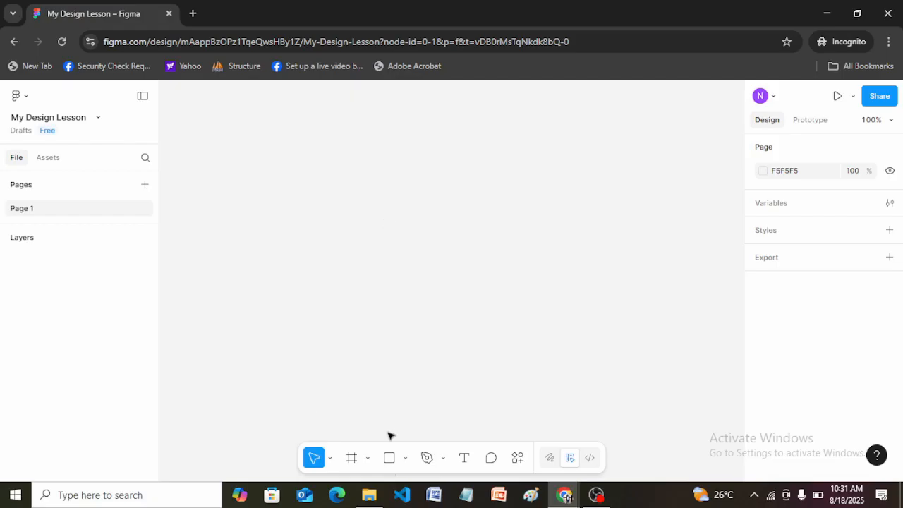
Step: Draw a rectangle about 128 × 75 in the canvas's upper-left area and a diagonal line about 107 long beside it
left_click(388, 460)
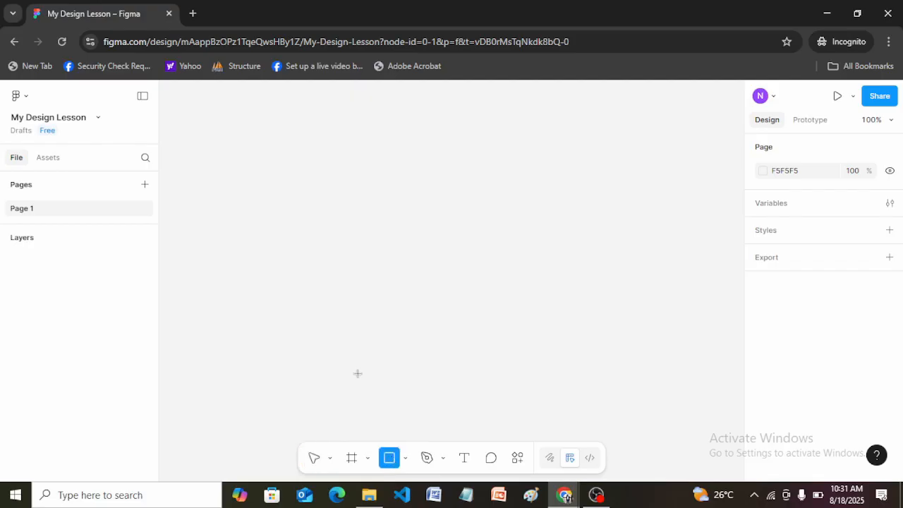
left_click_drag(215, 139, 314, 188)
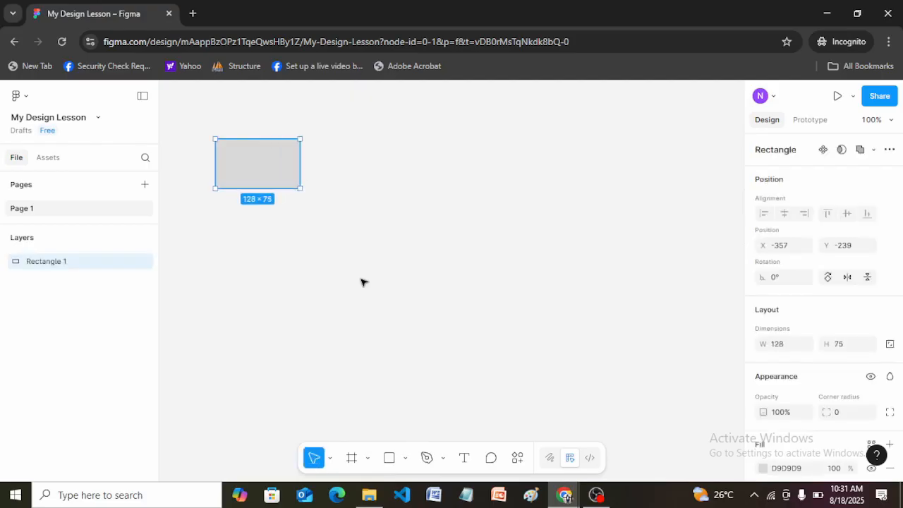
left_click(405, 461)
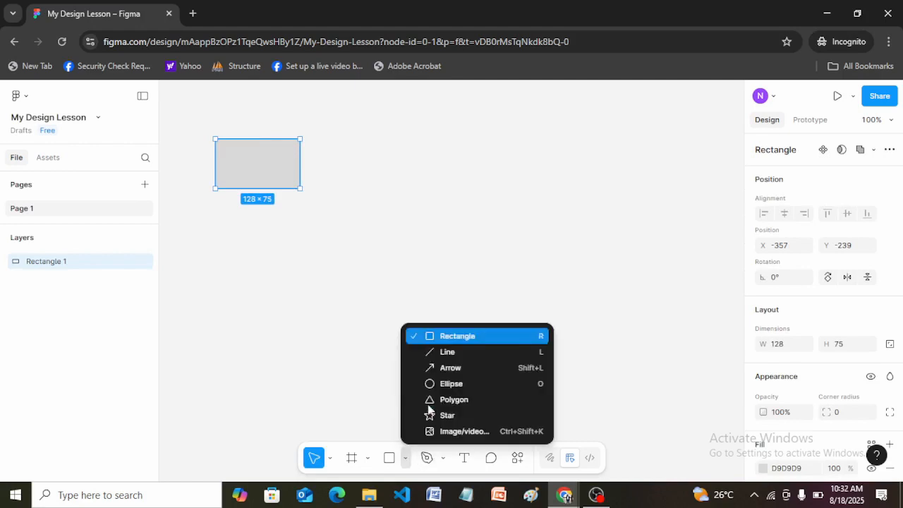
left_click(431, 348)
left_click_drag(380, 138, 339, 195)
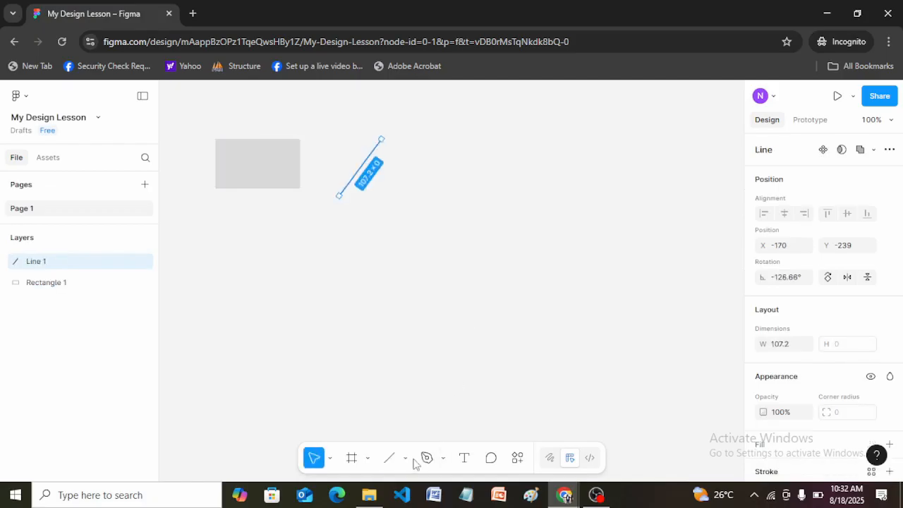
Step: Draw an ellipse about 98 × 95 to the right of the line and a star about 113 × 98 below the rectangle
left_click(406, 459)
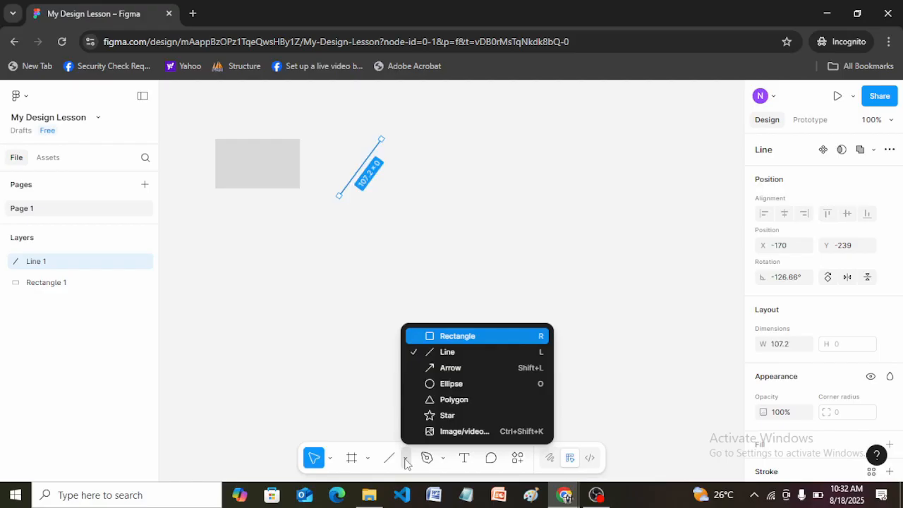
left_click(450, 386)
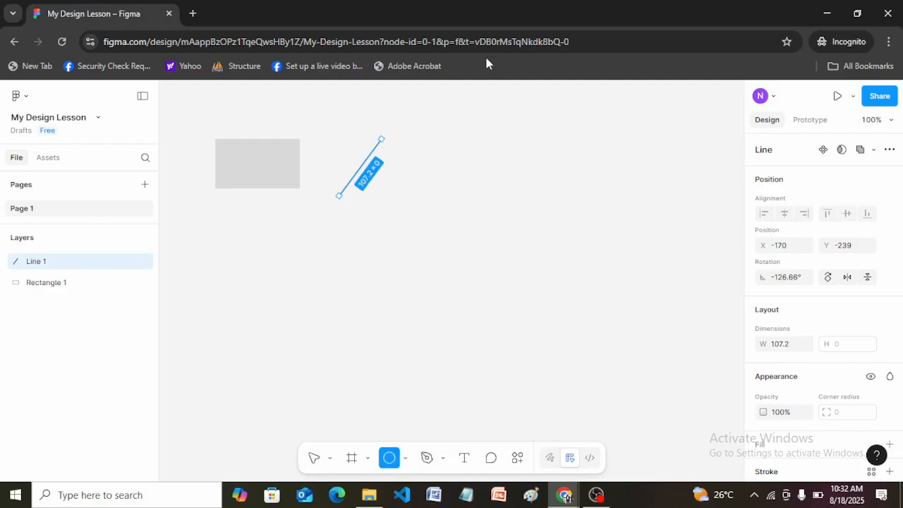
left_click_drag(438, 139, 500, 202)
left_click(406, 458)
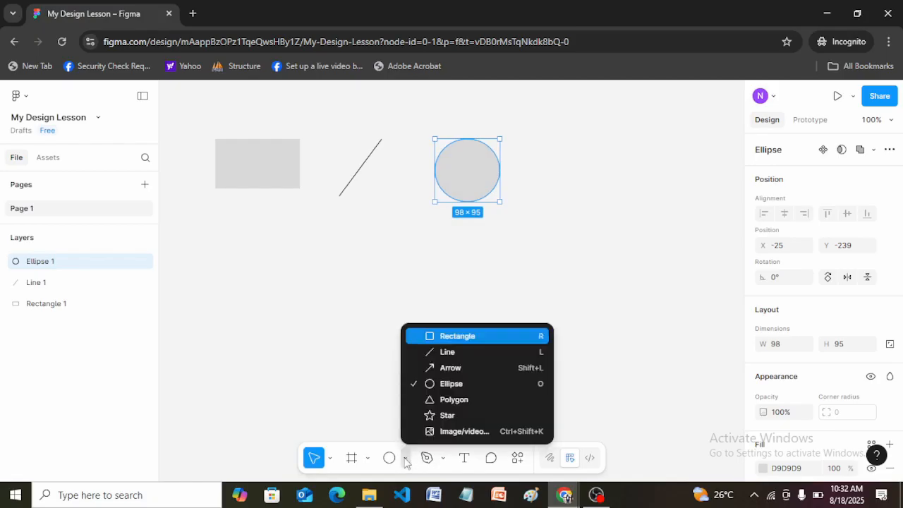
left_click(455, 415)
left_click_drag(220, 239, 296, 304)
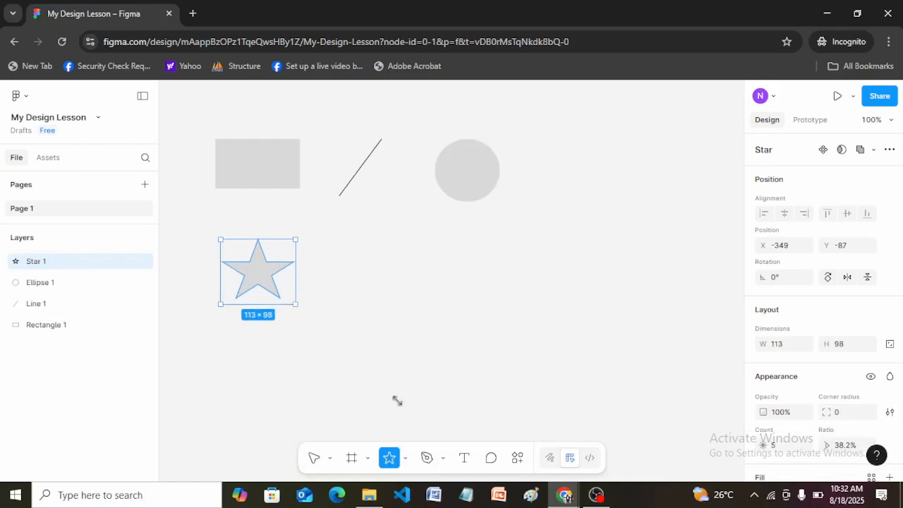
Step: Draw a triangle polygon about 121 × 119 beside the star and a nearly horizontal arrow about 128 long to its right
left_click(407, 459)
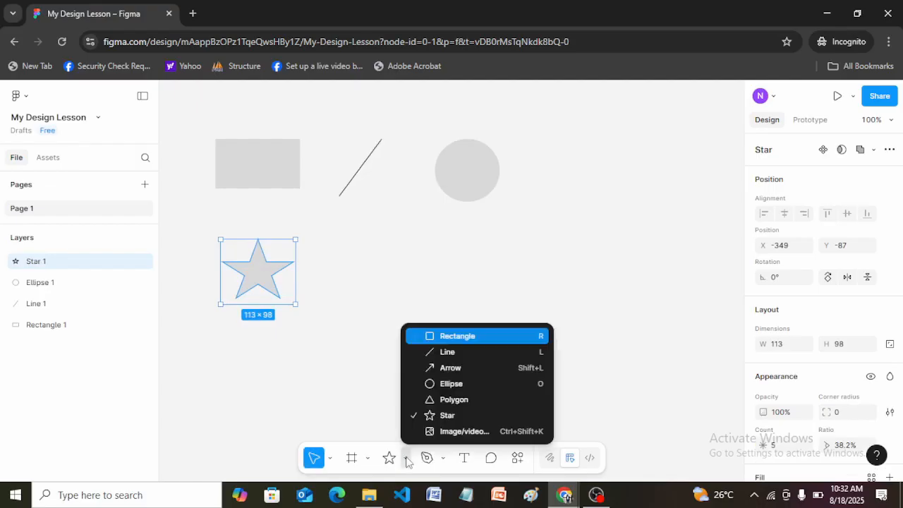
left_click(449, 399)
left_click_drag(340, 246, 419, 324)
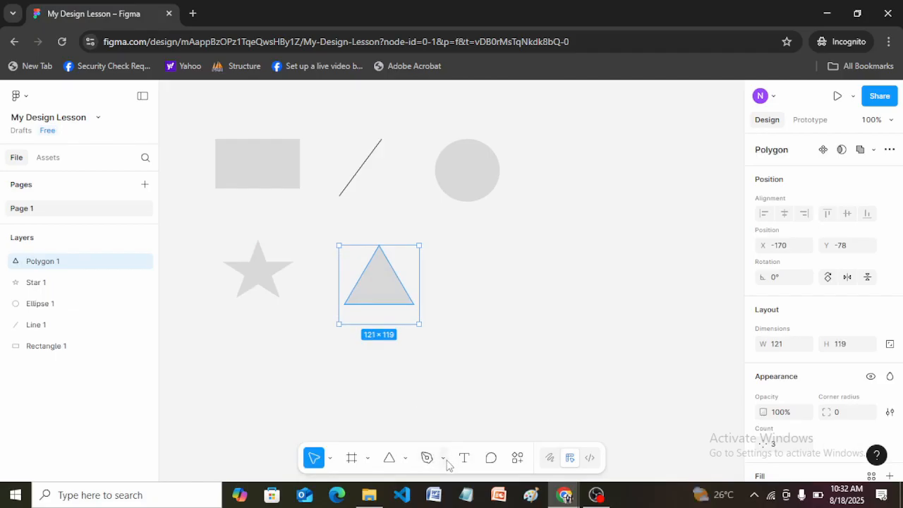
left_click(405, 458)
left_click(469, 369)
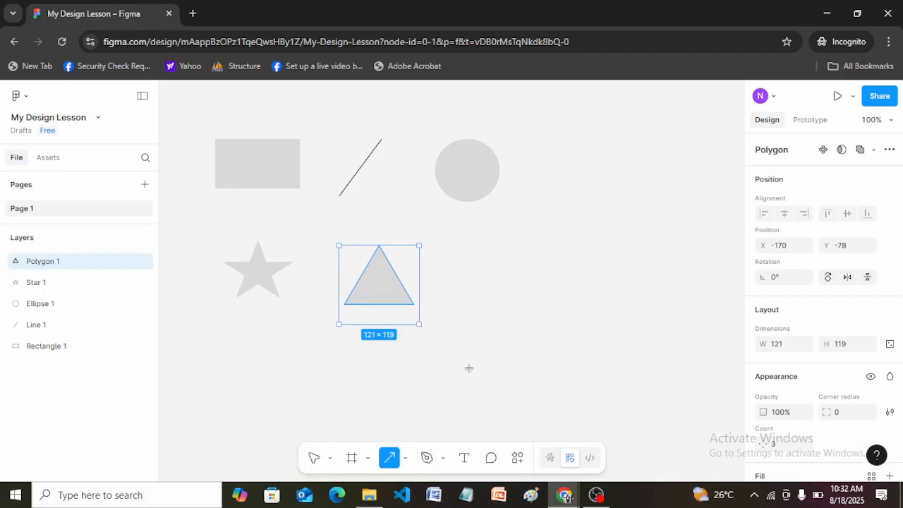
left_click_drag(482, 283, 566, 280)
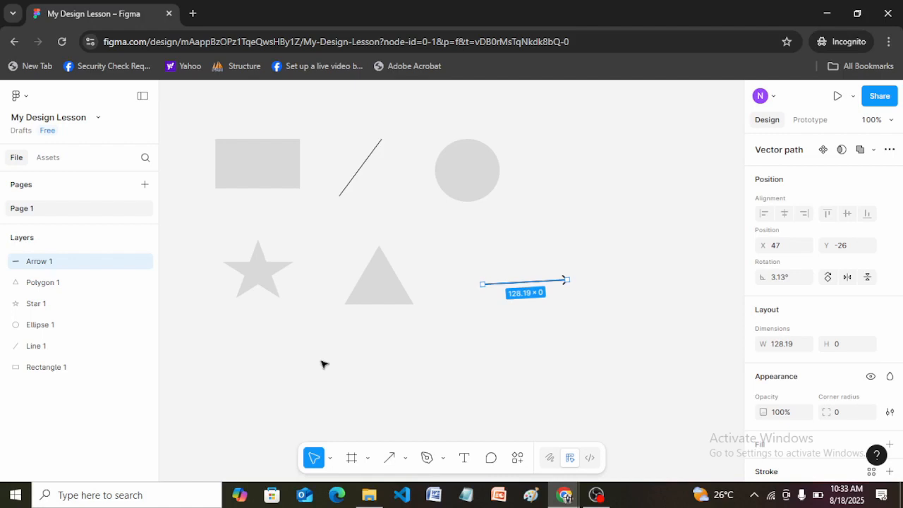
left_click(407, 459)
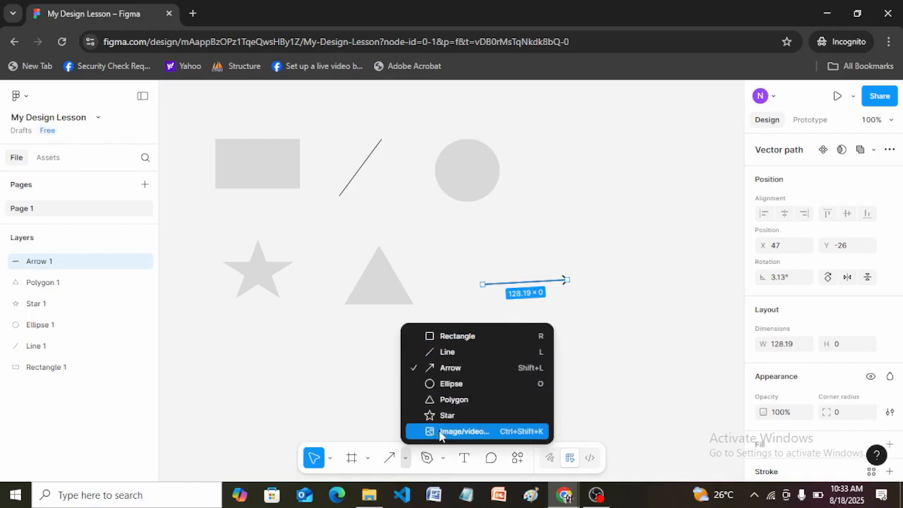
key("Escape")
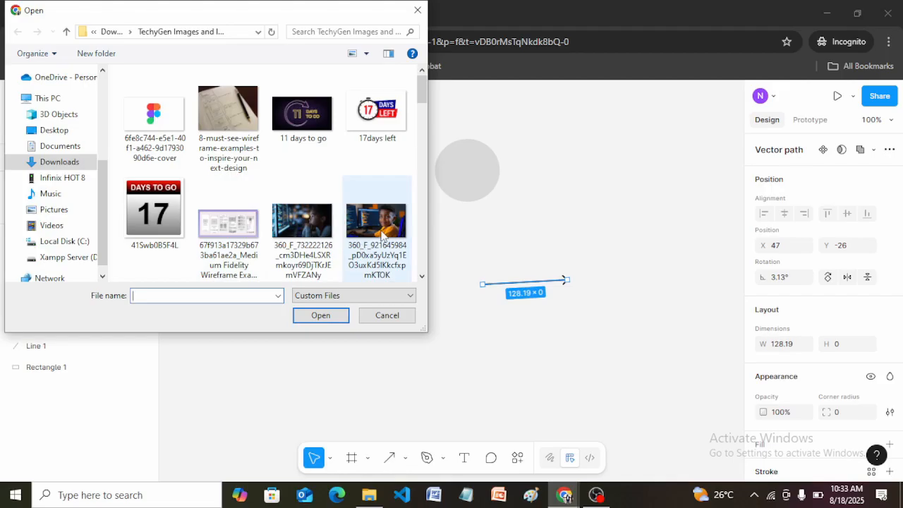
left_click(388, 316)
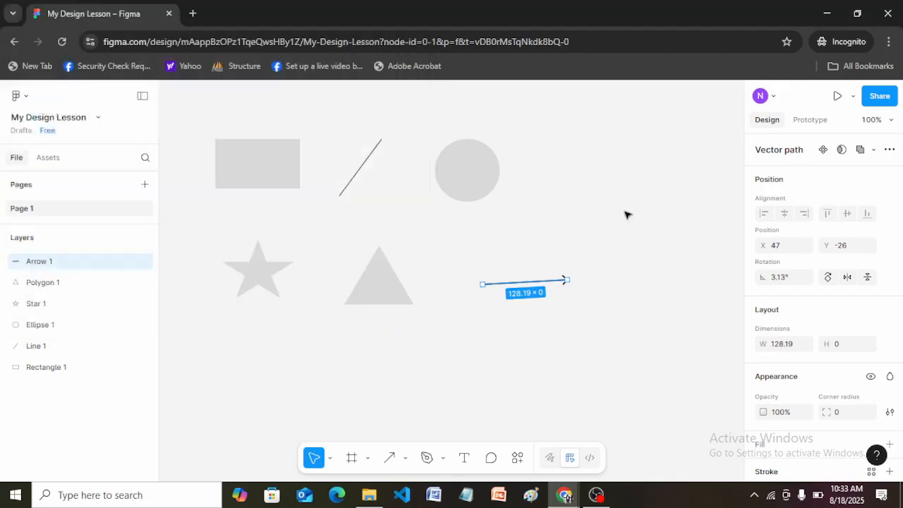
Step: Use the Move tool to select the ellipse, rectangle, arrow, triangle and star one at a time
left_click(555, 195)
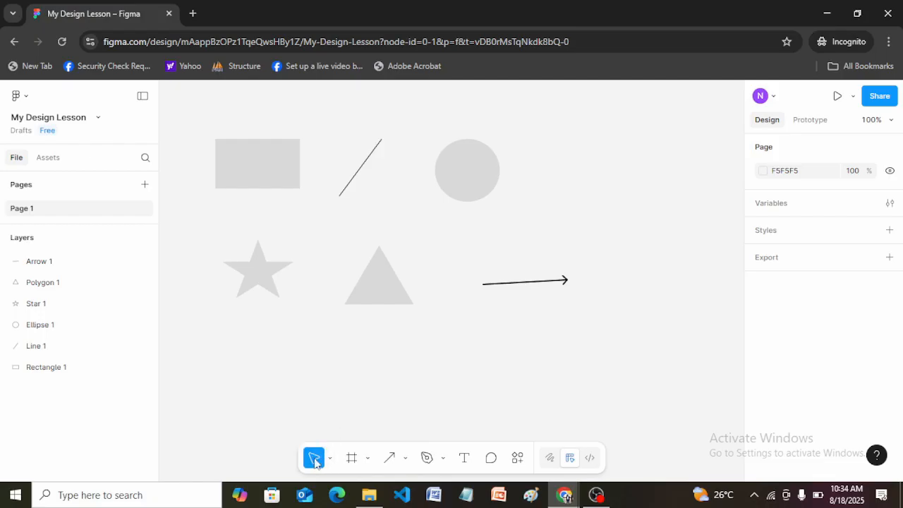
left_click(330, 459)
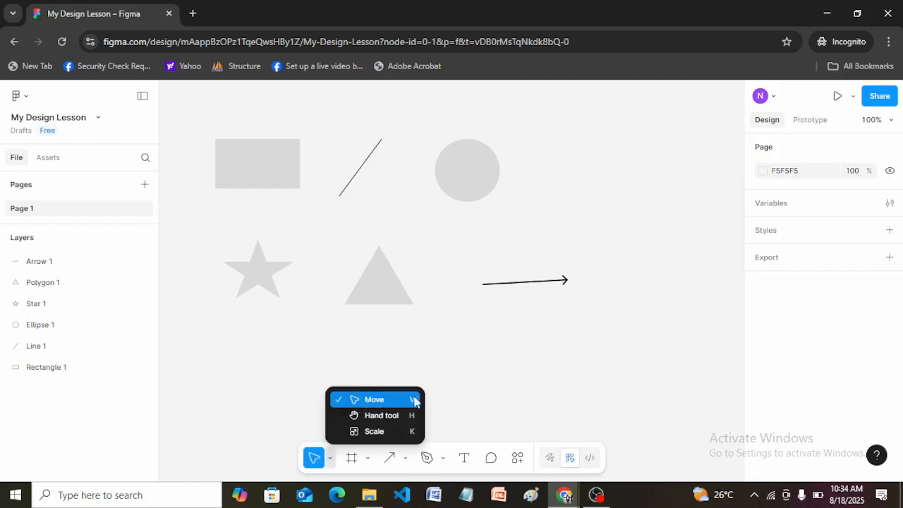
left_click(381, 407)
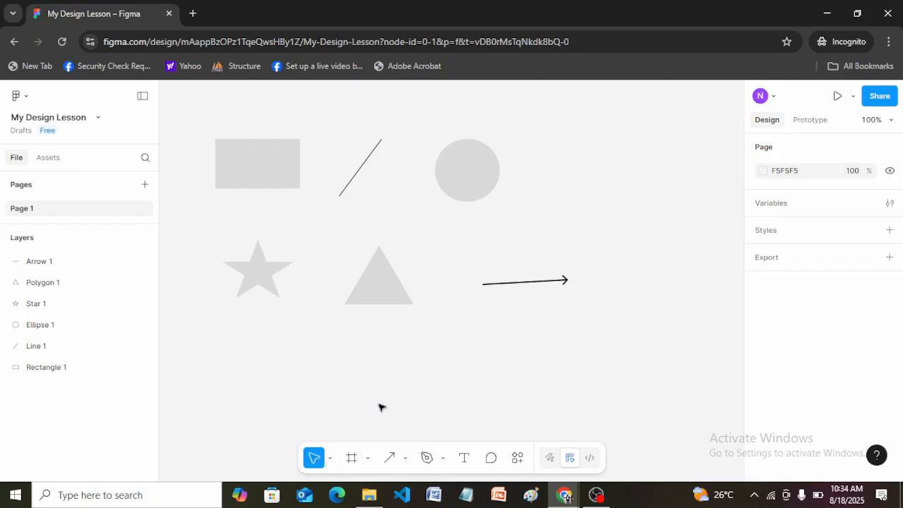
left_click(462, 183)
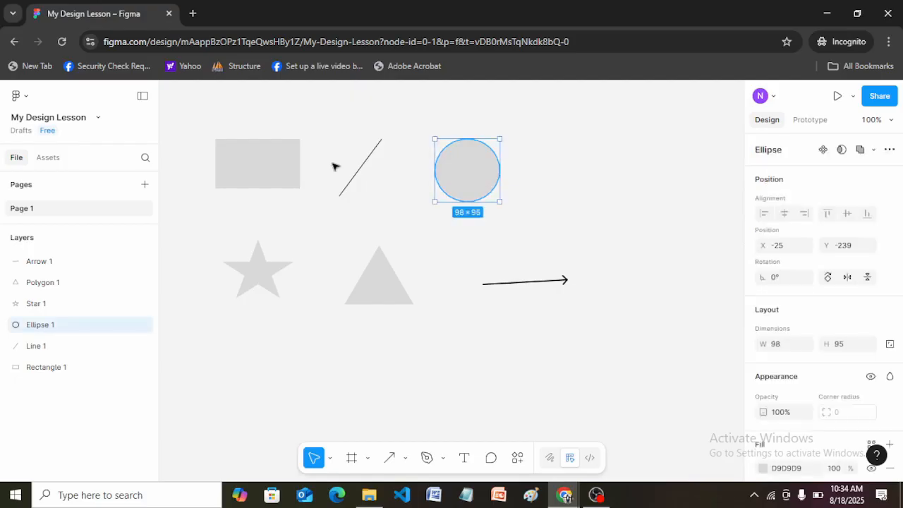
left_click(287, 166)
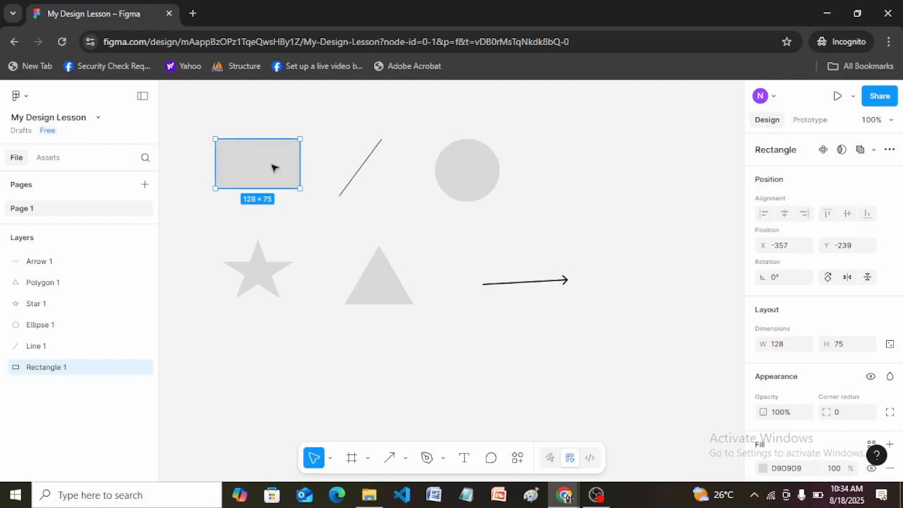
left_click(482, 163)
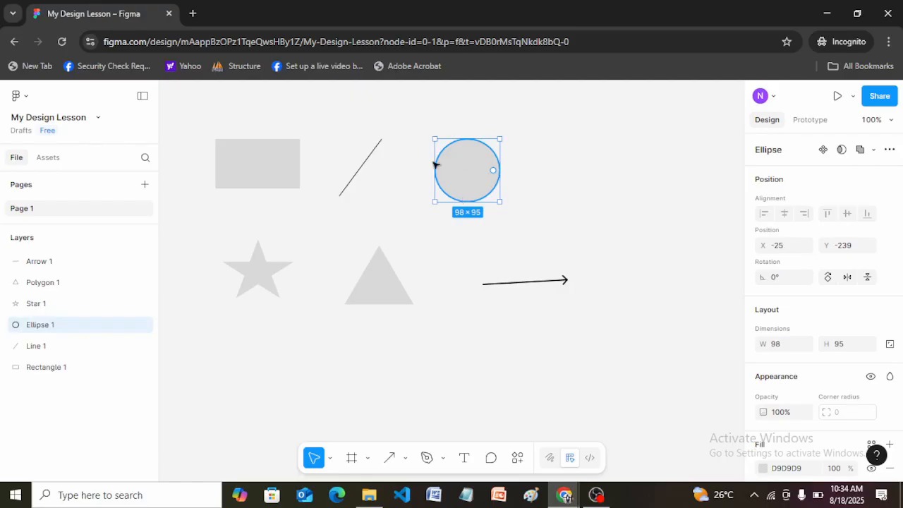
left_click(517, 287)
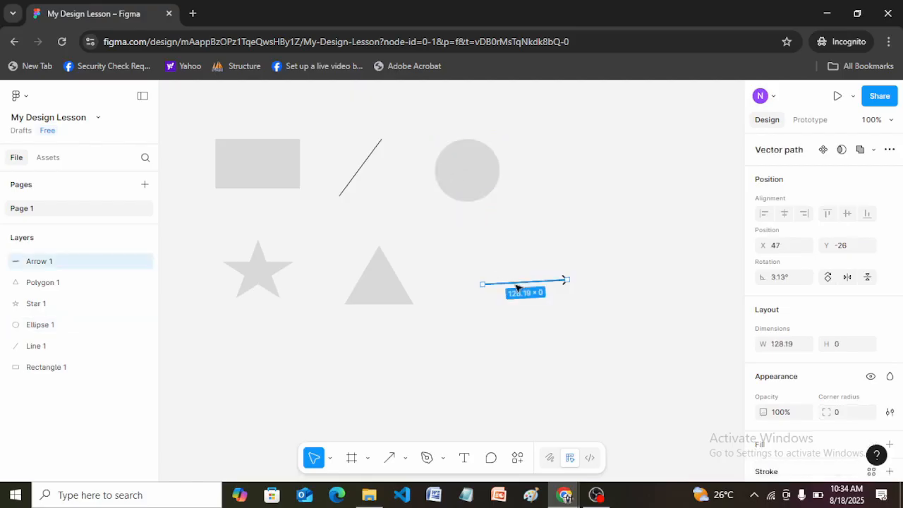
left_click(387, 295)
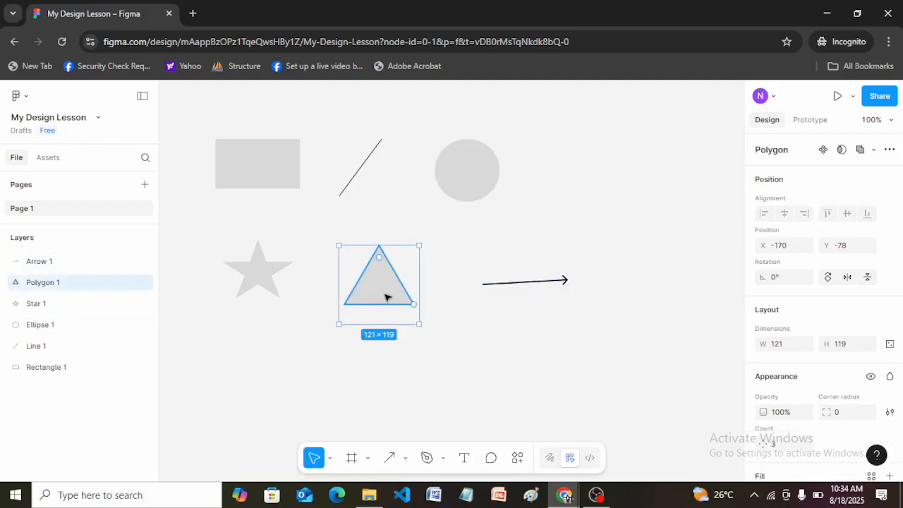
left_click(561, 280)
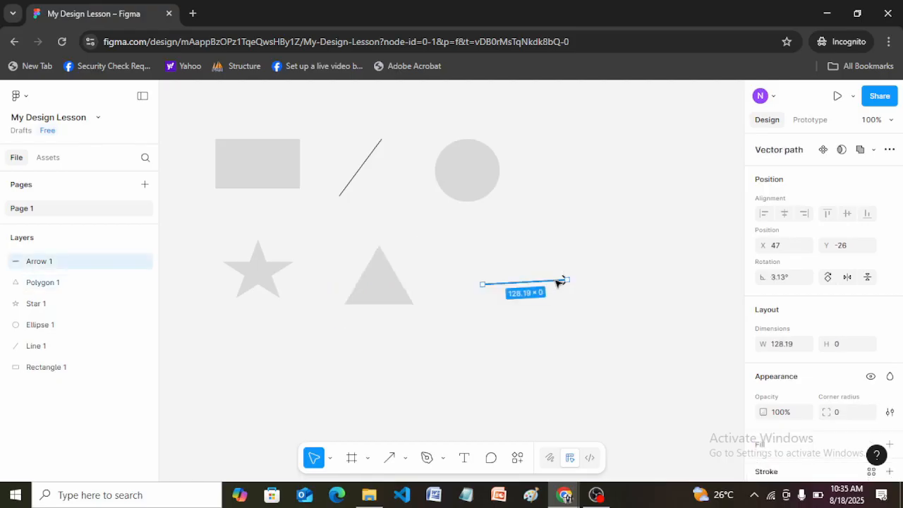
left_click(275, 268)
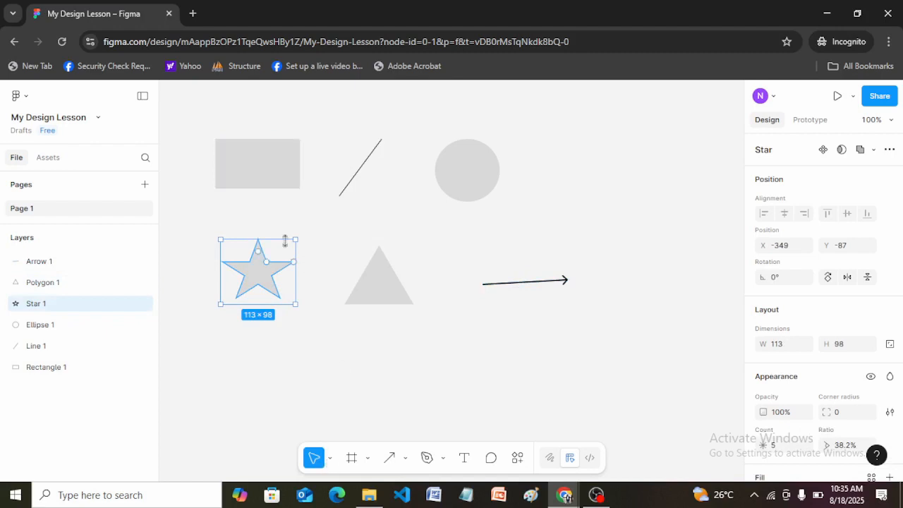
Step: Move the rectangle slightly right and down to about X -335, Y -233
left_click(263, 150)
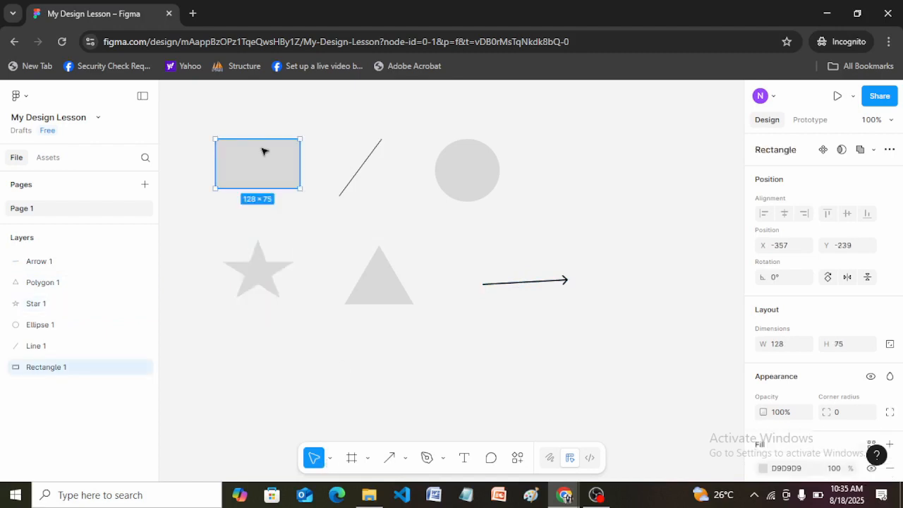
mouse_move(262, 150)
left_mouse_down()
mouse_move(371, 224)
mouse_move(528, 212)
mouse_move(534, 166)
mouse_move(312, 200)
mouse_move(256, 163)
mouse_move(382, 167)
mouse_move(277, 155)
left_mouse_up()
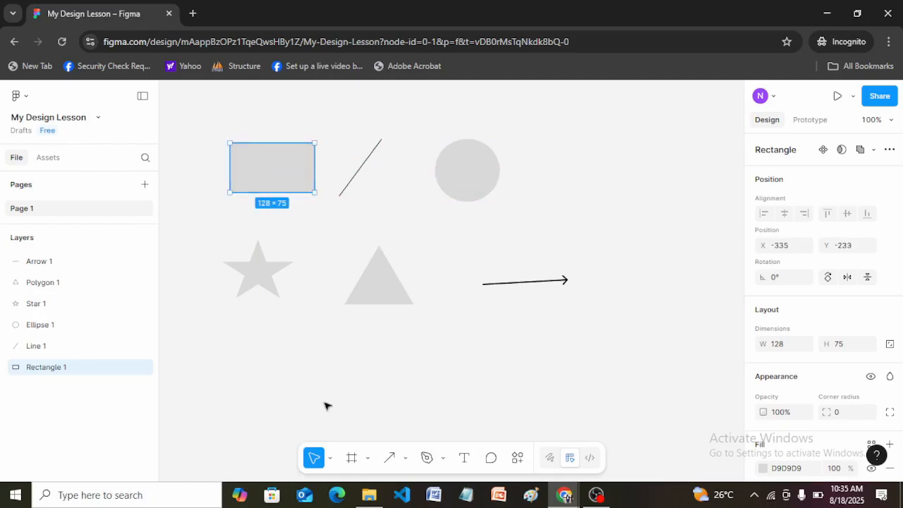
Step: Pan the canvas in several directions with the Hand tool so all the shapes shift together in view
left_click(331, 459)
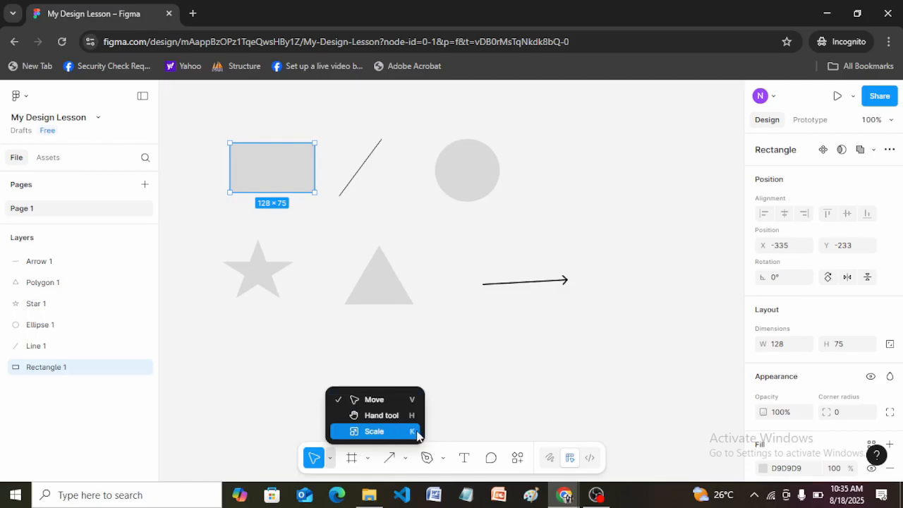
left_click(379, 418)
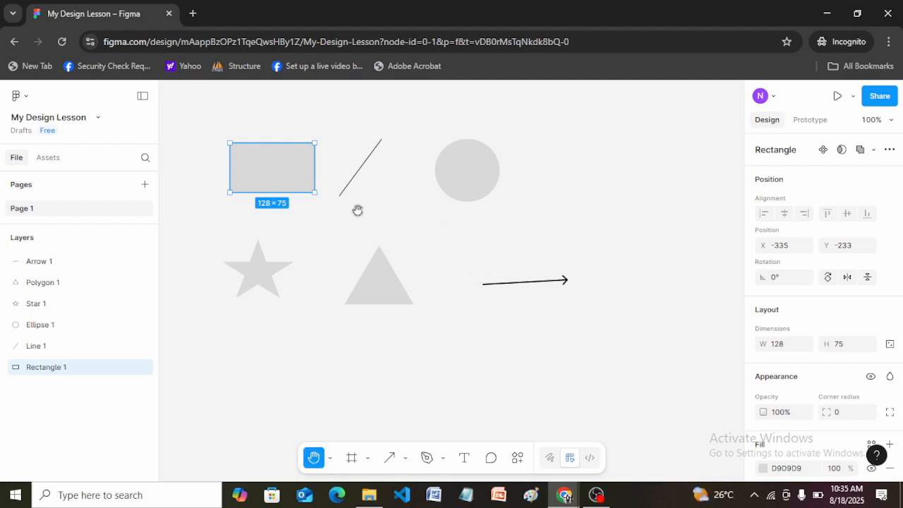
left_click_drag(358, 210, 409, 232)
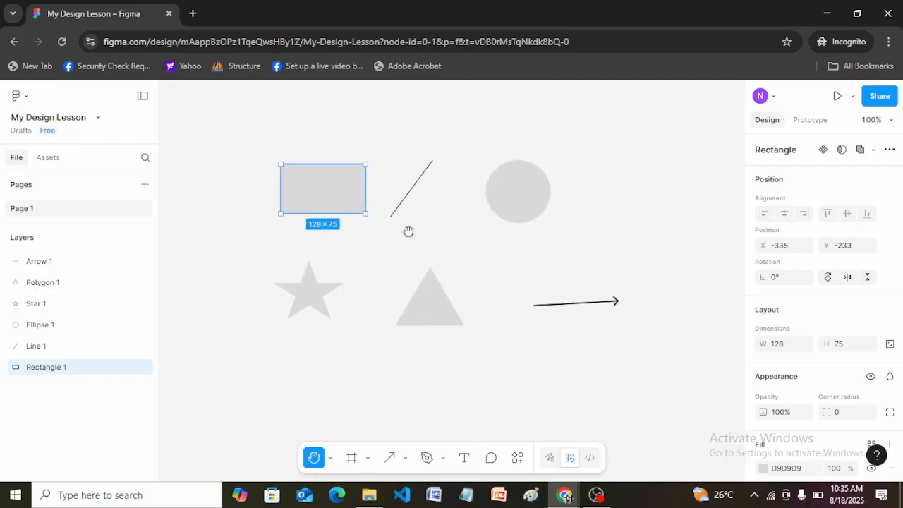
left_click_drag(462, 242, 470, 303)
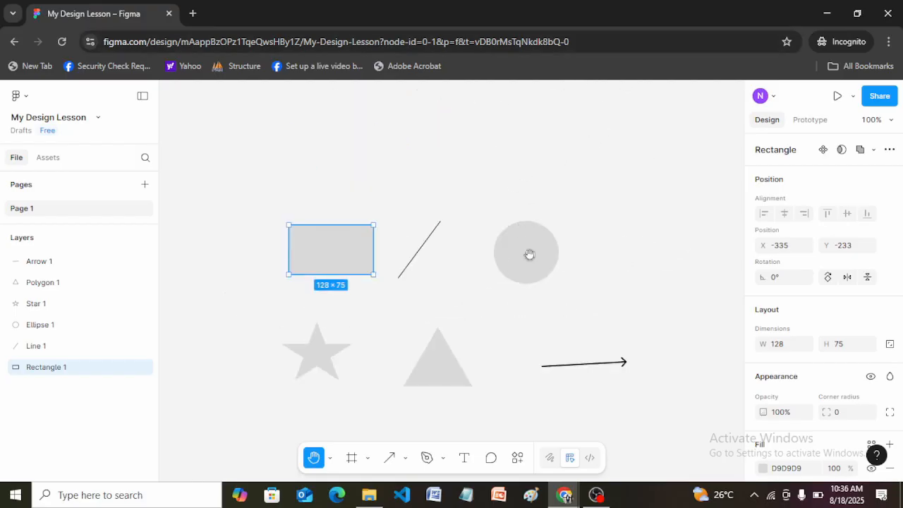
left_click_drag(529, 254, 528, 341)
left_click_drag(456, 351, 464, 226)
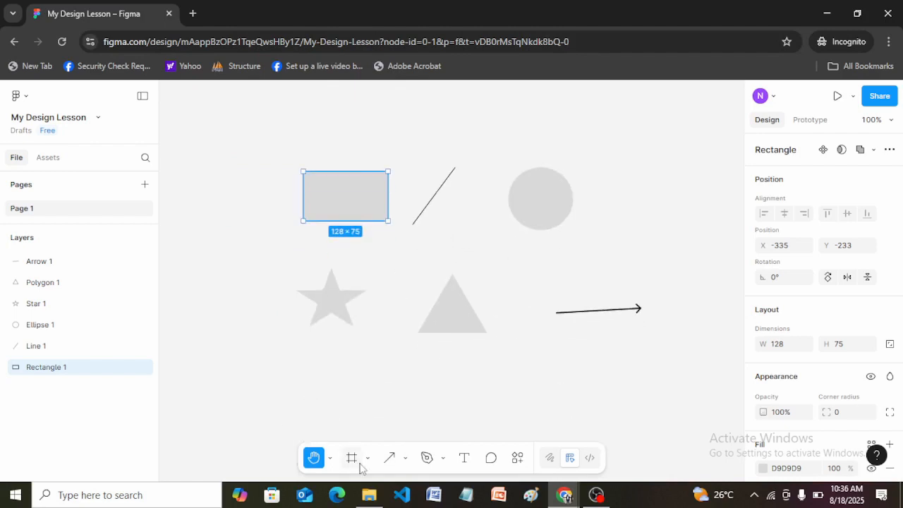
Step: Zoom out and use the Move tool to place the triangle far left of the other shapes, at about X -1527, Y 156
left_click(330, 460)
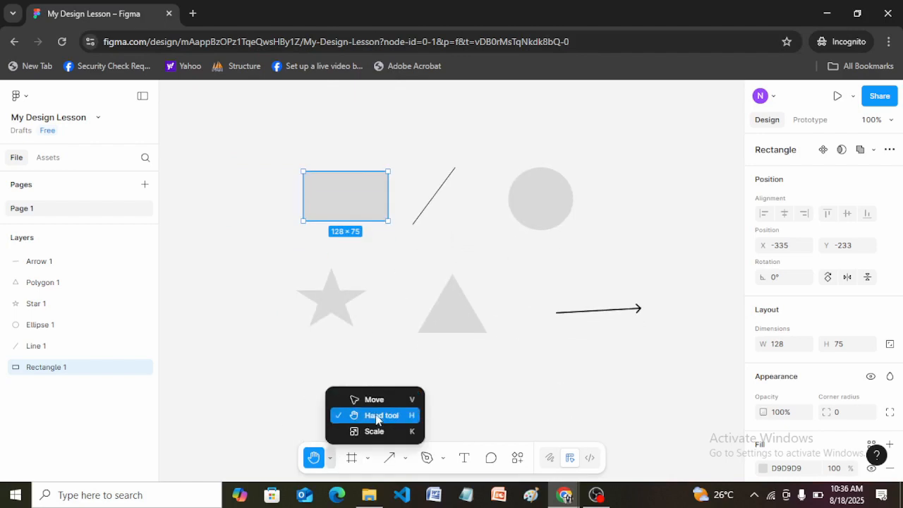
left_click(357, 402)
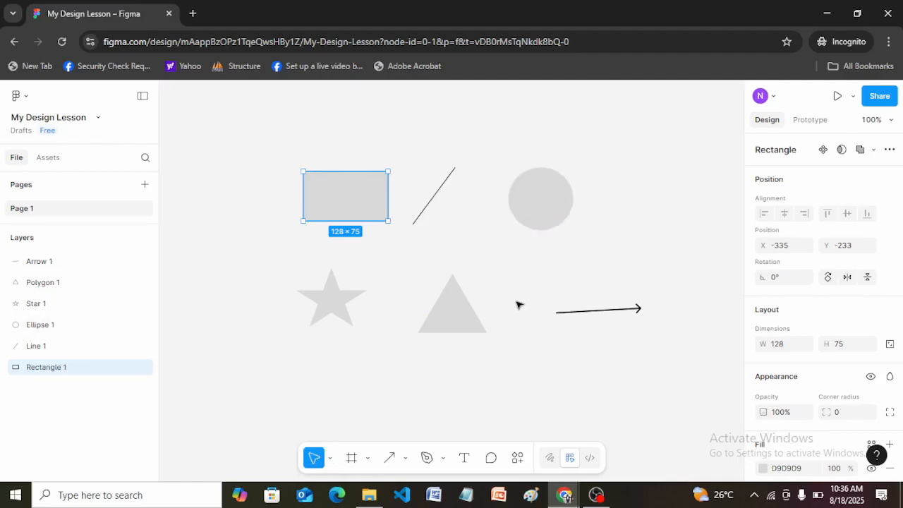
scroll(520, 306, "down", 5)
scroll(515, 301, "down", 10)
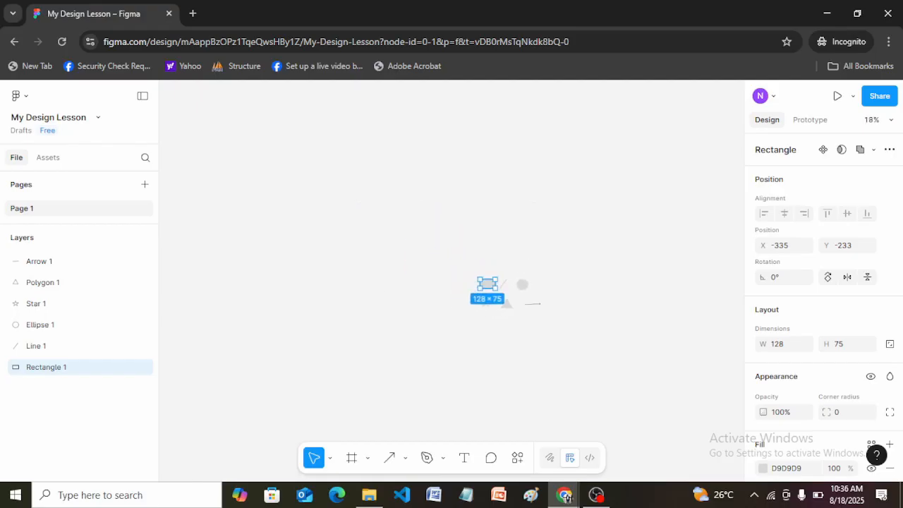
left_click_drag(515, 304, 476, 309)
scroll(547, 328, "down", 3)
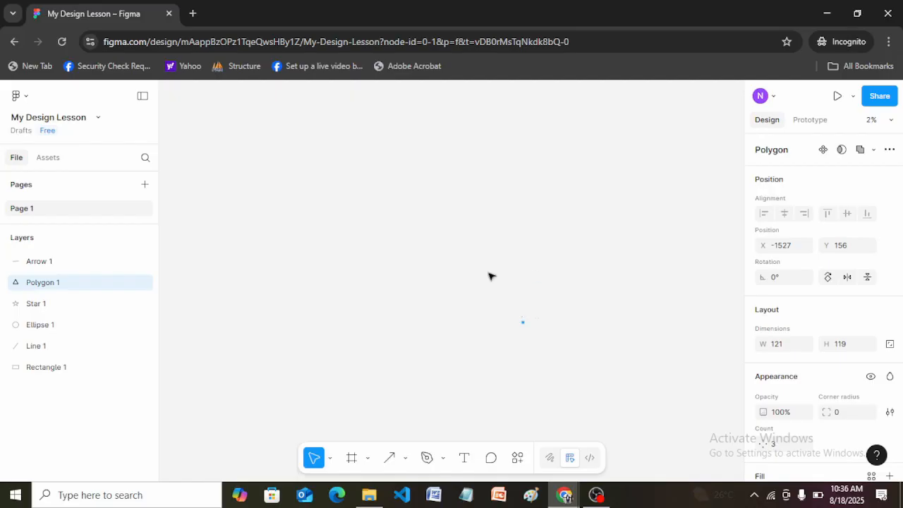
Step: Move the distant triangle back between the star and the arrow, to about X -186, Y -108
scroll(492, 276, "up", 3)
scroll(529, 294, "up", 2)
left_click(329, 459)
left_click(382, 415)
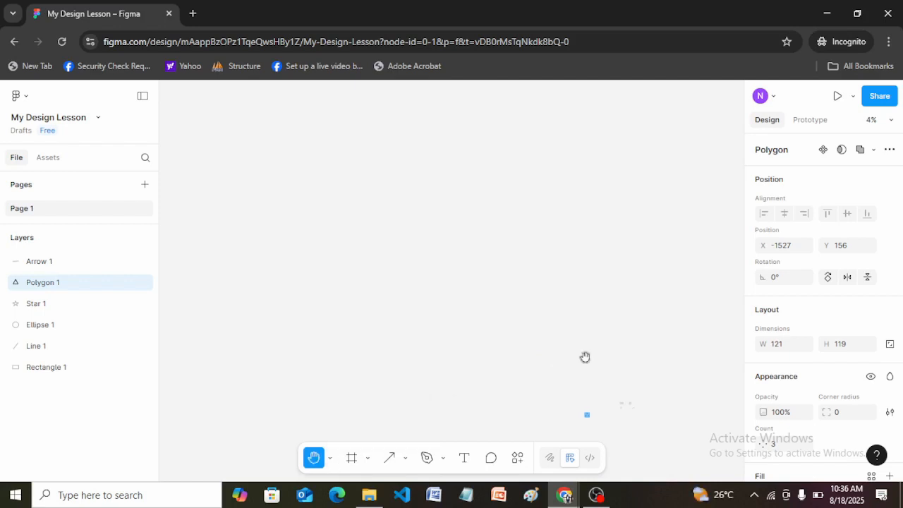
left_click_drag(576, 345, 433, 230)
left_click_drag(504, 306, 454, 247)
scroll(454, 247, "up", 4)
scroll(448, 243, "up", 4)
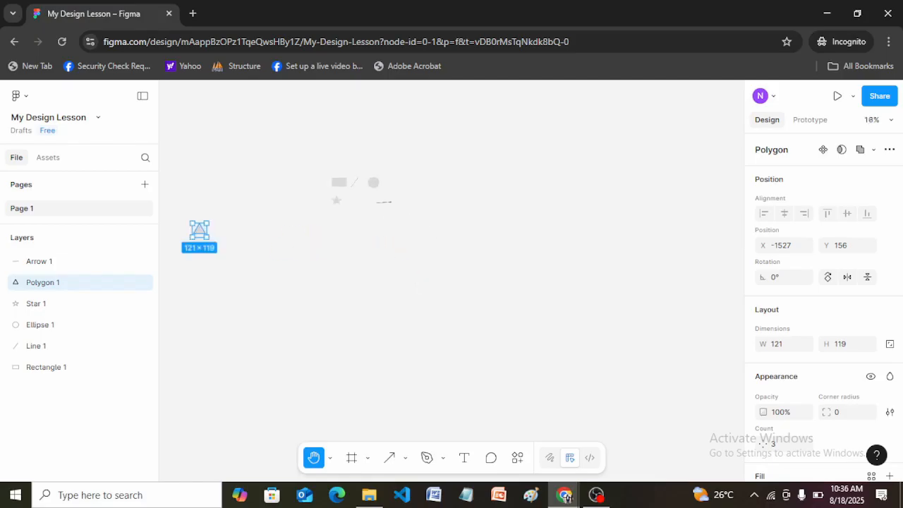
left_click_drag(315, 203, 399, 254)
scroll(438, 236, "up", 3)
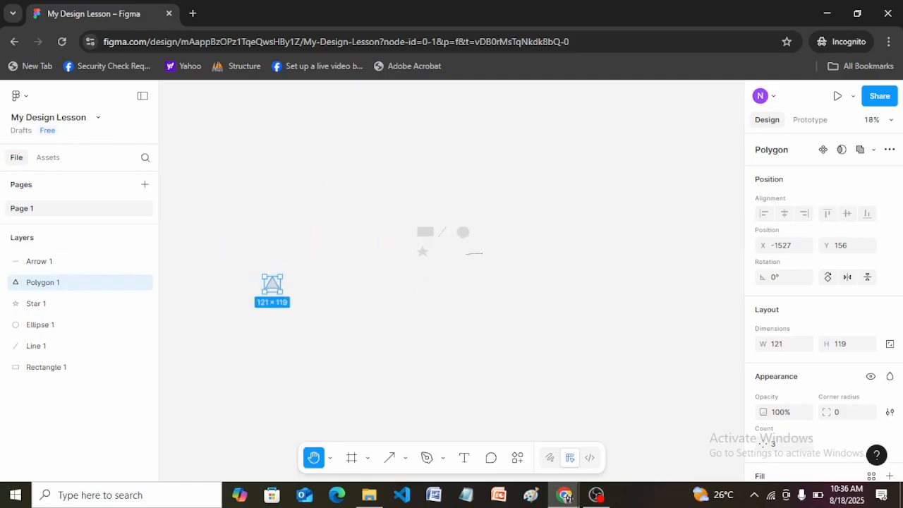
scroll(389, 257, "up", 3)
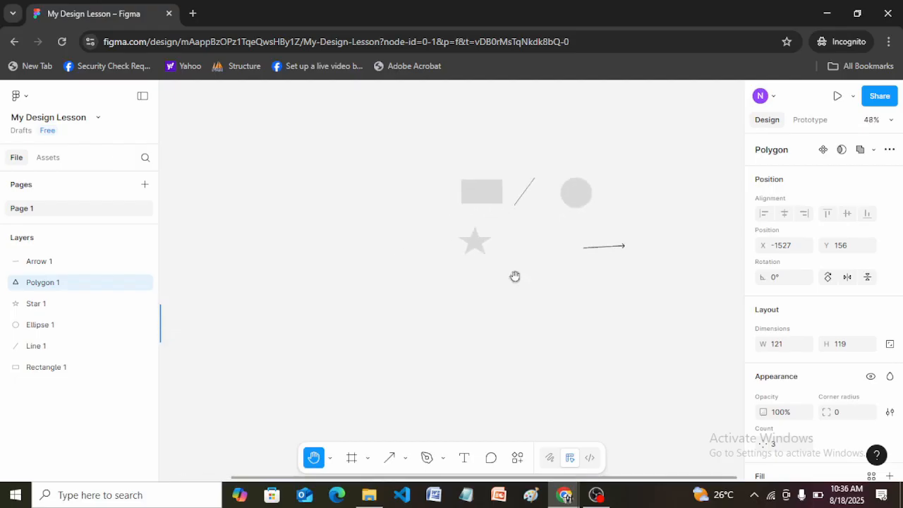
left_click_drag(397, 296, 447, 284)
key("v")
left_click_drag(163, 312, 596, 230)
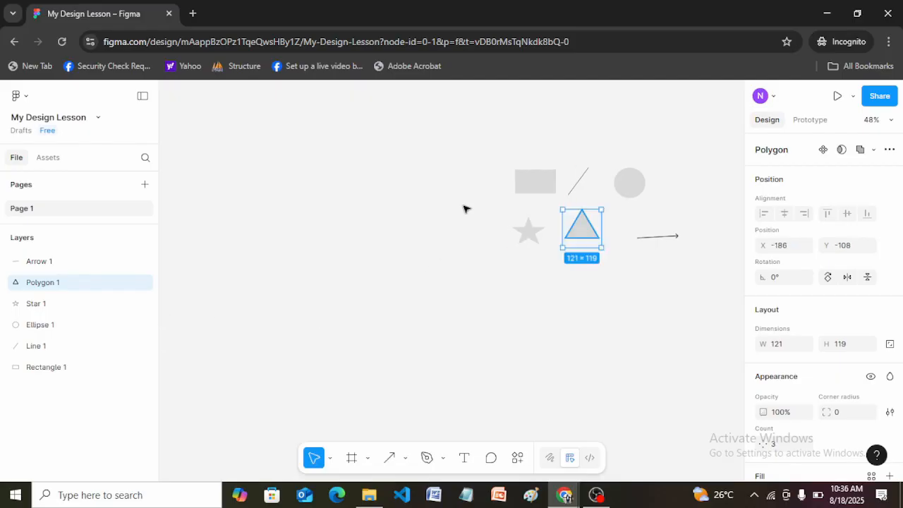
Step: Zoom in to 128% and pan with the Hand tool until all six shapes sit centrally in view
key("h")
scroll(655, 191, "up", 4, "ctrl")
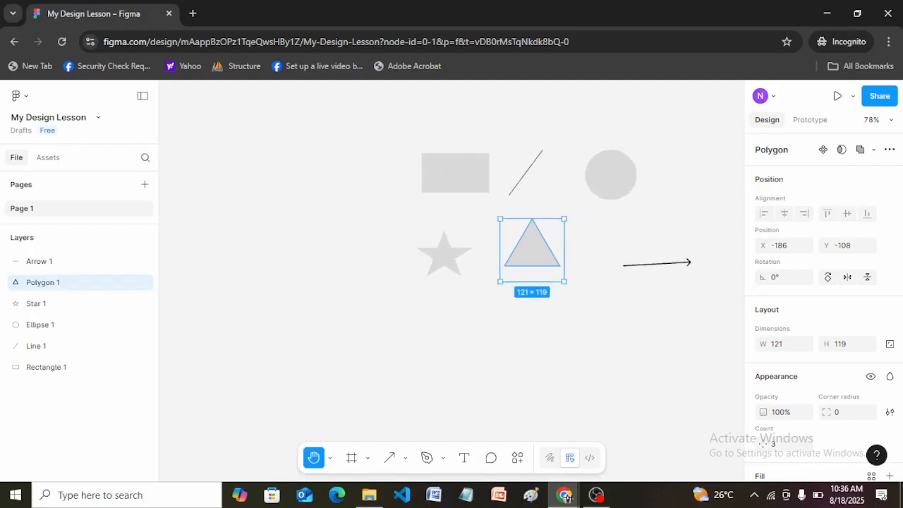
scroll(637, 203, "up", 1, "ctrl")
left_click_drag(538, 201, 481, 267)
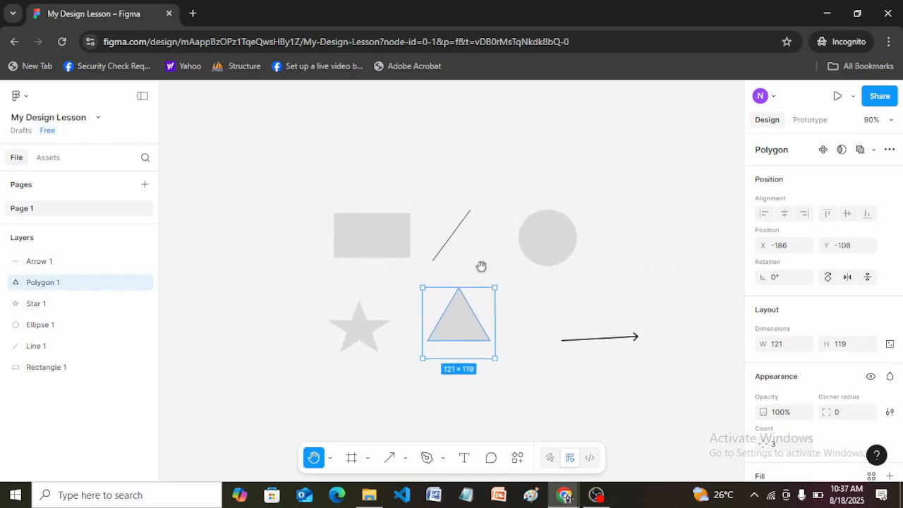
scroll(481, 266, "up", 2, "ctrl")
scroll(466, 265, "up", 1, "ctrl")
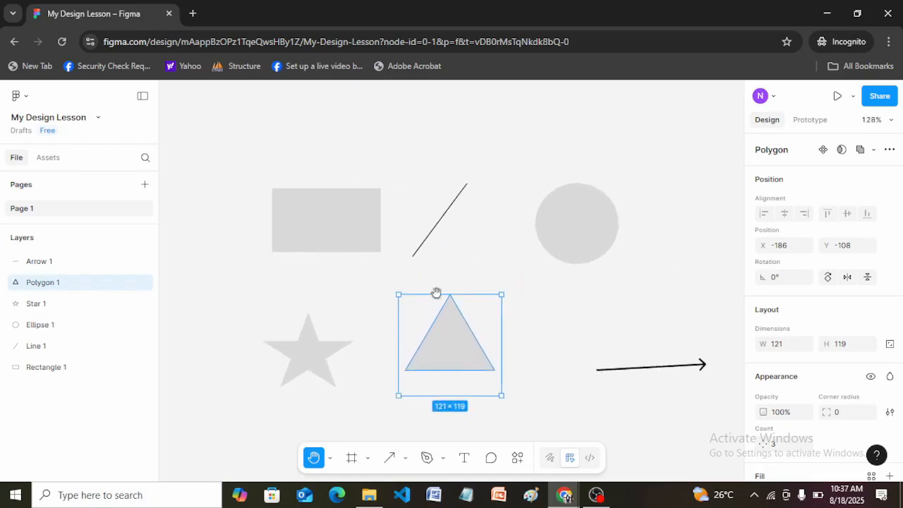
mouse_move(453, 292)
left_mouse_down()
mouse_move(445, 260)
mouse_move(444, 283)
left_mouse_up()
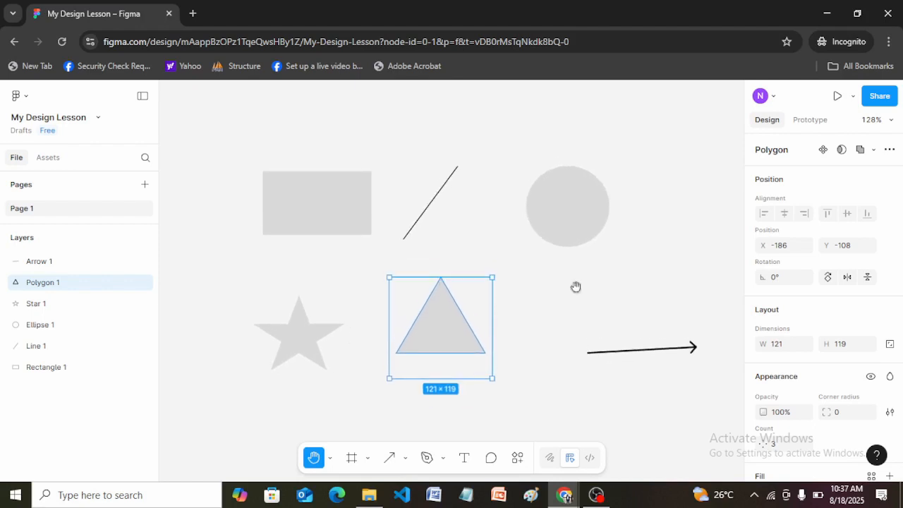
Step: Return to the Move tool and alternately select the ellipse and the rectangle, clearing the selection in between
key("v")
left_click(563, 223)
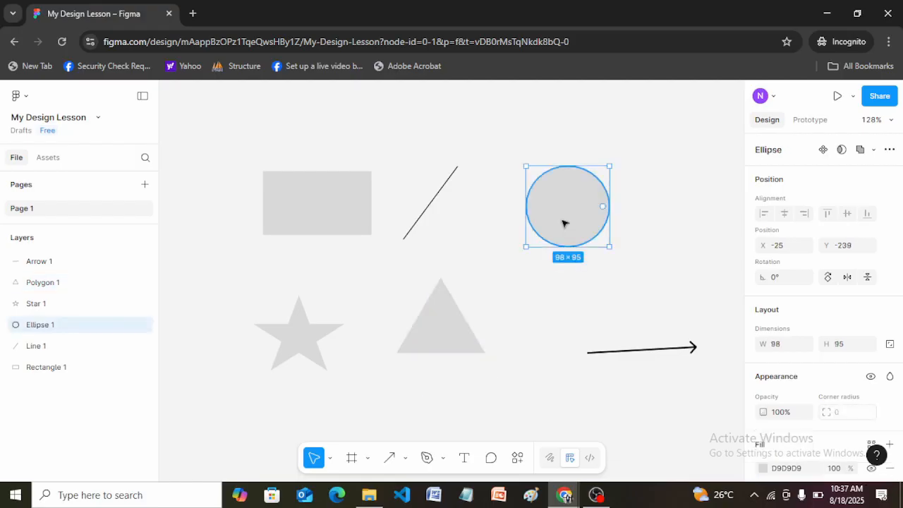
left_click(337, 217)
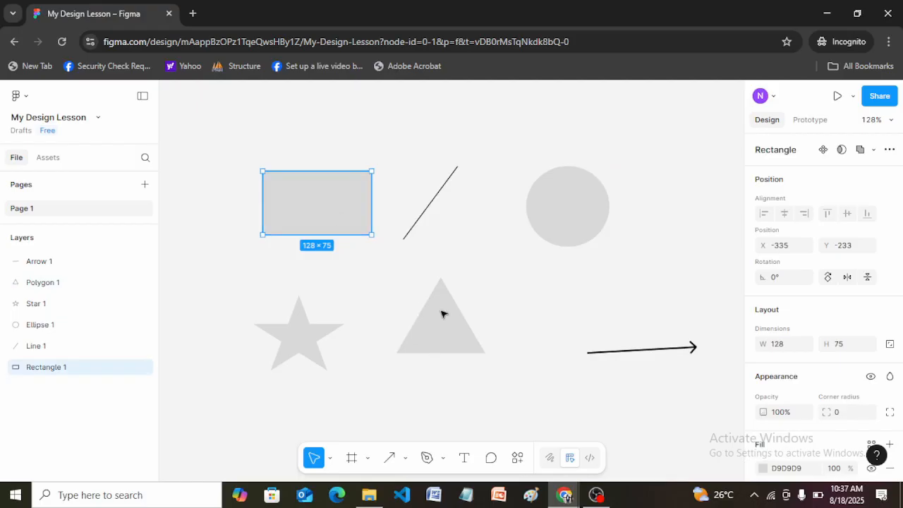
left_click(492, 283)
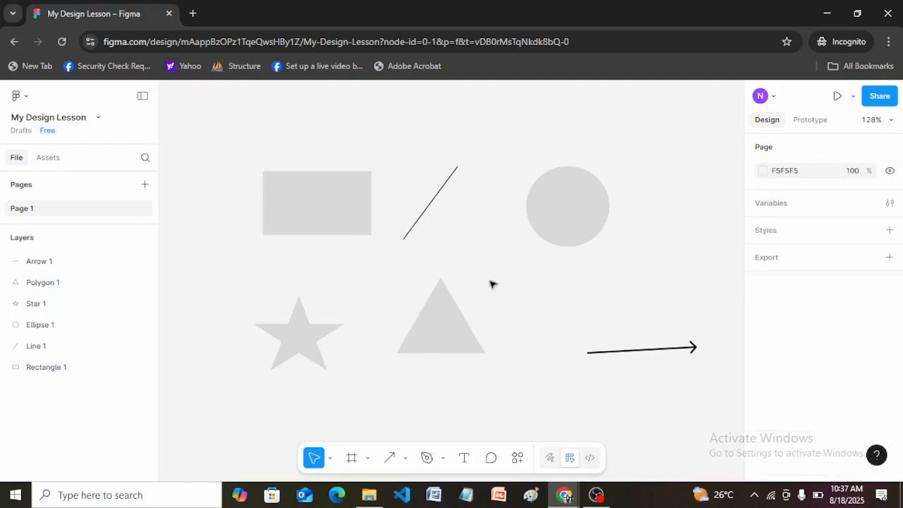
left_click(339, 212)
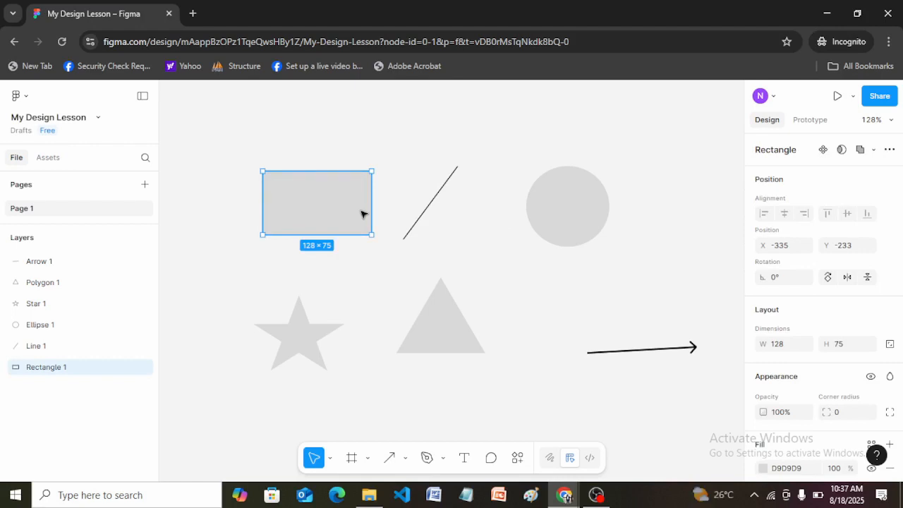
left_click(586, 205)
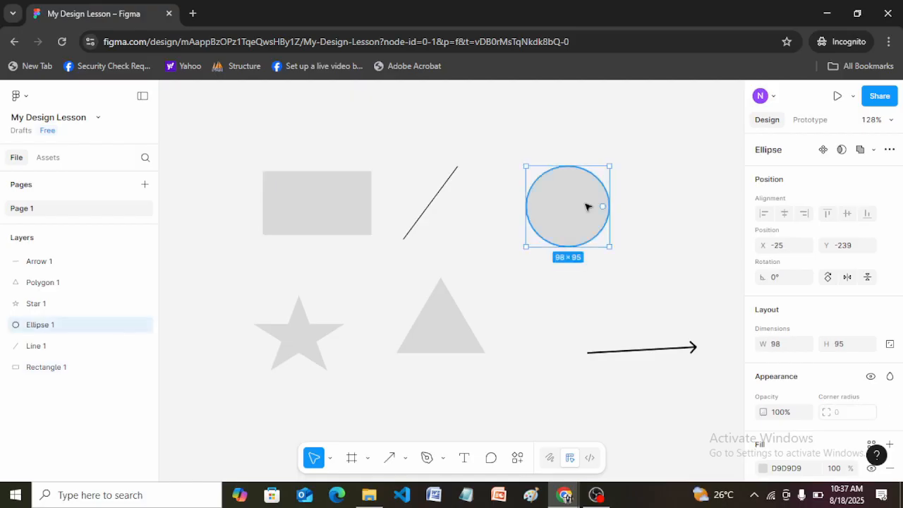
Step: Move the ellipse around freely with the Move tool, leaving it at about X -40, Y -253
left_click_drag(586, 205, 560, 280)
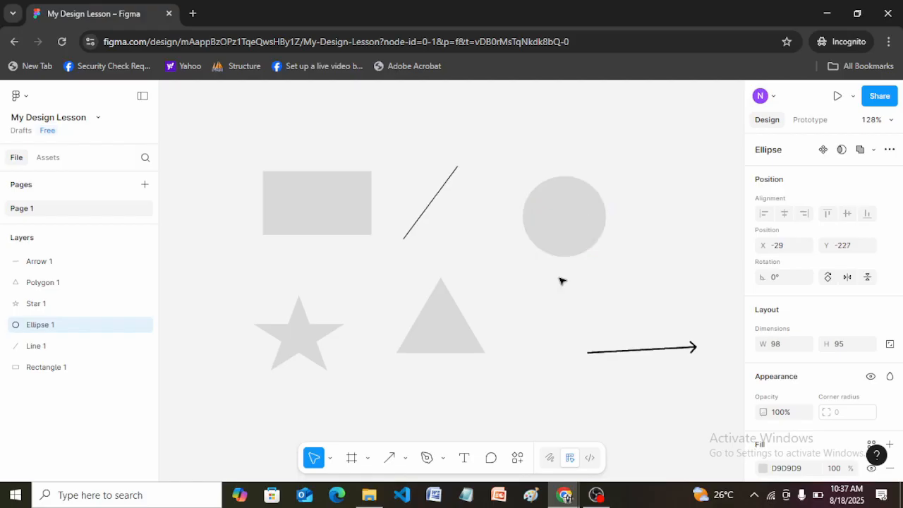
left_click_drag(573, 179, 574, 191)
Step: Change the rectangle's fill to the custom red F43535 and clear the selection
left_click(325, 204)
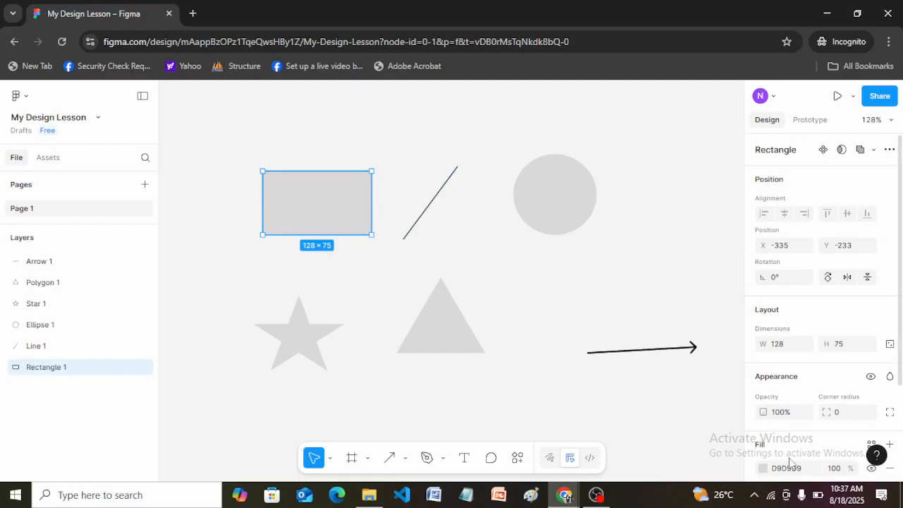
scroll(902, 261, "down", 1)
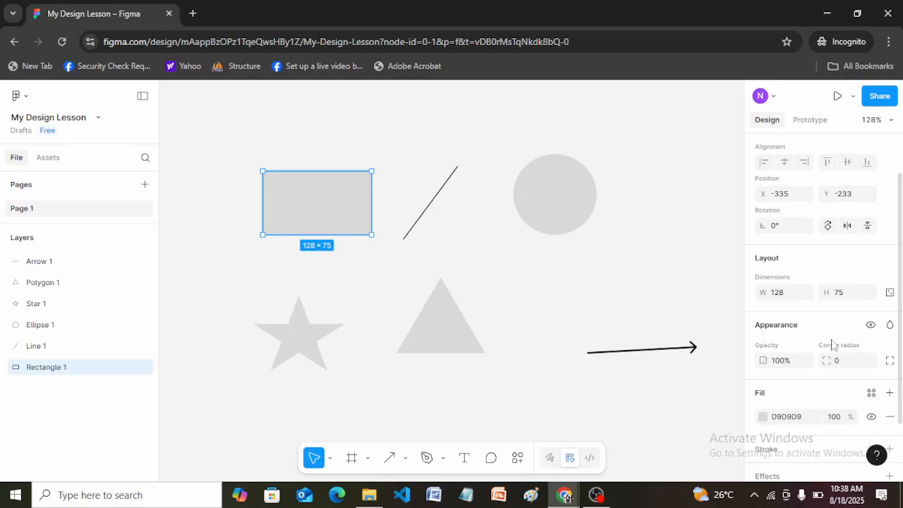
left_click(763, 417)
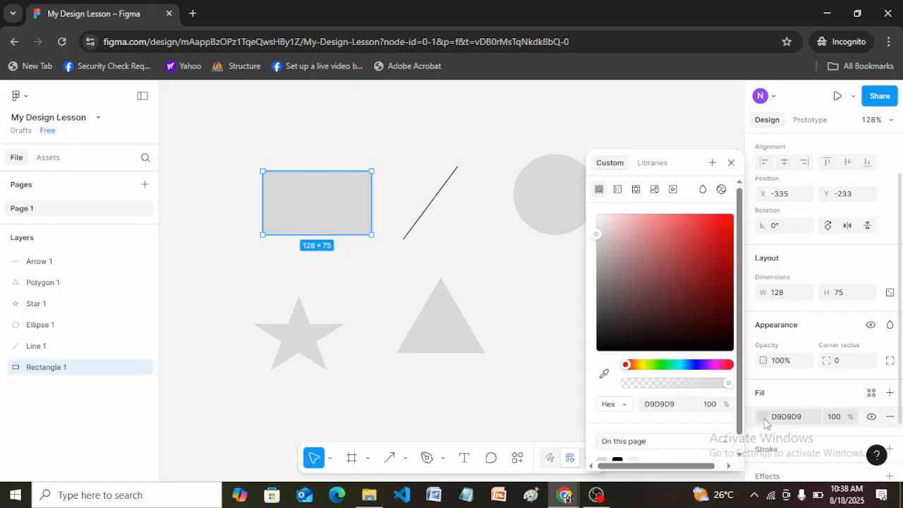
left_click(703, 220)
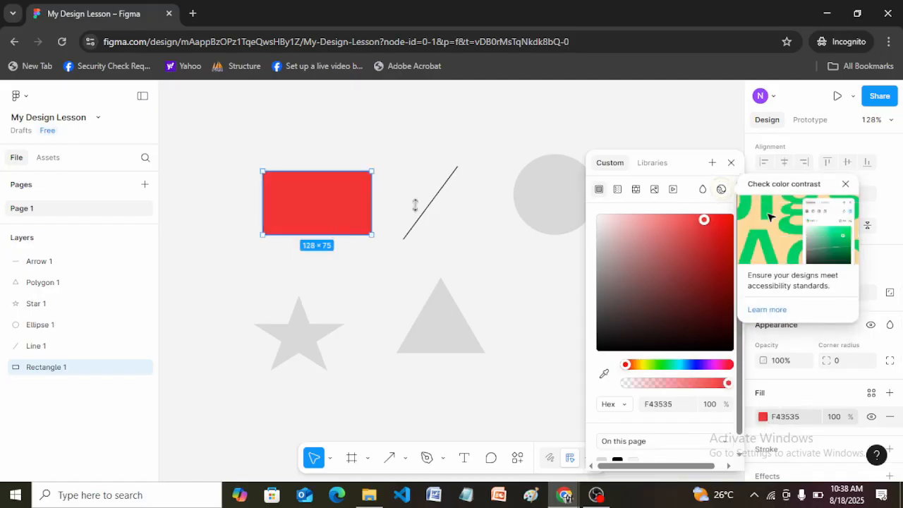
left_click(409, 127)
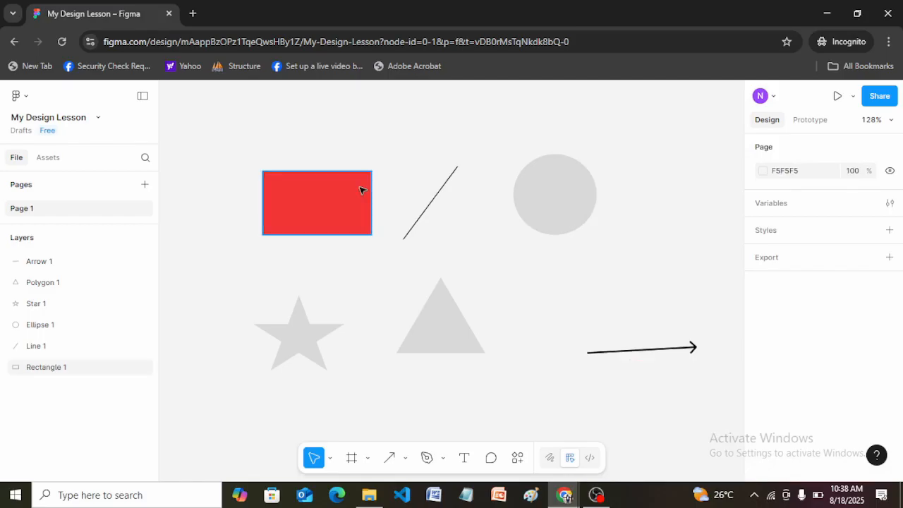
Step: Alternately select the red rectangle and the grey ellipse to compare their properties, clearing the selection in between
left_click(361, 190)
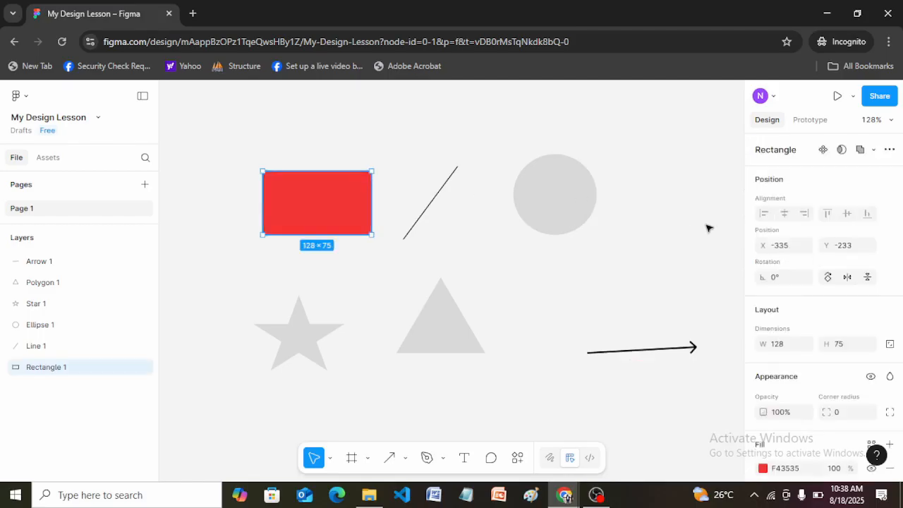
left_click(536, 295)
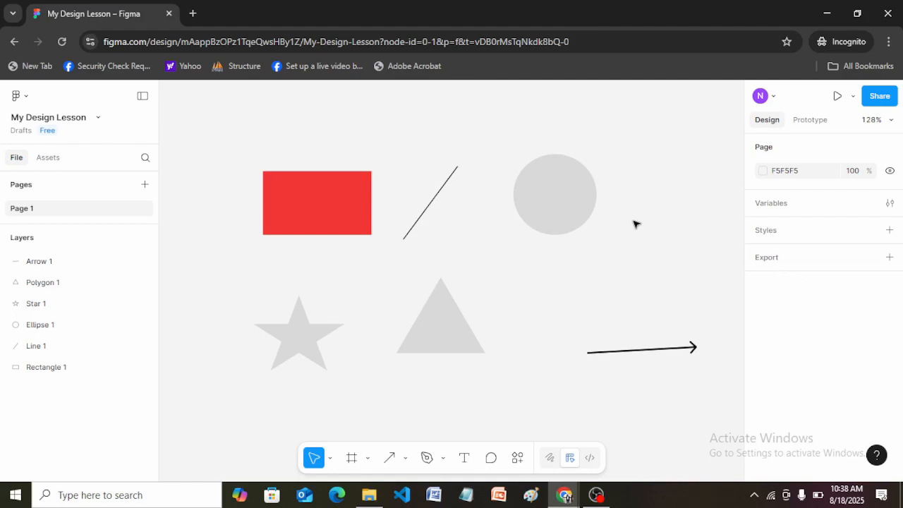
left_click(554, 209)
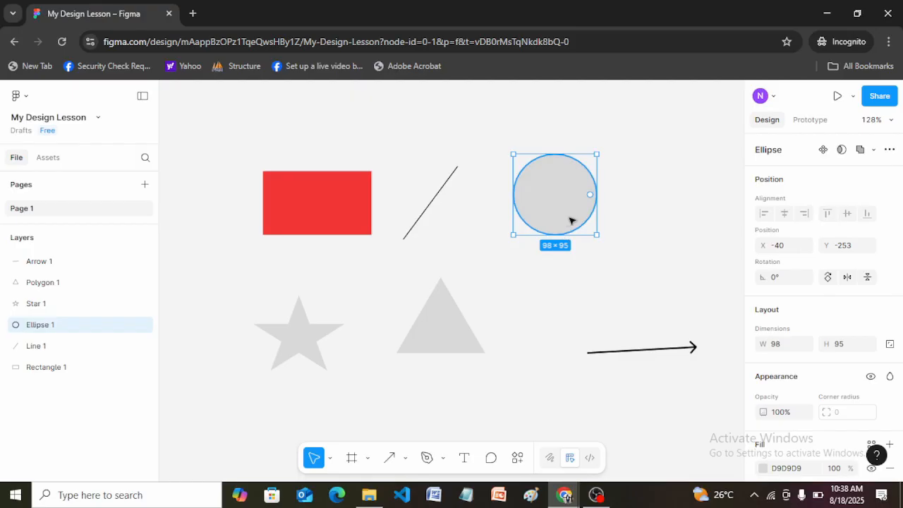
left_click(656, 225)
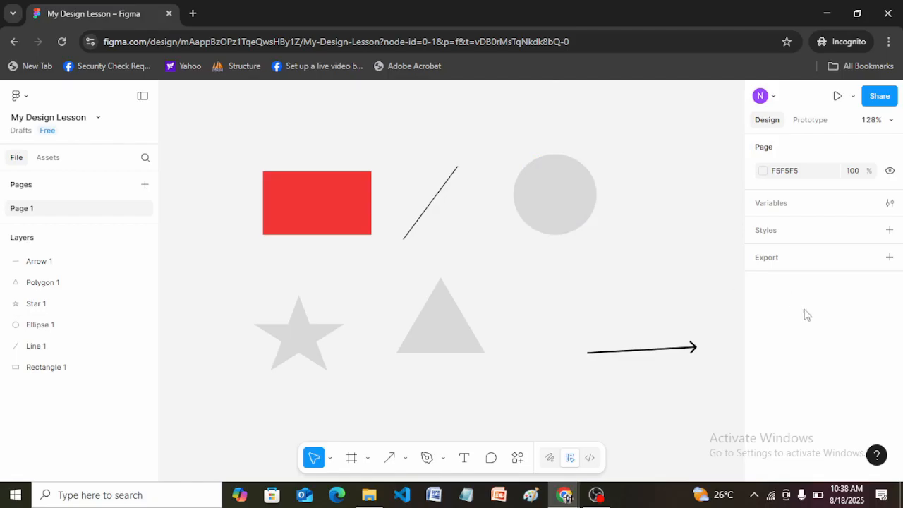
left_click(306, 198)
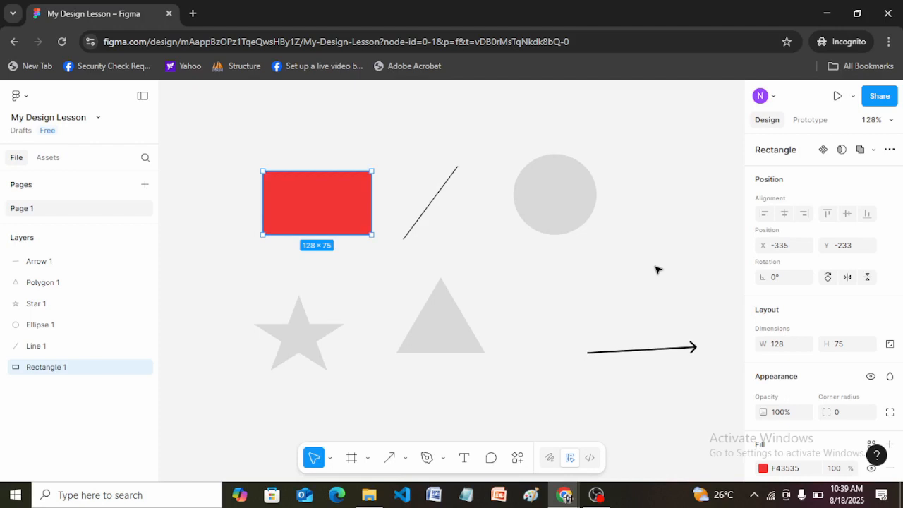
left_click(553, 211)
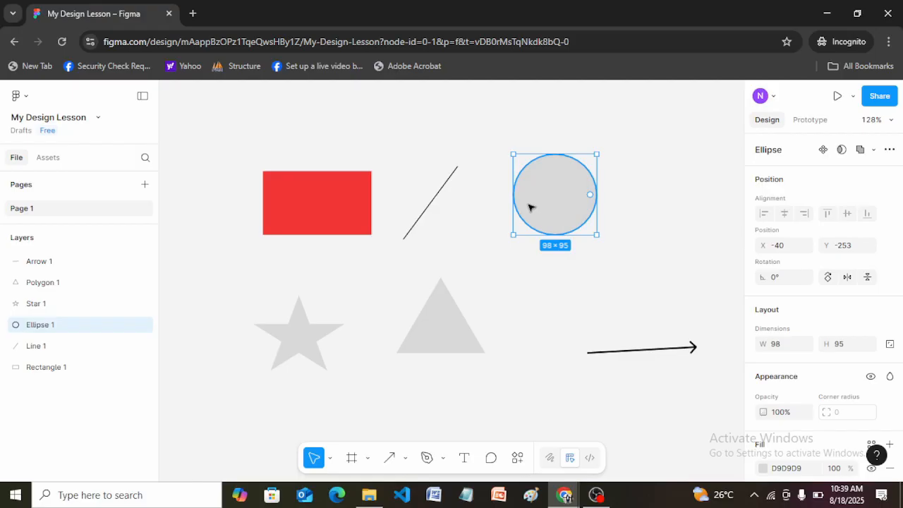
left_click(325, 206)
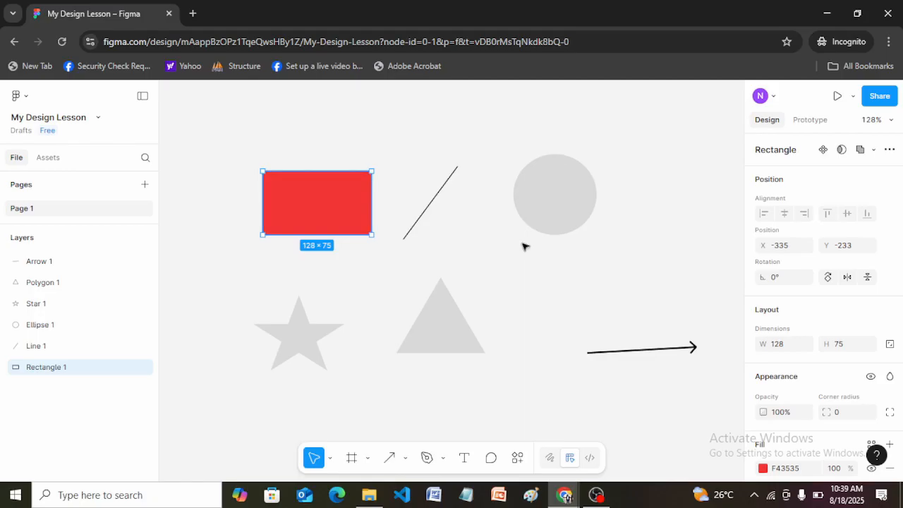
left_click(408, 237)
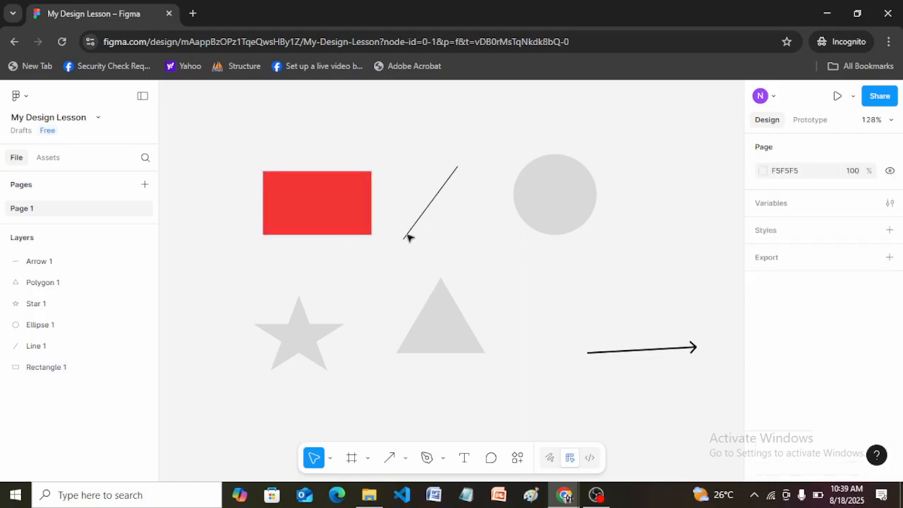
left_click(547, 215)
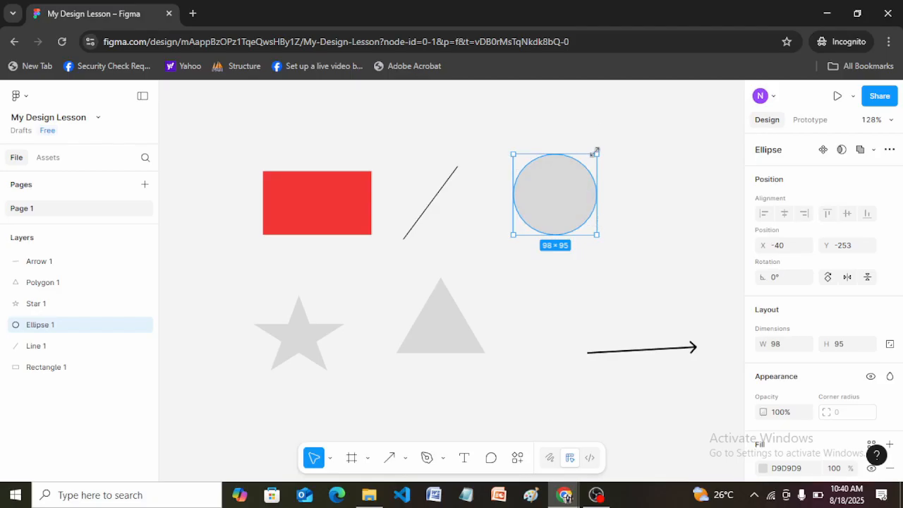
left_click(660, 199)
Step: Open the ellipse in vector edit mode, dismissing the feature tips, and exit and re-enter the mode once
left_click(565, 195)
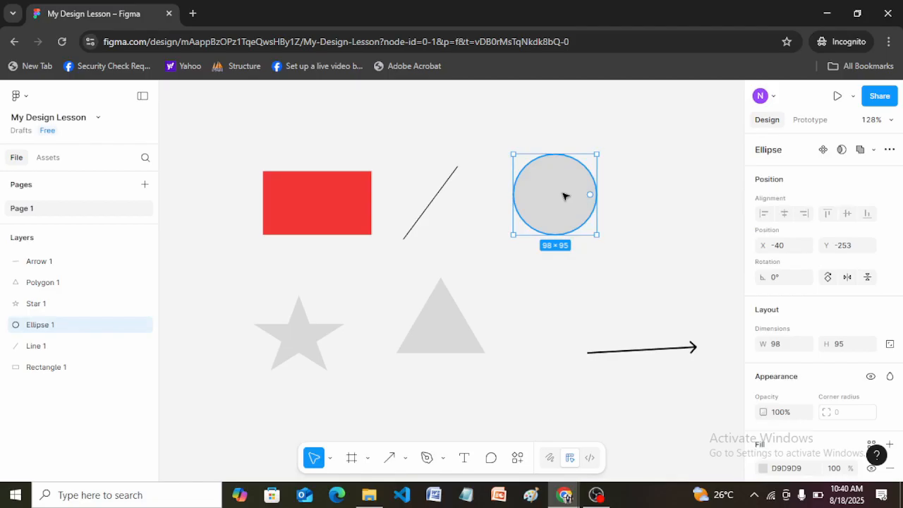
double_click(564, 196)
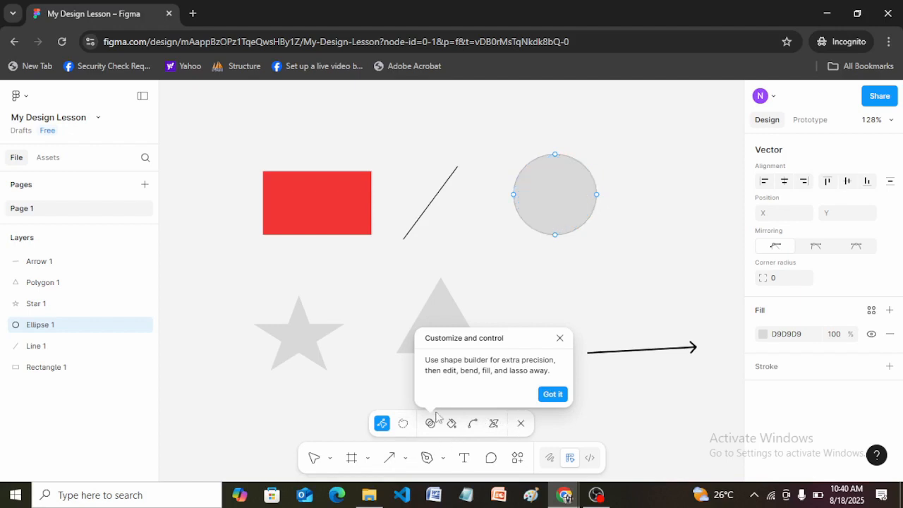
left_click(552, 394)
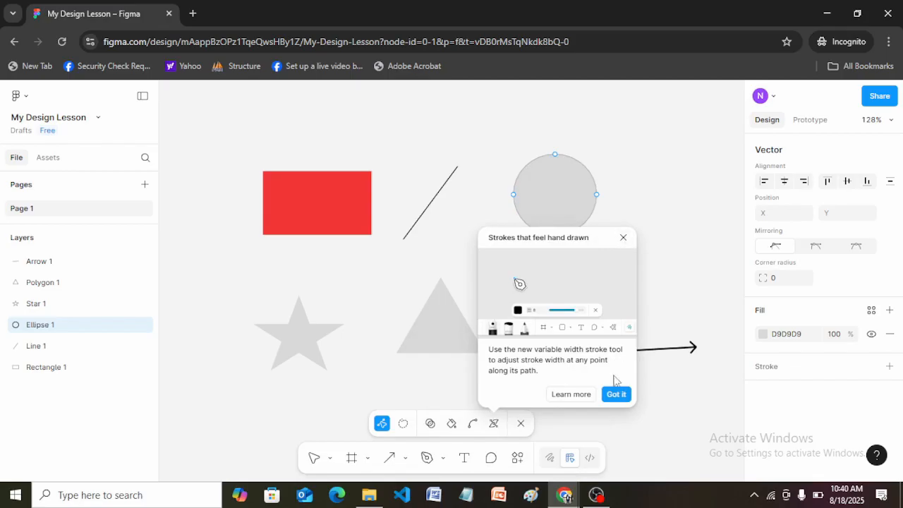
left_click(616, 393)
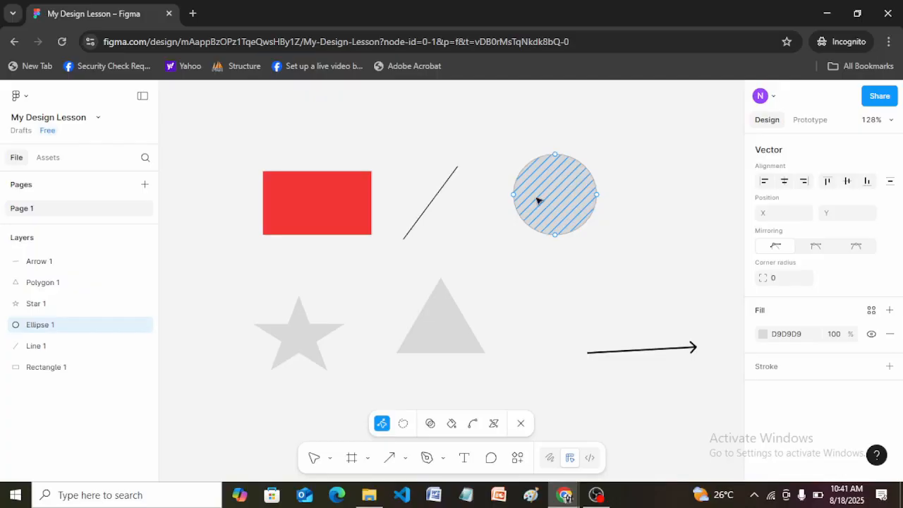
key("Escape")
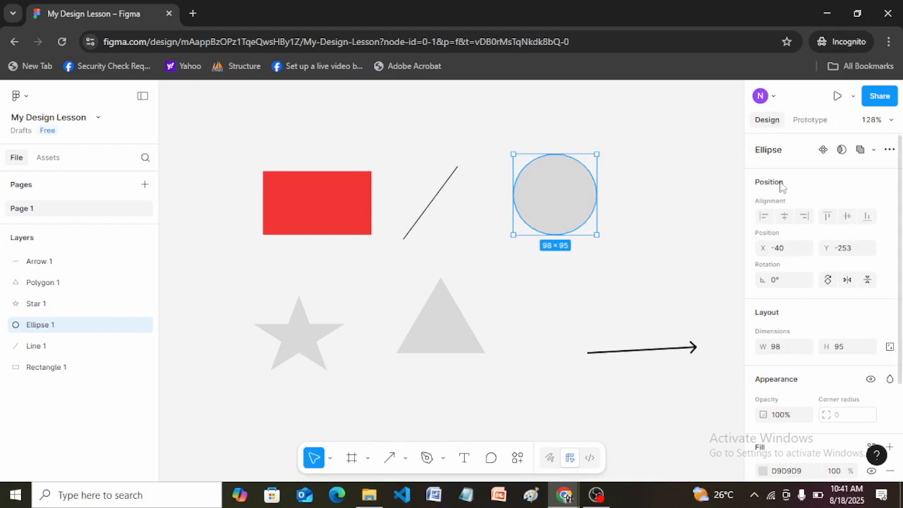
double_click(550, 196)
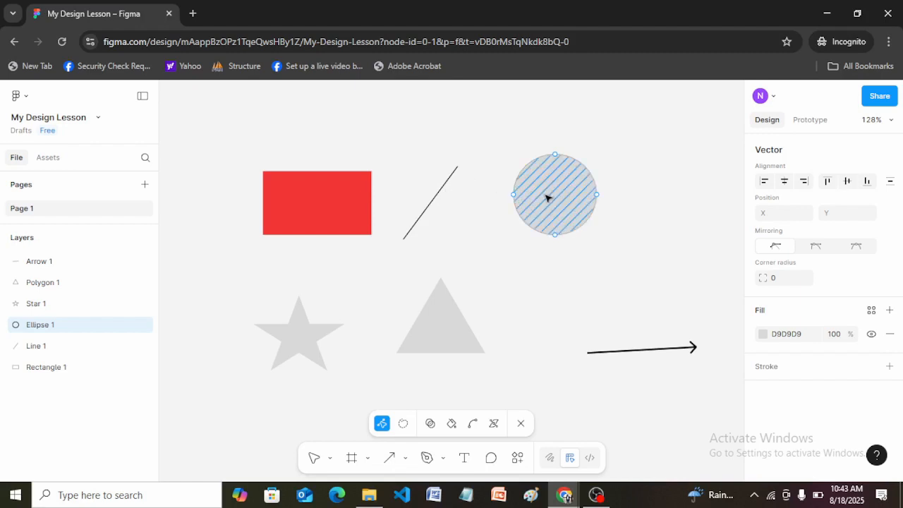
Step: Exit the ellipse's vector editing and resize the red rectangle from all four sides to about 147 × 69
key("Escape")
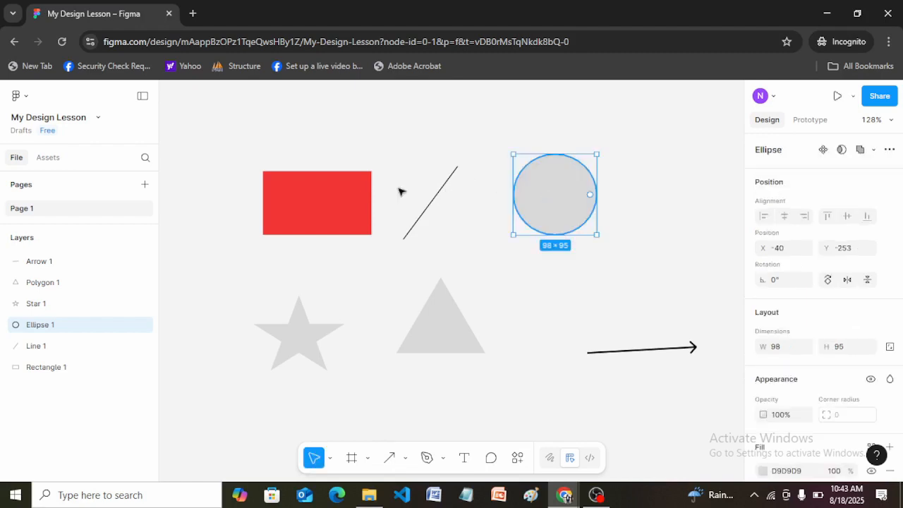
left_click(286, 224)
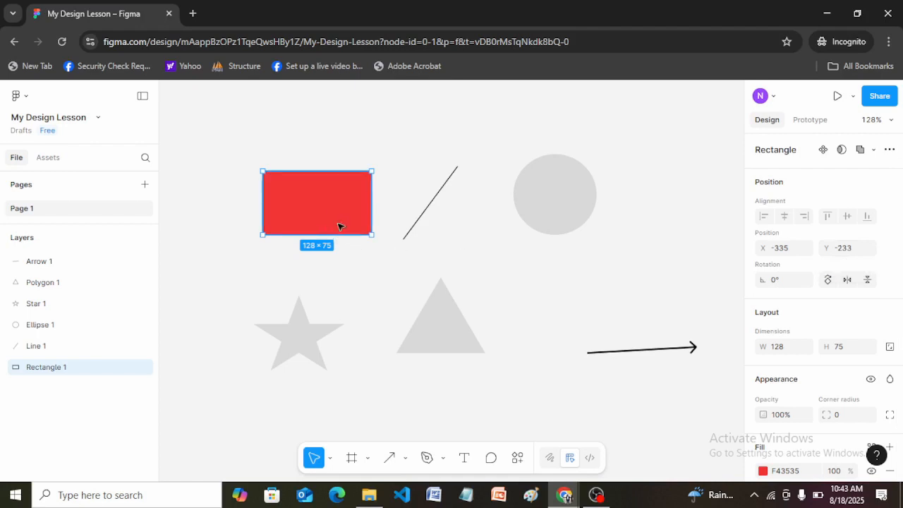
mouse_move(344, 234)
left_mouse_down()
mouse_move(347, 312)
mouse_move(346, 225)
left_mouse_up()
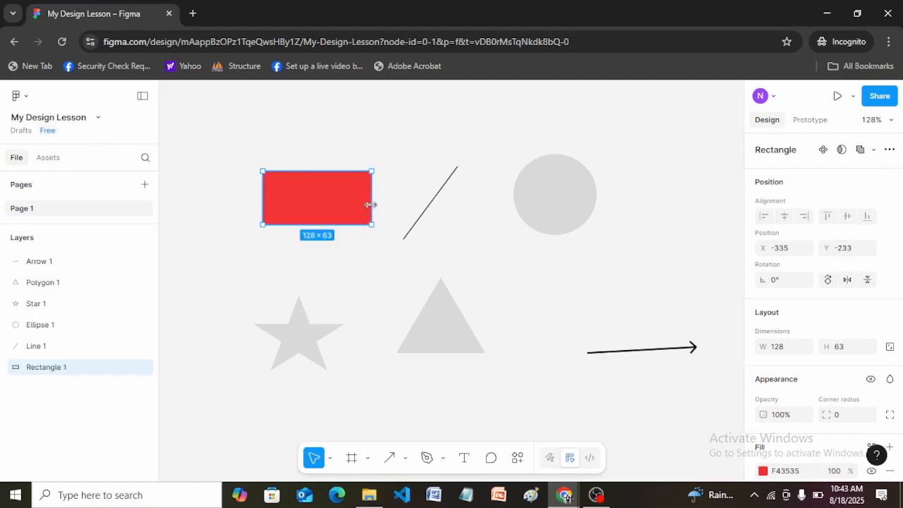
mouse_move(373, 203)
left_mouse_down()
mouse_move(444, 201)
mouse_move(383, 201)
left_mouse_up()
mouse_move(329, 170)
left_mouse_down()
mouse_move(328, 146)
mouse_move(328, 165)
left_mouse_up()
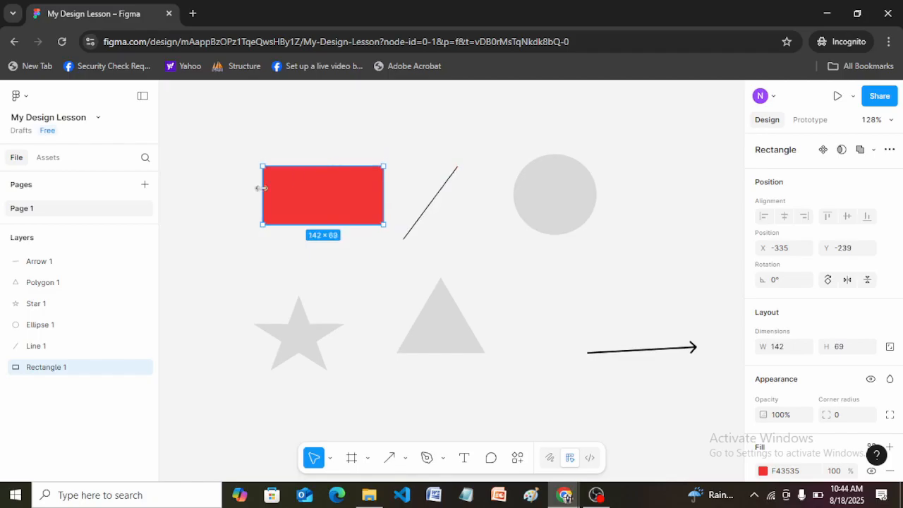
mouse_move(261, 187)
left_mouse_down()
mouse_move(229, 187)
mouse_move(258, 186)
left_mouse_up()
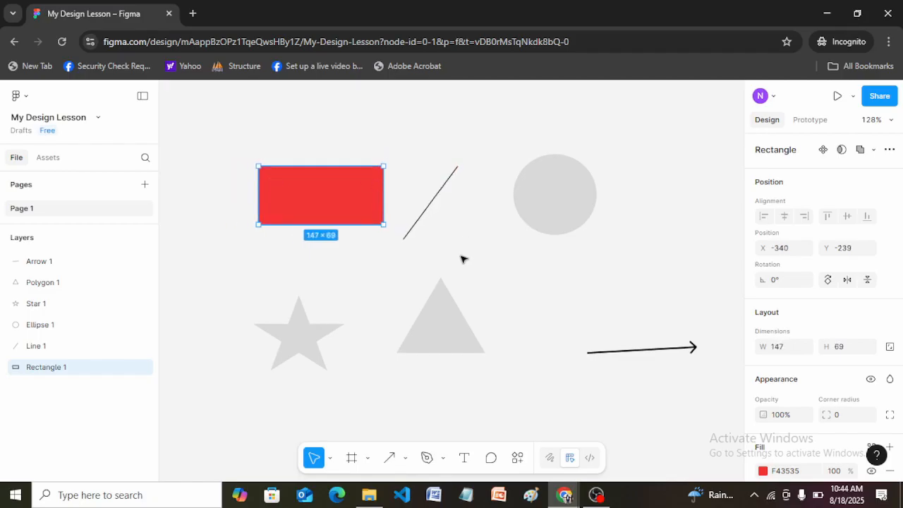
Step: Set the red rectangle's height to 100, change it to 200, and finally set it to 68
left_click(845, 348)
type("100")
key("Return")
left_click(845, 349)
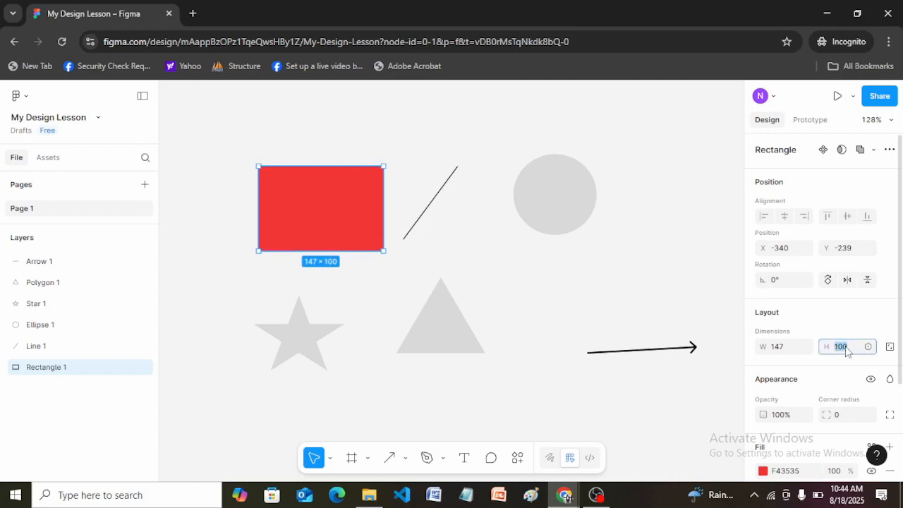
type("200")
key("Return")
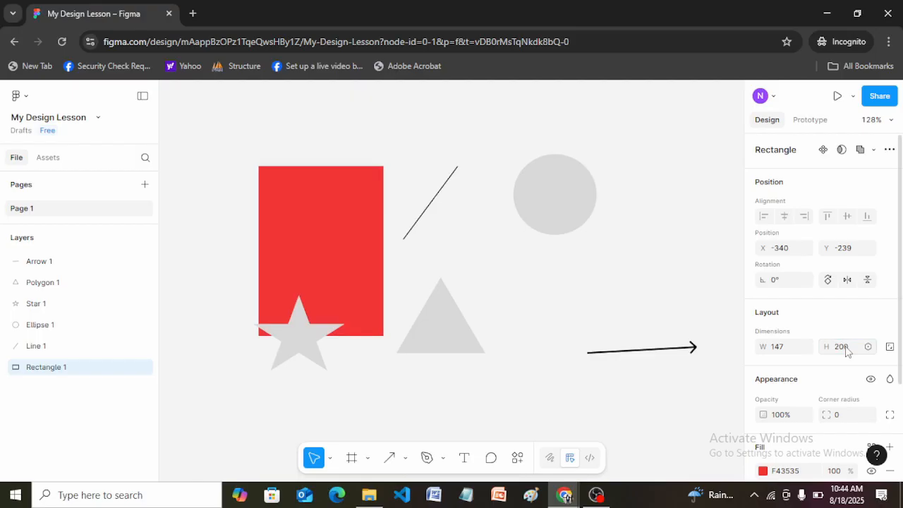
left_click(845, 348)
type("68")
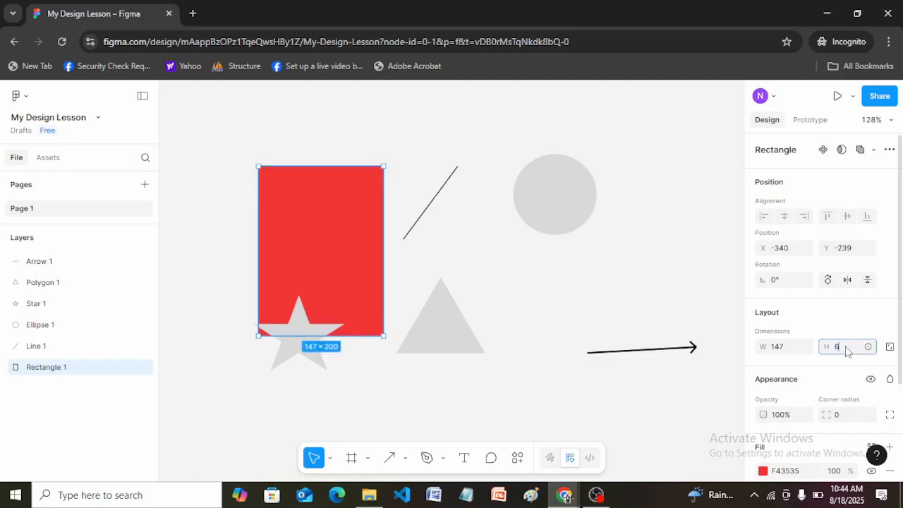
key("Return")
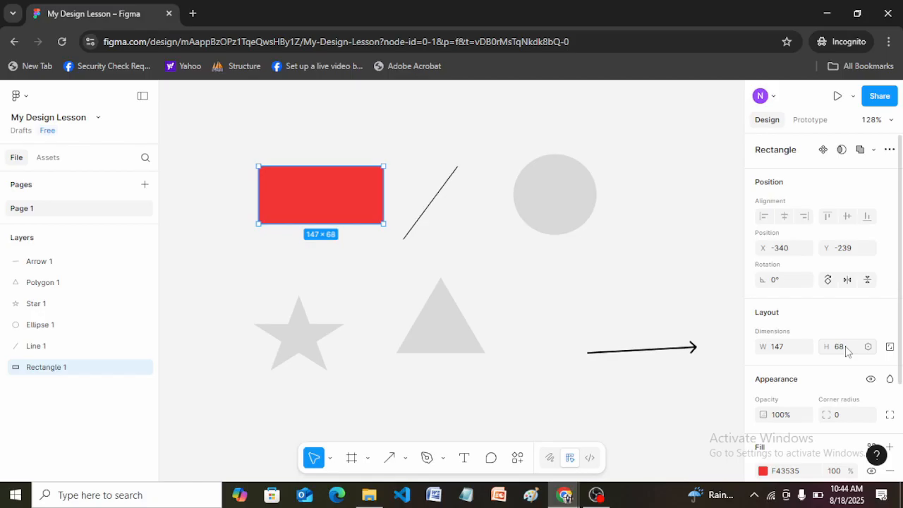
Step: Stretch and shrink the red rectangle's width and height freely with the Move tool, leaving it at about 138 × 76
left_click(331, 459)
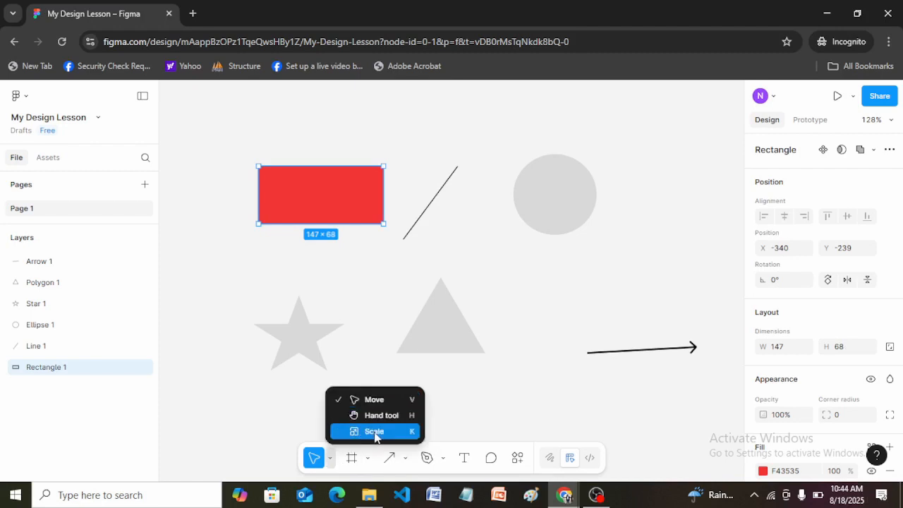
key("Escape")
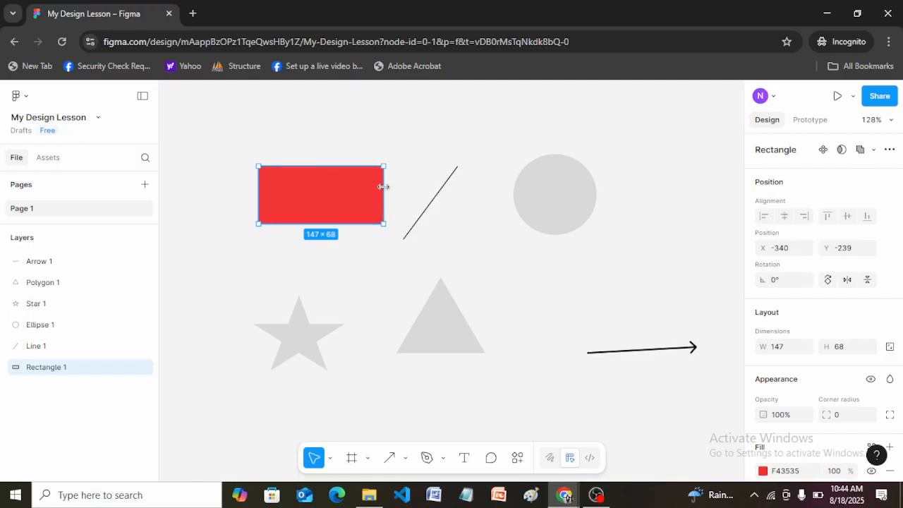
left_click_drag(389, 189, 480, 187)
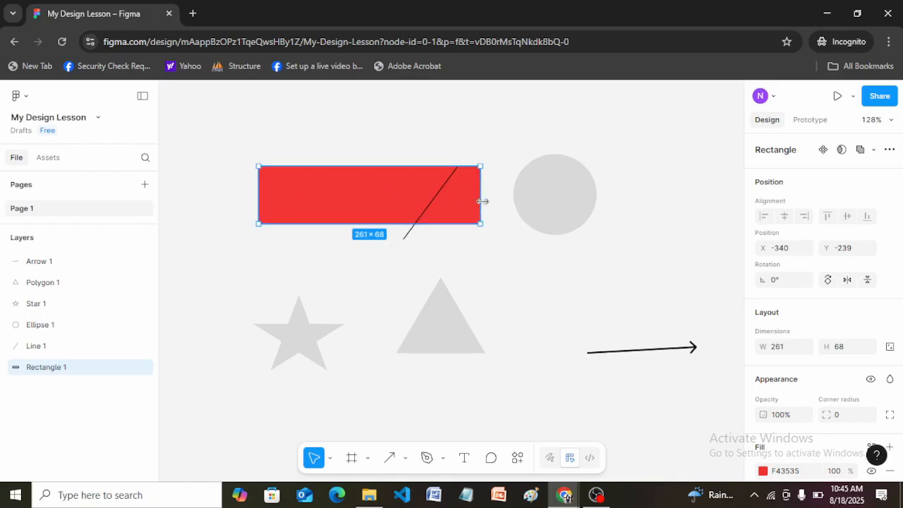
left_click_drag(483, 201, 375, 190)
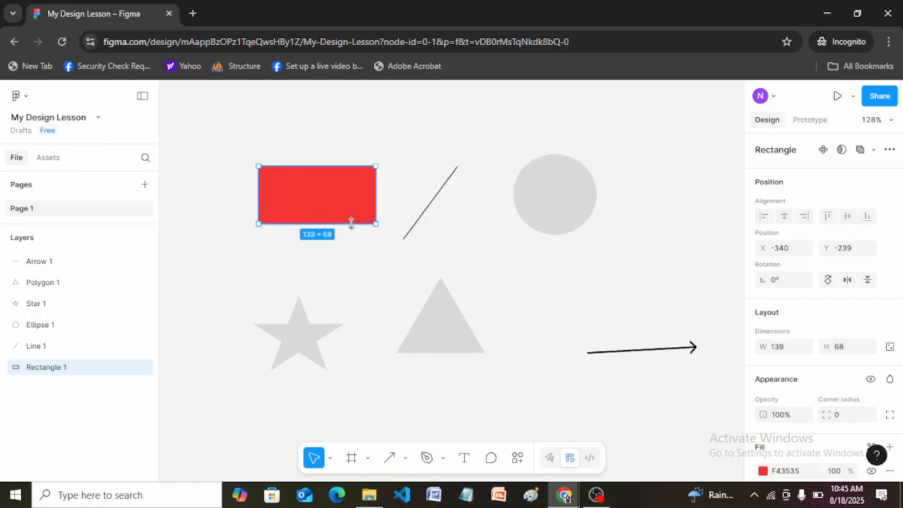
left_click_drag(352, 224, 333, 267)
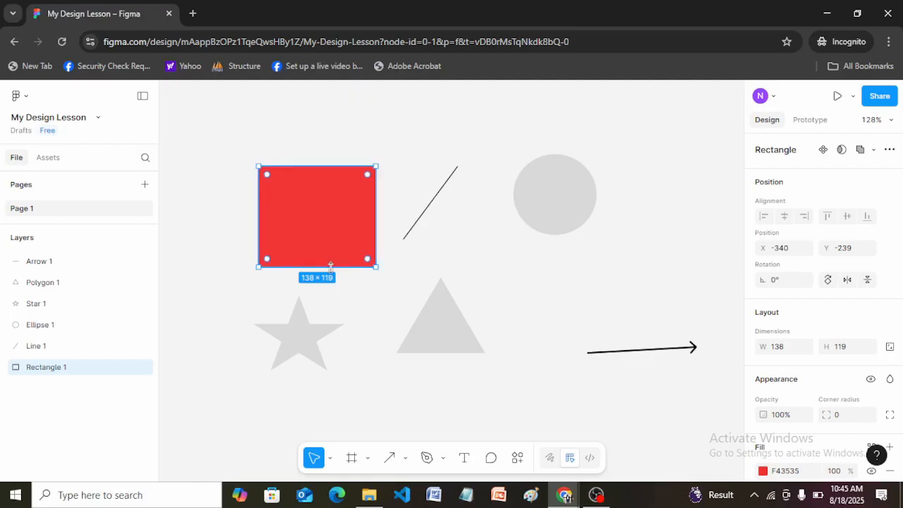
left_click_drag(332, 266, 329, 228)
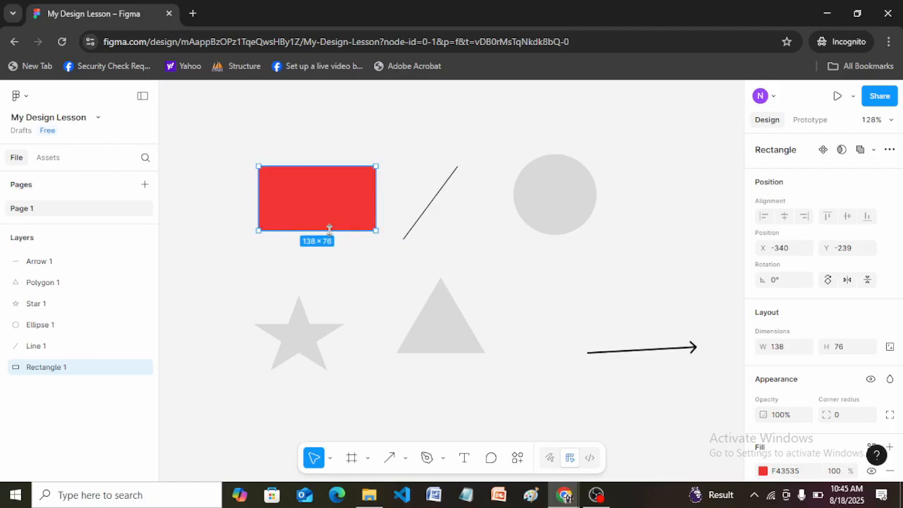
Step: Duplicate the red rectangle and place the copy directly above the original at about X -340, Y -329
key("ctrl+d")
left_click_drag(315, 210, 314, 132)
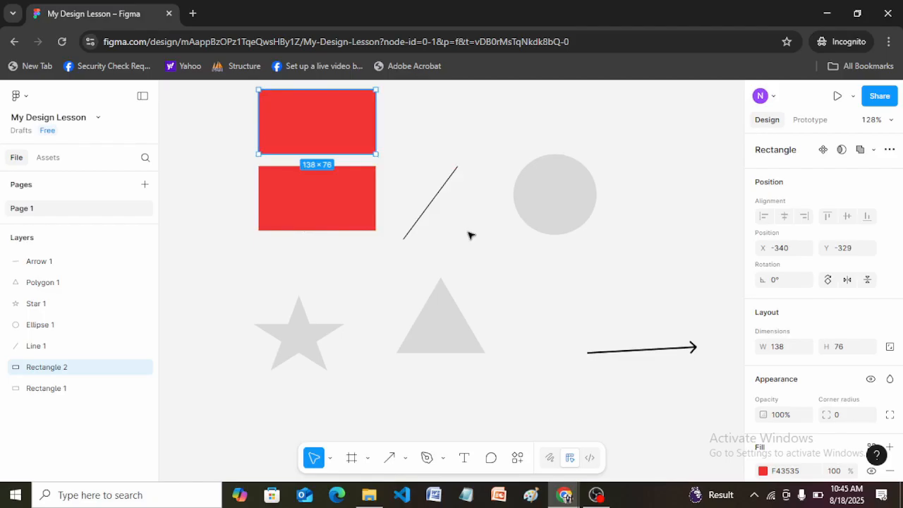
Step: Move the original red rectangle to about X -409, Y -234 and widen the copy above it to about 144
left_click(331, 195)
left_click_drag(313, 199, 271, 200)
left_click(335, 135)
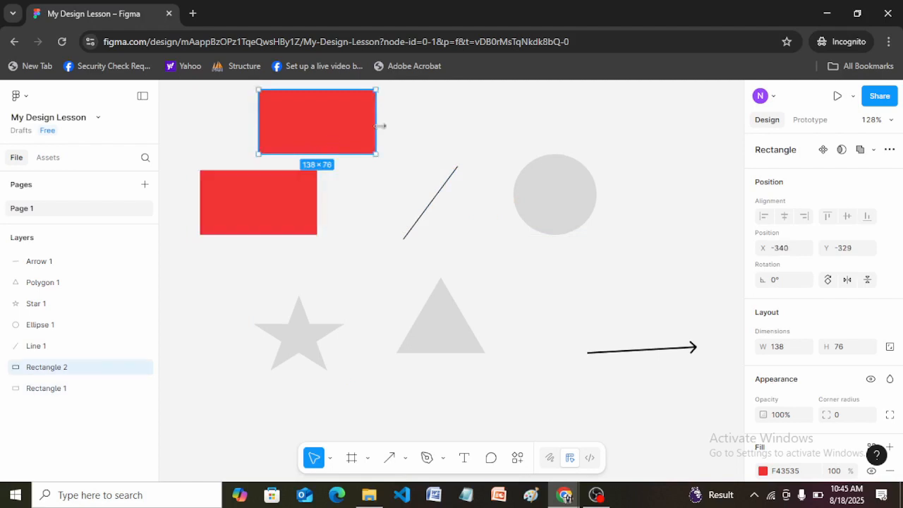
mouse_move(380, 125)
left_mouse_down()
mouse_move(429, 126)
mouse_move(380, 129)
left_mouse_up()
Step: Resize the lower red rectangle proportionally with the Scale tool from several sides, leaving it at about 187 × 103
left_click(304, 207)
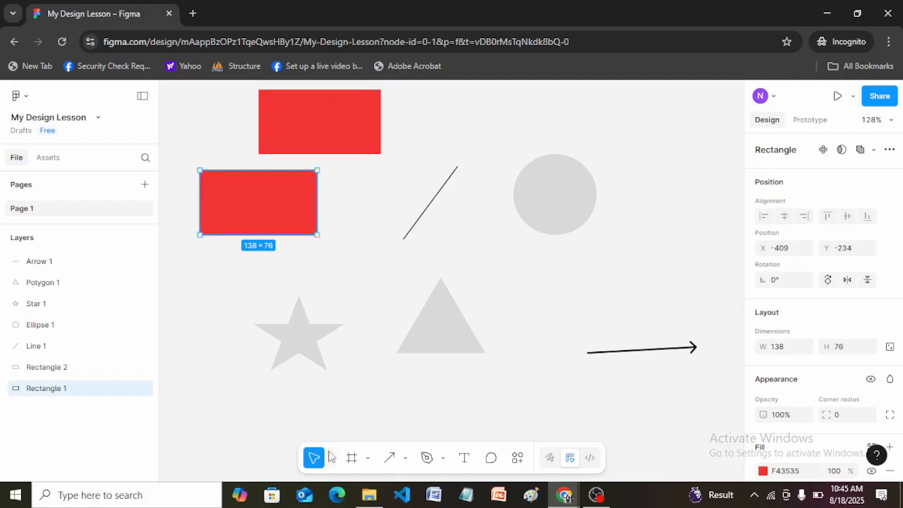
left_click(330, 458)
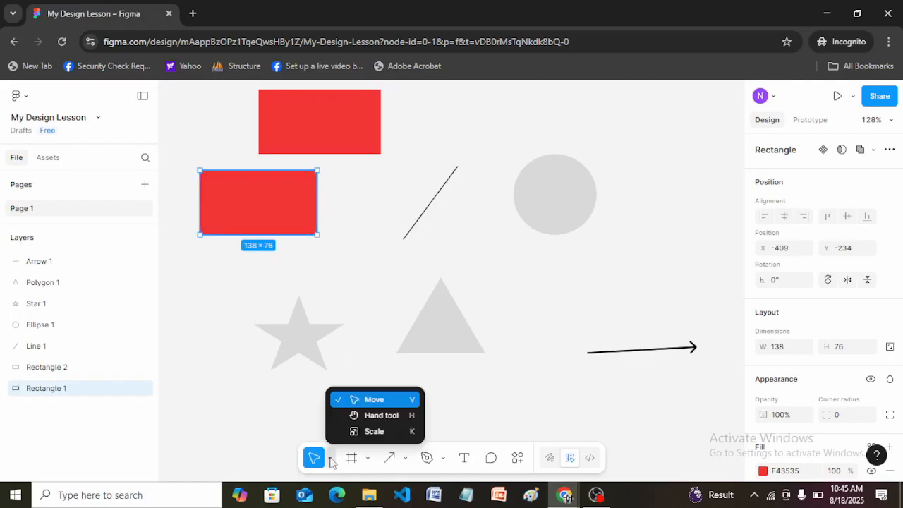
left_click(374, 431)
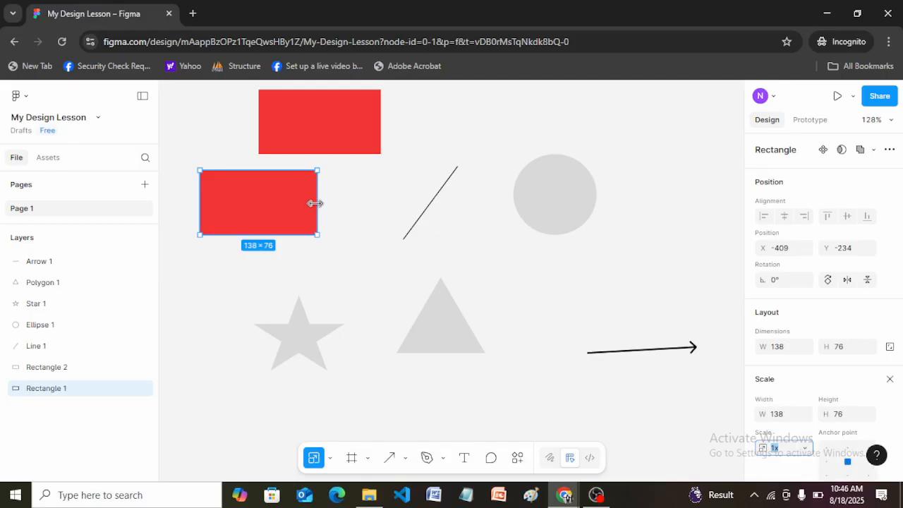
mouse_move(322, 201)
left_mouse_down()
mouse_move(443, 210)
mouse_move(220, 211)
mouse_move(314, 213)
left_mouse_up()
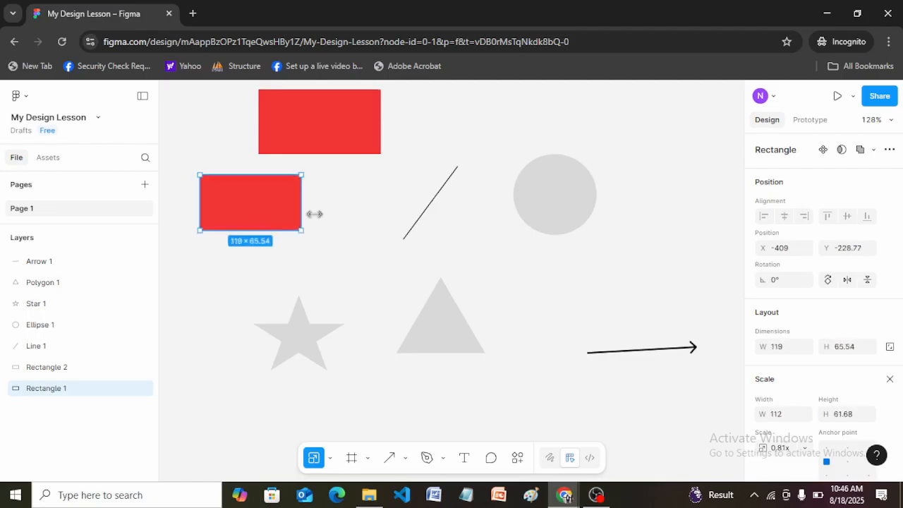
left_click_drag(314, 214, 352, 214)
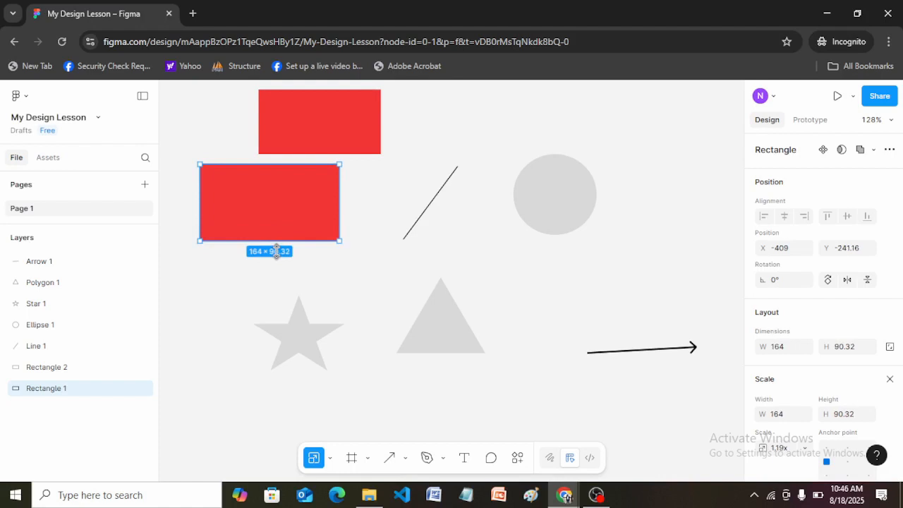
mouse_move(277, 251)
left_mouse_down()
mouse_move(285, 282)
mouse_move(278, 256)
left_mouse_up()
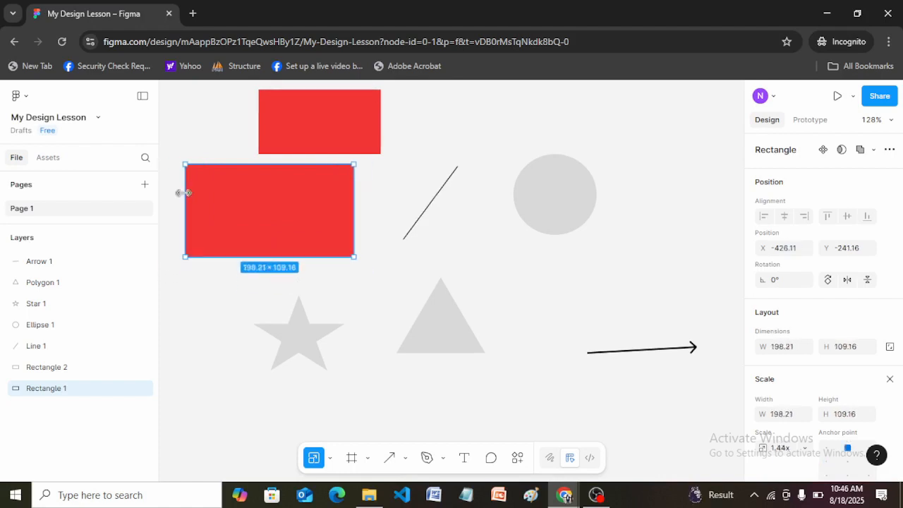
mouse_move(183, 192)
left_mouse_down()
mouse_move(242, 198)
mouse_move(191, 204)
left_mouse_up()
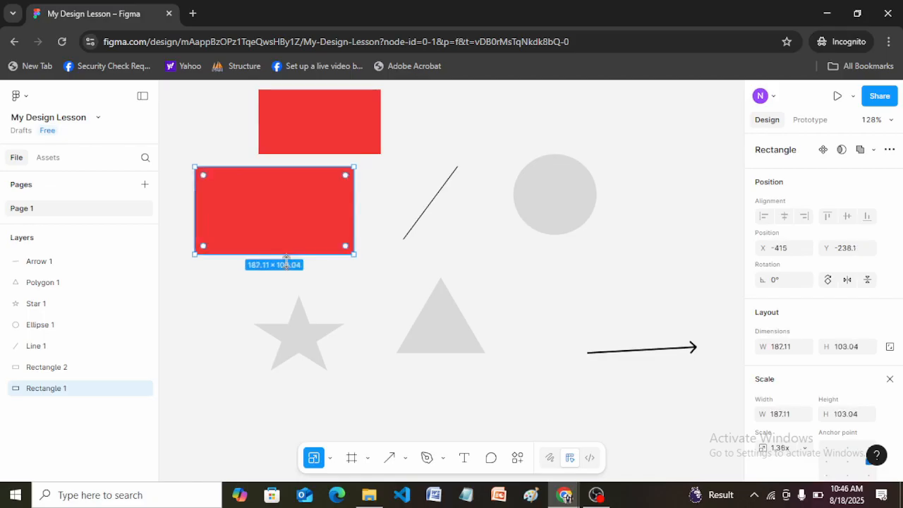
Step: Return to the Move tool and widen only the upper red rectangle to about 158
left_click(331, 458)
left_click(372, 401)
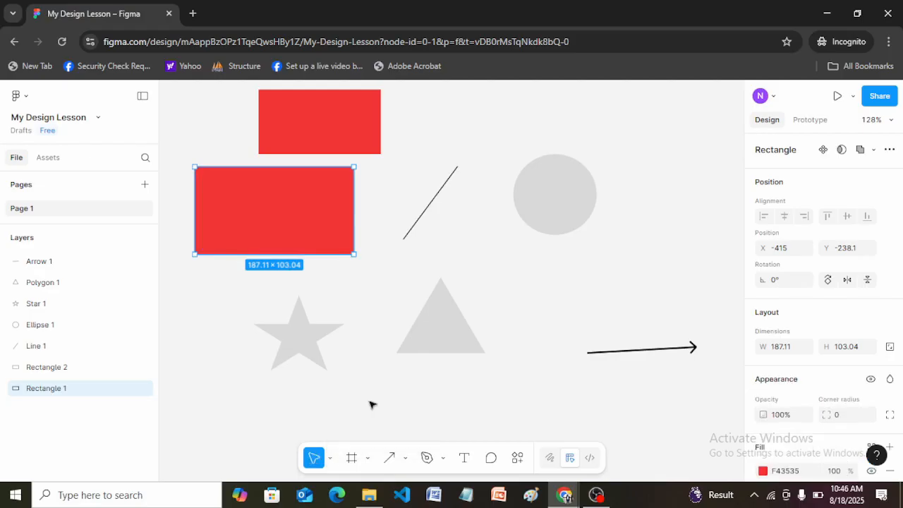
left_click(375, 132)
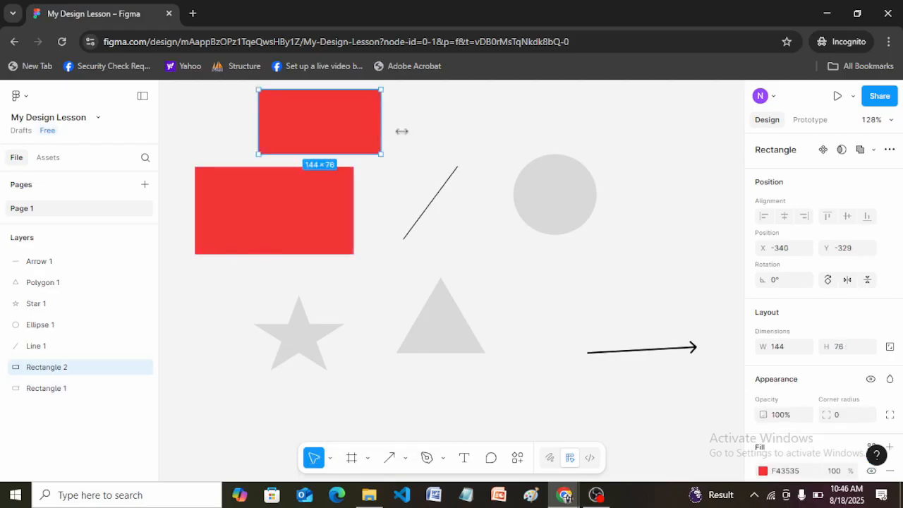
mouse_move(401, 131)
left_mouse_down()
mouse_move(424, 133)
mouse_move(393, 133)
left_mouse_up()
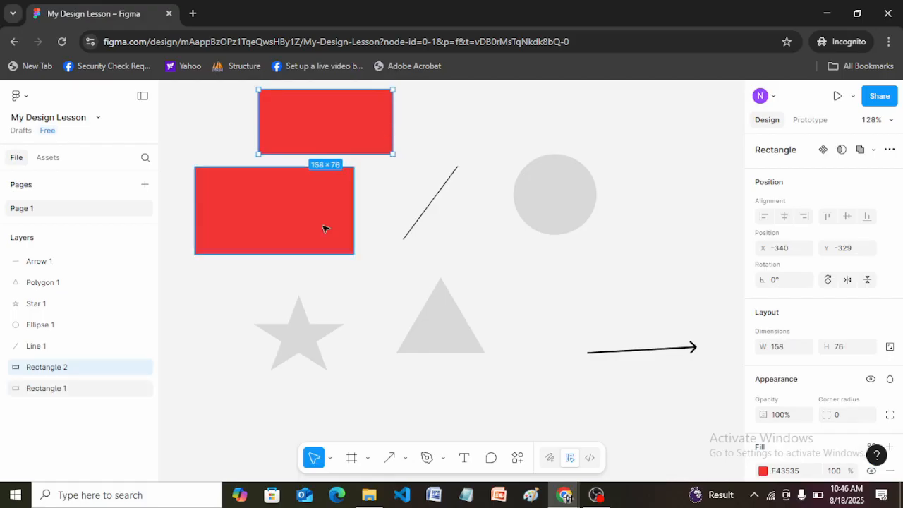
Step: Scale the grey ellipse down proportionally to about 95 × 92 and return to the Move tool
left_click(573, 183)
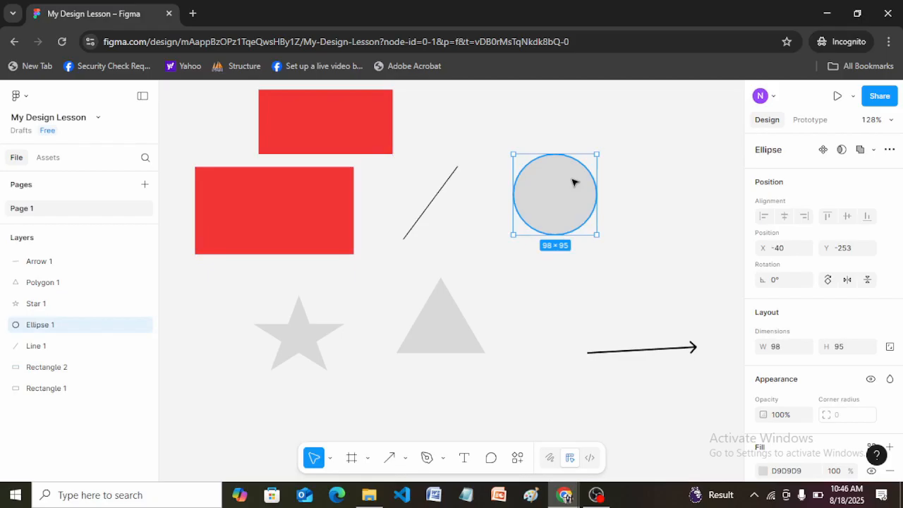
left_click(330, 458)
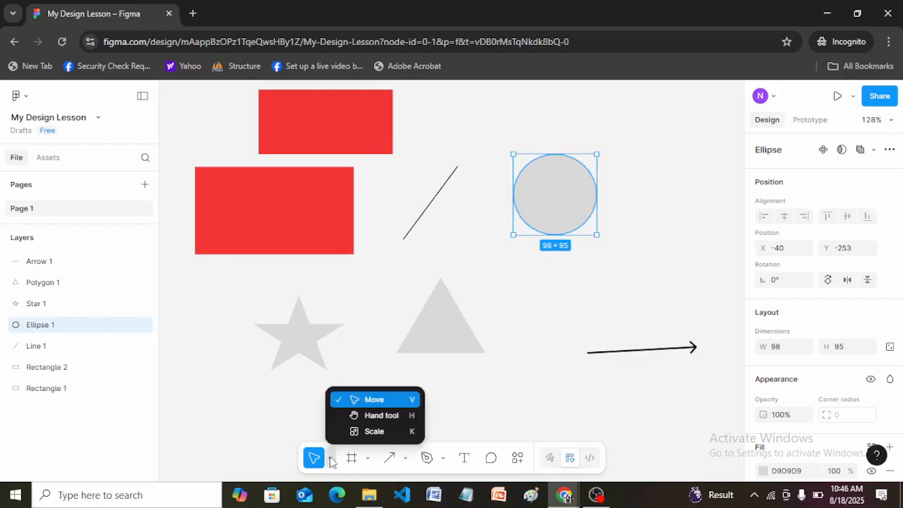
left_click(374, 431)
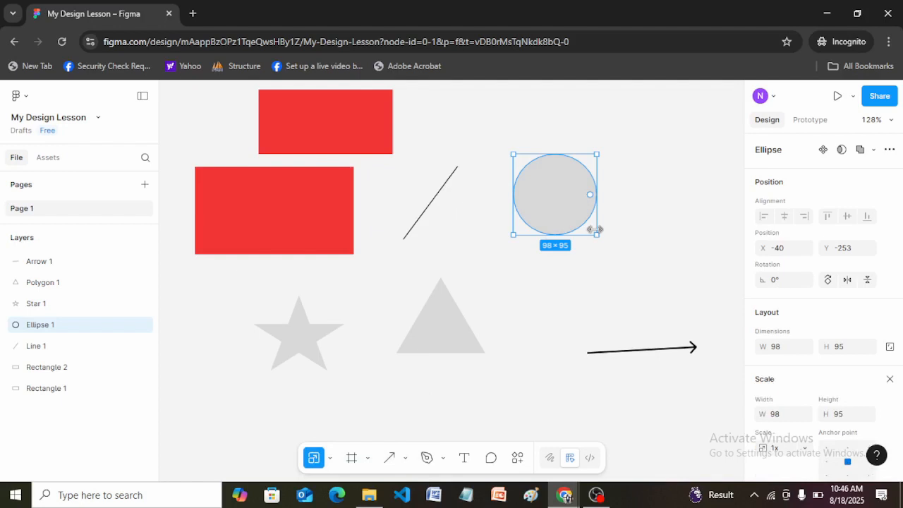
left_click_drag(595, 229, 593, 227)
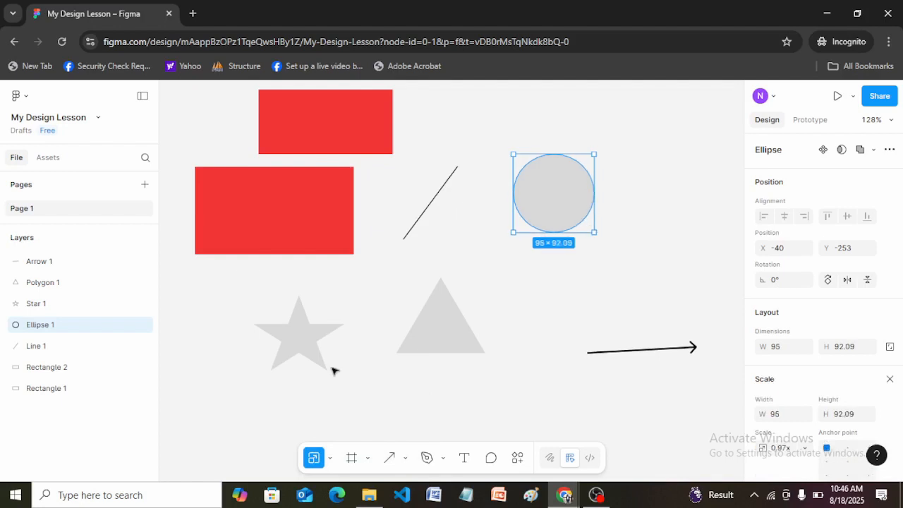
left_click(329, 460)
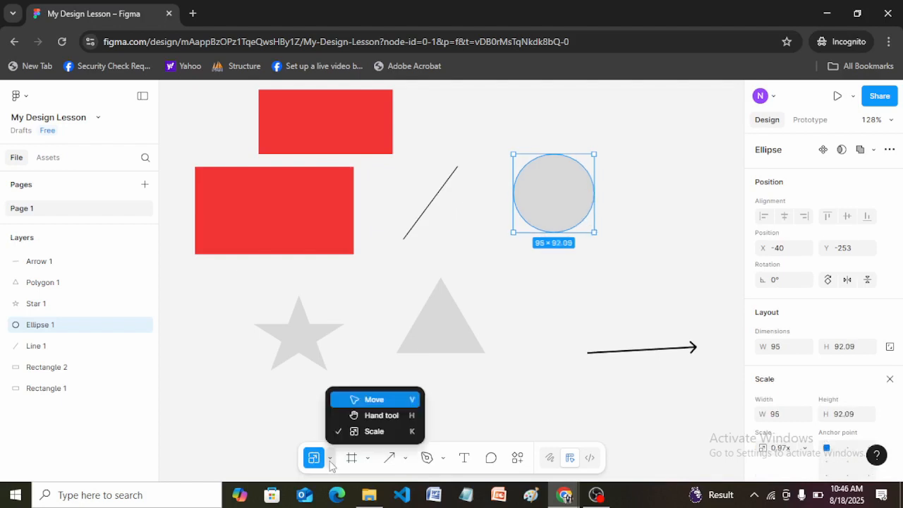
left_click(364, 400)
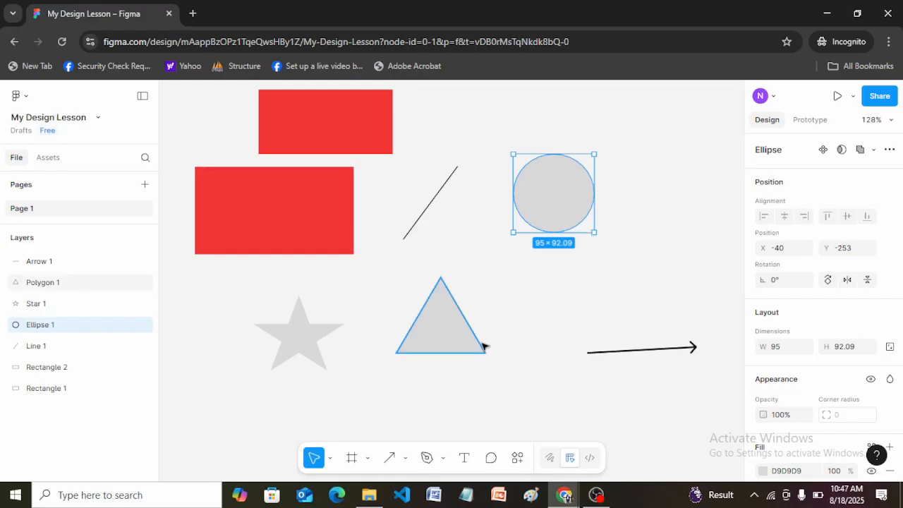
Step: Delete the grey triangle beside the star
left_click(439, 328)
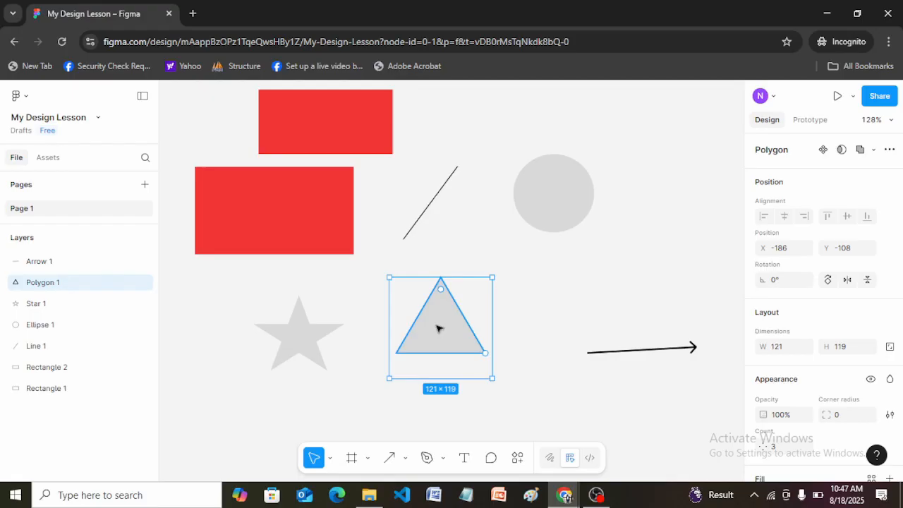
key("Delete")
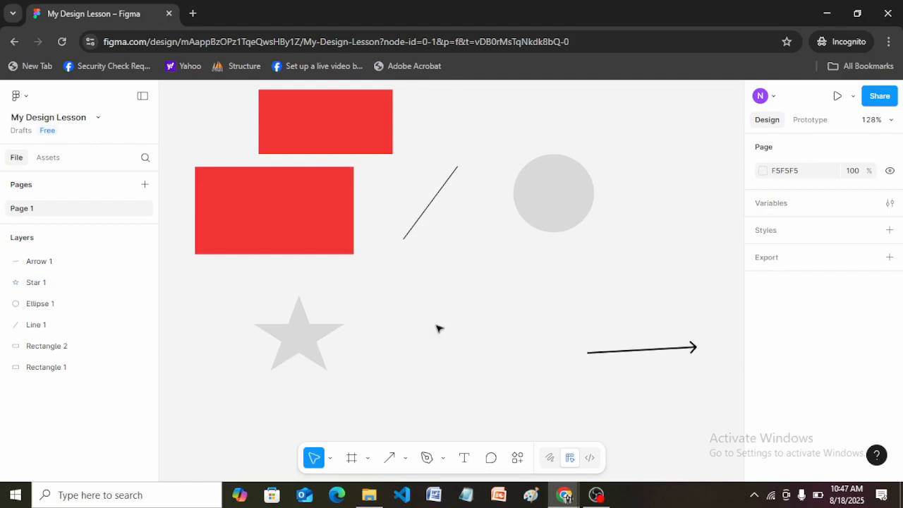
Step: Undo the deletion of the grey triangle beside the star and clear the selection
key("ctrl+z")
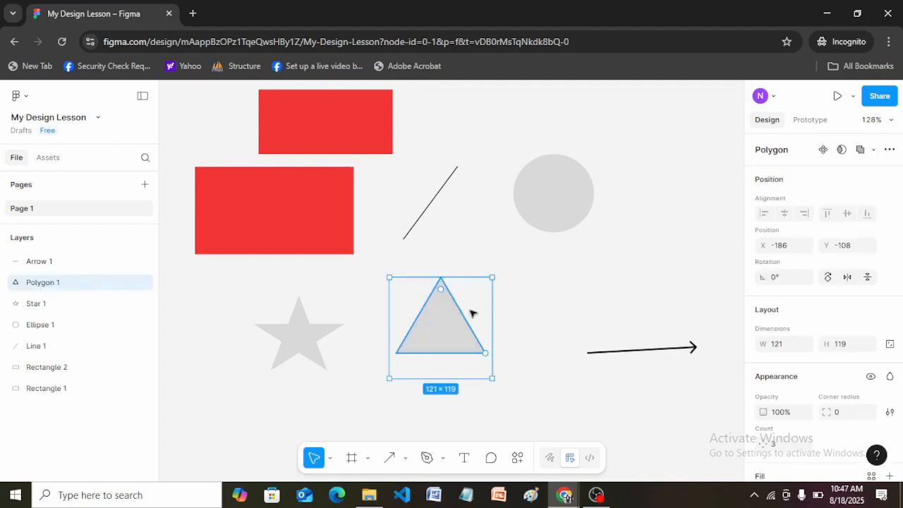
left_click(564, 283)
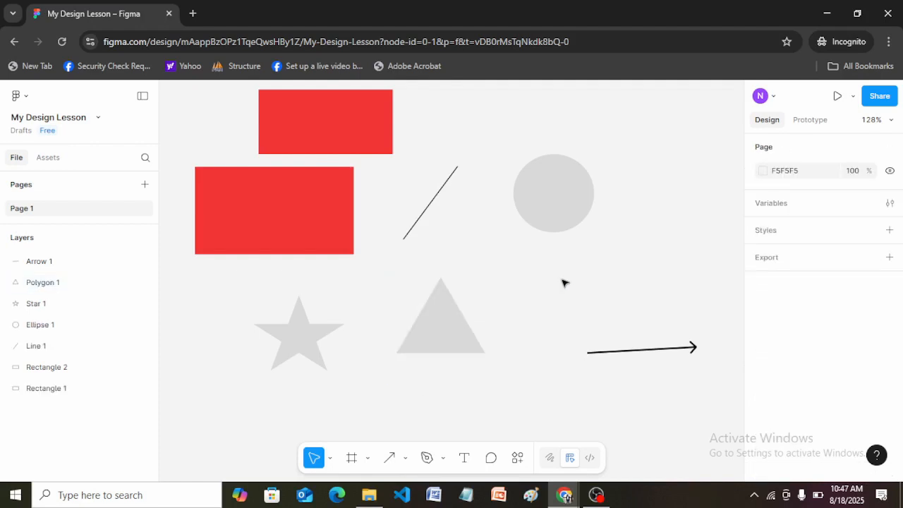
Step: Narrow the lower red rectangle to about 132 wide, keeping its height at about 103
left_click(294, 211)
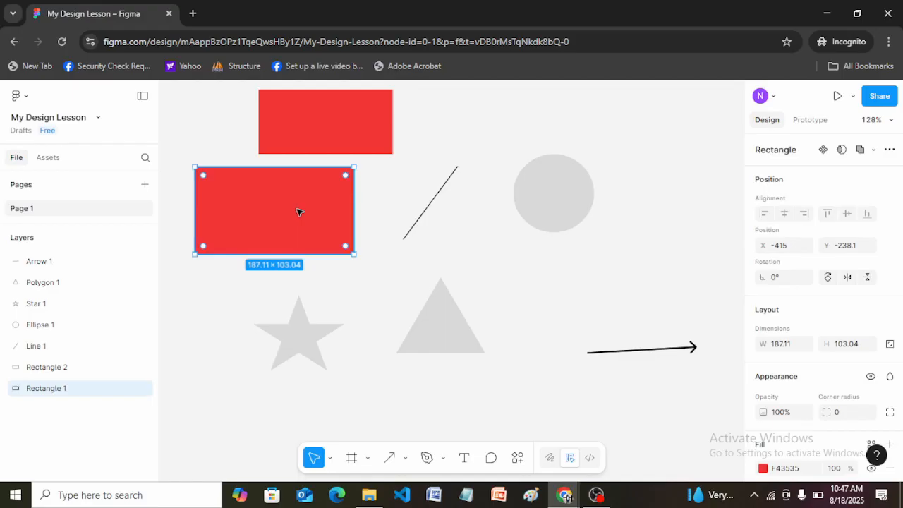
left_click_drag(323, 208, 301, 207)
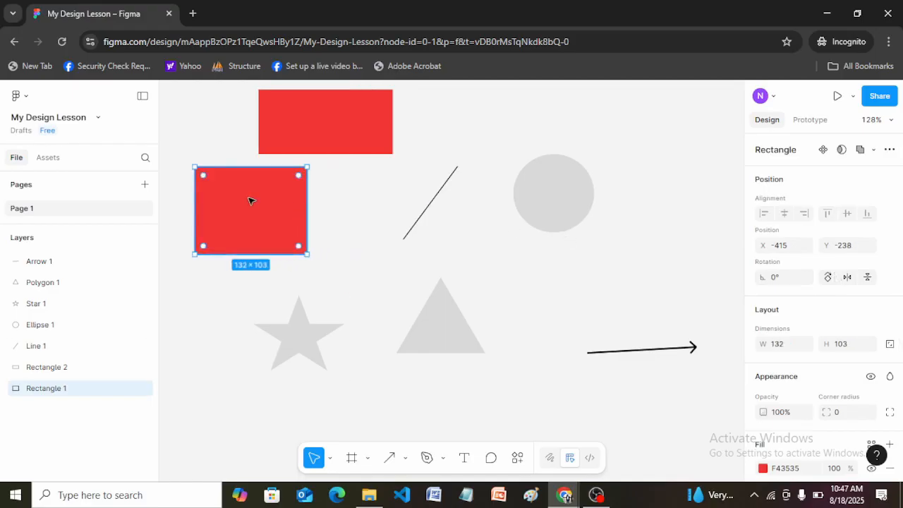
Step: Rotate the lower red rectangle to 45° and move it down clear of the upper red rectangle
left_click(778, 280)
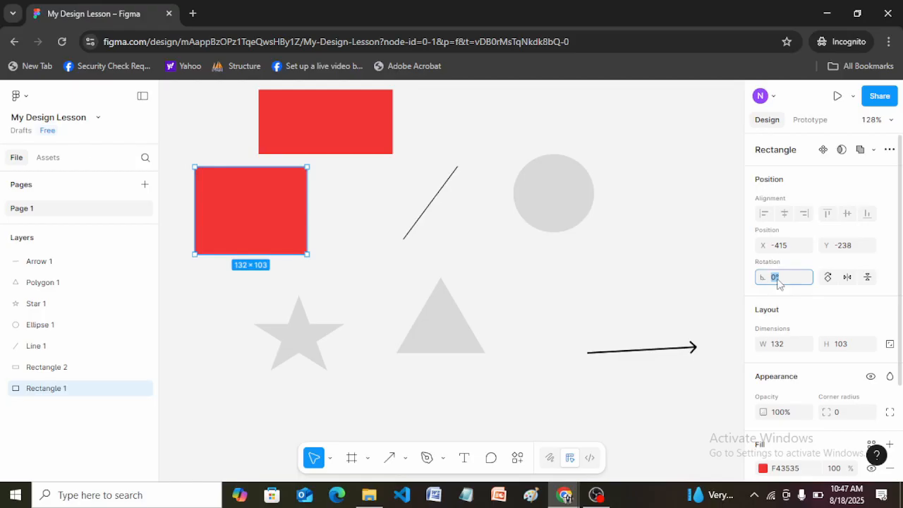
type("45")
key("Return")
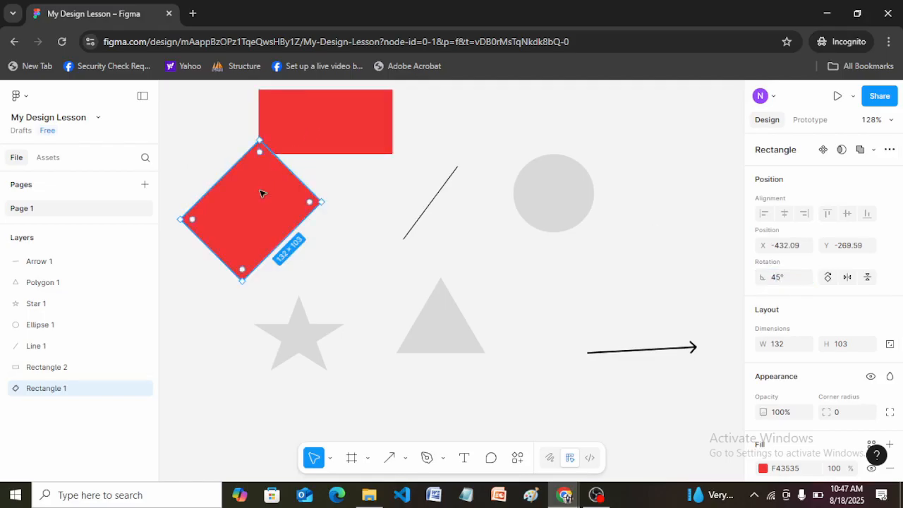
left_click_drag(261, 203, 261, 229)
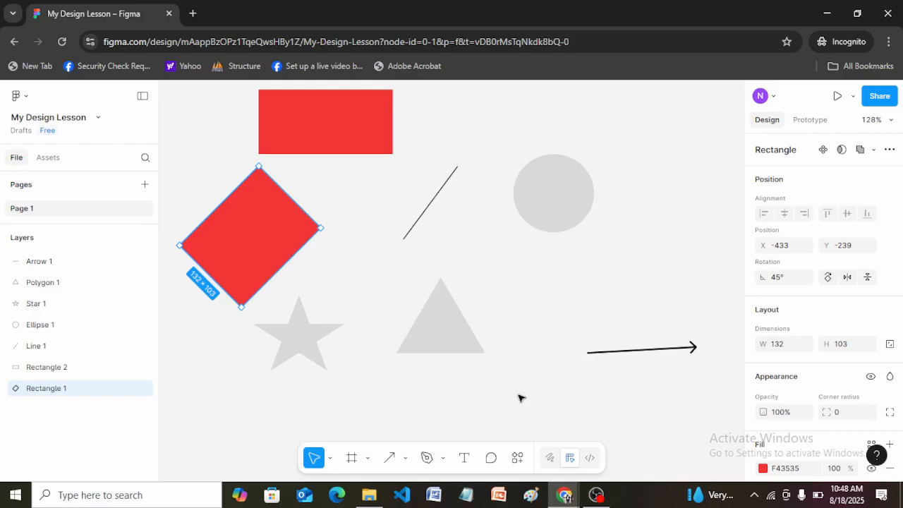
Step: Switch to Notepad and list Pixels, Percentages and Degrees on three separate lines
left_click(466, 494)
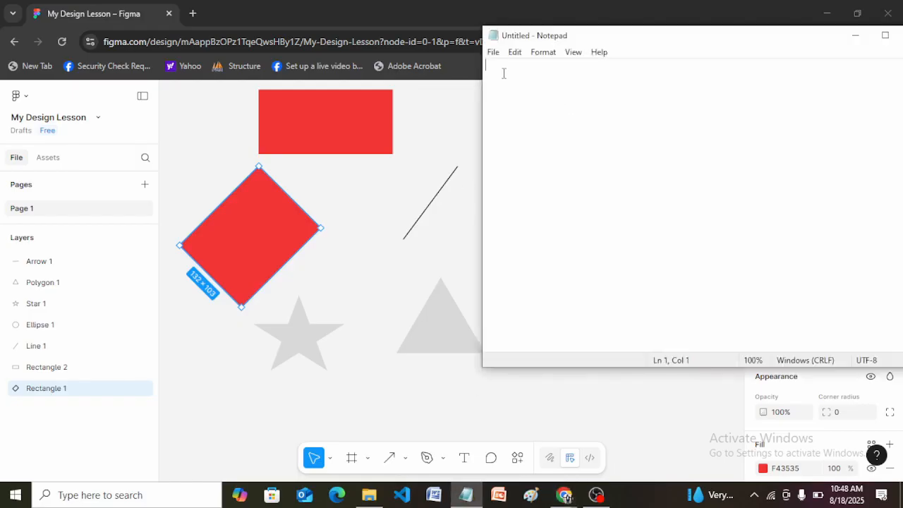
type("Pixels")
key("Return")
type("Percentages")
key("Return")
type("Degrees")
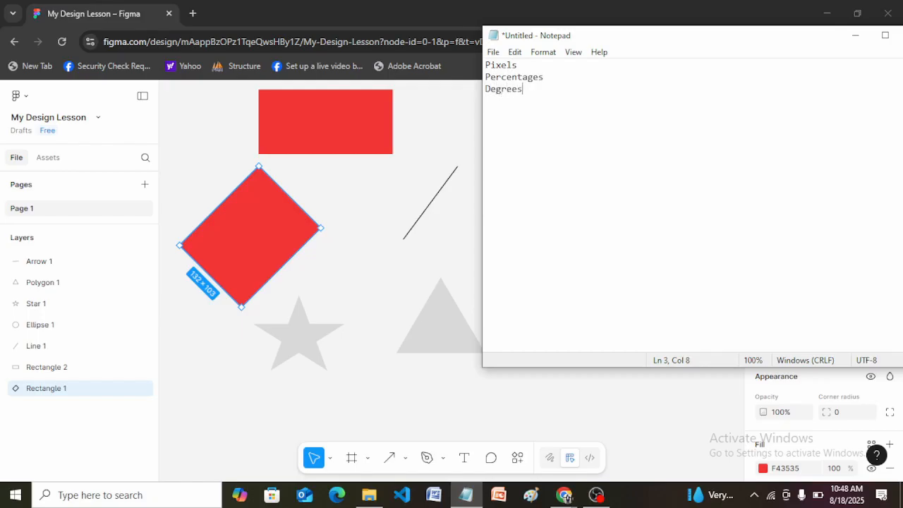
Step: Highlight the three listed units in the Notepad note and return to the Figma design
left_click_drag(688, 45, 596, 164)
left_click_drag(442, 218, 380, 188)
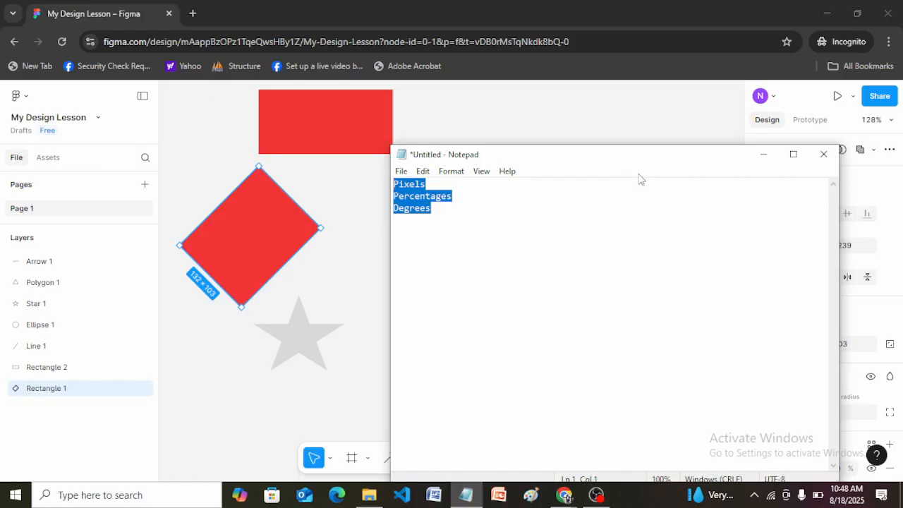
left_click(763, 154)
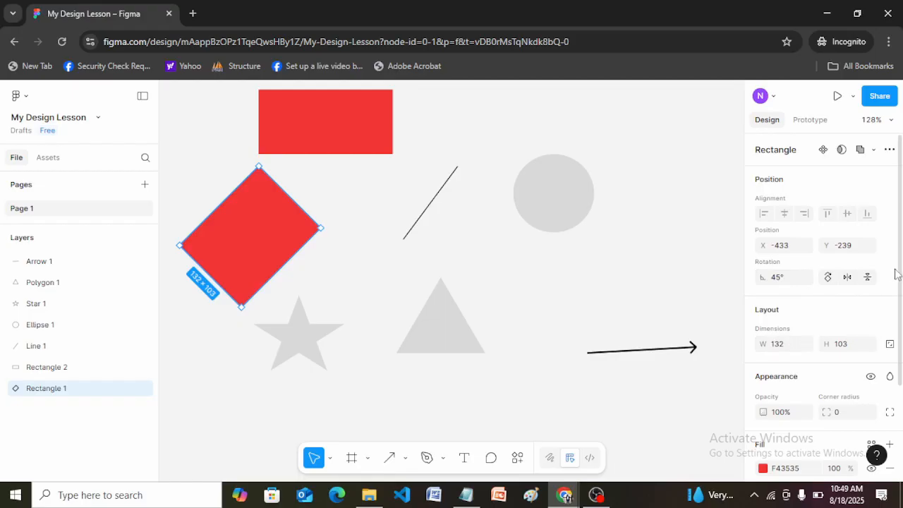
Step: Set the rotation of the tilted red rectangle to 0°
scroll(900, 263, "down", 2)
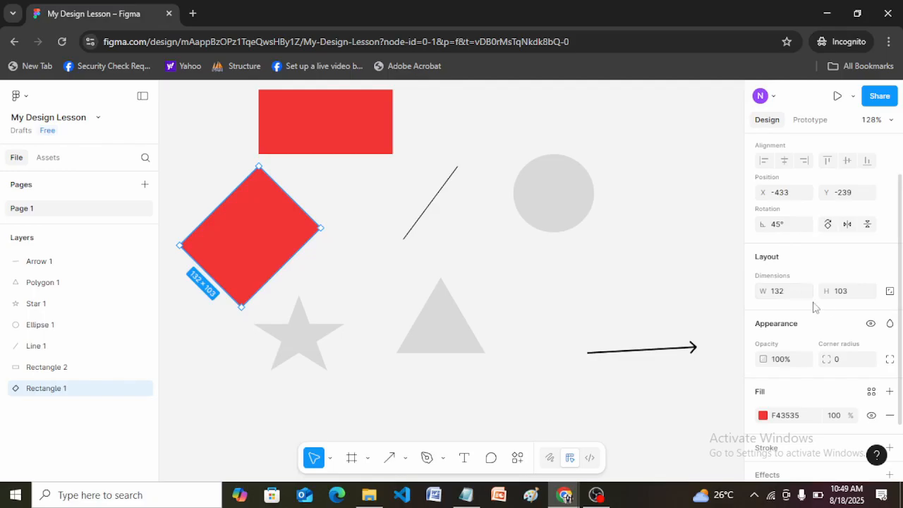
scroll(899, 254, "down", 2)
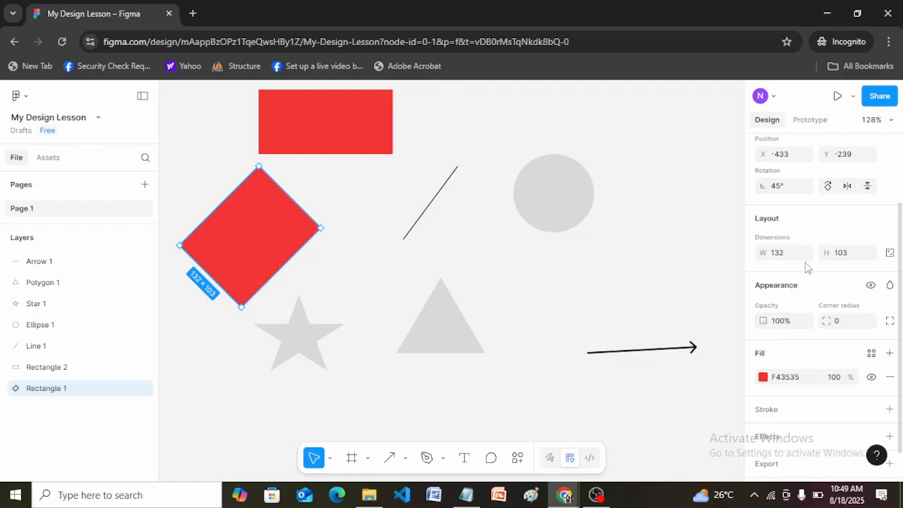
scroll(901, 291, "up", 3)
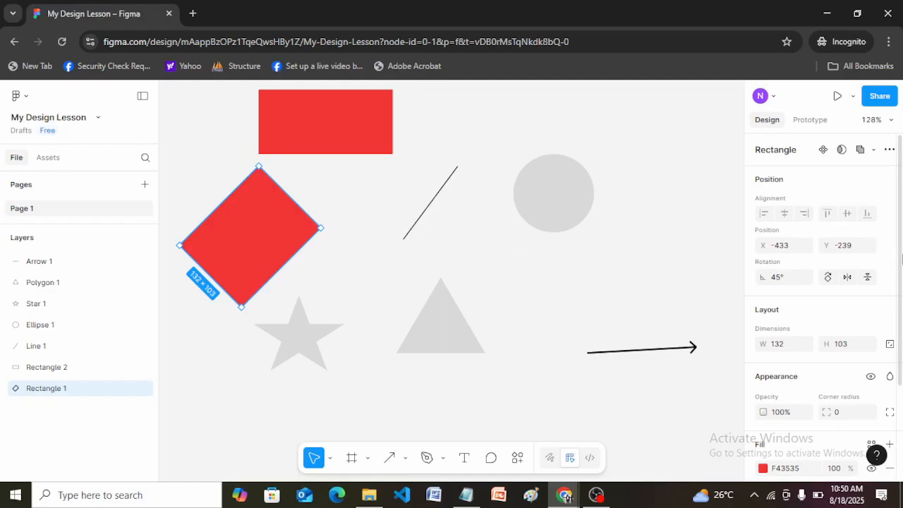
scroll(902, 259, "down", 1)
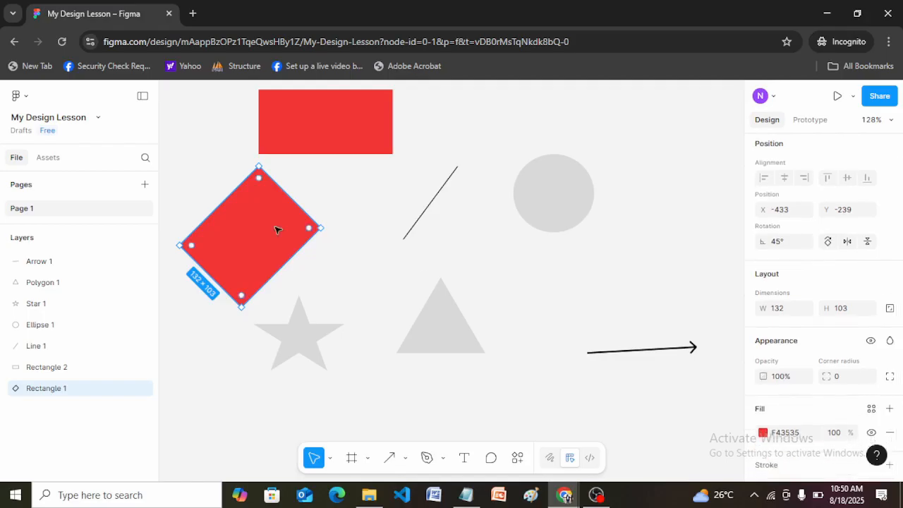
left_click(782, 243)
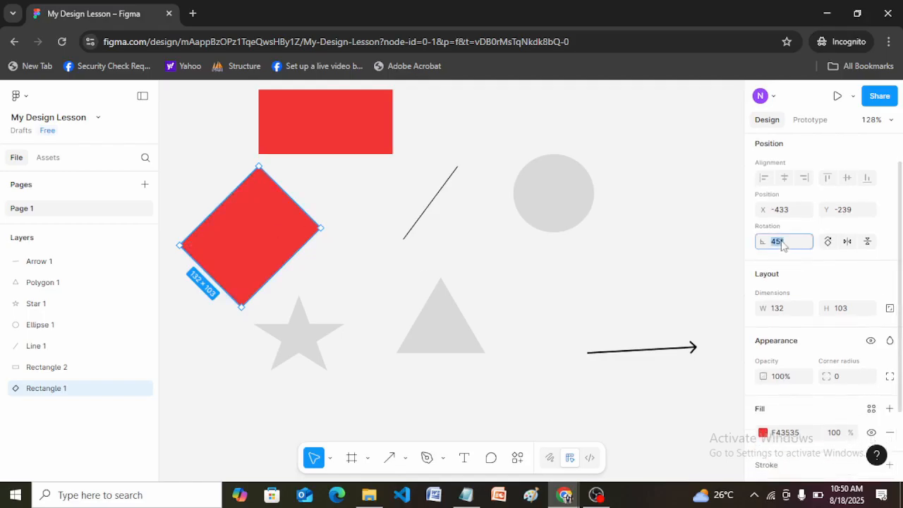
type("0")
key("Return")
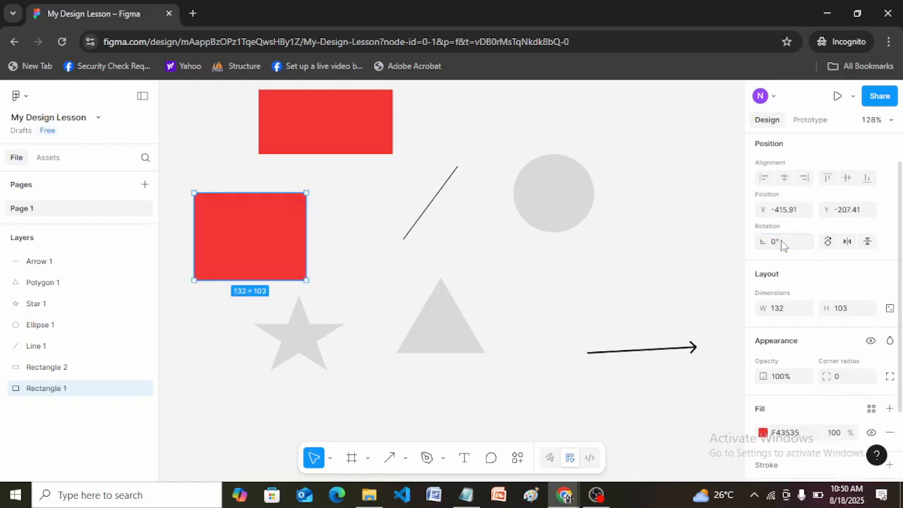
Step: Round all corners of the lower red rectangle with a corner radius of 20 and deselect it
left_click(838, 379)
key("Return")
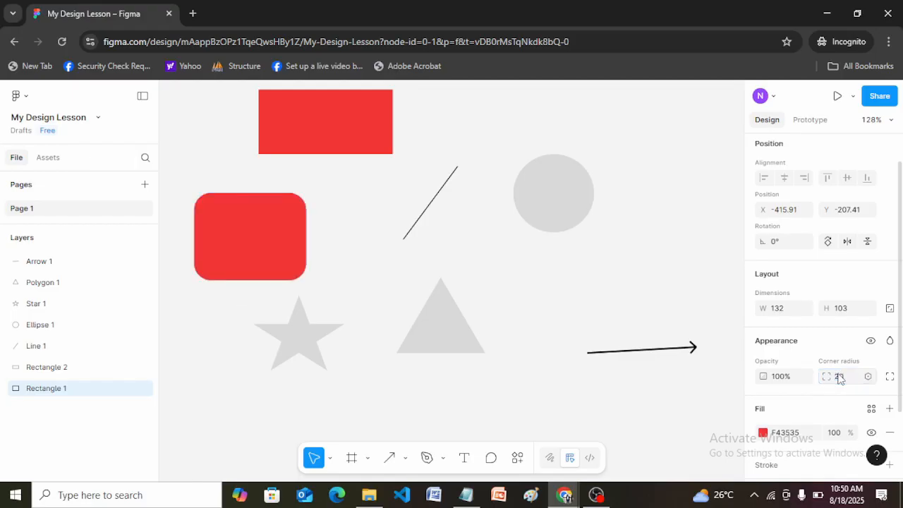
left_click(329, 222)
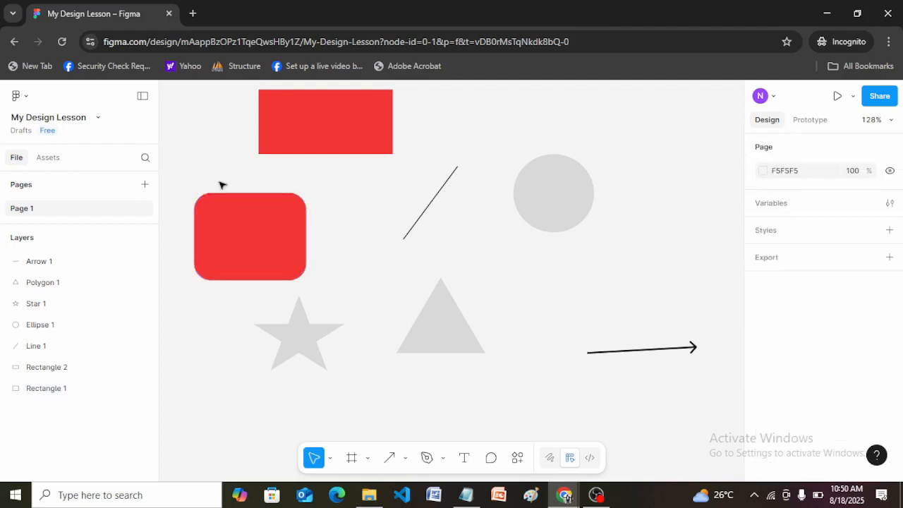
Step: Show the individual corner radii of the rounded red rectangle and set its top-left corner radius to 0
left_click(297, 201)
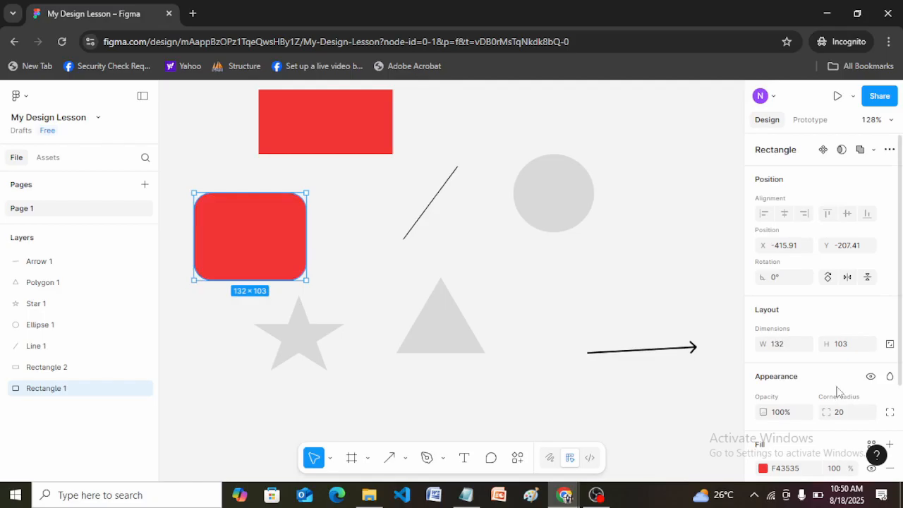
left_click(890, 412)
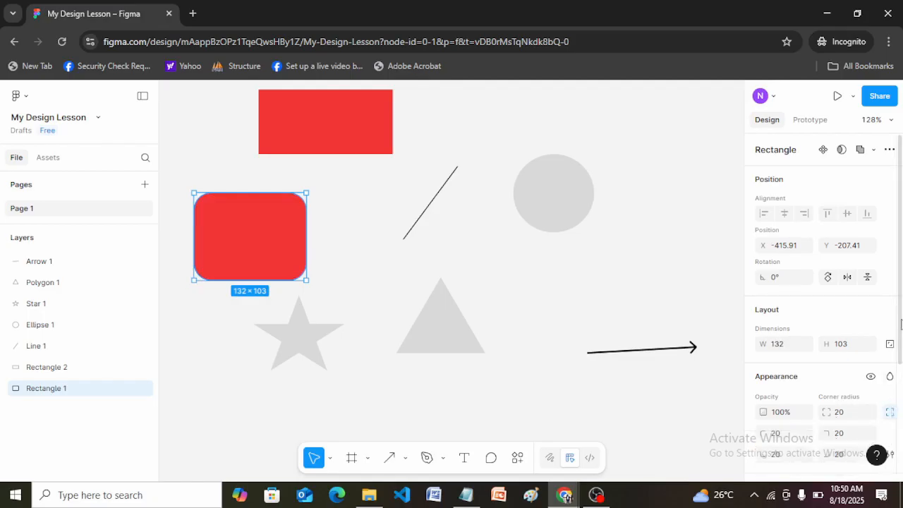
scroll(815, 326, "down", 3)
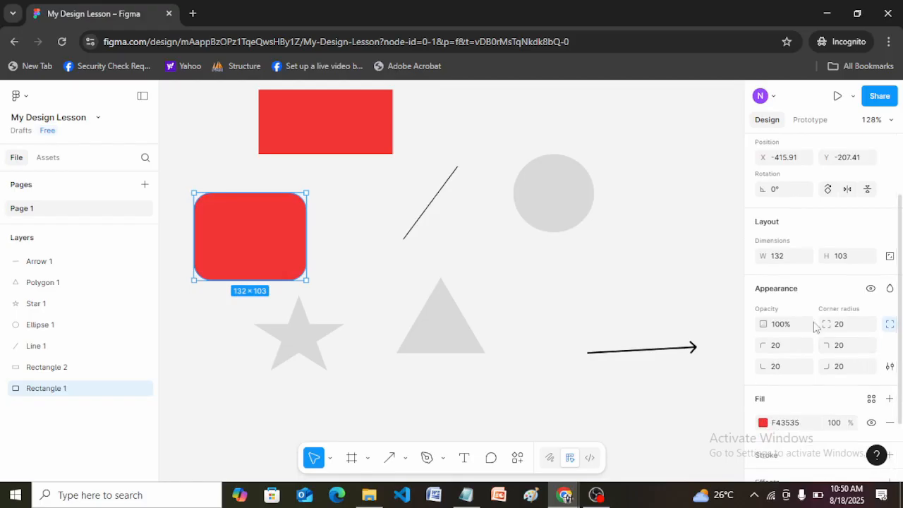
left_click(890, 323)
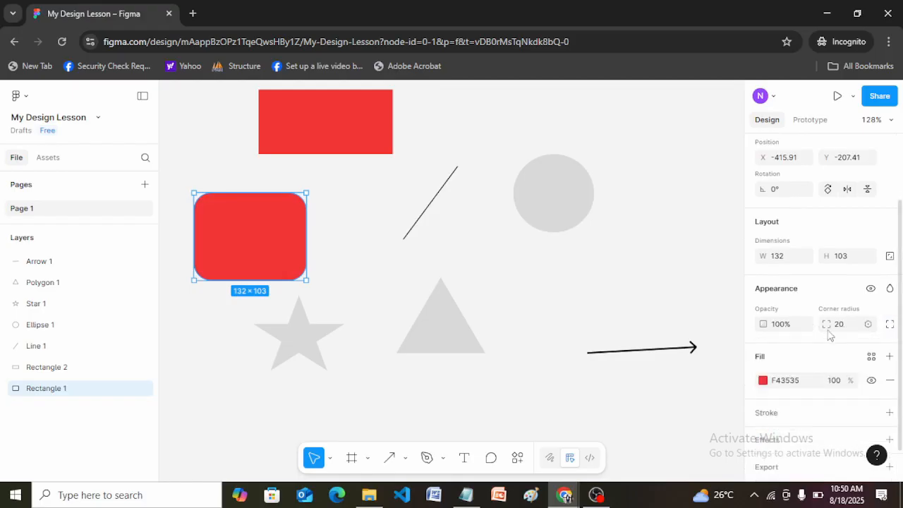
left_click(890, 325)
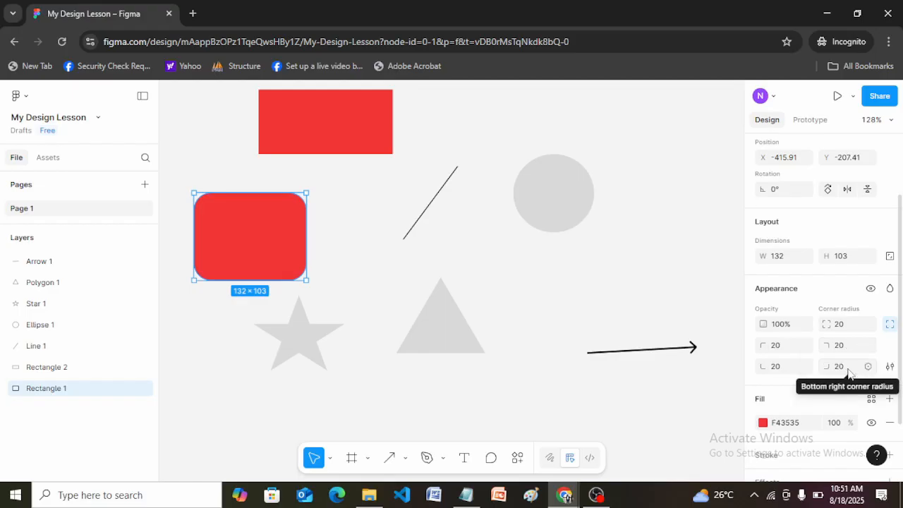
left_click(789, 350)
type("0")
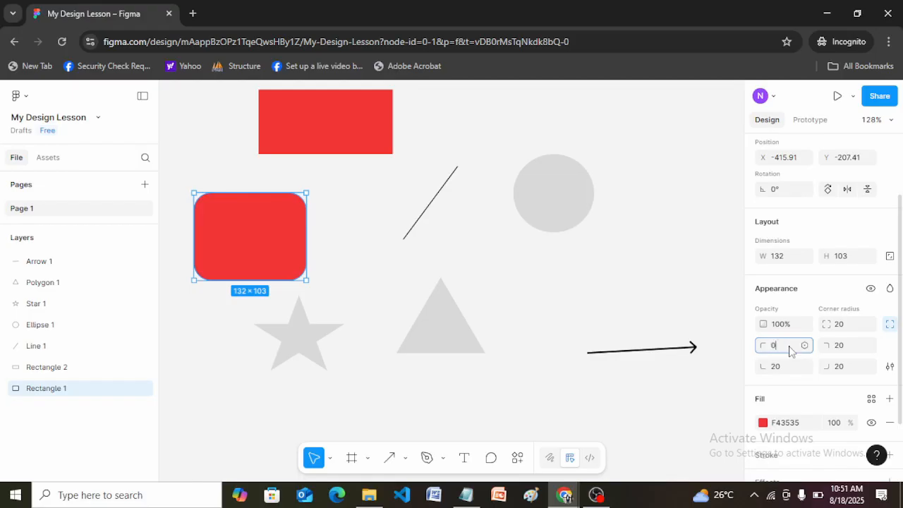
key("Return")
left_click(339, 272)
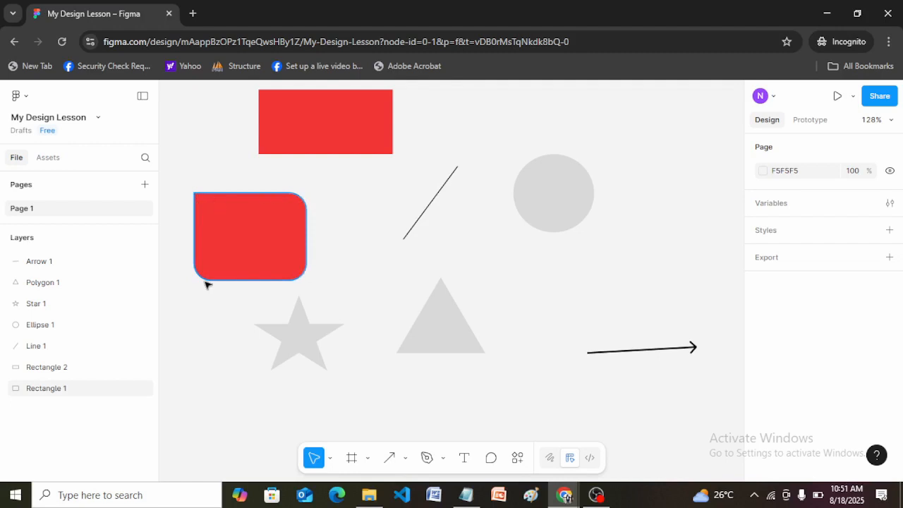
Step: Set the top-right corner radius of the lower red rectangle to 10 and deselect it
left_click(253, 252)
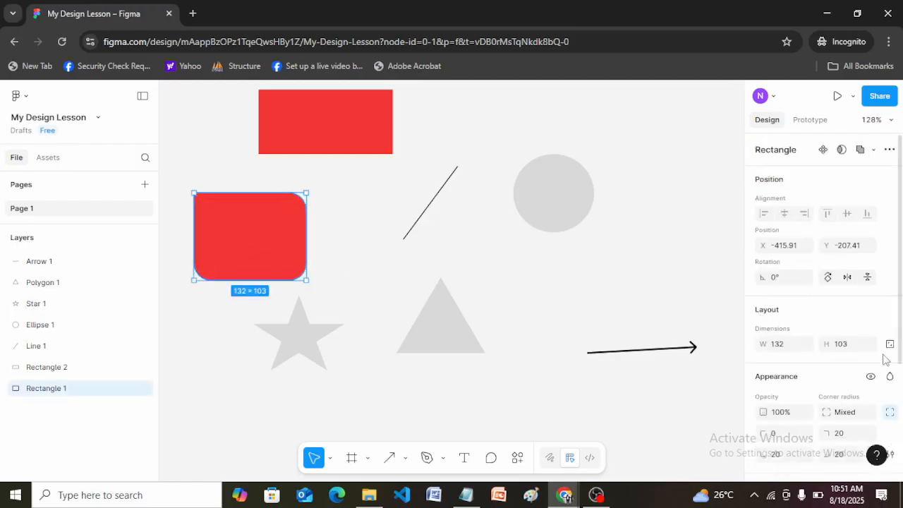
left_click_drag(901, 340, 901, 381)
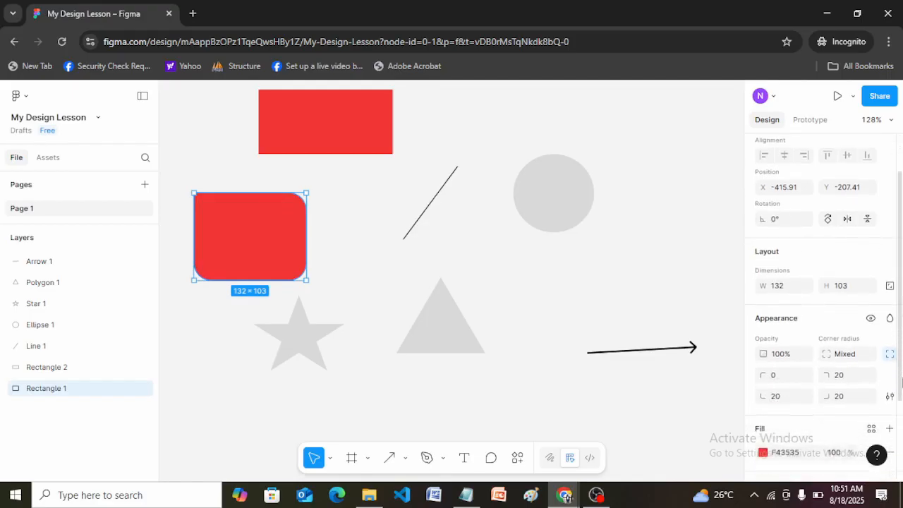
left_click(839, 373)
double_click(838, 374)
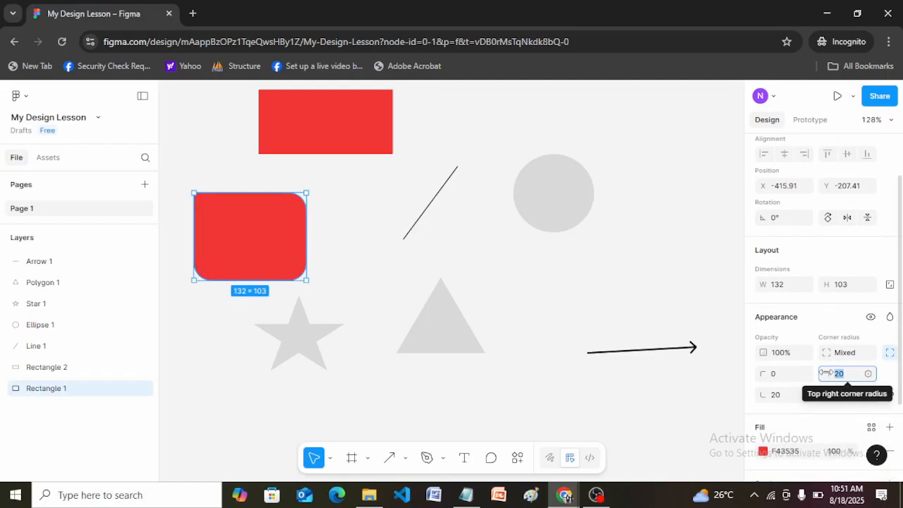
type("1")
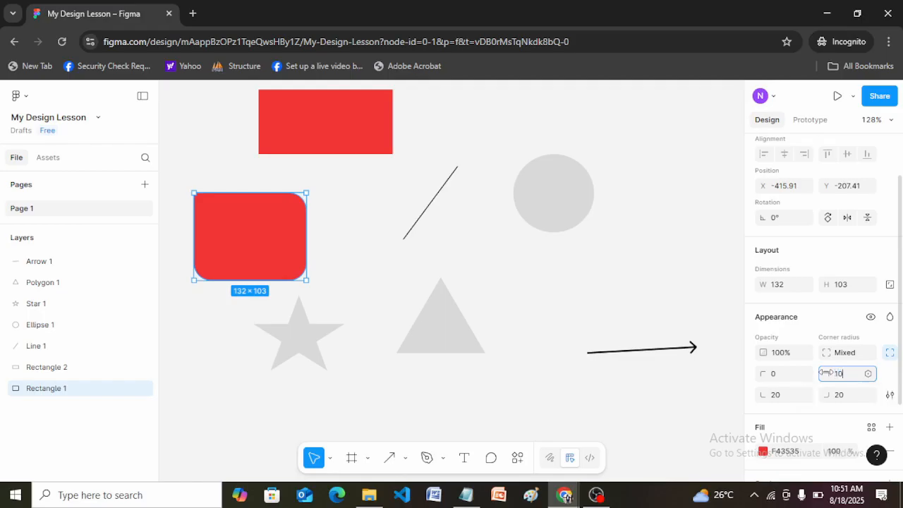
key("Return")
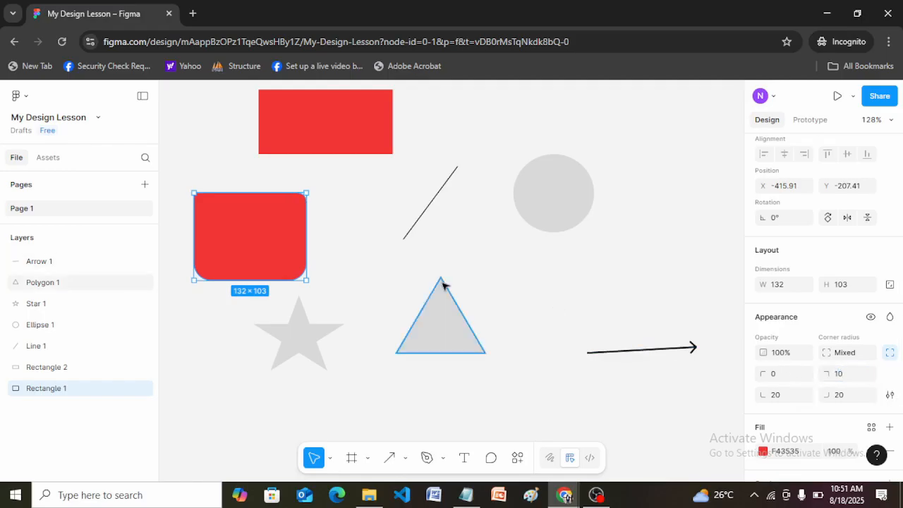
left_click(365, 269)
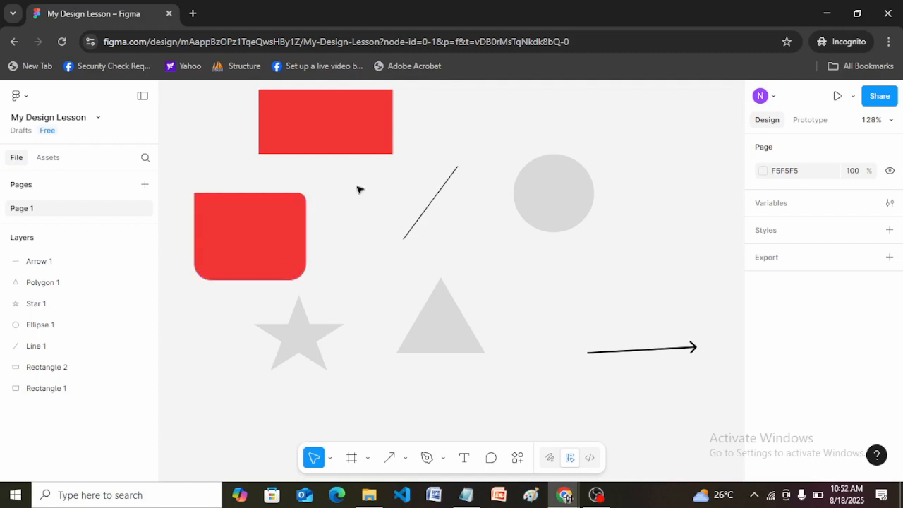
Step: Set the bottom-right, bottom-left and top-right corner radii of the lower red rectangle to 0 and deselect it
left_click(275, 226)
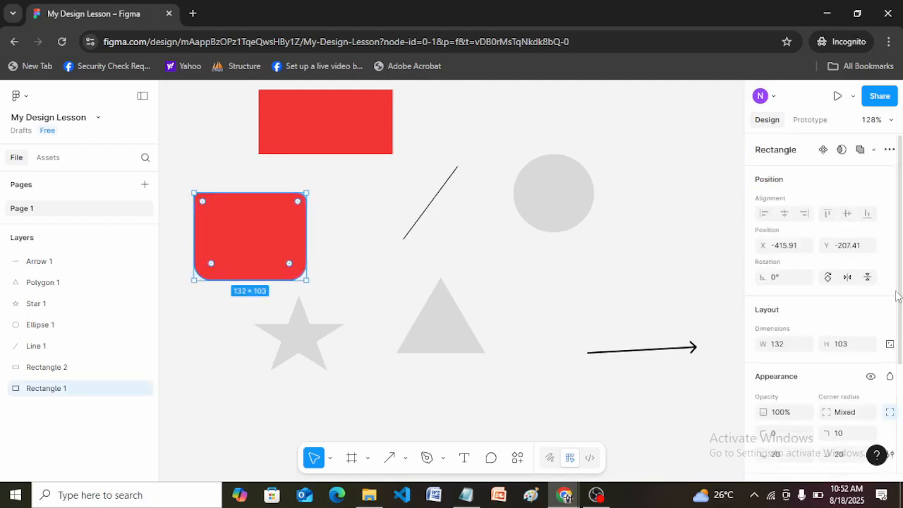
scroll(902, 331, "down", 2)
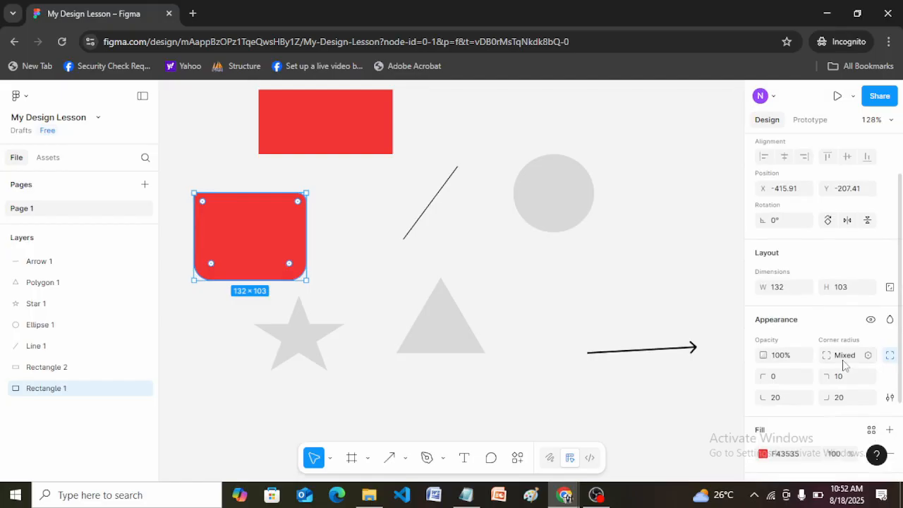
left_click(836, 397)
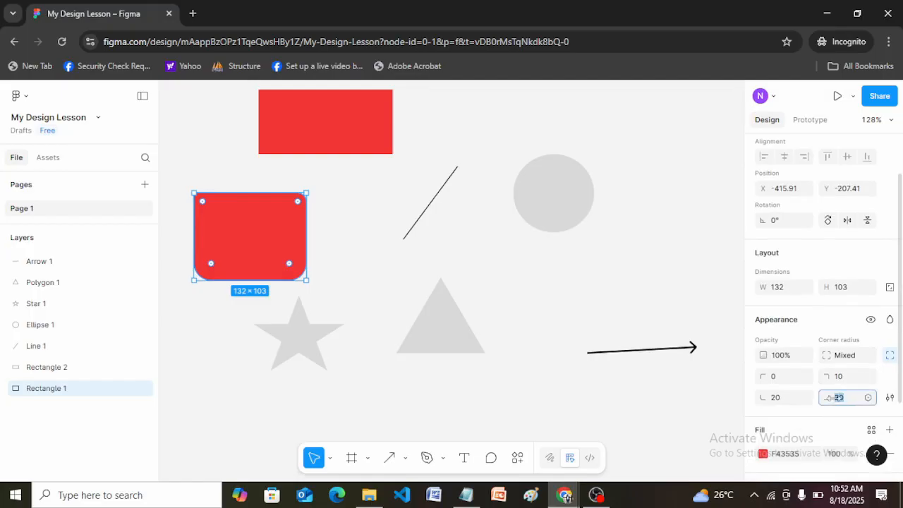
type("0")
left_click(776, 397)
type("0")
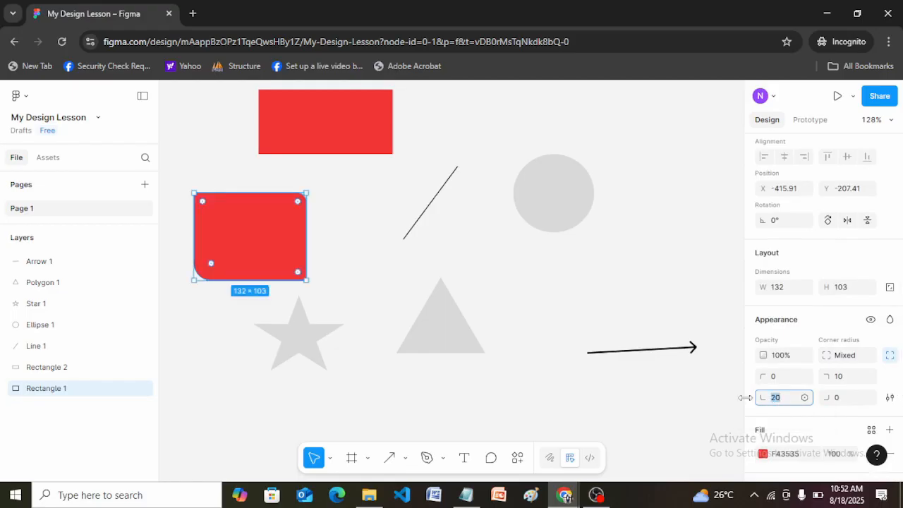
left_click(838, 376)
type("0")
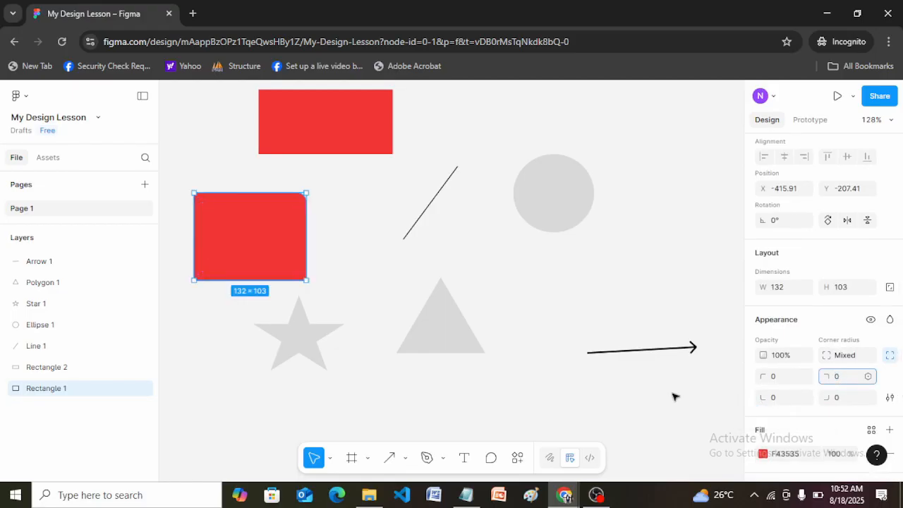
left_click(674, 397)
Step: Toggle the individual corners option of the lower red rectangle off and on to review its radius settings
left_click(240, 233)
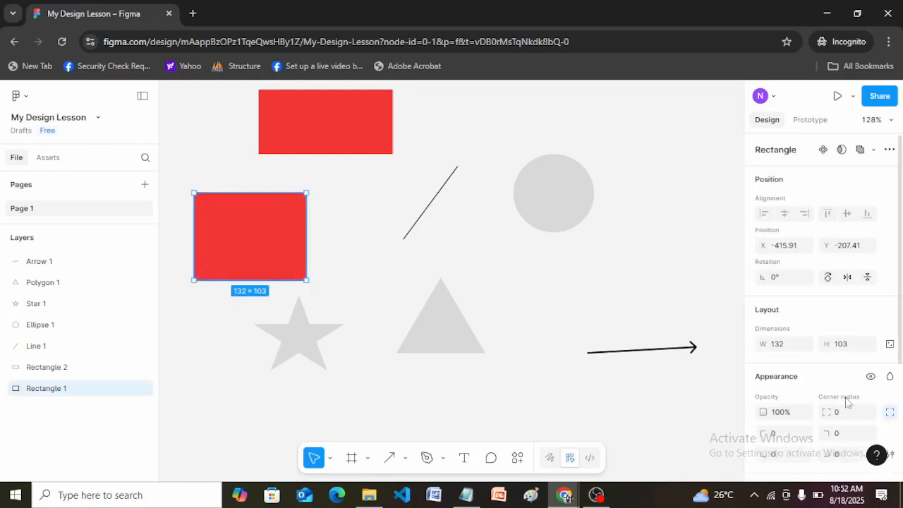
left_click(890, 414)
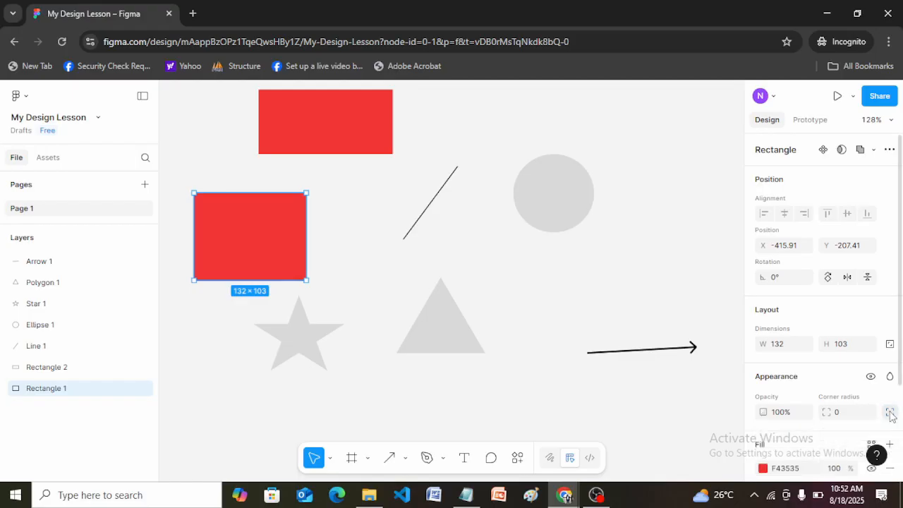
scroll(900, 341, "down", 3)
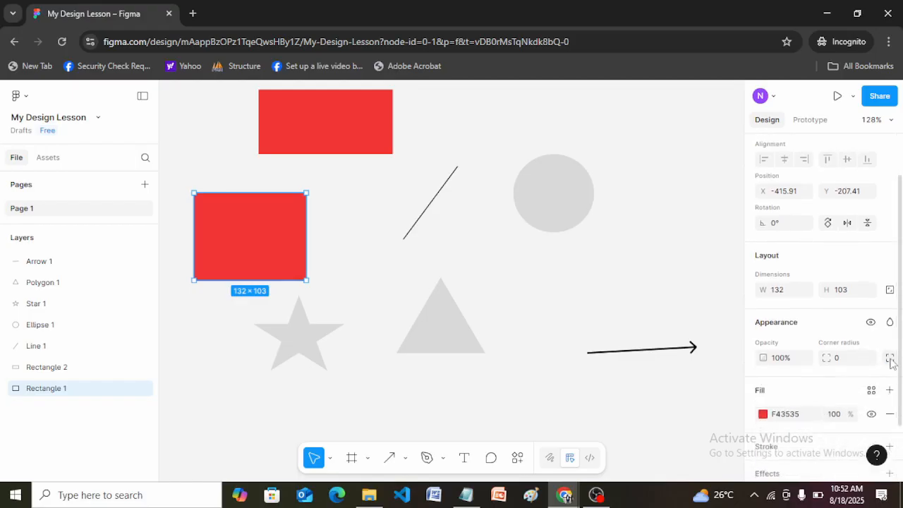
left_click(891, 358)
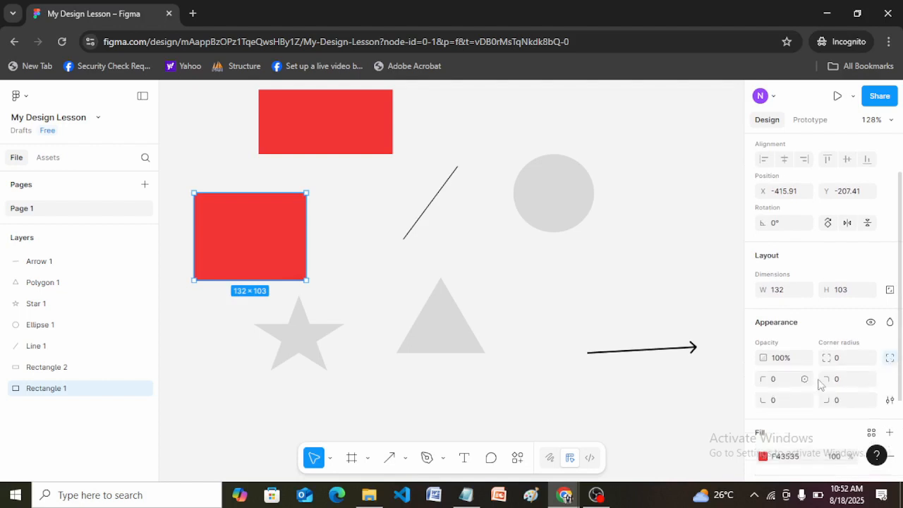
left_click(890, 358)
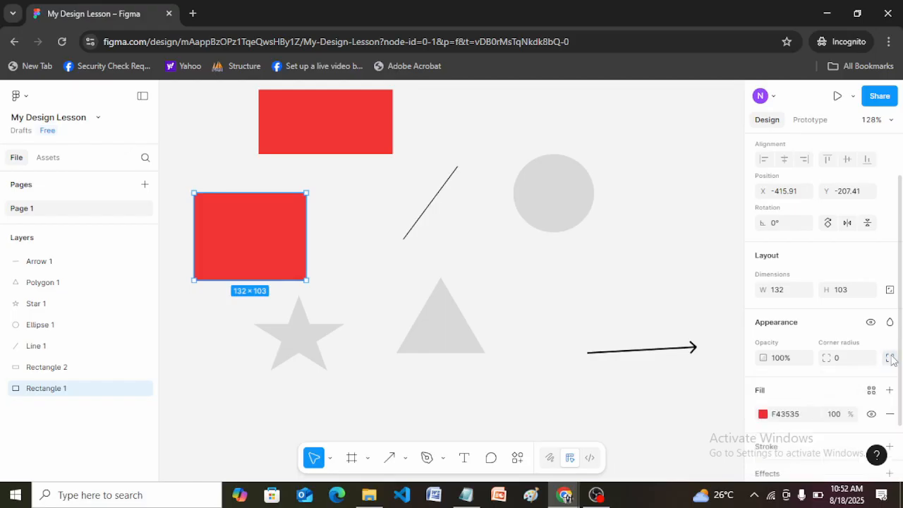
left_click(891, 358)
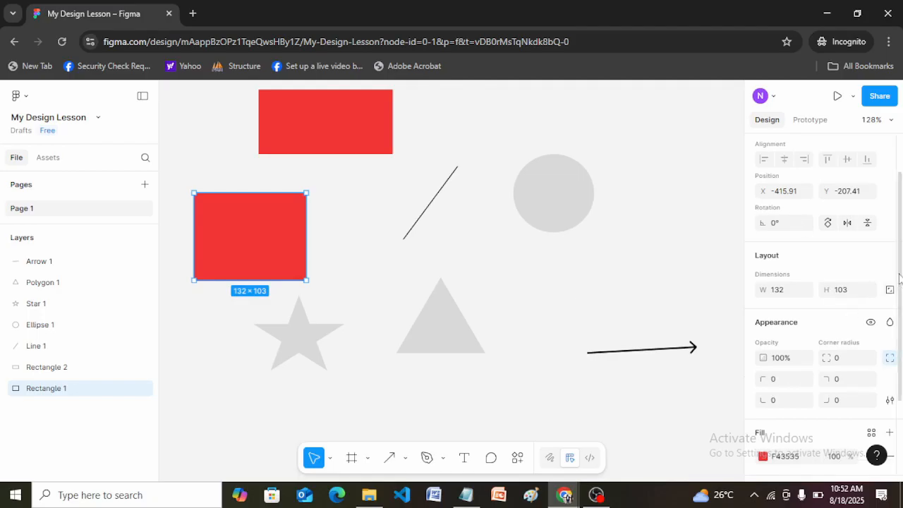
left_click_drag(900, 279, 900, 342)
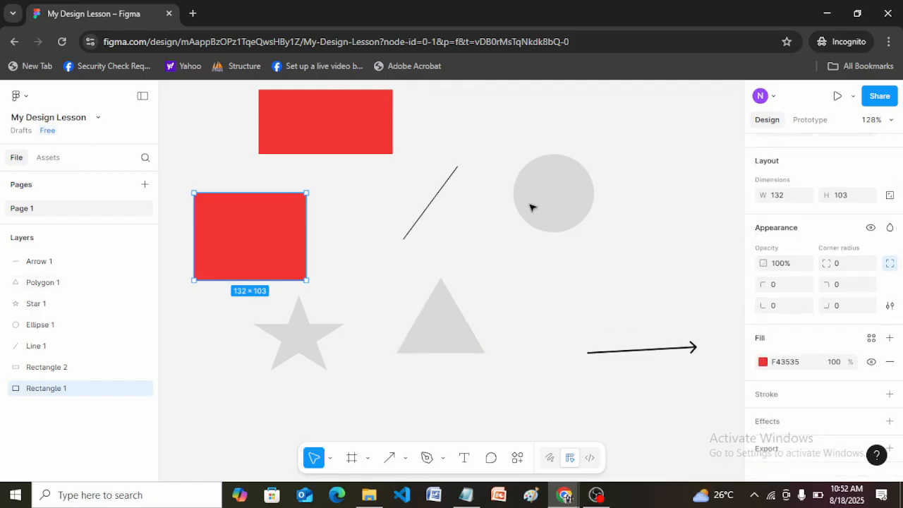
Step: Cut a wedge out of the grey circle with a sweep of about 73%, close it again and deselect the circle
left_click(553, 208)
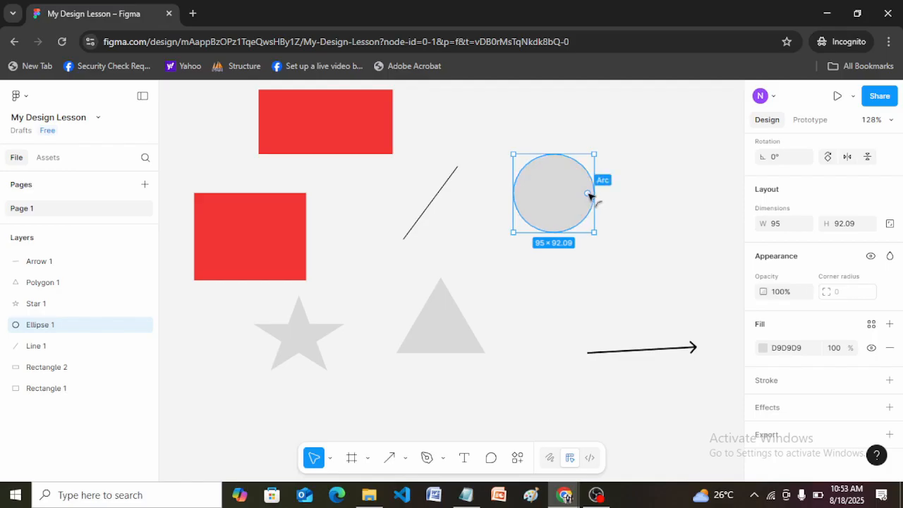
left_click_drag(588, 187, 551, 172)
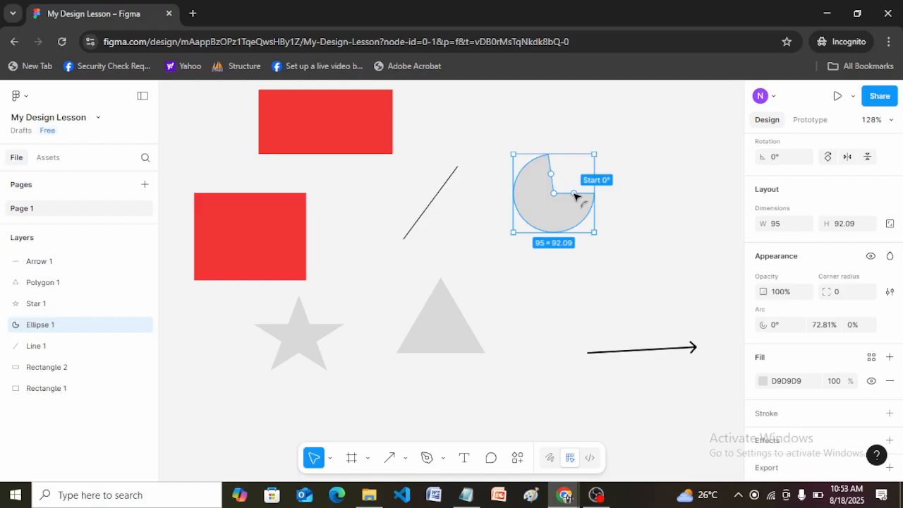
left_click_drag(551, 176, 598, 197)
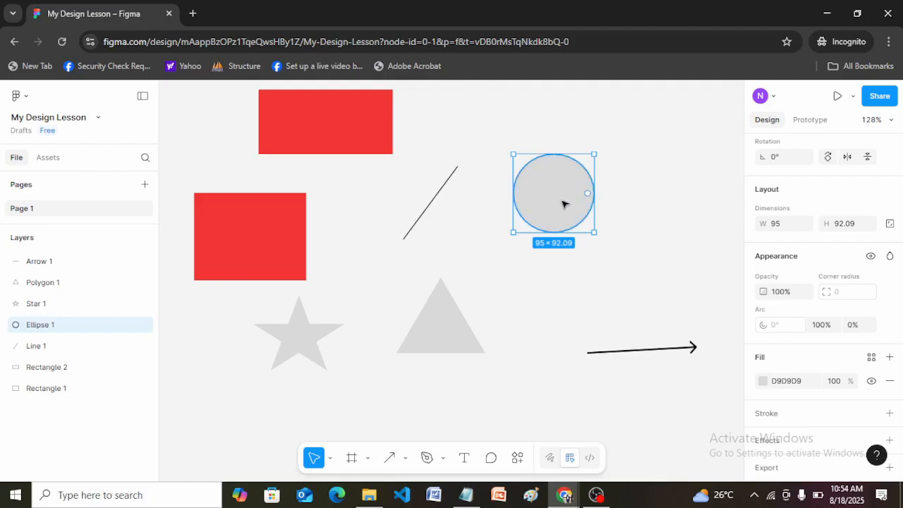
left_click(611, 188)
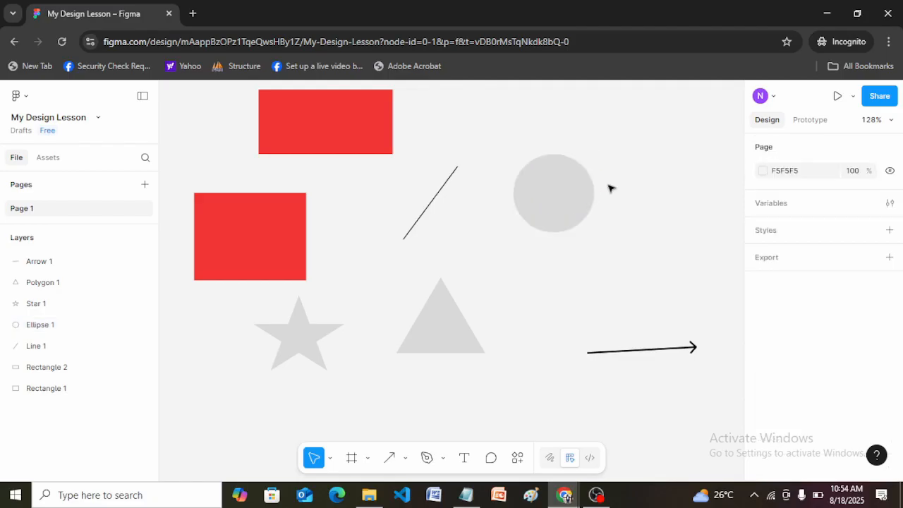
Step: Reshape the grey circle into a ring segment starting at about -74° with a 37.5% sweep and a ratio of about 46%
left_click(546, 193)
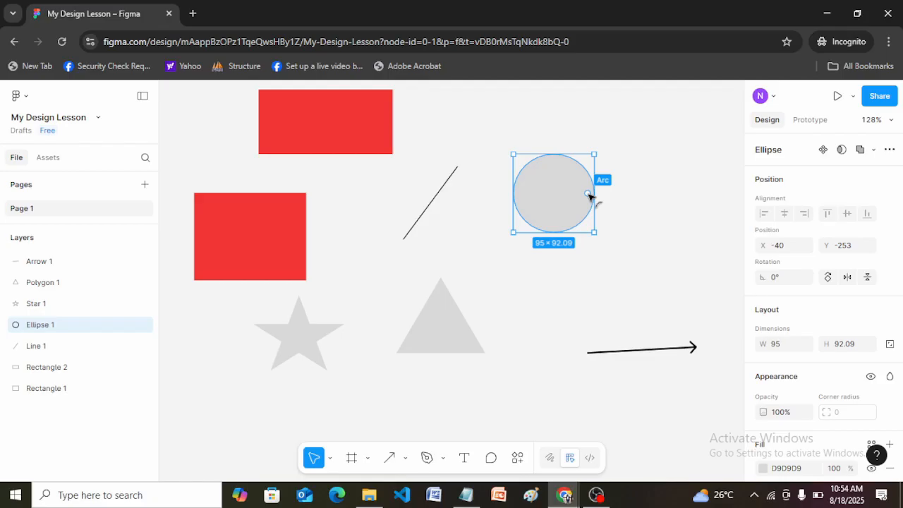
left_click_drag(590, 194, 543, 168)
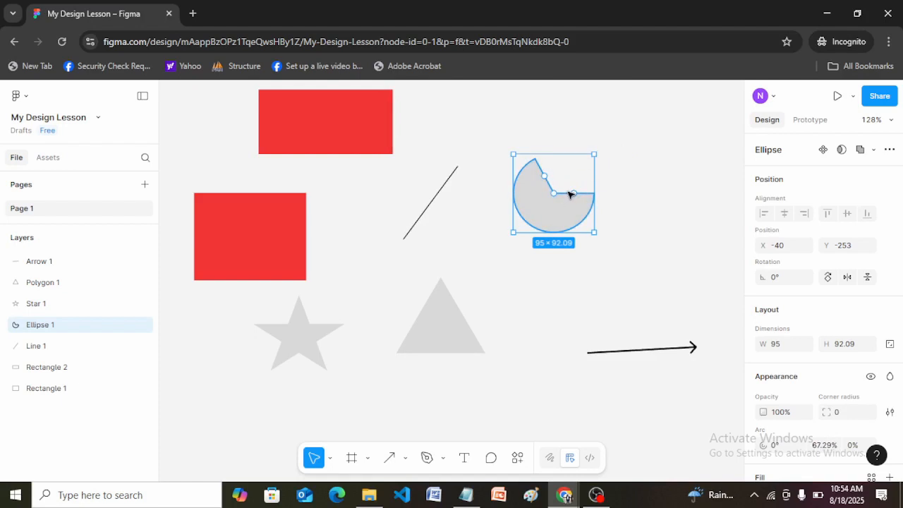
left_click_drag(900, 286, 902, 367)
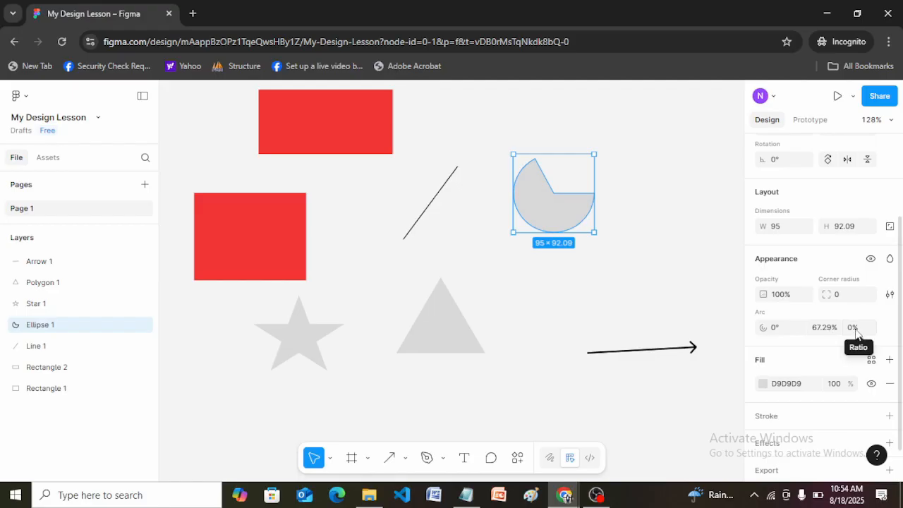
mouse_move(545, 176)
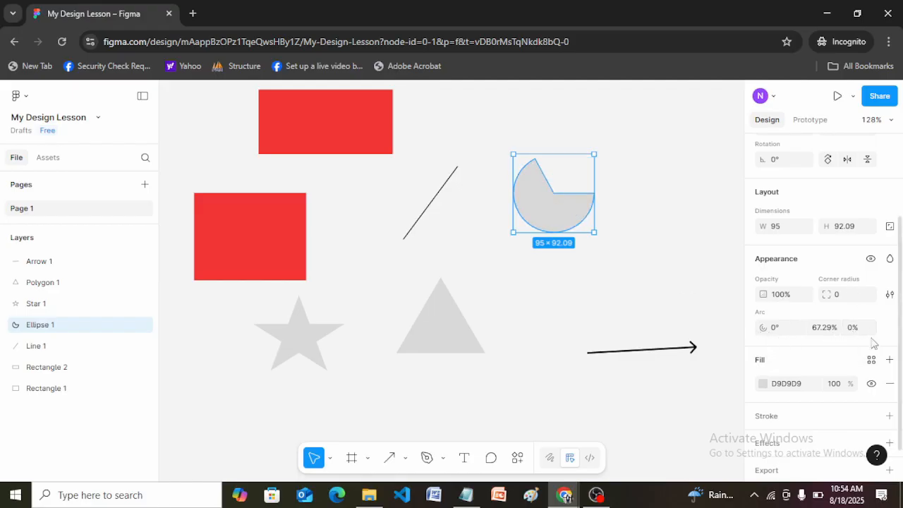
left_click_drag(545, 178, 562, 162)
mouse_move(554, 194)
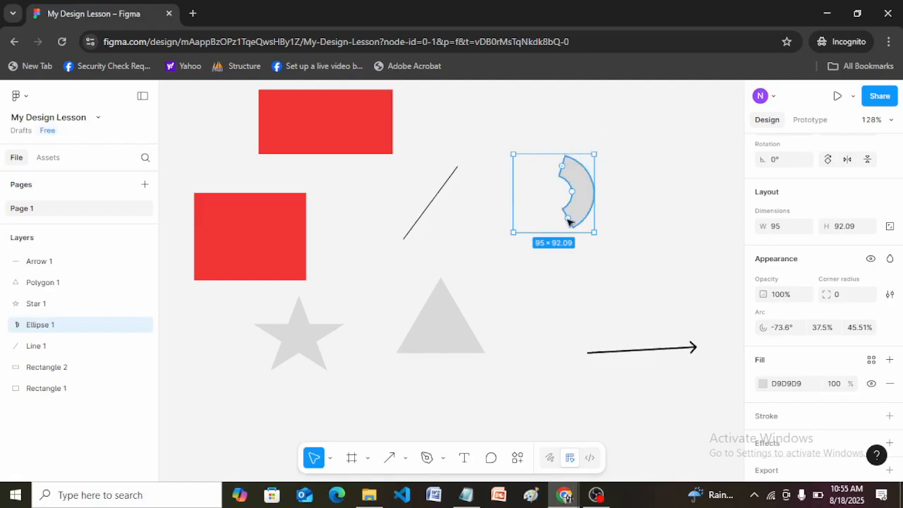
Step: Extend the ring segment's sweep to 62.5% and thin it to a ratio of about 86%
mouse_move(567, 220)
left_click_drag(568, 221, 506, 218)
left_click_drag(567, 205, 588, 214)
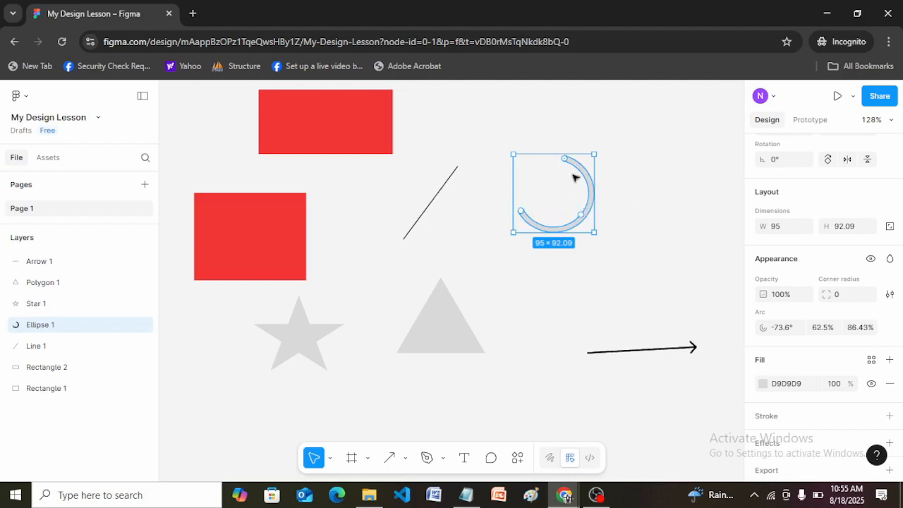
Step: Move the thin arc's start to about -116°, extend its sweep to about 69% and deselect it
mouse_move(565, 160)
left_click_drag(565, 161, 538, 160)
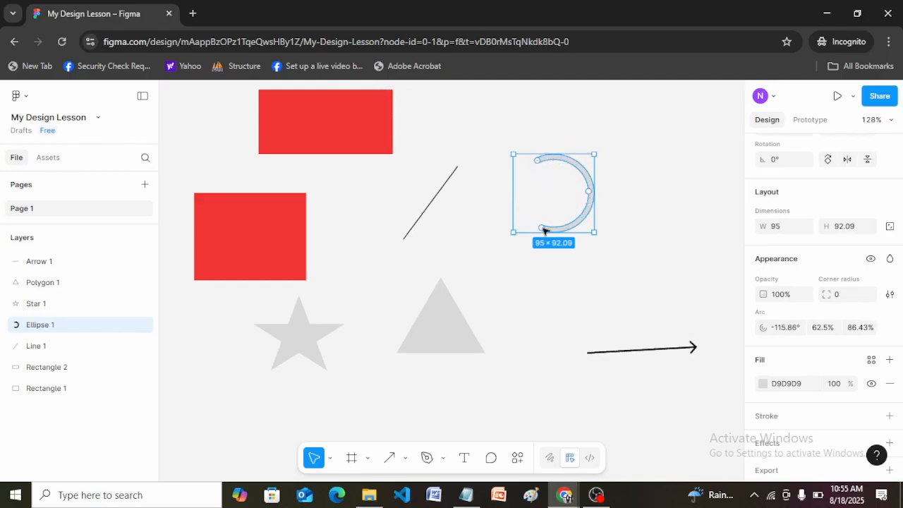
mouse_move(540, 229)
left_click_drag(539, 230, 529, 221)
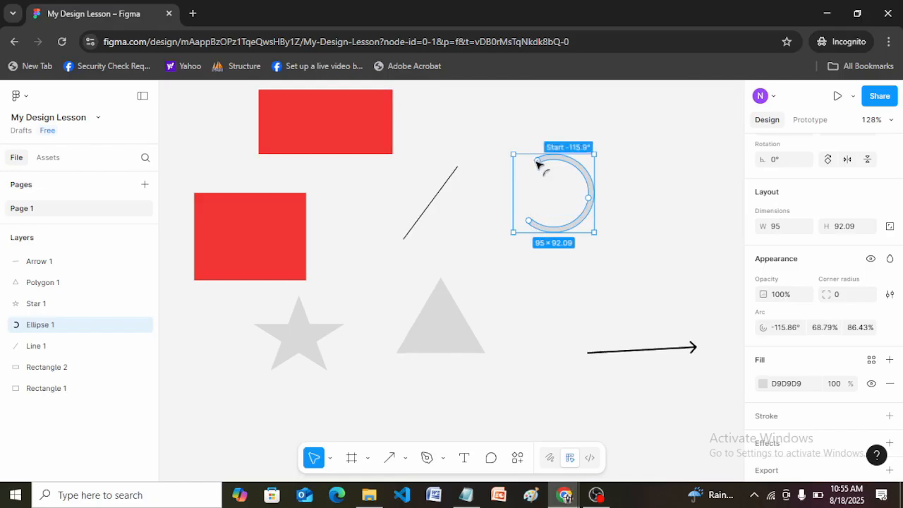
left_click(616, 181)
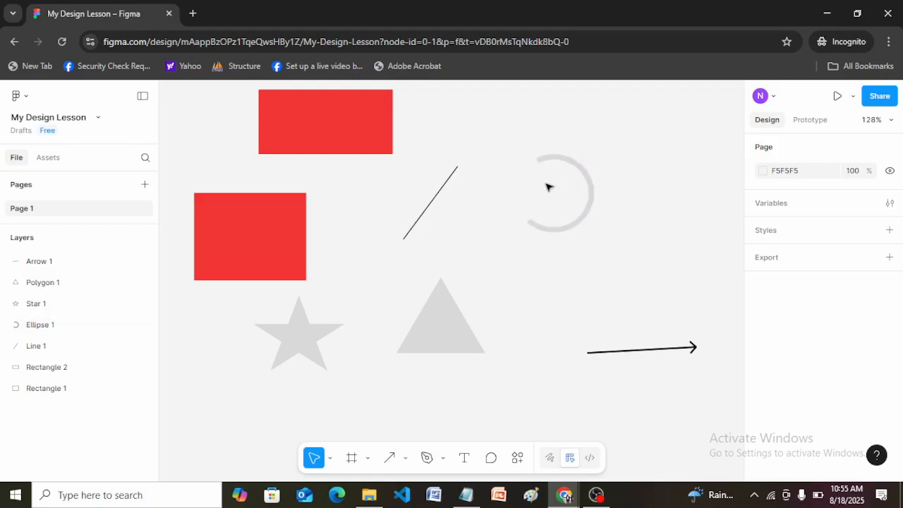
Step: Edit the thin arc's vector points, pulling a lower point inward into a spike and its upper end and top points outward
left_click(591, 202)
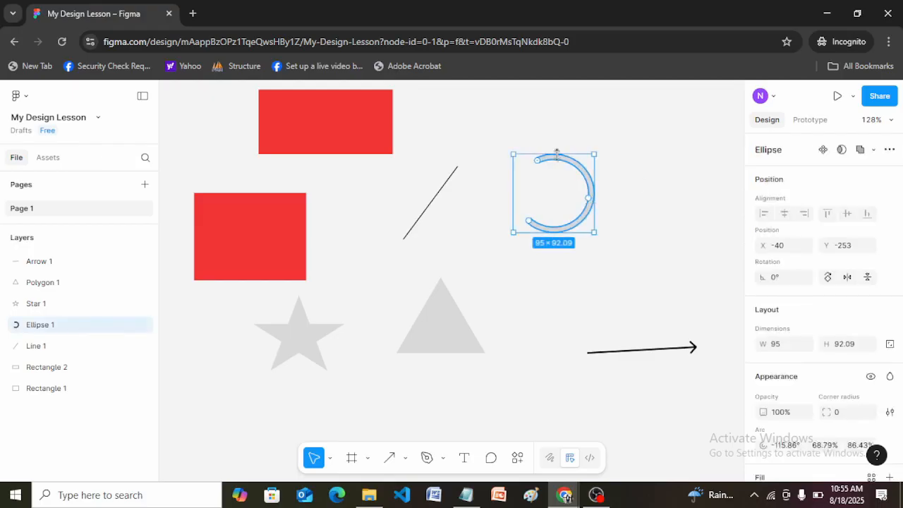
double_click(570, 194)
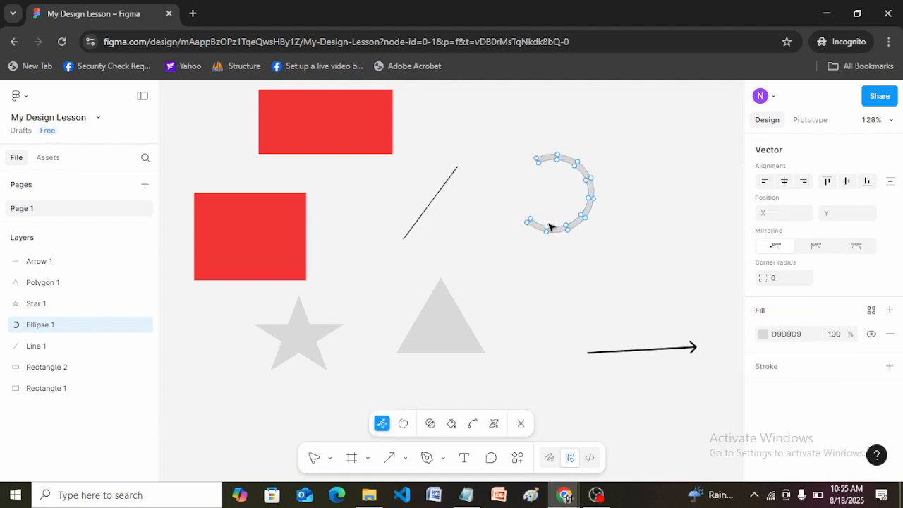
left_click(550, 219)
left_click_drag(550, 218, 553, 189)
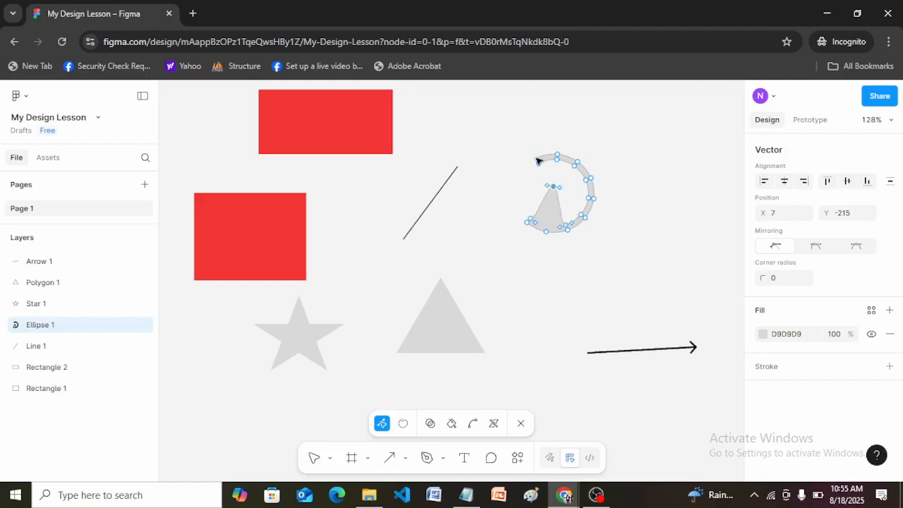
left_click_drag(538, 161, 516, 180)
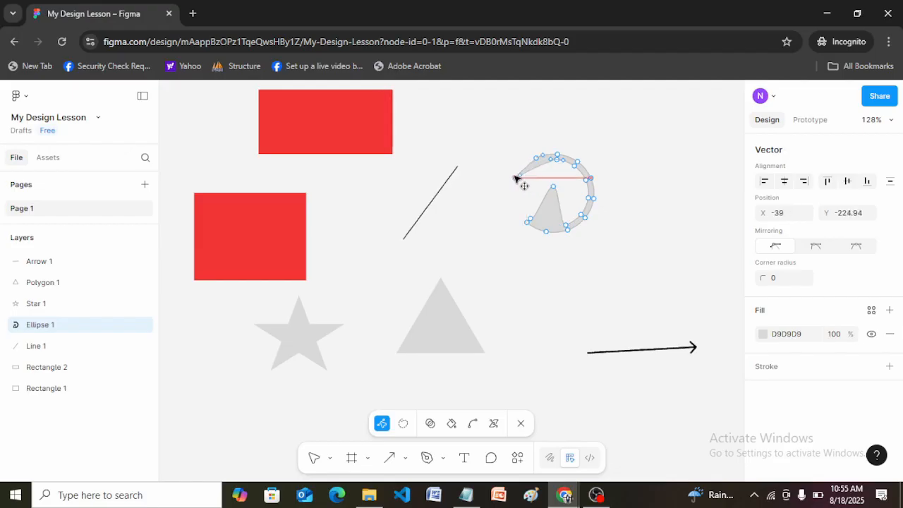
left_click_drag(558, 156, 588, 157)
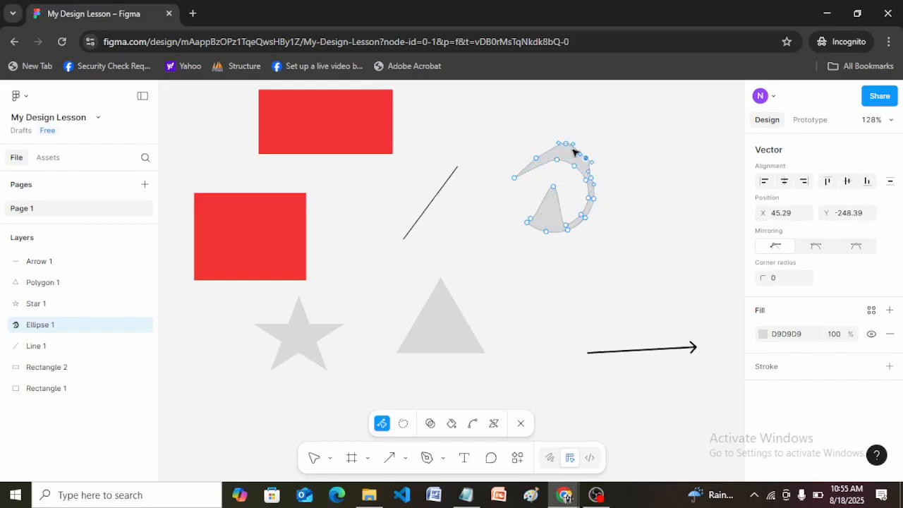
left_click(549, 225)
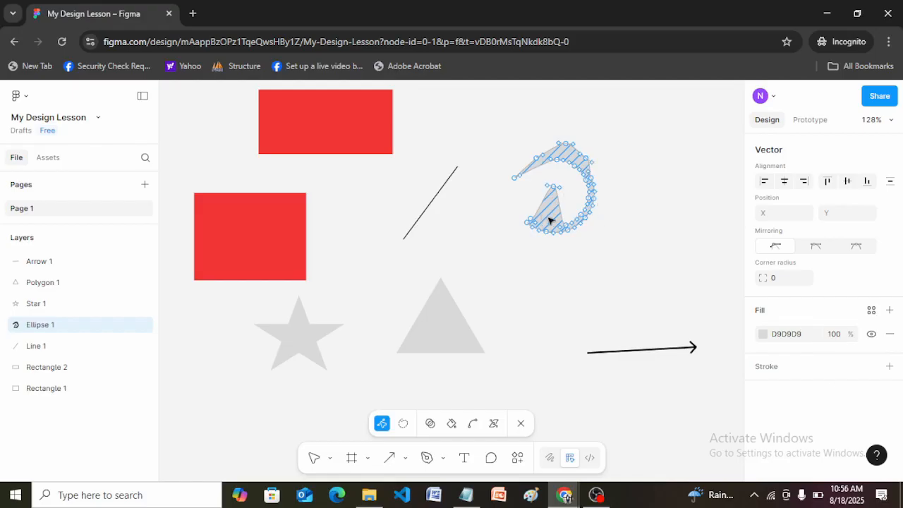
key("Escape")
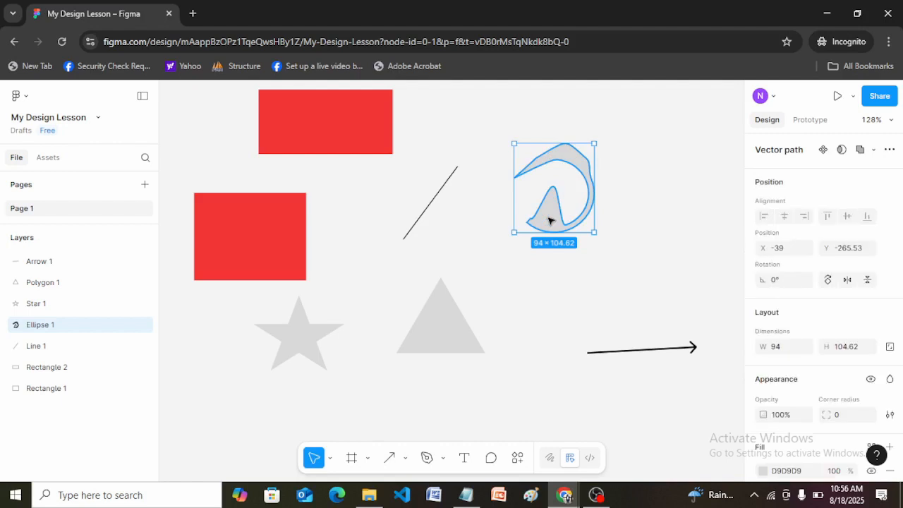
Step: Reopen the distorted arc for vector editing and undo its point edits, including the inward spike
double_click(551, 220)
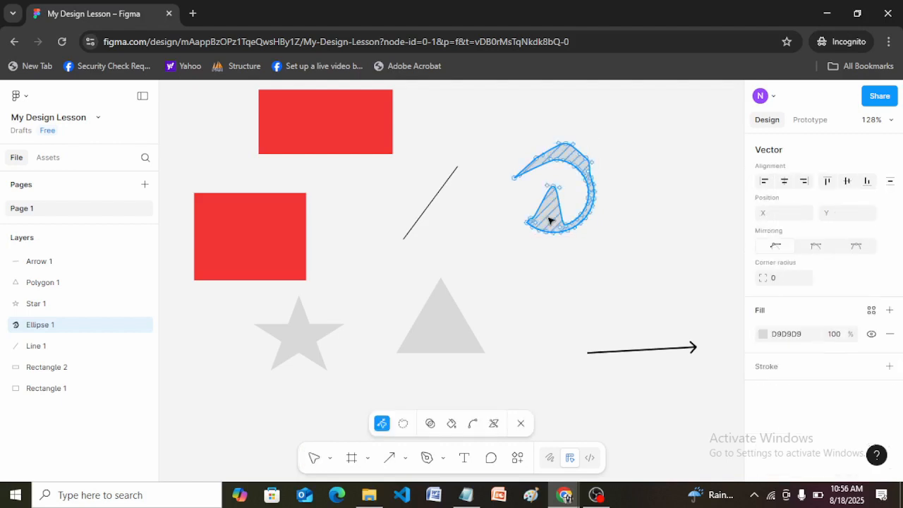
key("ctrl+z")
key("ctrl+z")
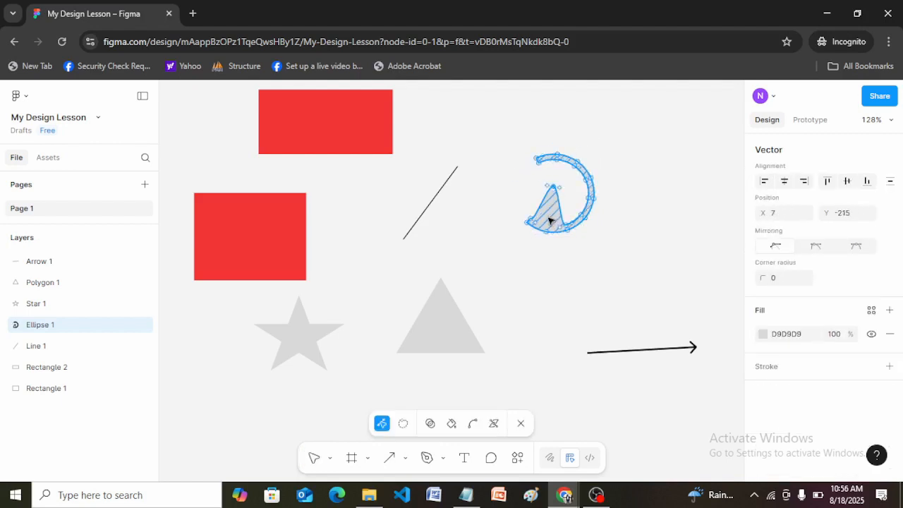
key("Delete")
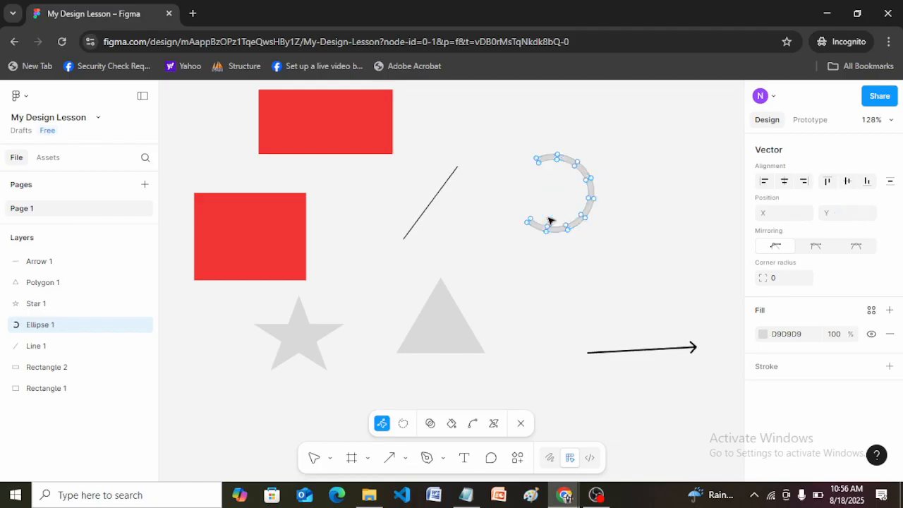
Step: Exit the arc's vector editing, open the upper red rectangle for vector editing and stretch its upper-right point outward to X -97.5
key("Escape")
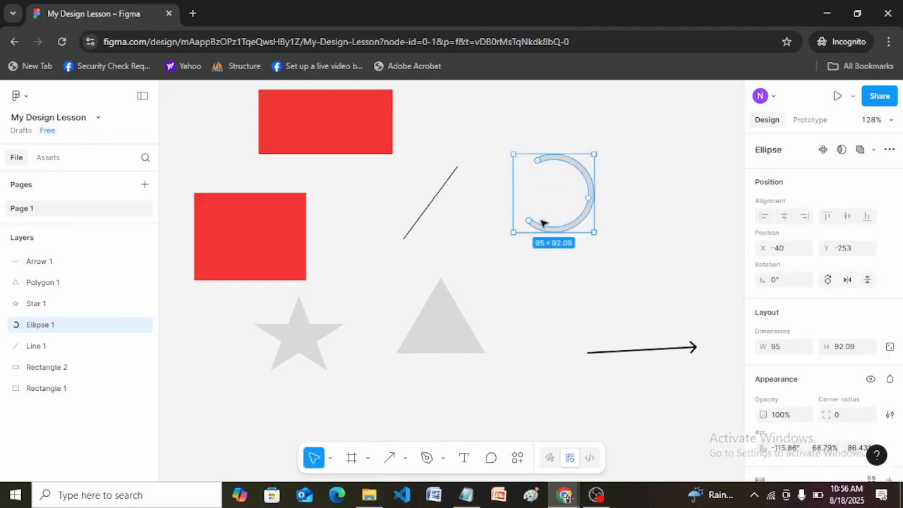
left_click(278, 249)
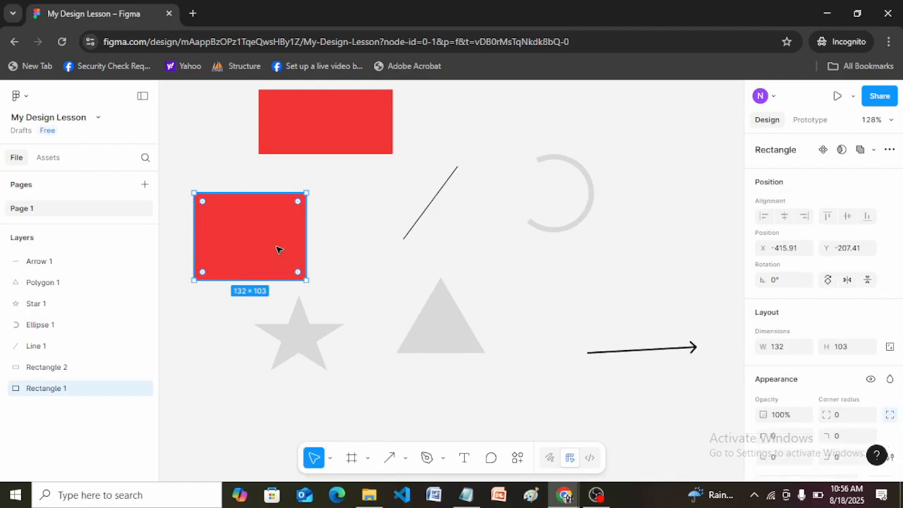
left_click(326, 119)
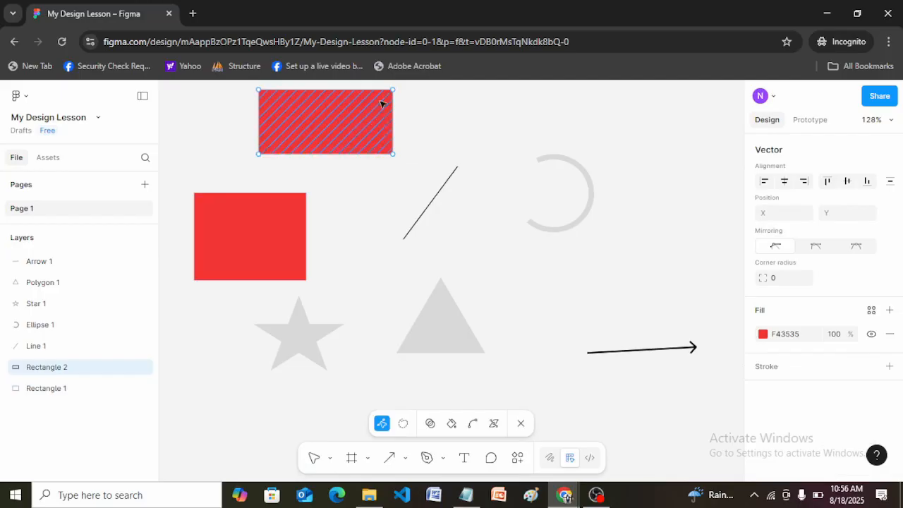
left_click_drag(393, 91, 465, 96)
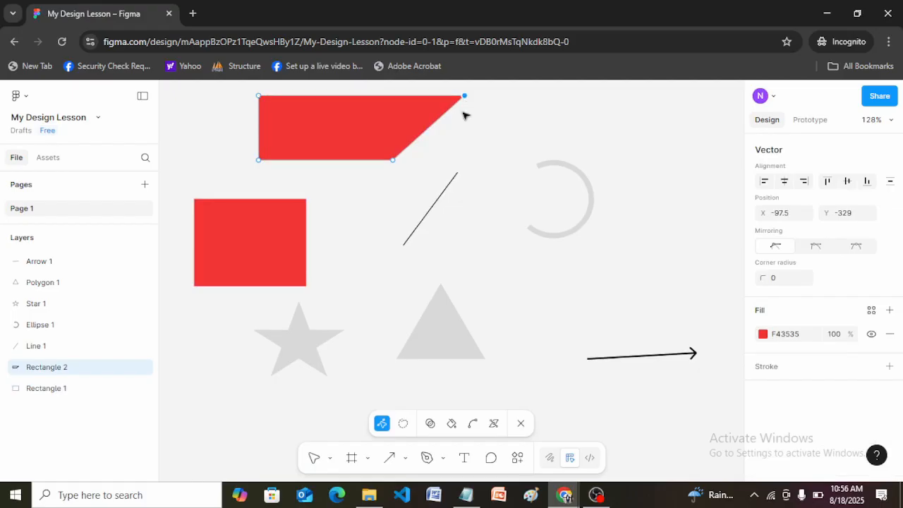
left_click(511, 137)
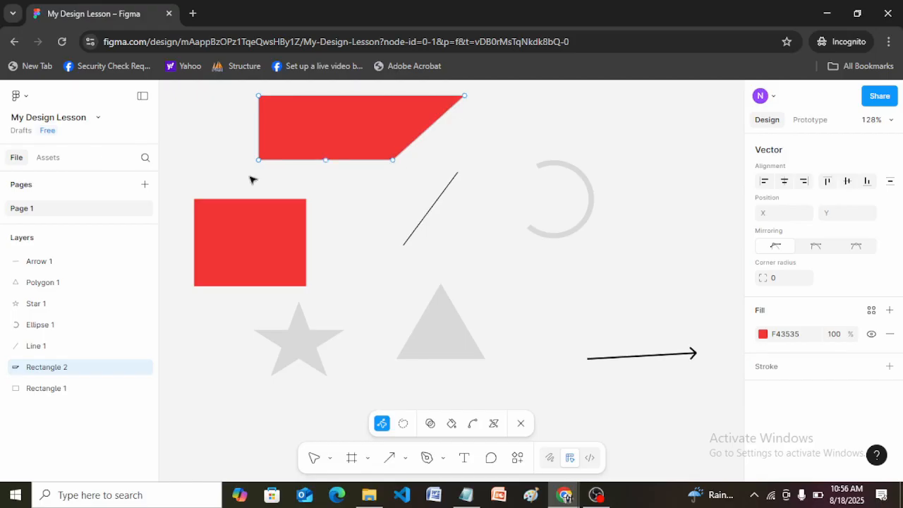
Step: Try corner radii of 200 and 50 on the red shape's stretched upper-right point
left_click(462, 97)
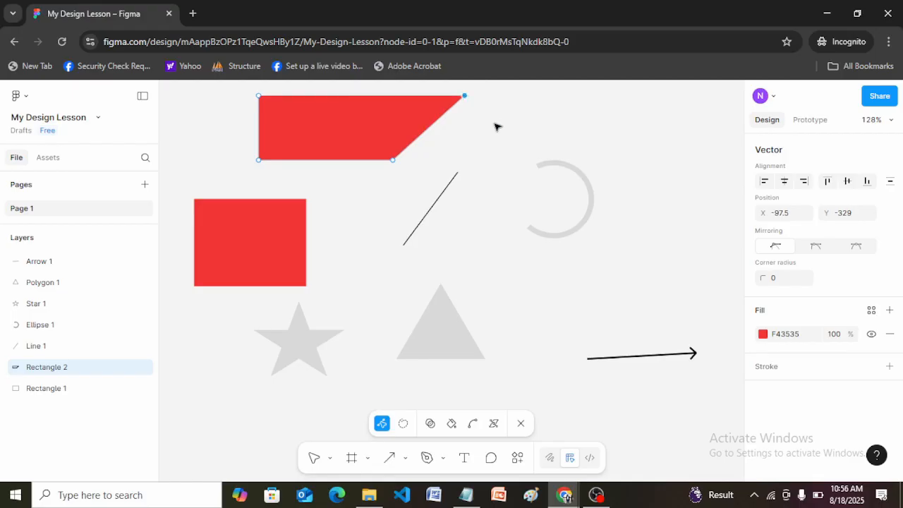
left_click(463, 95)
left_click(783, 279)
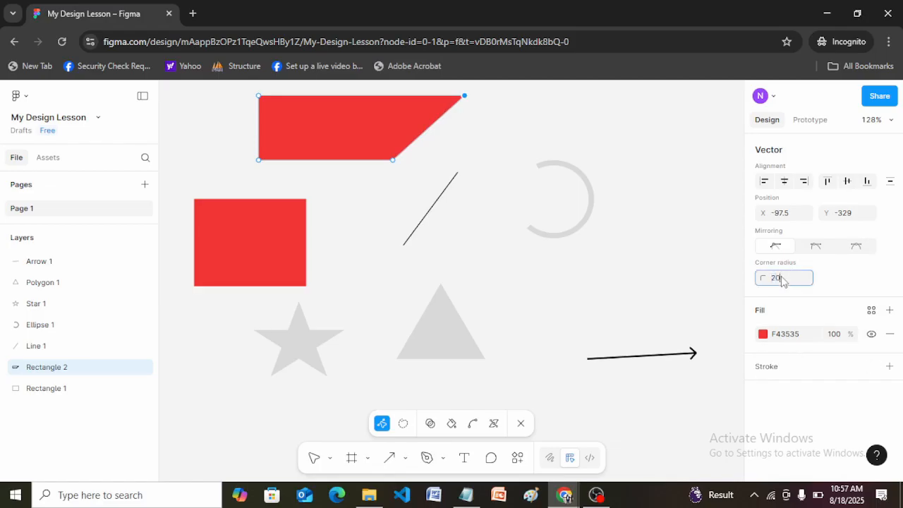
type("200")
key("Return")
left_click(781, 279)
type("50")
key("Return")
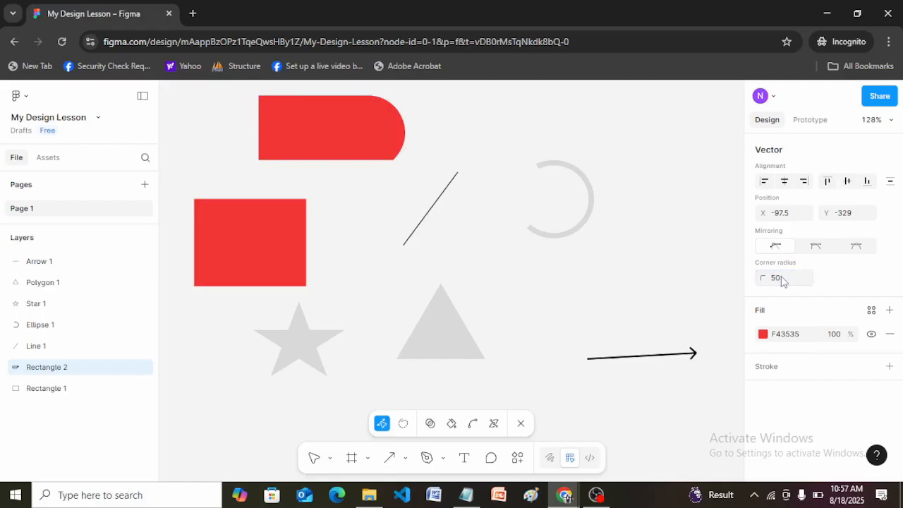
Step: Undo the radius changes and try corner radii of 50 and 5 on the stretched point again
left_click(383, 127)
key("ctrl+z")
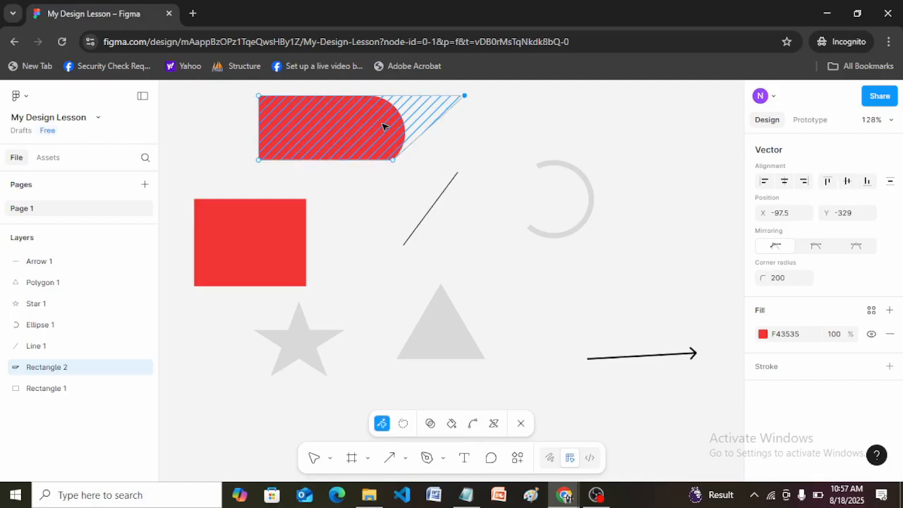
key("ctrl+z")
left_click(776, 280)
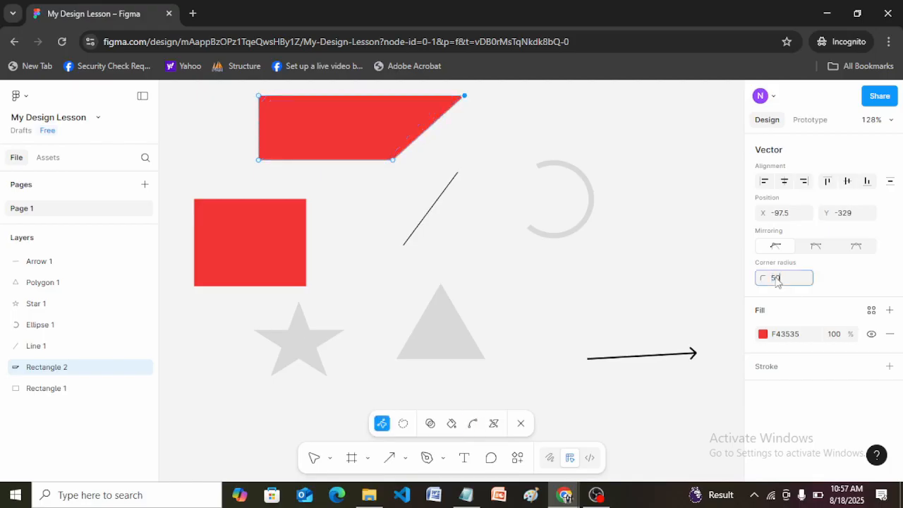
type("50")
key("Return")
left_click(777, 280)
type("0")
key("Return")
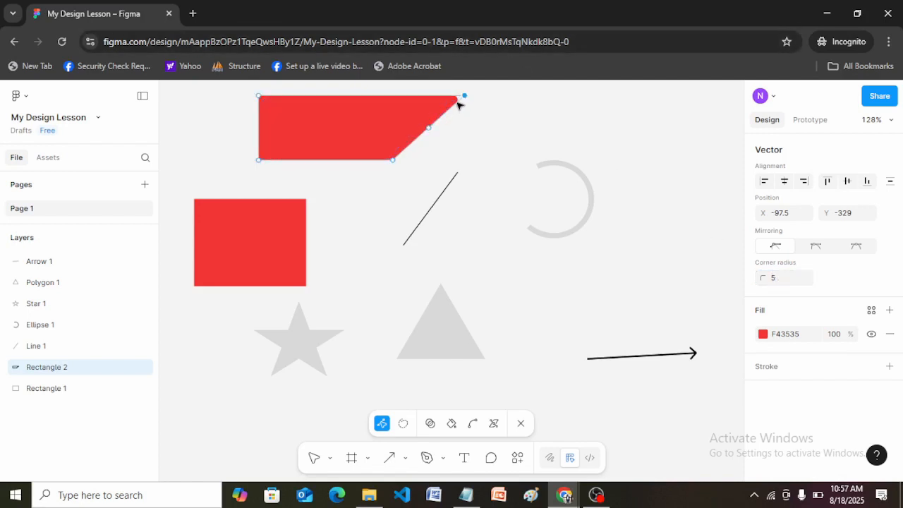
Step: Set the stretched upper-right point's corner radius to 10
left_click(773, 279)
type("10")
key("Return")
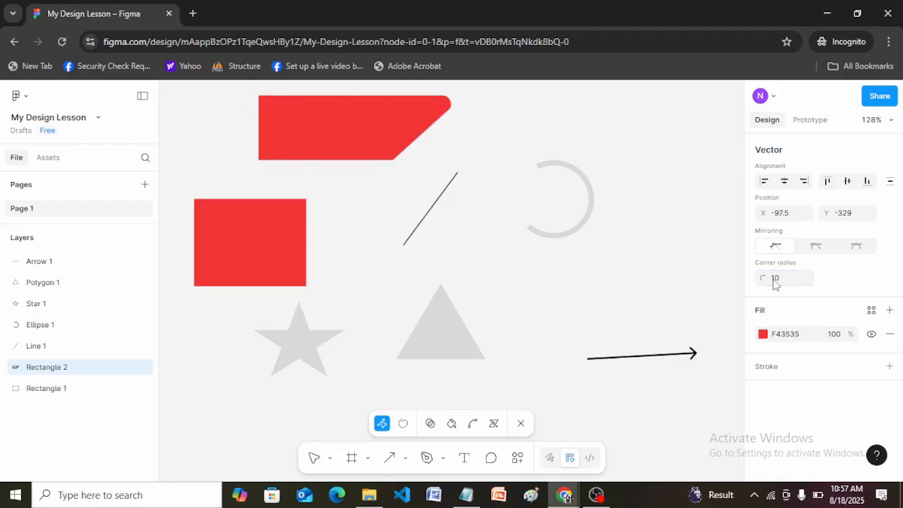
left_click(465, 134)
left_click(465, 95)
Step: Select both lower points of the red shape and try a small corner radius on them
left_click(258, 160)
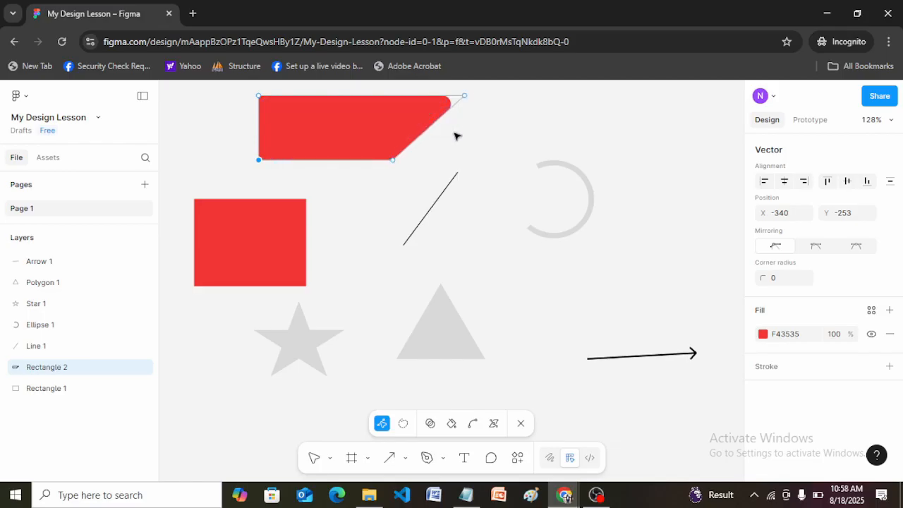
left_click(411, 168)
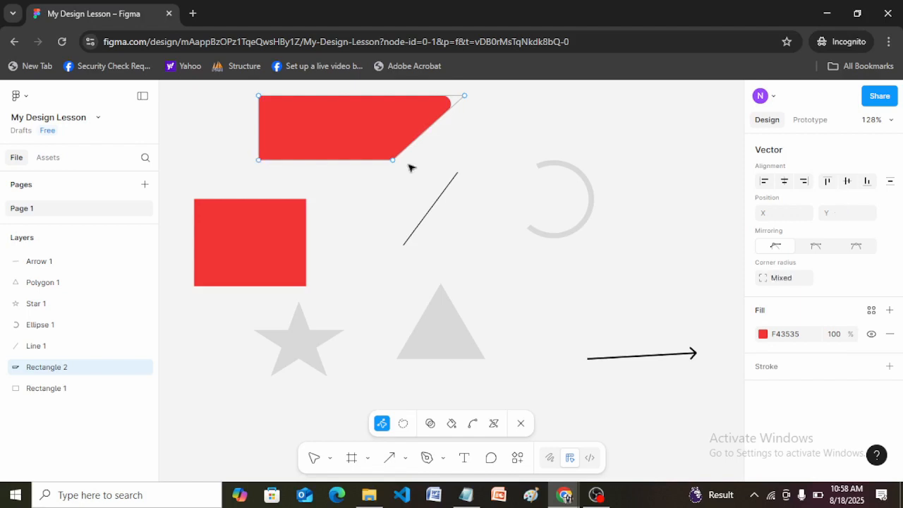
left_click(259, 161)
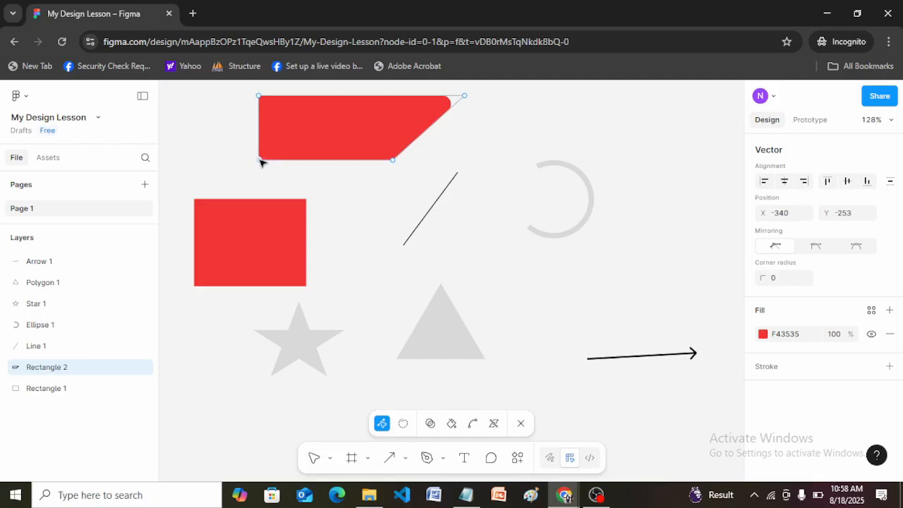
left_click(393, 161, "shift")
left_click(778, 282)
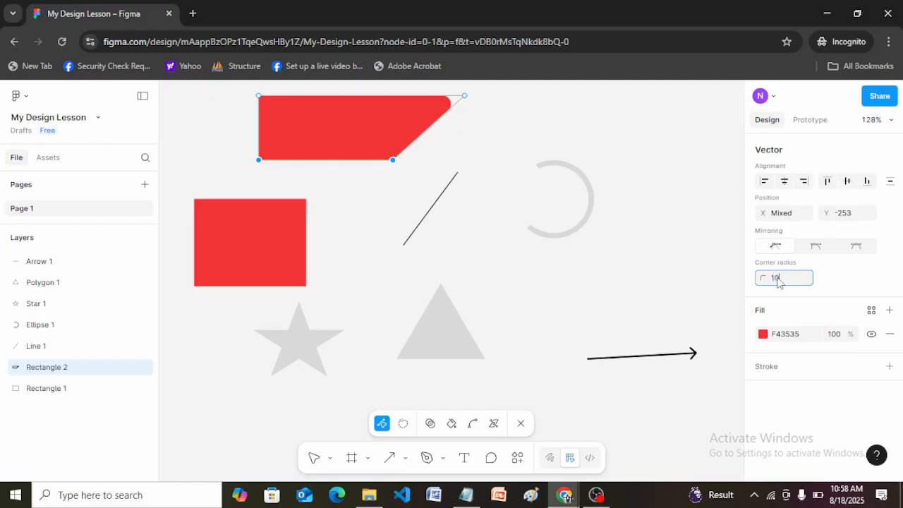
key("Return")
left_click(480, 153)
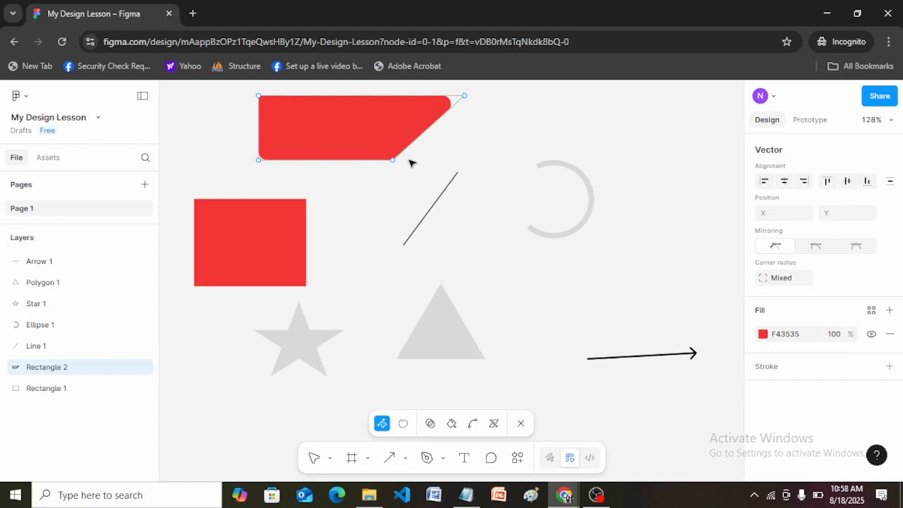
Step: Round both lower points of the red shape with a larger corner radius, then exit vector editing and deselect the shape
left_click(261, 163)
left_click(260, 162)
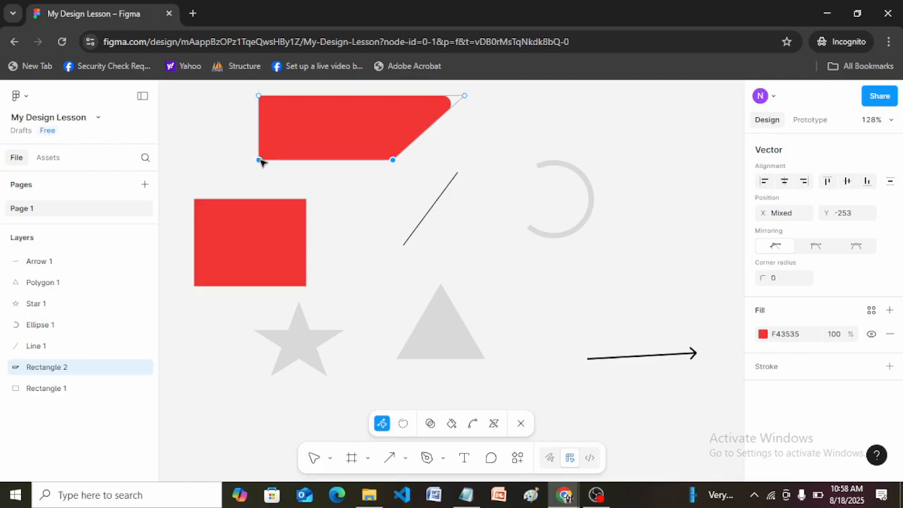
left_click(792, 285)
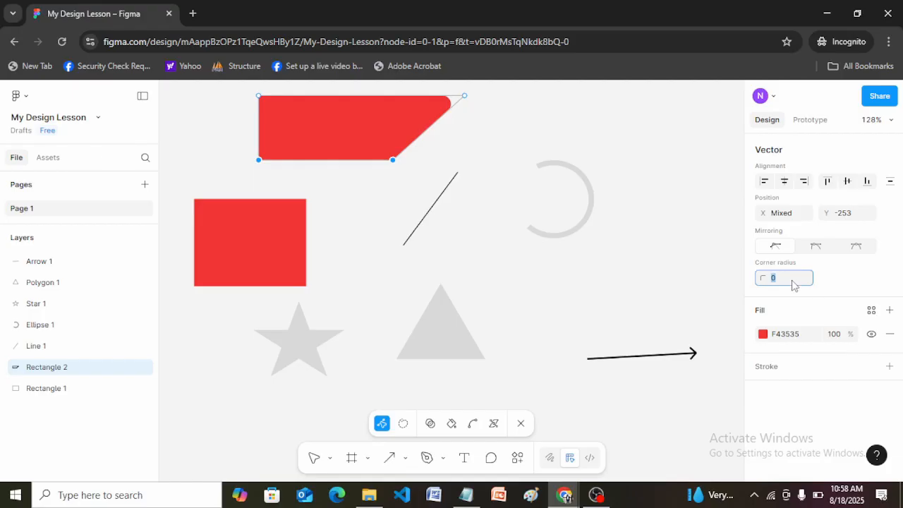
key("Return")
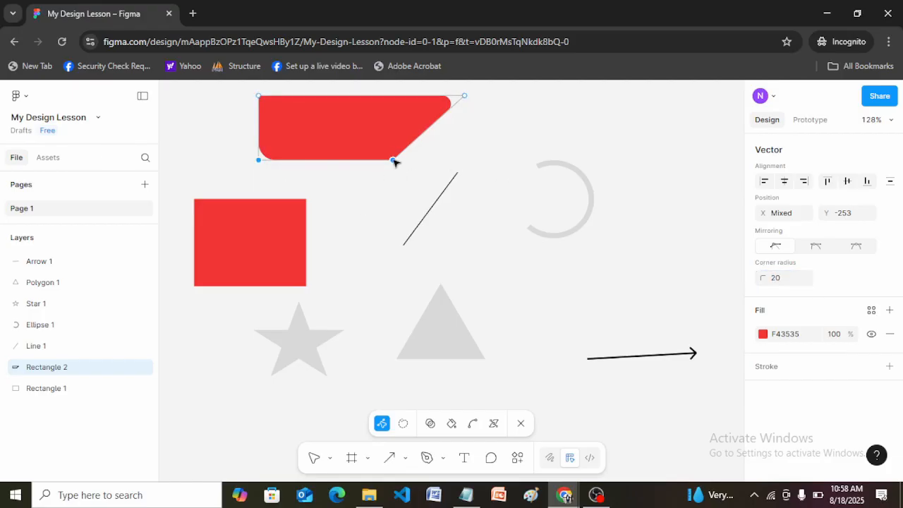
left_click(321, 176)
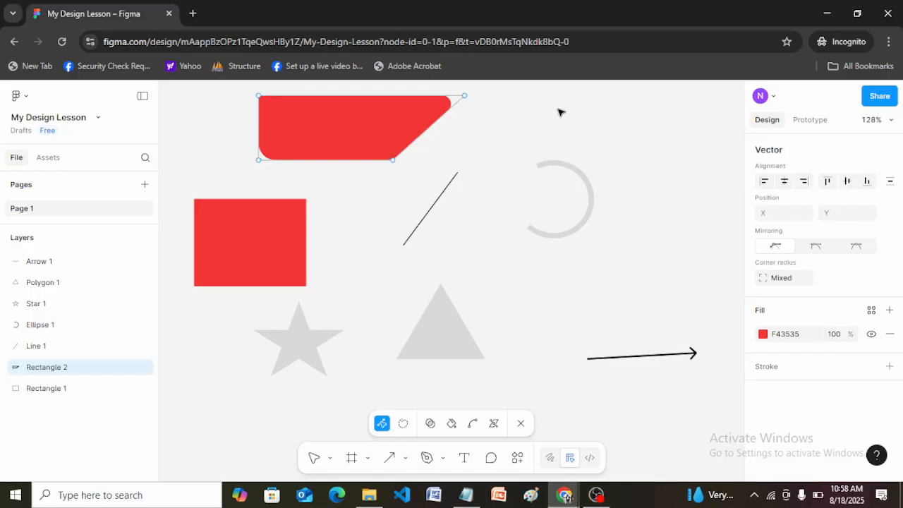
key("Escape")
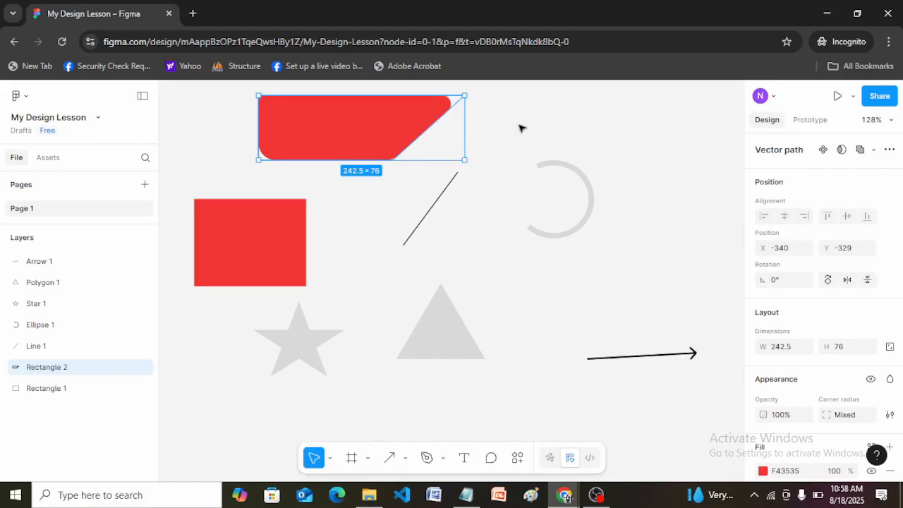
left_click(519, 128)
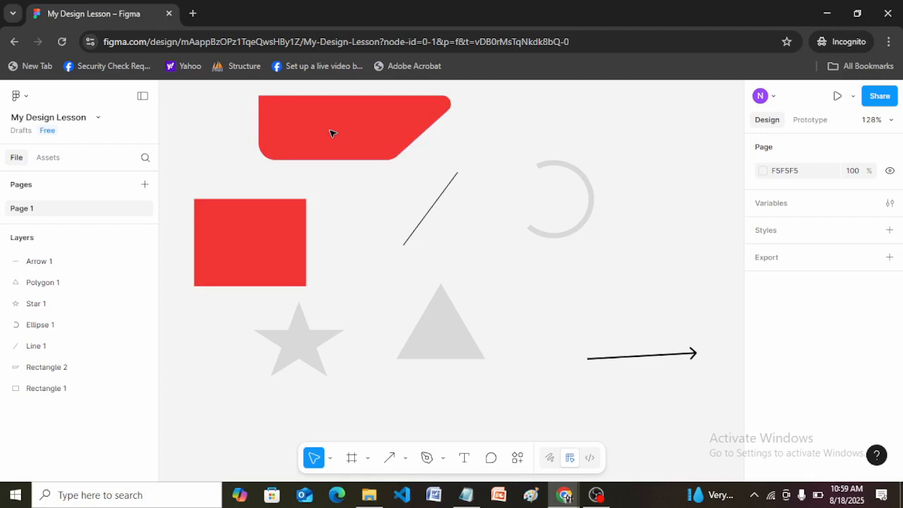
Step: Reopen the upper red shape for vector editing and move its upper-right point slightly inward, narrowing the shape to about 237 wide
left_click(456, 108)
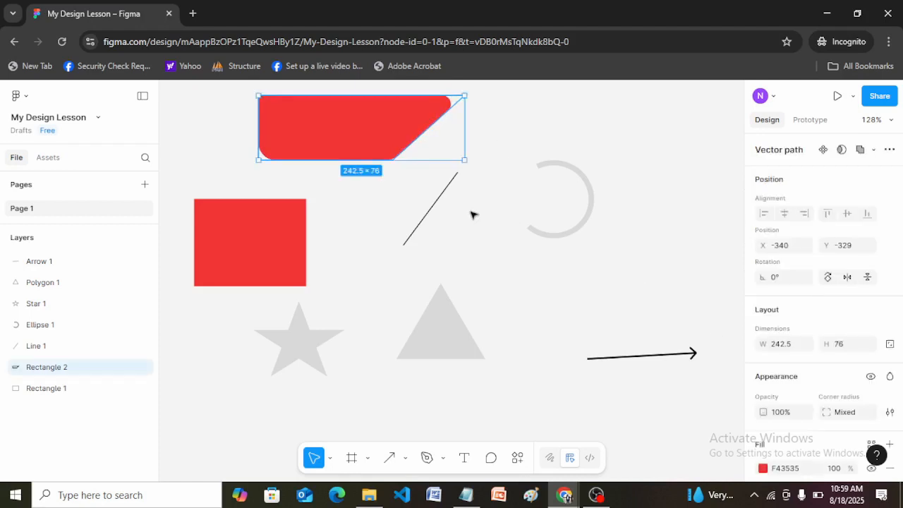
double_click(431, 130)
left_click(431, 133)
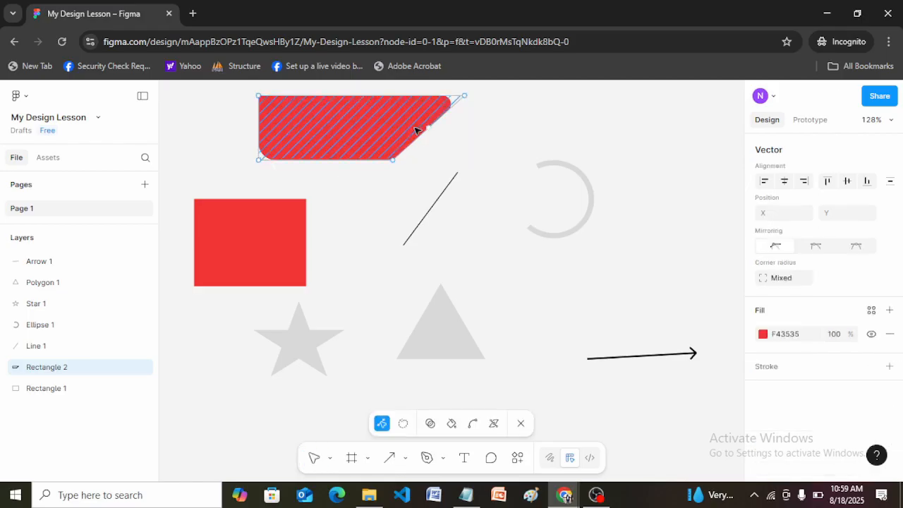
left_click(466, 96)
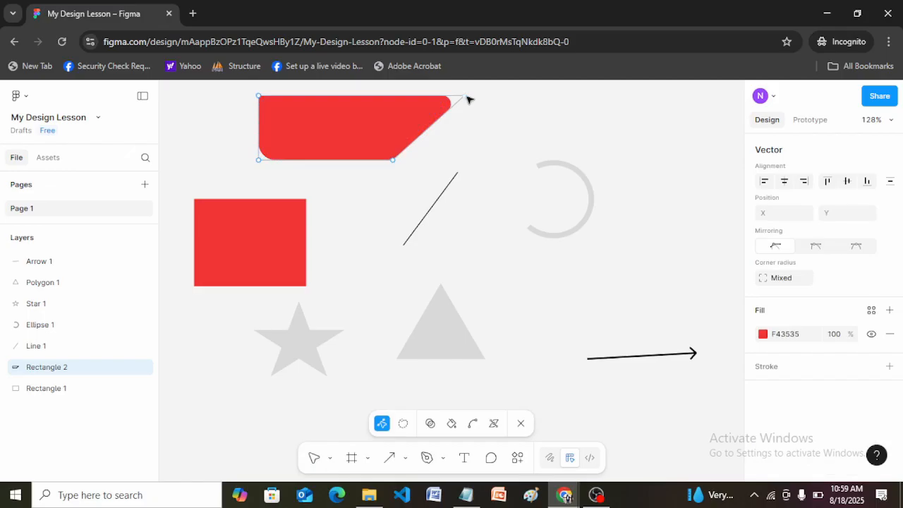
mouse_move(466, 97)
left_mouse_down()
mouse_move(438, 141)
mouse_move(402, 165)
mouse_move(460, 96)
left_mouse_up()
left_click(505, 117)
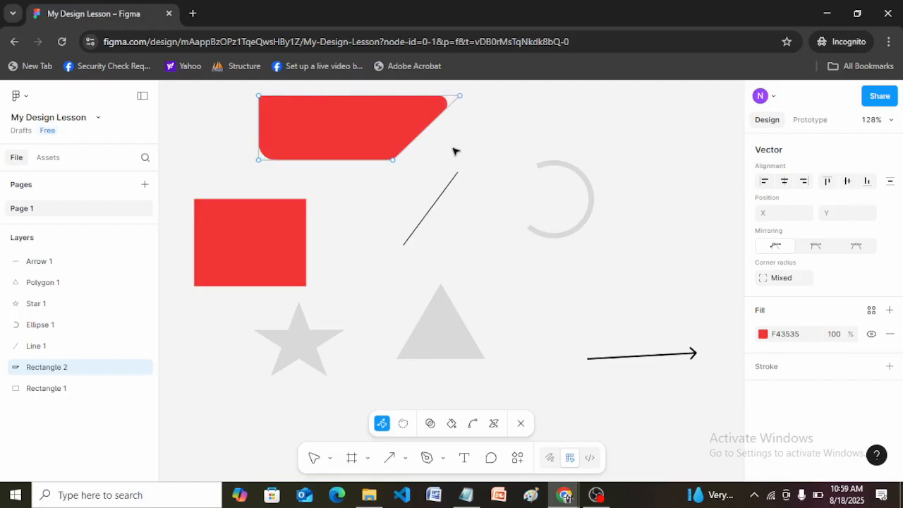
Step: Add three points along the red shape's upper edge at about X -268.5, -219.5 and -173, using the Pen tool for the last two
left_click(343, 105)
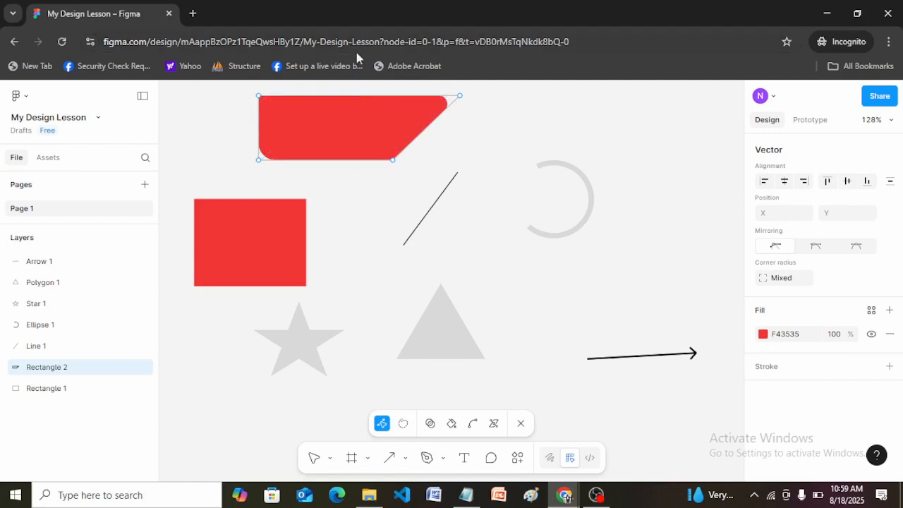
left_click(359, 96)
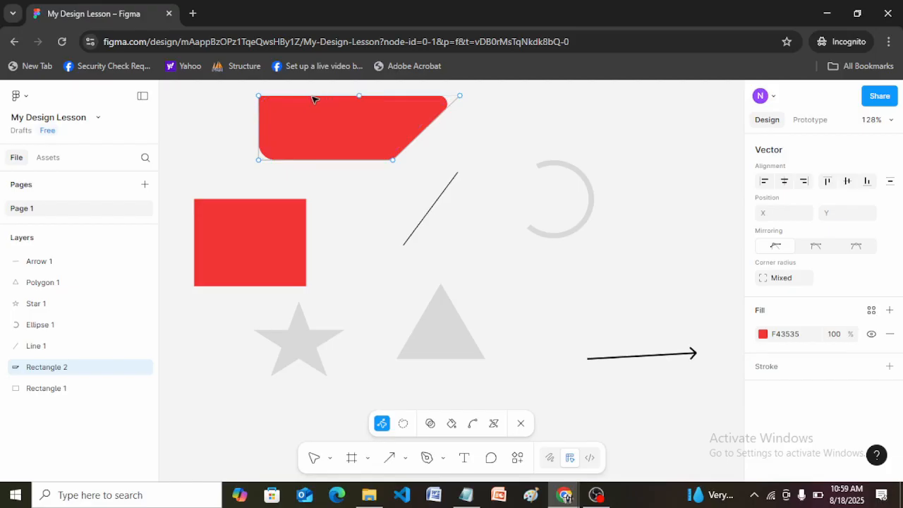
left_click_drag(361, 96, 320, 106)
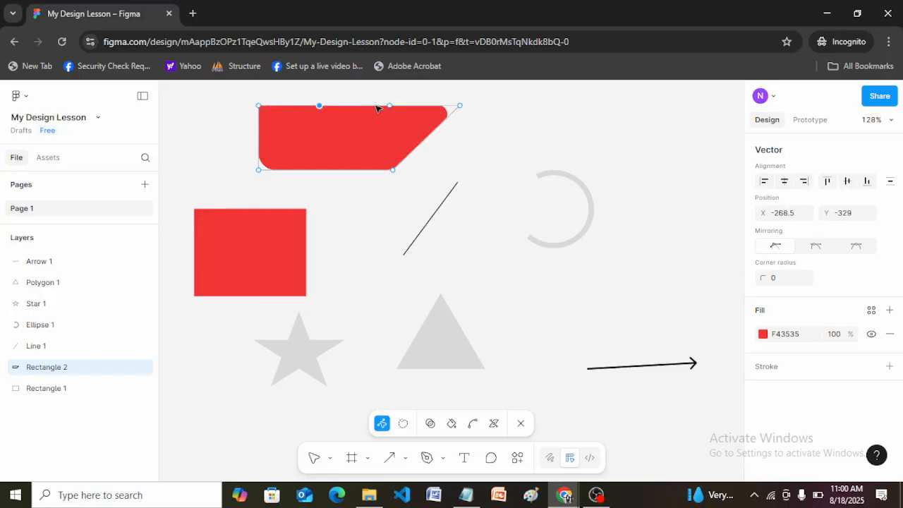
left_click(443, 460)
left_click(479, 417)
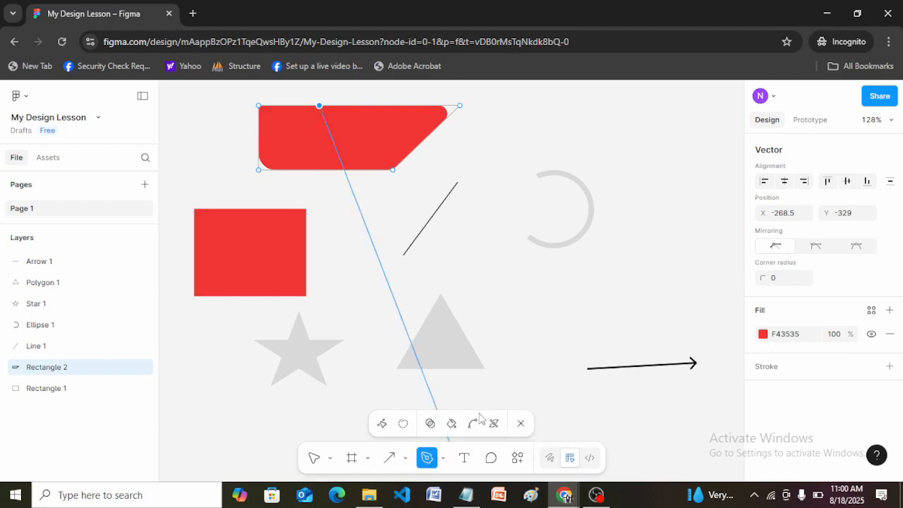
left_click(362, 105)
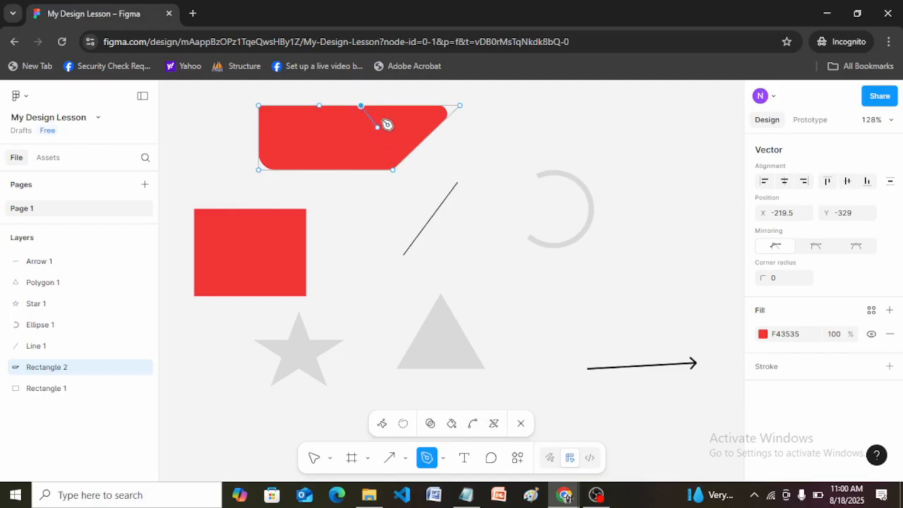
left_click(401, 105)
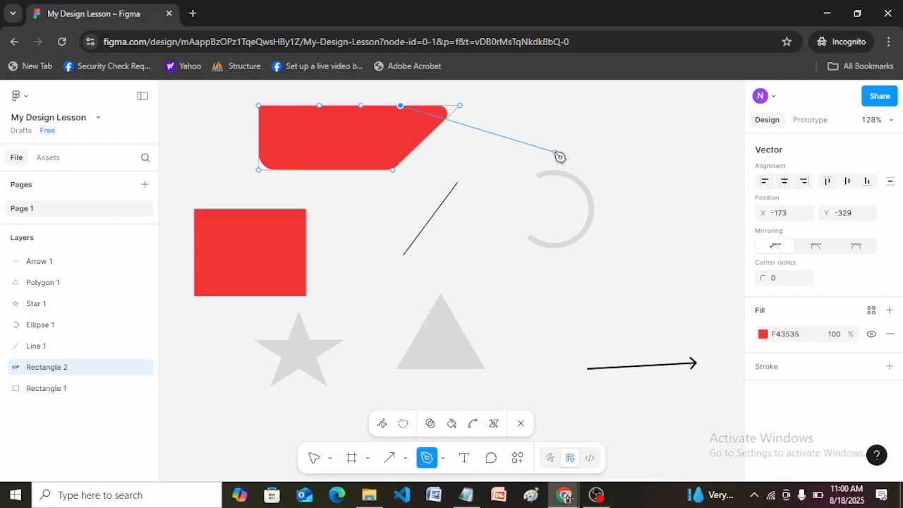
key("Escape")
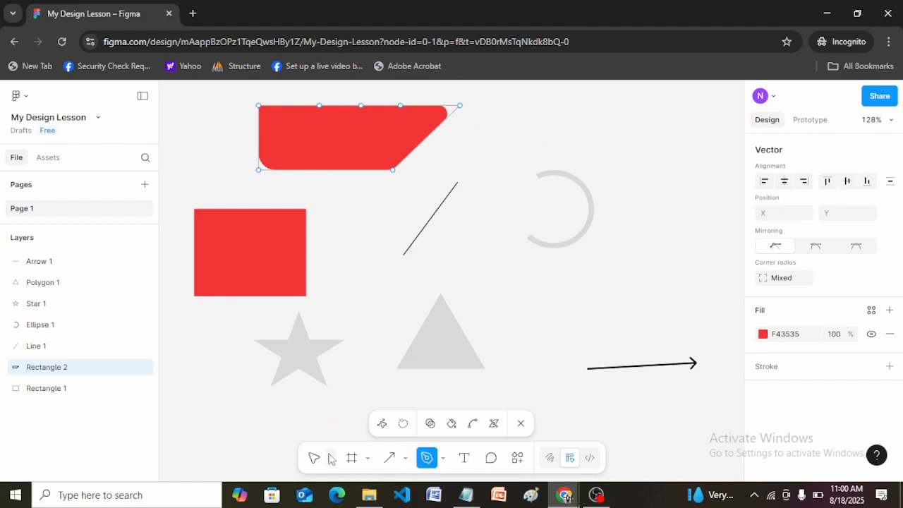
left_click(400, 106)
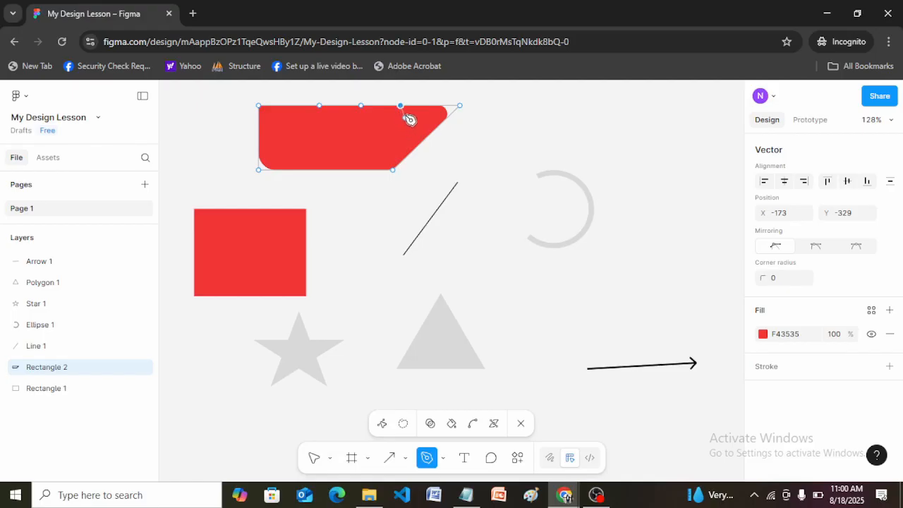
left_click_drag(416, 116, 414, 115)
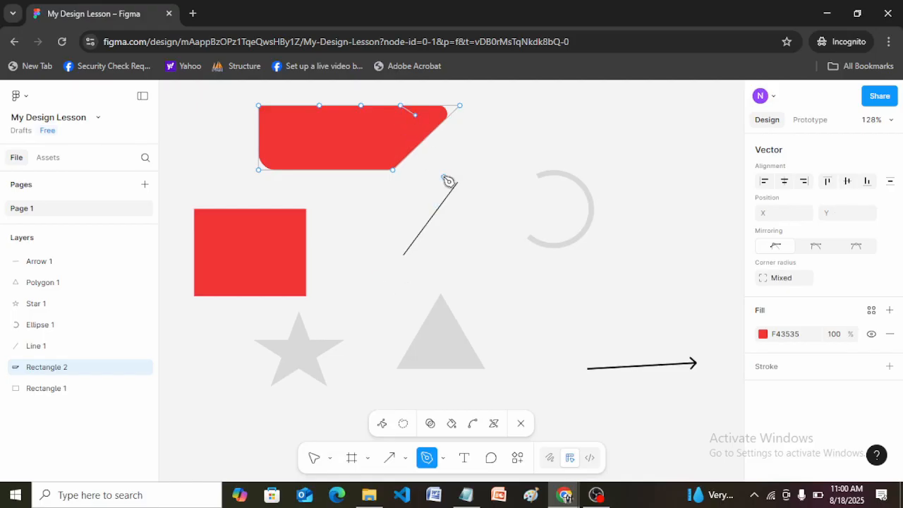
key("Escape")
Step: Pull the two rightmost added points down to about Y -299 to form a recess in the upper edge, then exit vector editing
left_click_drag(403, 107, 328, 132)
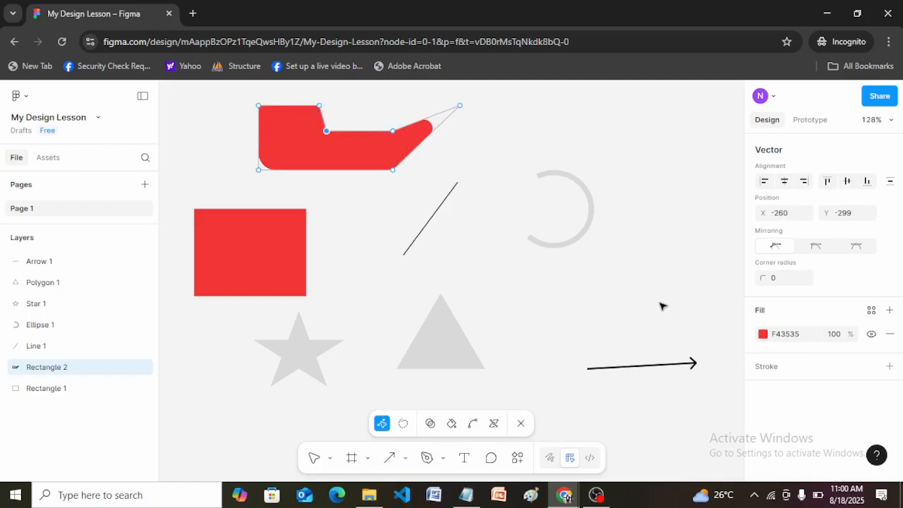
left_click(548, 290)
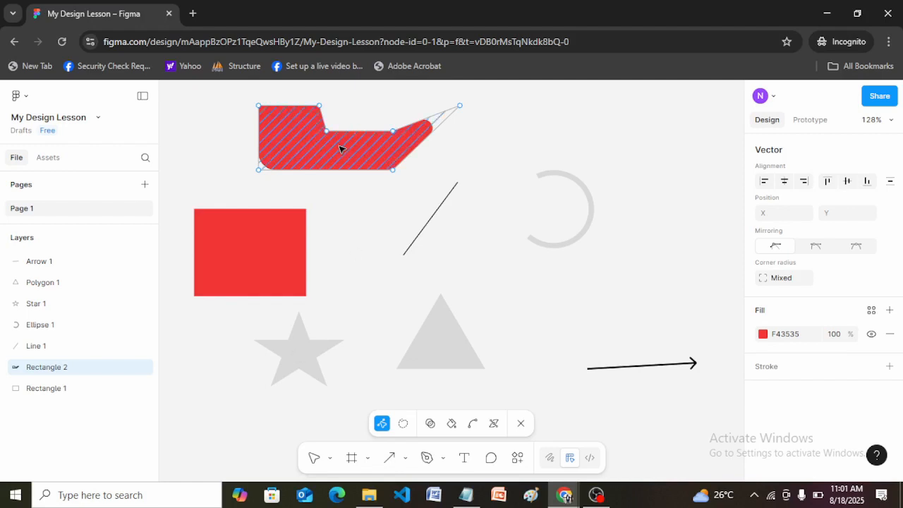
key("Escape")
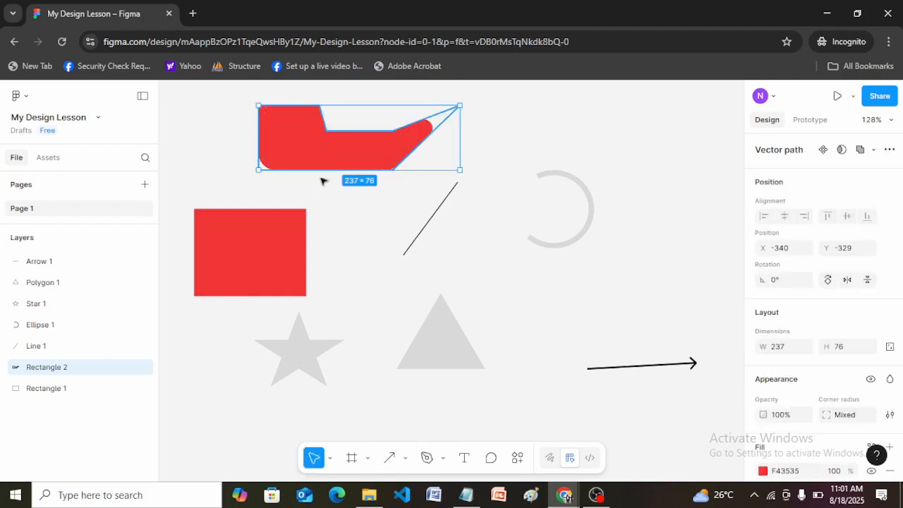
Step: Deselect the red shape, then select the grey star and set its point count to 7
left_click(339, 272)
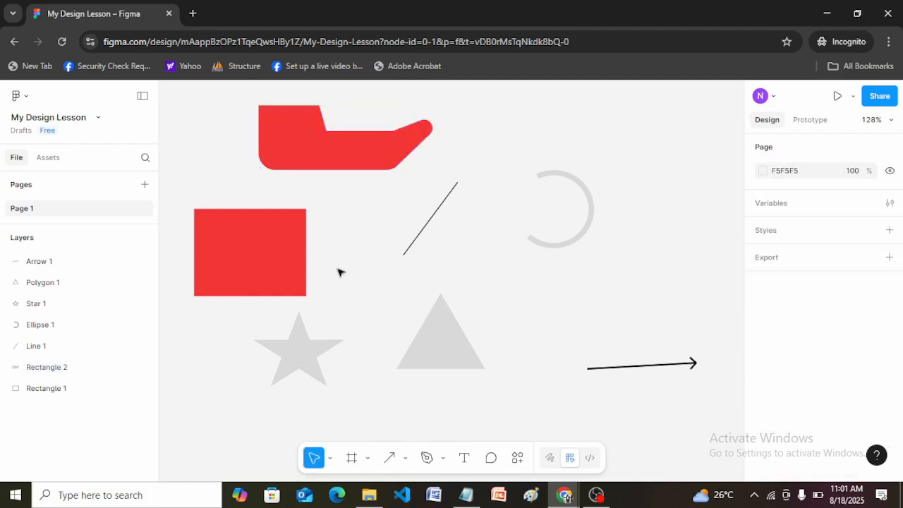
left_click(299, 351)
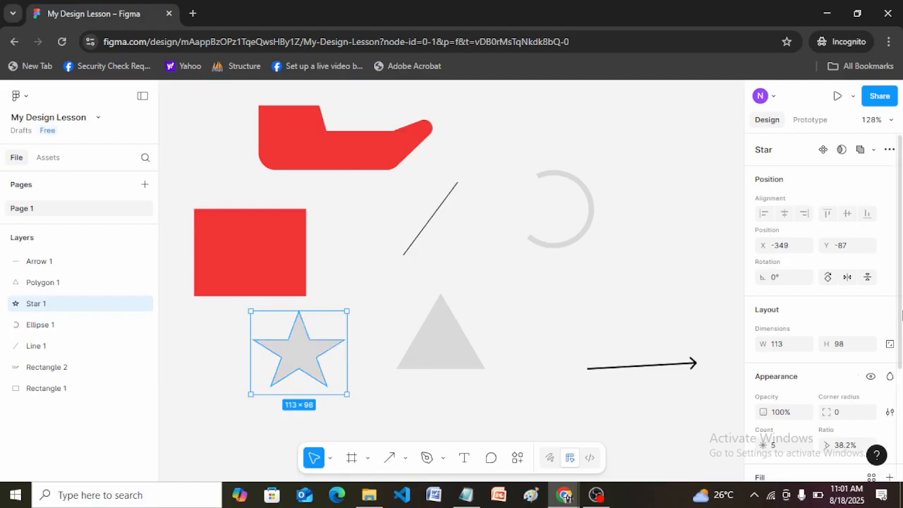
scroll(896, 315, "down", 3)
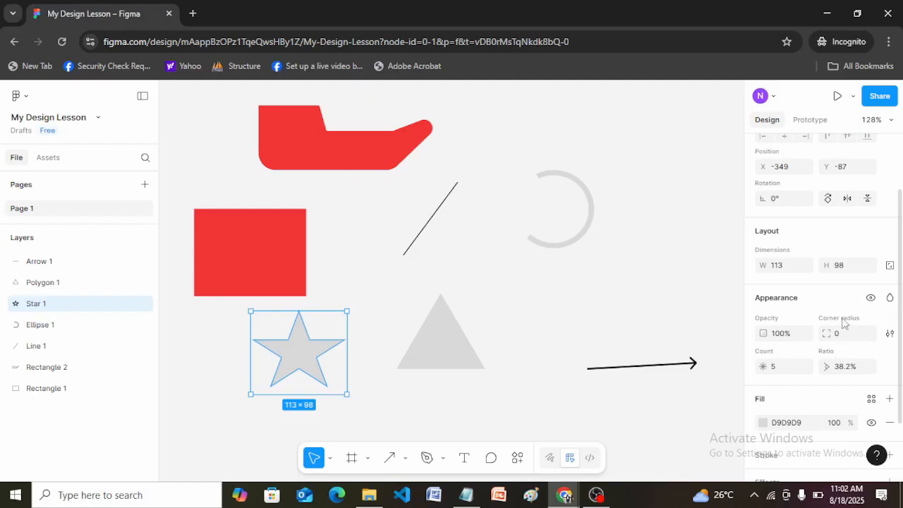
mouse_move(299, 323)
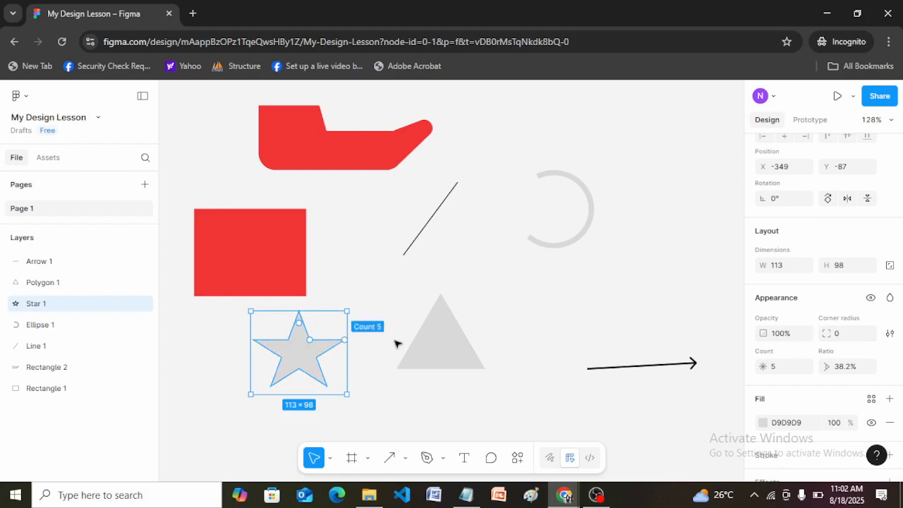
left_click(781, 368)
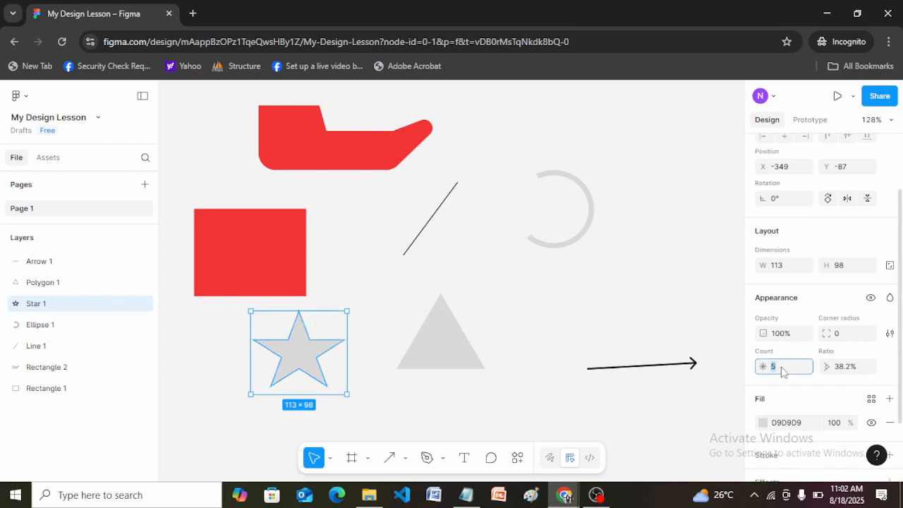
type("7")
key("Return")
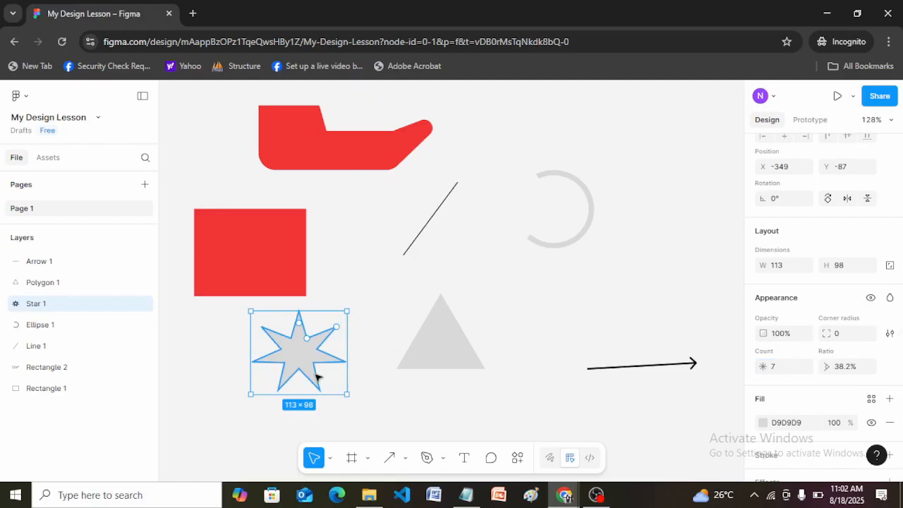
Step: Set the star's point count to 16 and enlarge it to about 127 × 110
left_click(779, 373)
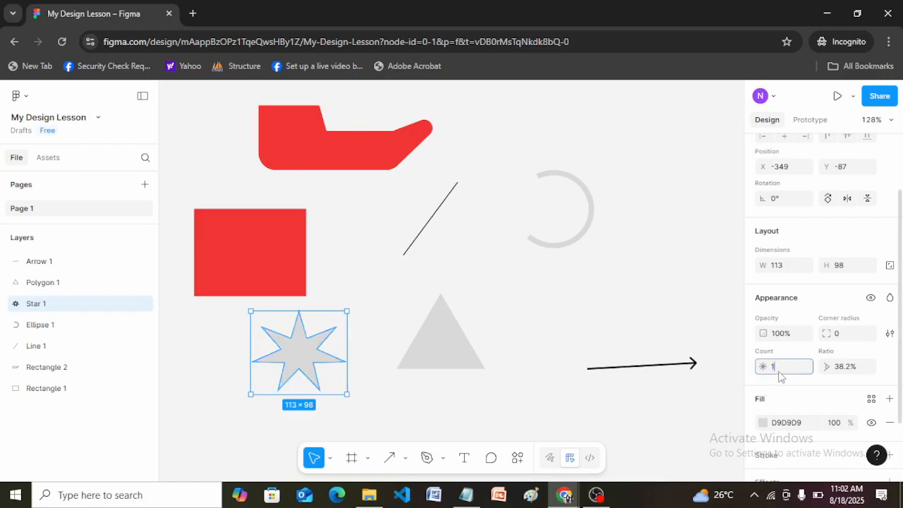
key("Return")
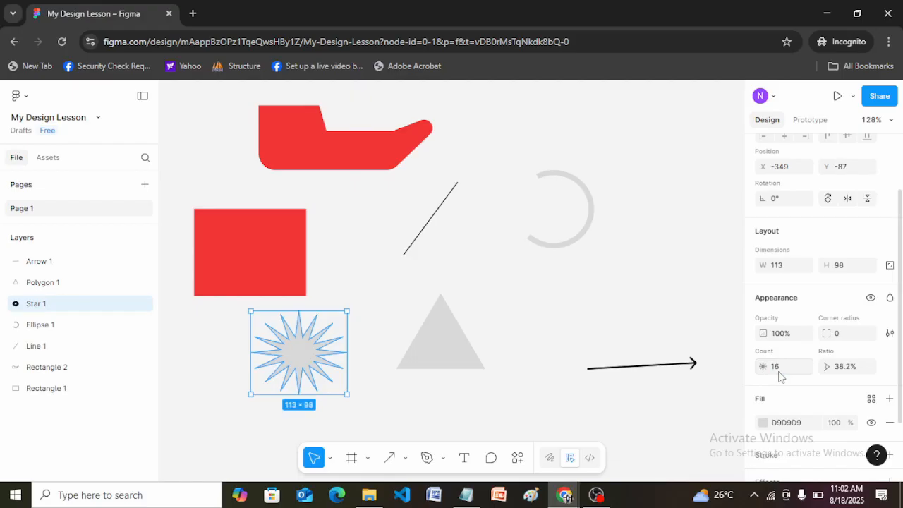
left_click_drag(346, 393, 359, 404)
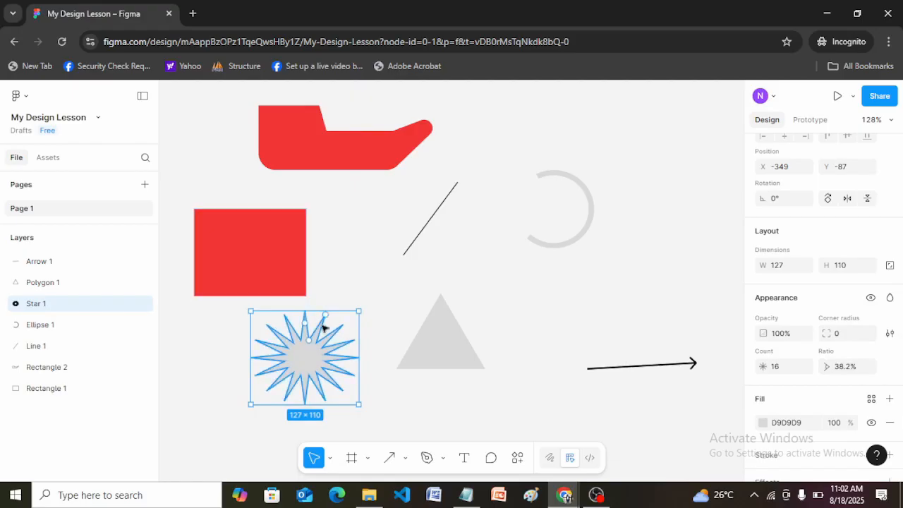
Step: Round the star's tips to a corner radius of 1 and adjust its ratio to 42%
mouse_move(308, 325)
left_mouse_down()
mouse_move(322, 317)
mouse_move(319, 331)
left_mouse_up()
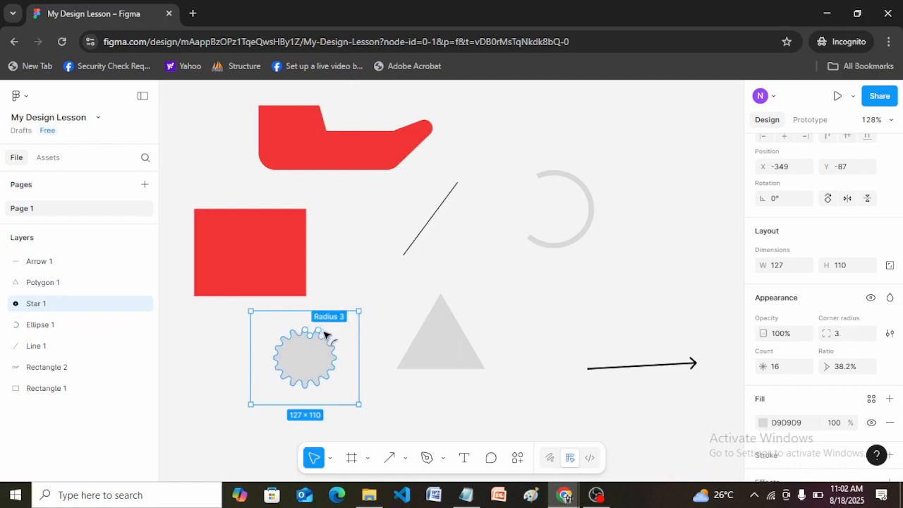
left_click_drag(328, 330, 335, 323)
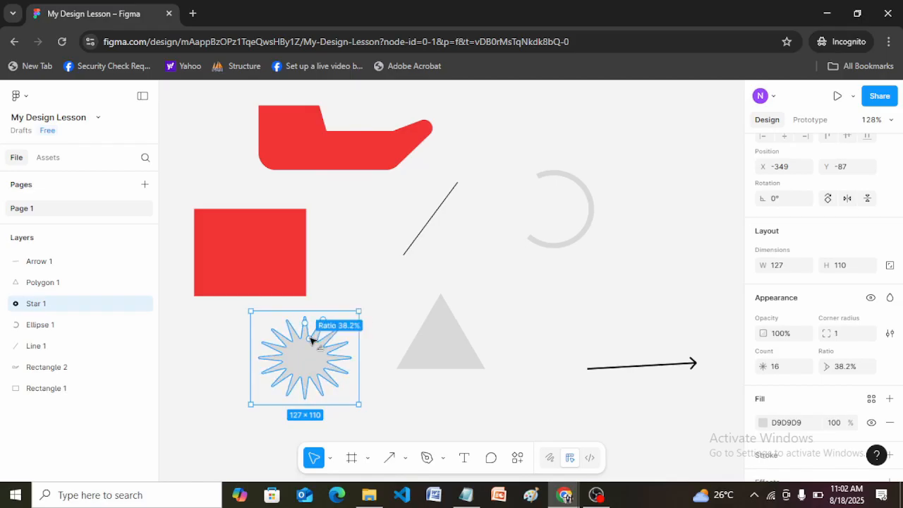
mouse_move(311, 339)
left_mouse_down()
mouse_move(327, 351)
mouse_move(299, 340)
left_mouse_up()
mouse_move(331, 345)
left_mouse_down()
mouse_move(343, 348)
mouse_move(324, 343)
left_mouse_up()
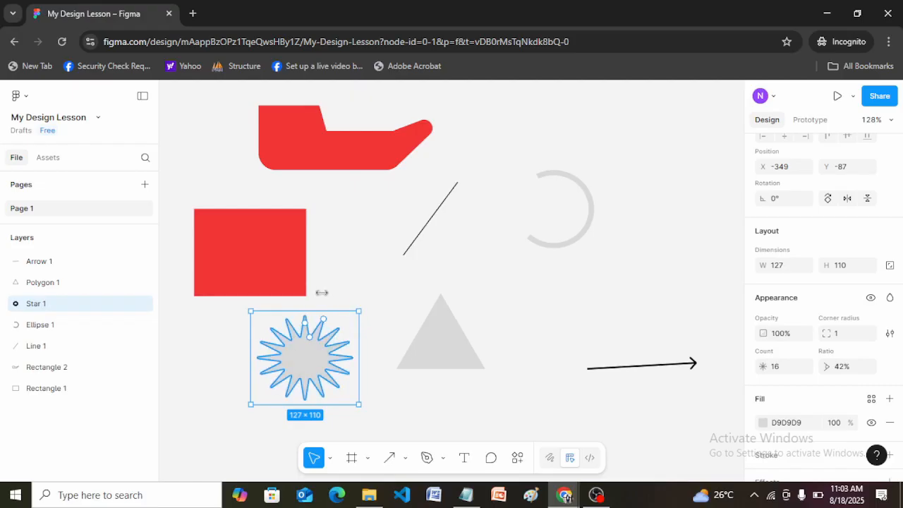
Step: In vector editing, pull a lower-left inner point of the star out to X -355, Y 50, move neighbouring inner points toward the centre, and exit
double_click(305, 346)
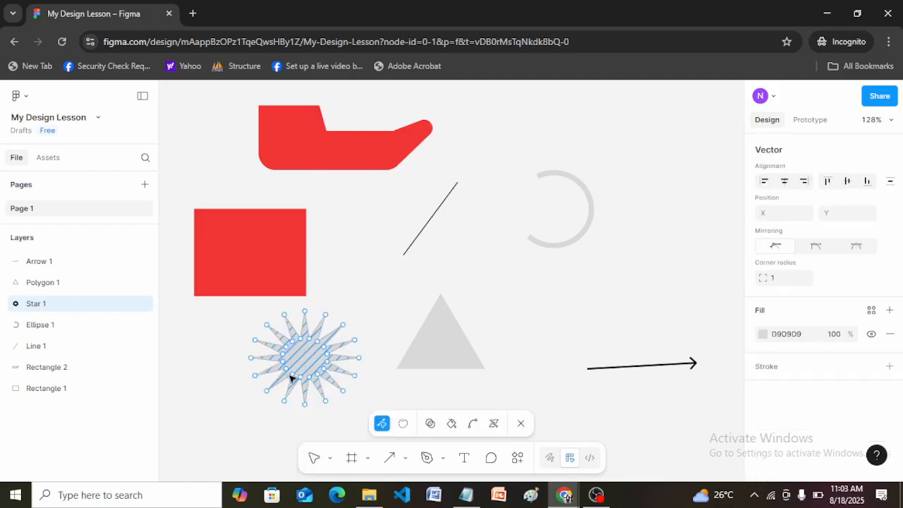
left_click_drag(294, 378, 246, 426)
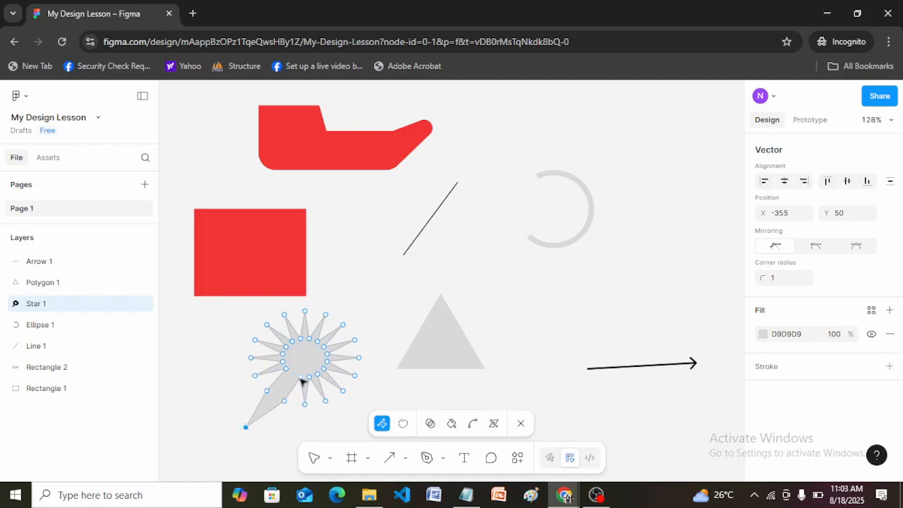
left_click_drag(301, 381, 309, 361)
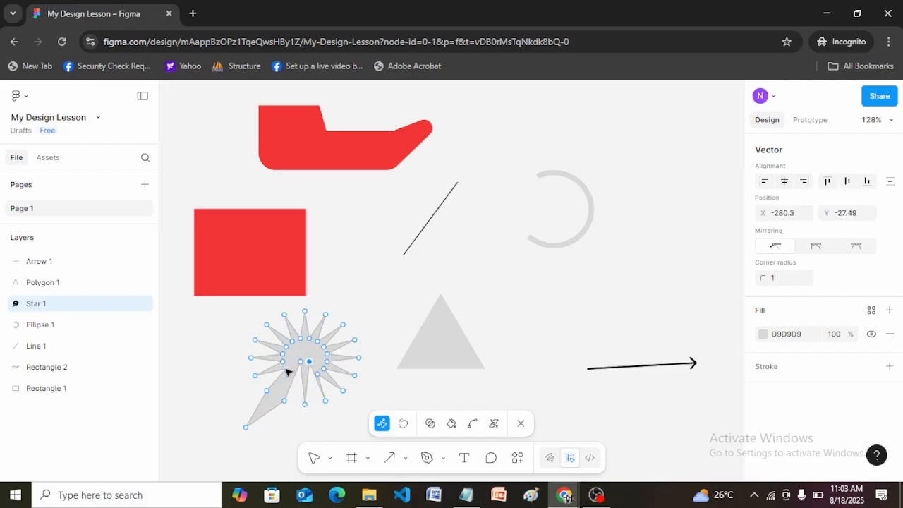
mouse_move(287, 372)
left_mouse_down()
mouse_move(232, 392)
mouse_move(262, 400)
mouse_move(306, 359)
left_mouse_up()
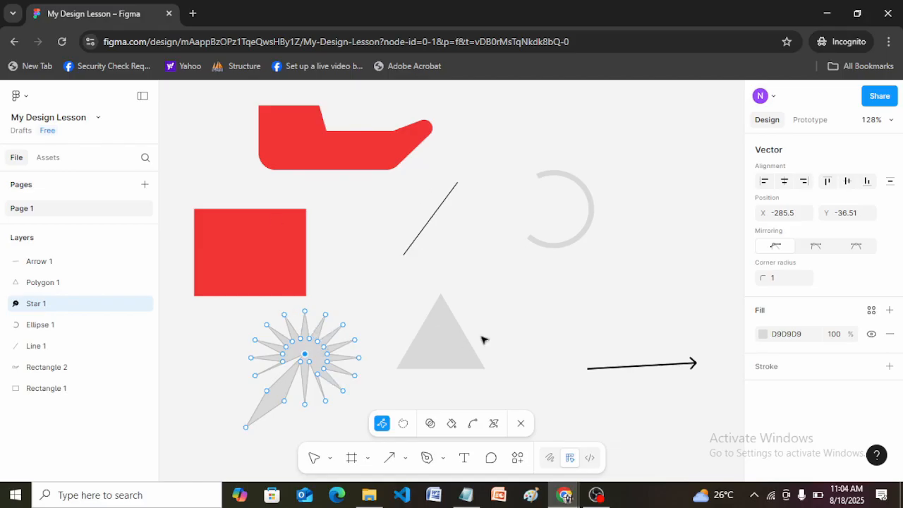
left_click(567, 330)
key("Escape")
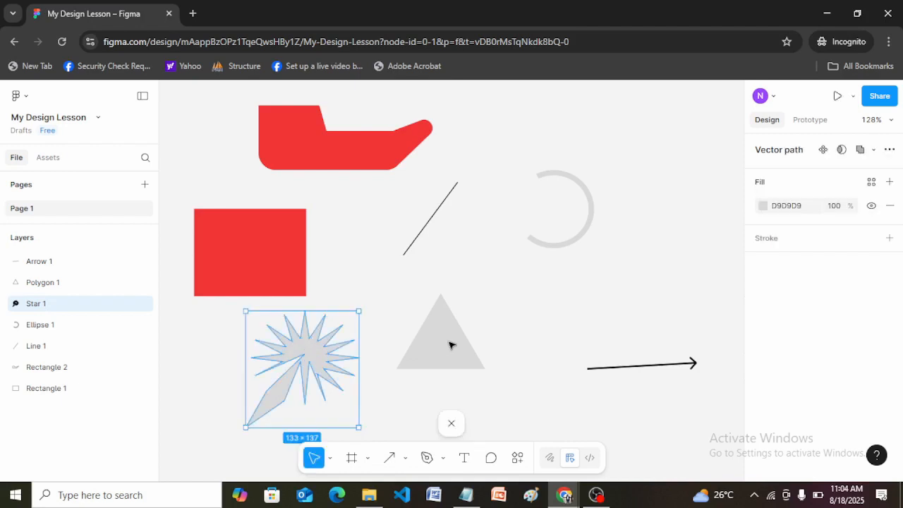
Step: Give the grey triangle a corner radius of 1, then bend its top point into a curve using the Bend tool in vector editing
left_click(451, 345)
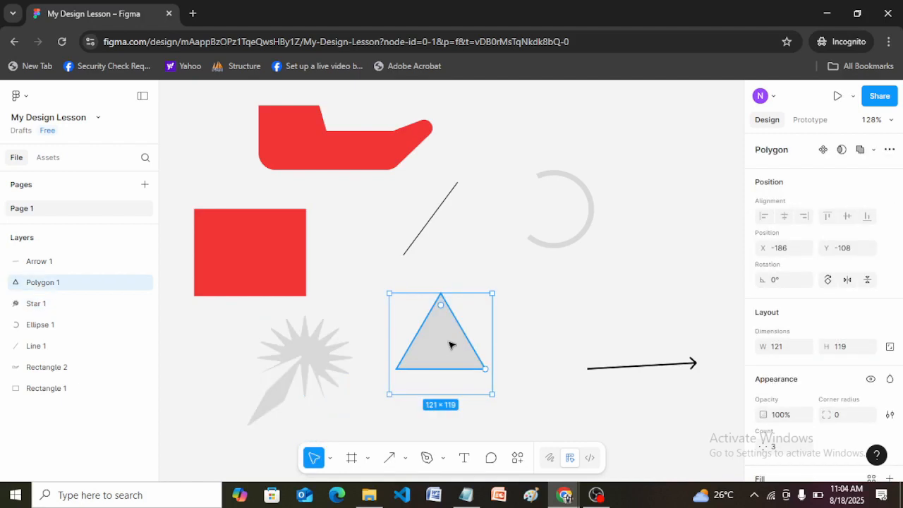
mouse_move(440, 304)
left_mouse_down()
mouse_move(464, 324)
mouse_move(434, 303)
mouse_move(459, 322)
mouse_move(439, 315)
mouse_move(430, 298)
left_mouse_up()
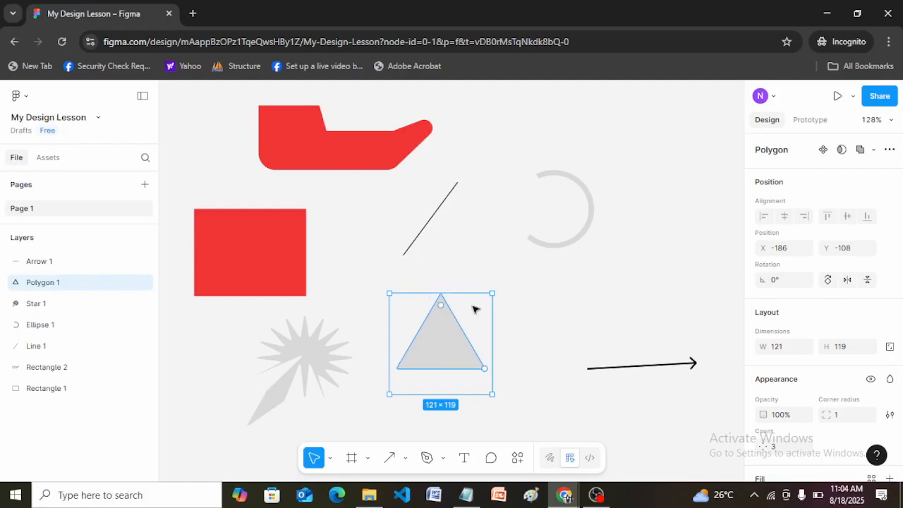
double_click(447, 340)
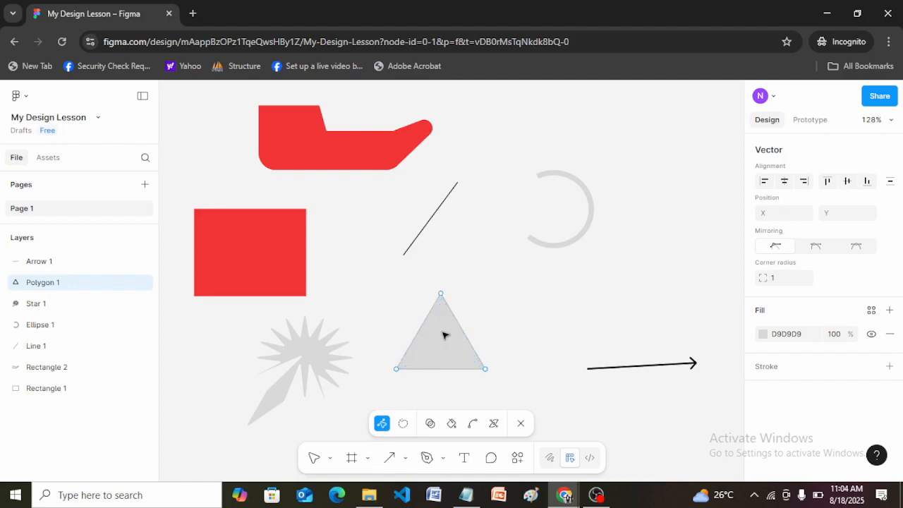
left_click(441, 296)
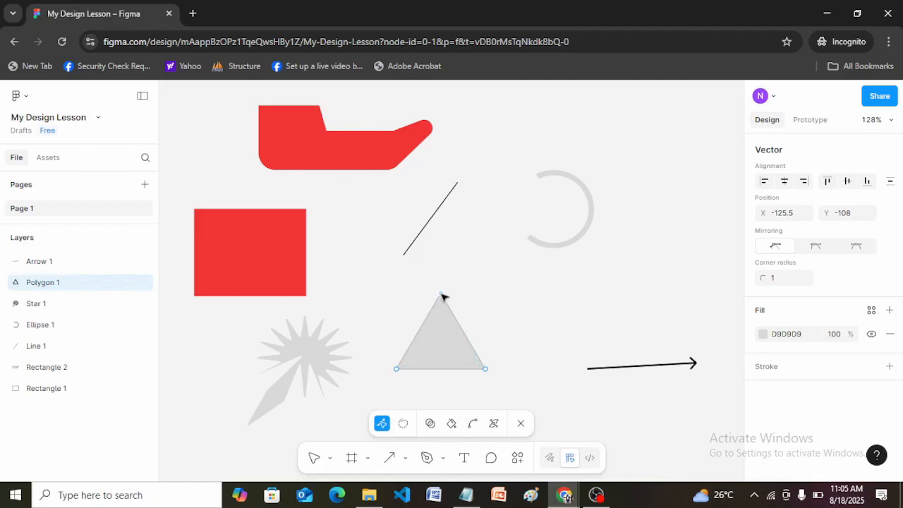
left_click(473, 423)
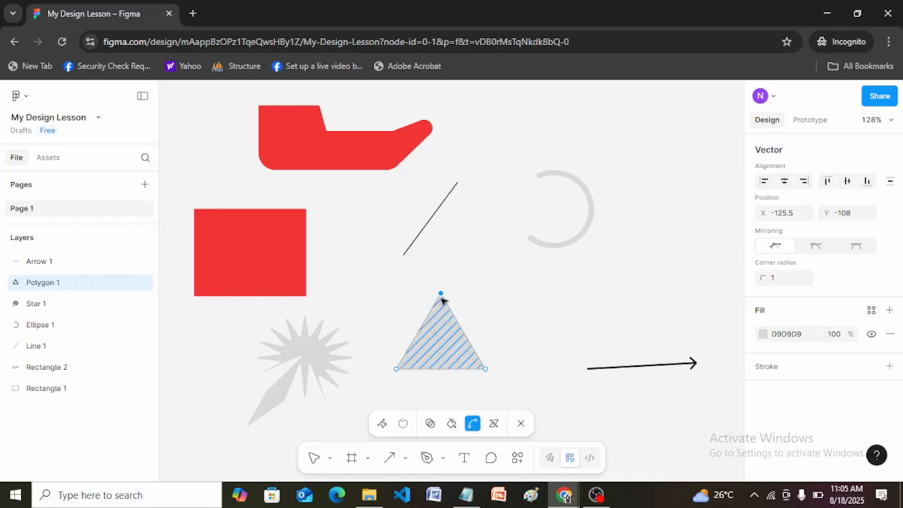
left_click_drag(445, 295, 478, 264)
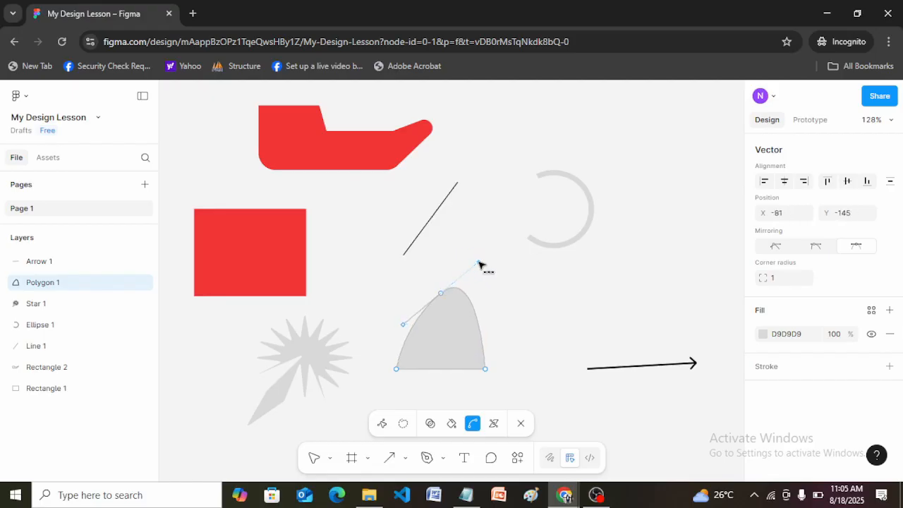
left_click(528, 359)
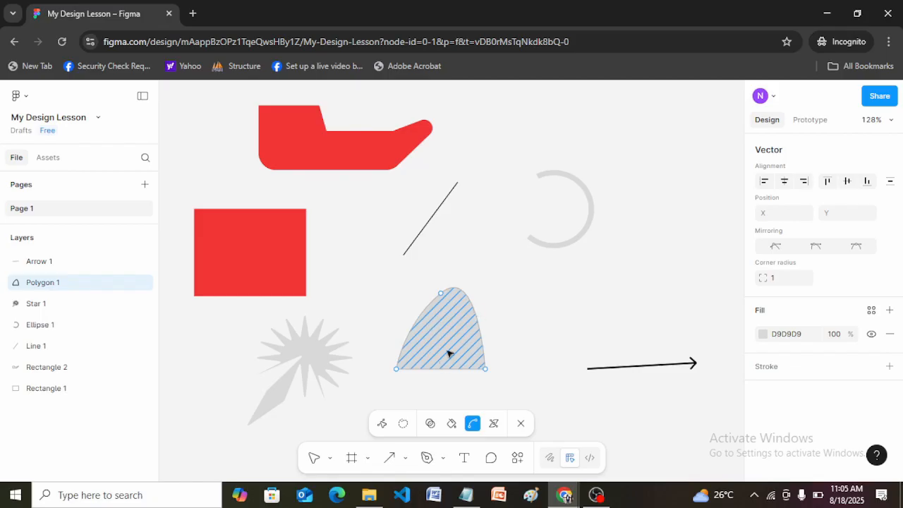
Step: Undo the bend of the triangle's top point and exit vector editing
key("ctrl+z")
key("ctrl+z")
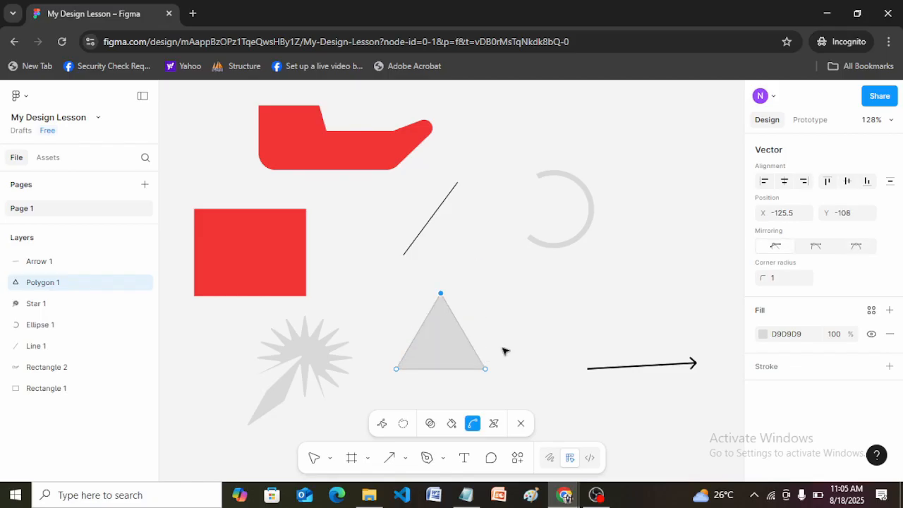
left_click(462, 352)
key("Escape")
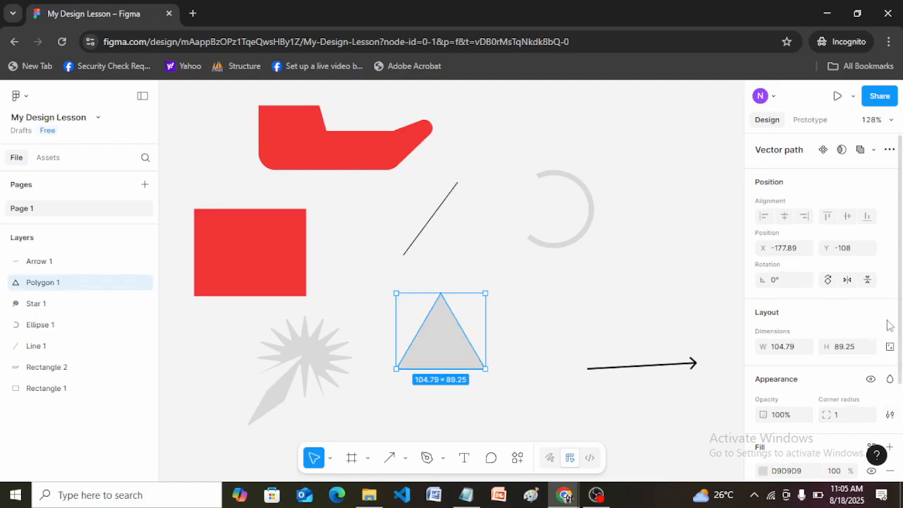
Step: Reopen the triangle for vector editing, set its corner radius to 6, and exit vector editing
left_click_drag(901, 321, 901, 385)
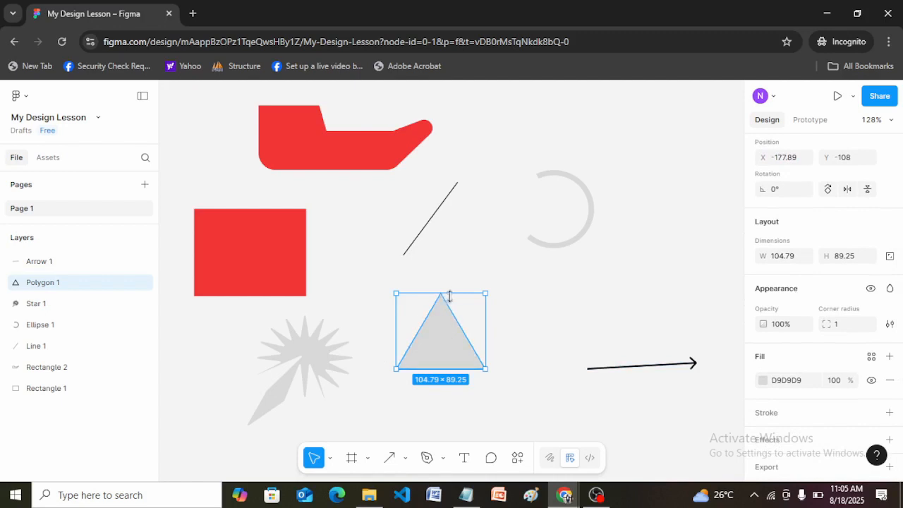
double_click(442, 332)
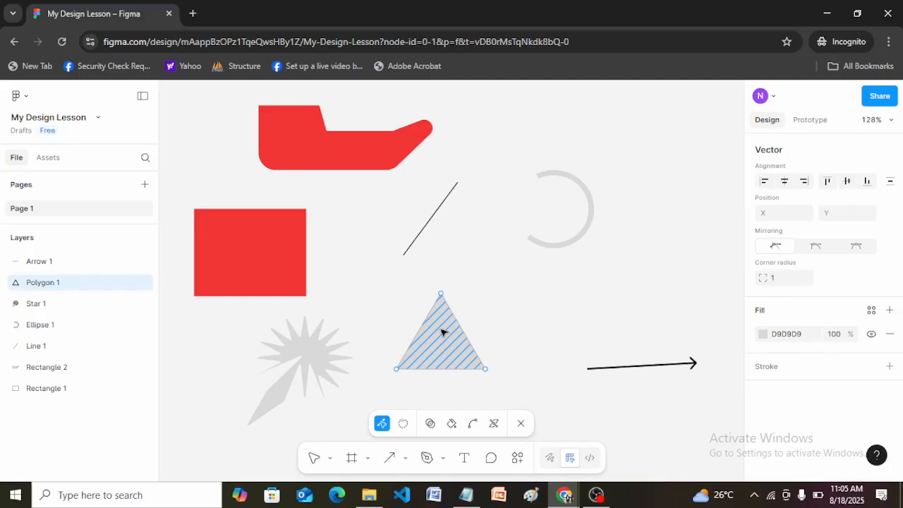
left_click(775, 278)
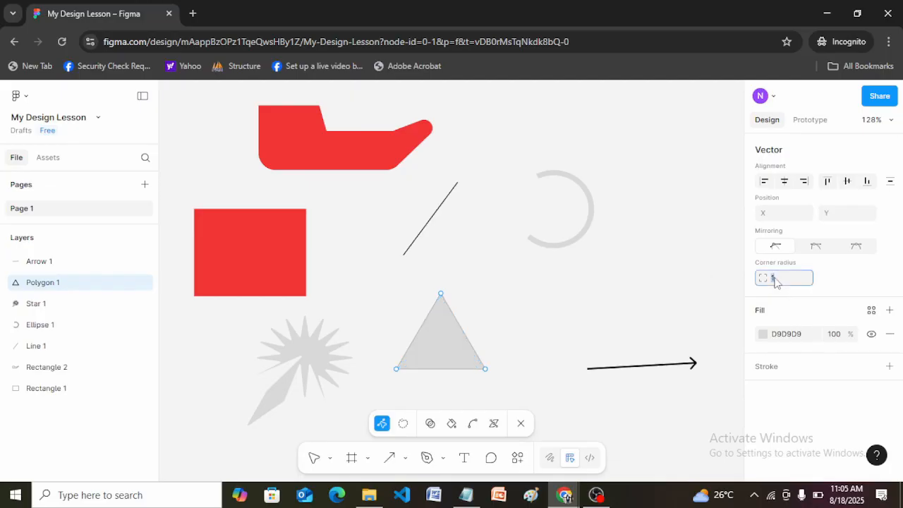
type("6")
key("Return")
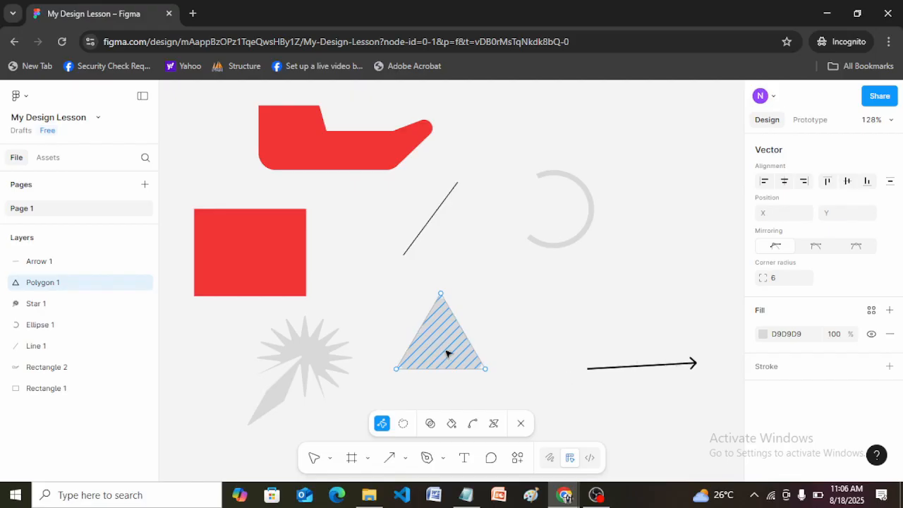
key("Escape")
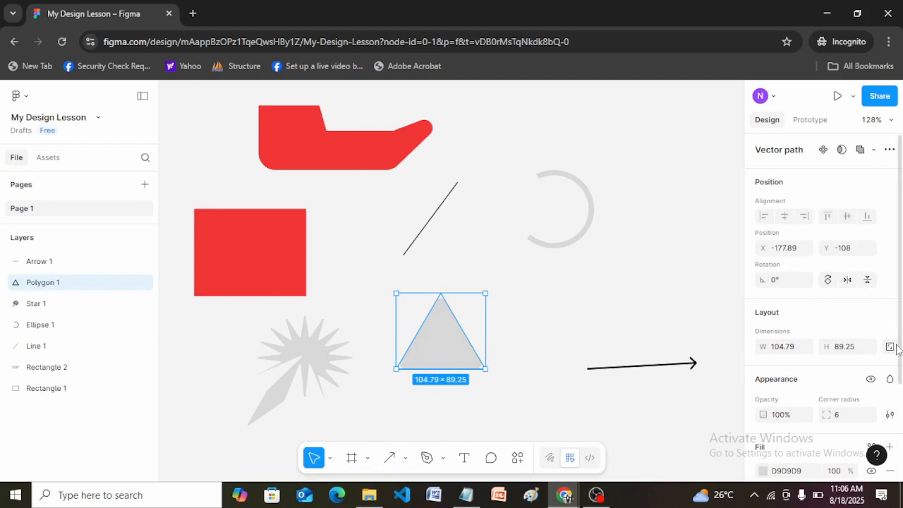
scroll(896, 366, "down", 2)
scroll(900, 353, "up", 2)
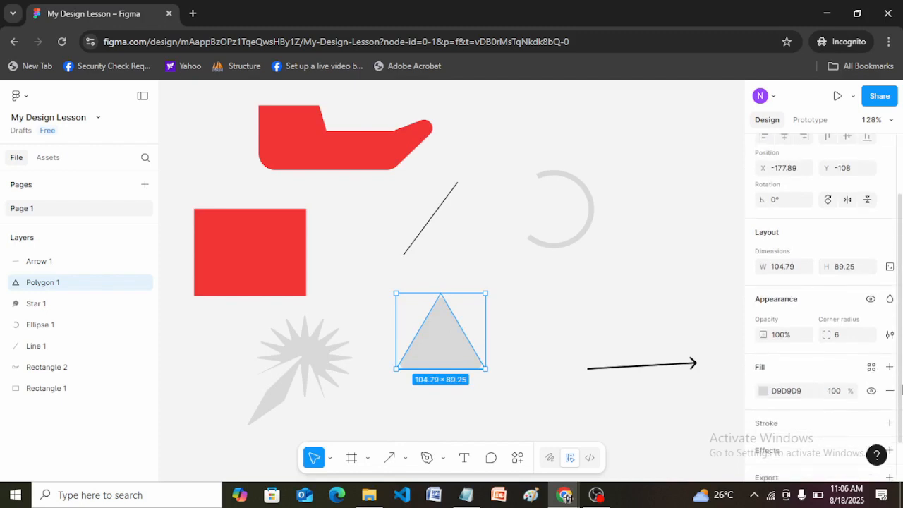
scroll(901, 323, "down", 4)
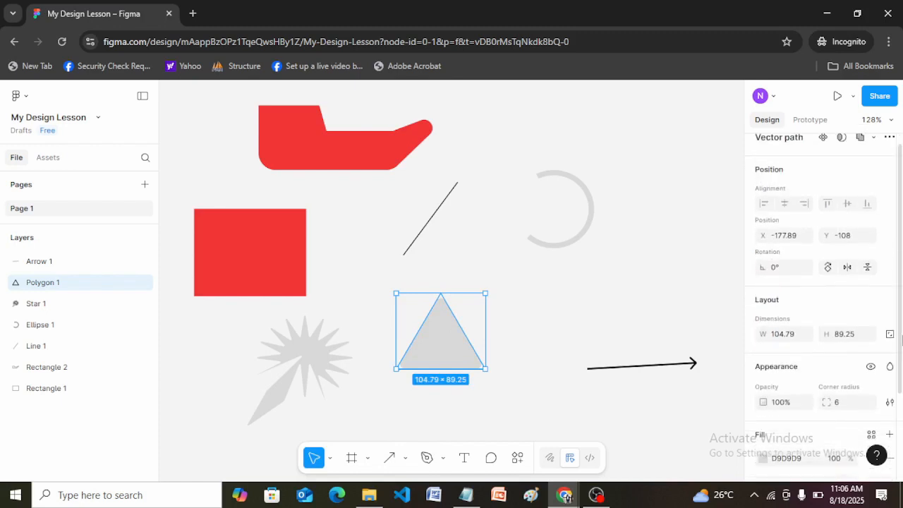
Step: Set the arrow's rotation to 0° and deselect it
left_click(658, 369)
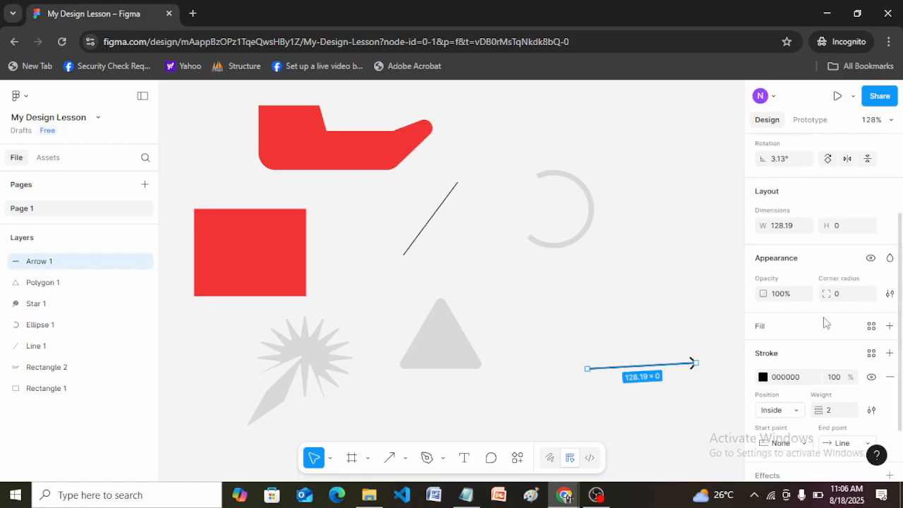
left_click_drag(901, 332, 902, 255)
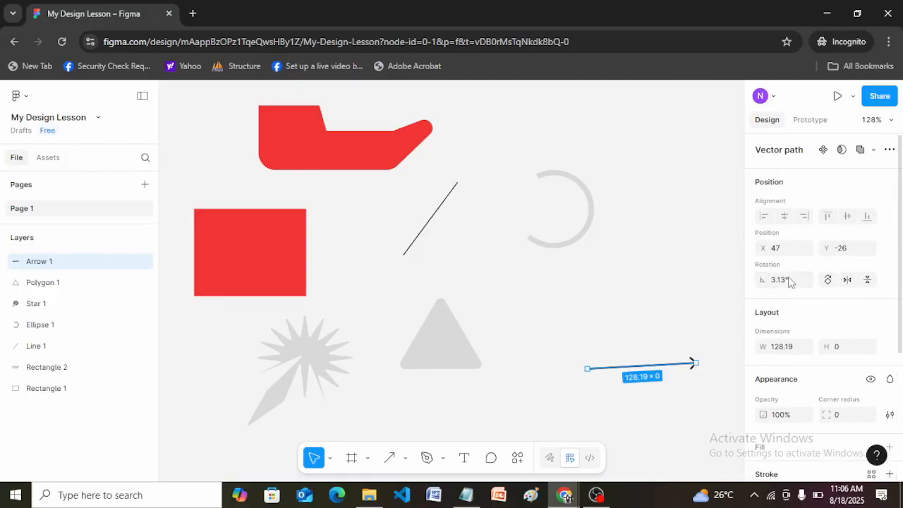
left_click(791, 283)
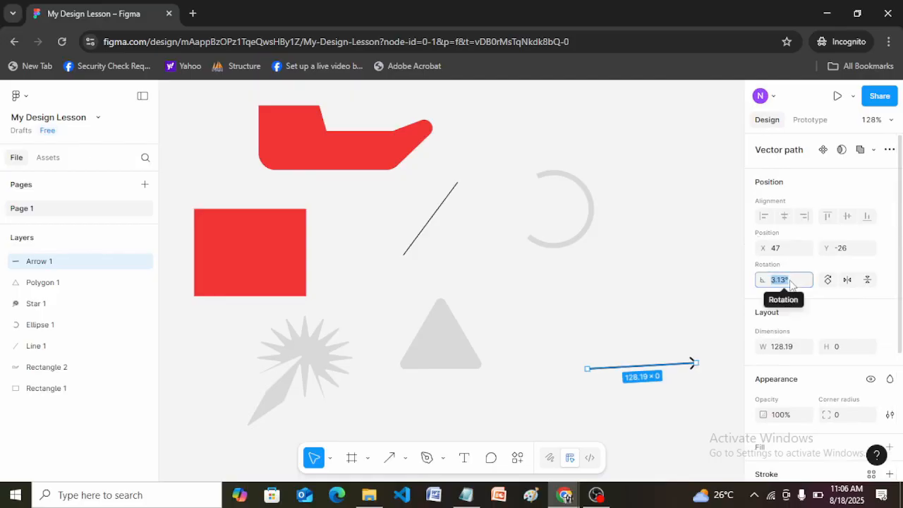
type("0")
key("Return")
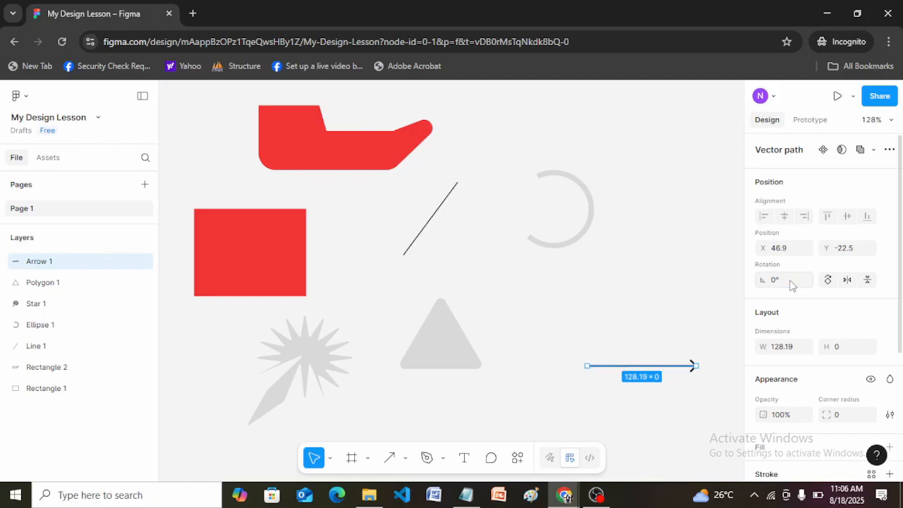
left_click(649, 322)
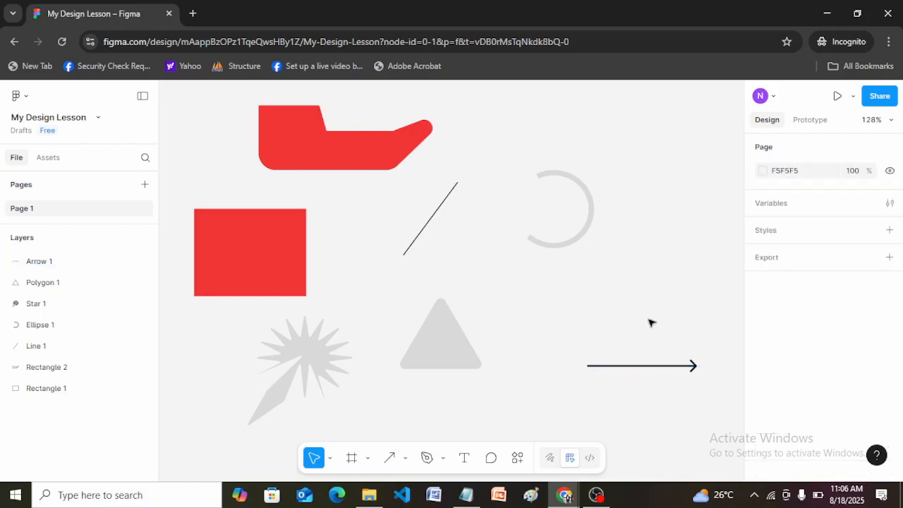
Step: In vector editing, pull the arrow's midpoint to X 144, Y 10, raise the new first segment's midpoint to X 112, Y -22.5, and exit
left_click(694, 367)
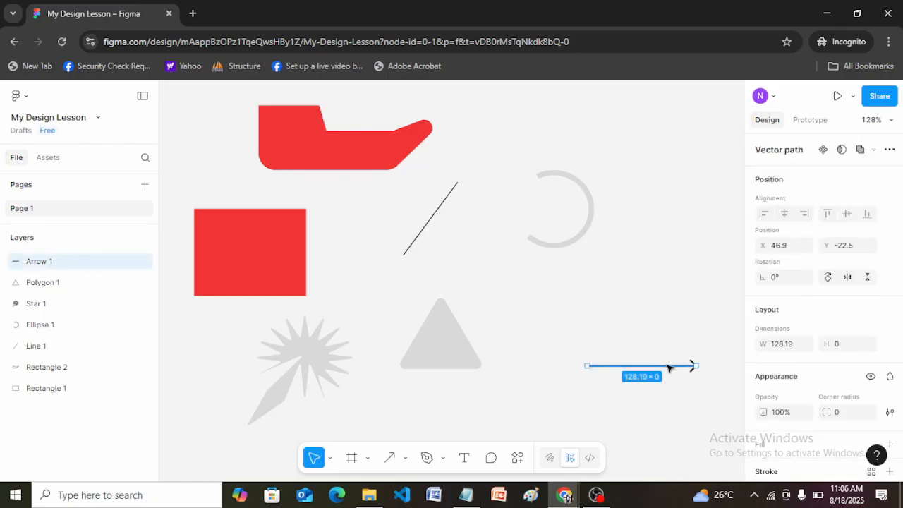
double_click(669, 366)
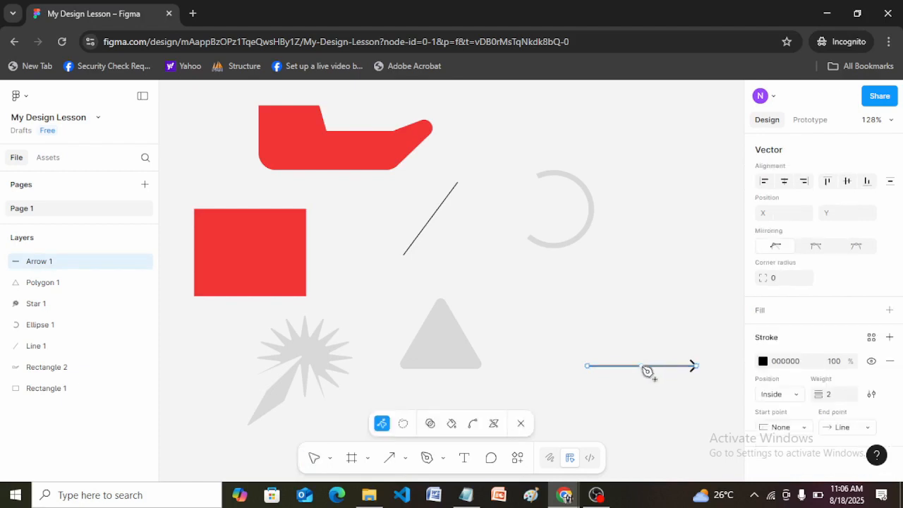
left_click_drag(645, 366, 669, 393)
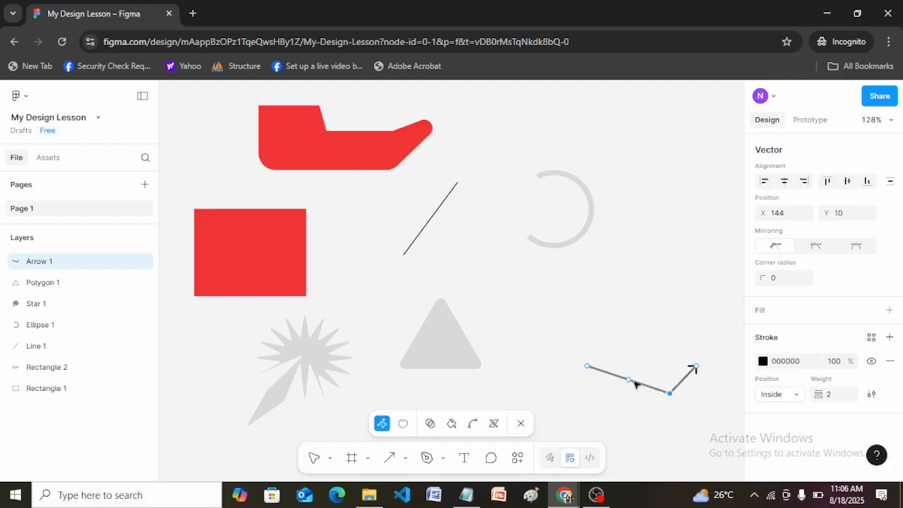
left_click_drag(629, 380, 641, 365)
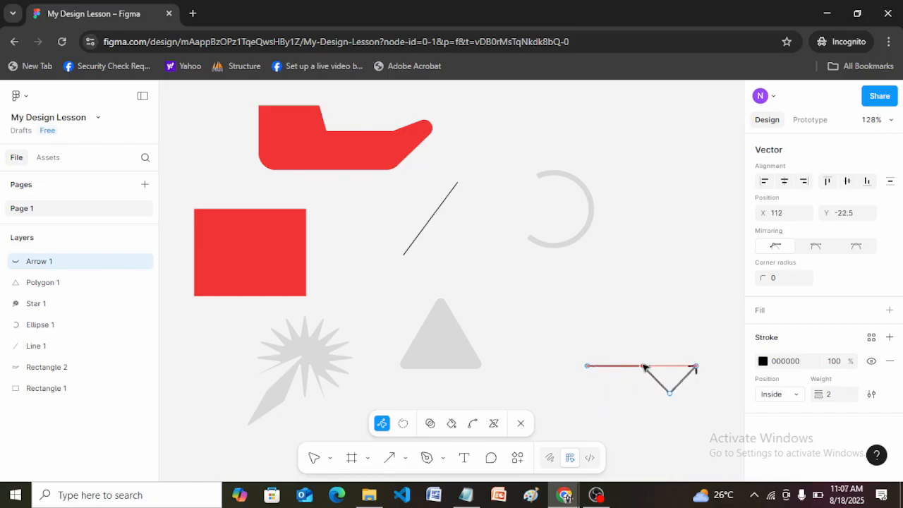
left_click(636, 326)
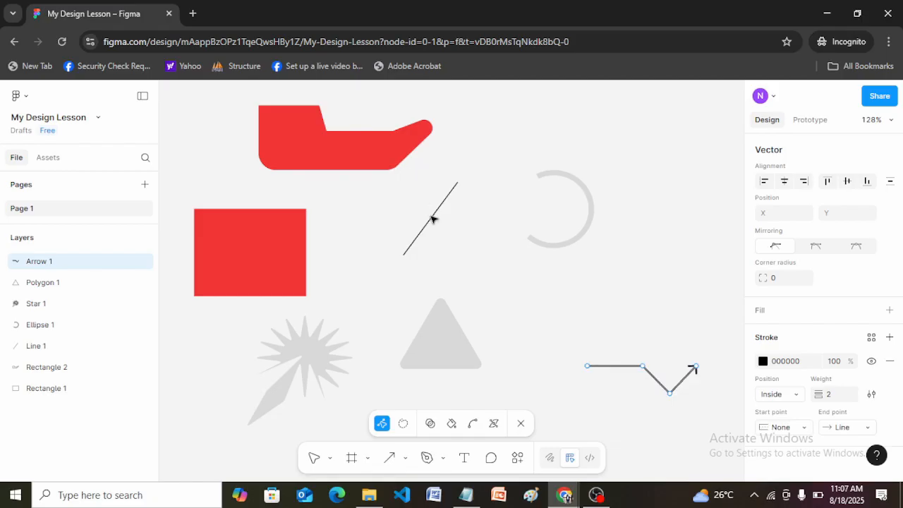
key("Escape")
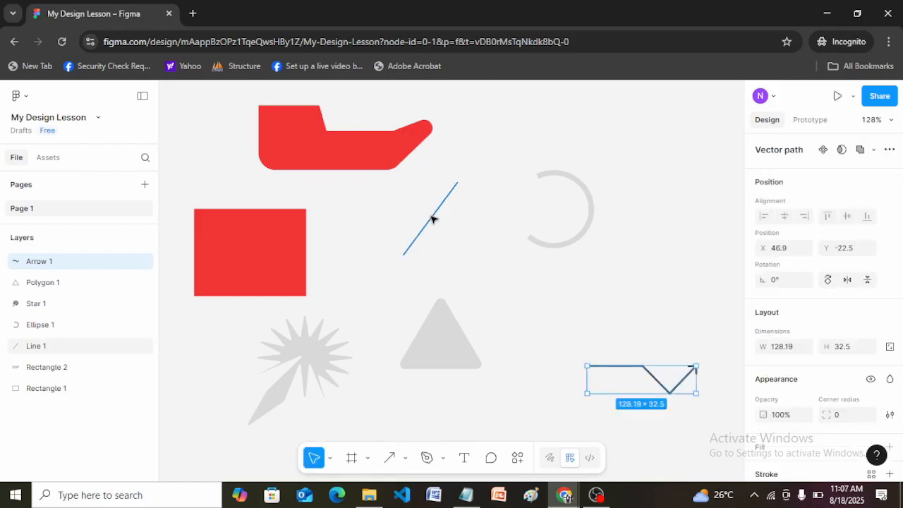
Step: Set the slanted thin line's rotation to 0° and deselect it
left_click(433, 219)
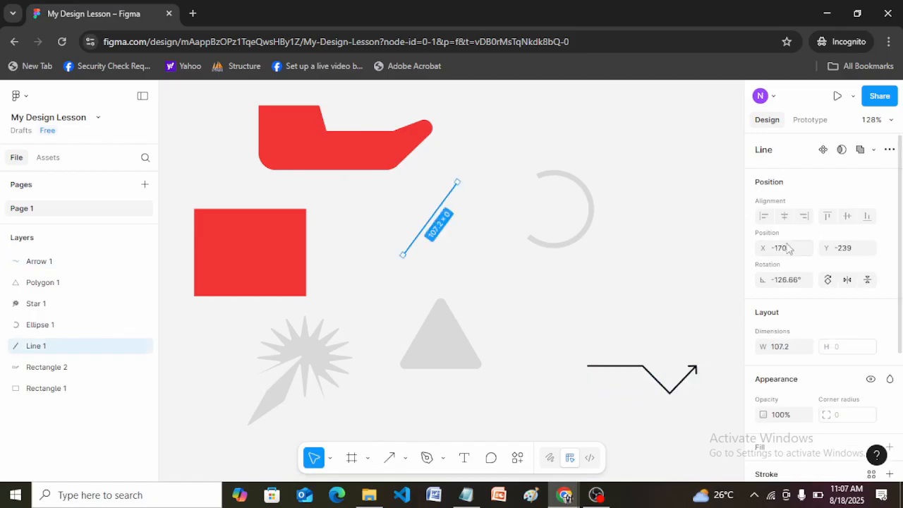
left_click(789, 281)
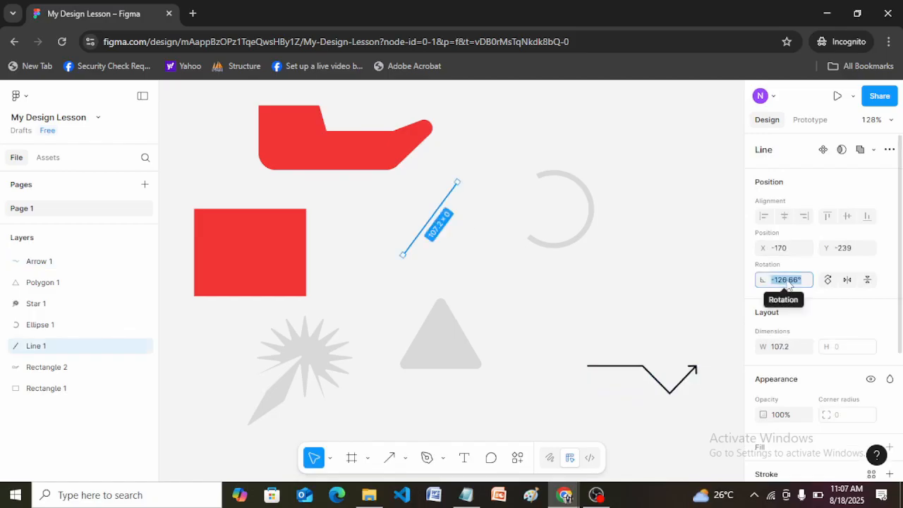
type("0")
key("Return")
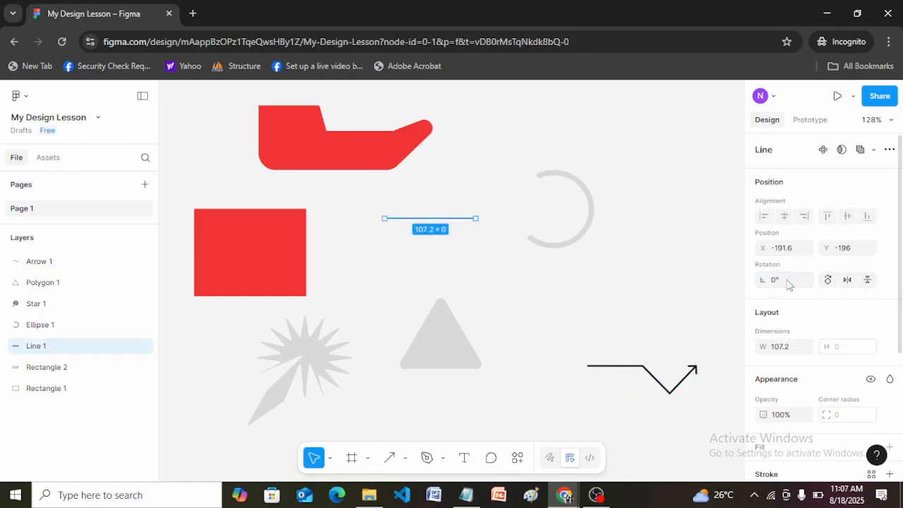
left_click(592, 261)
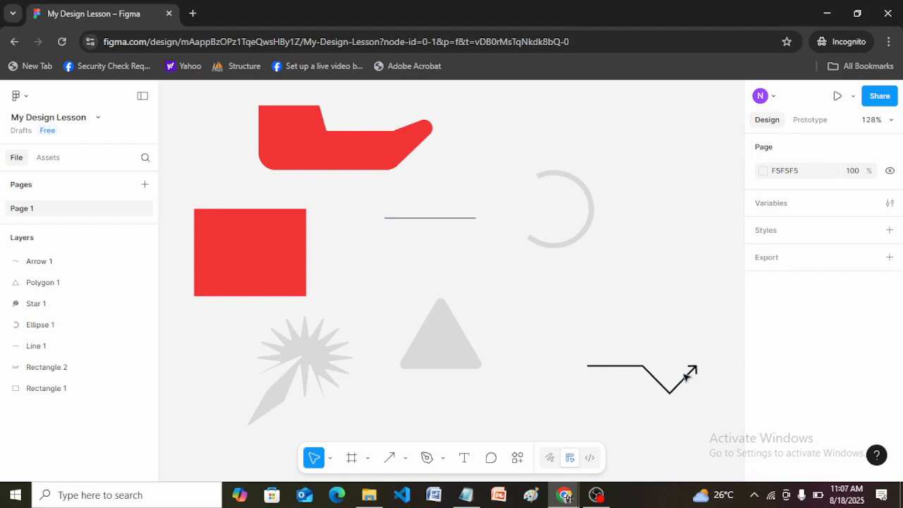
Step: Move the bent arrow beside the triangle to X -40, Y -63, and try stroke position Center before setting it to Outside
left_click(692, 376)
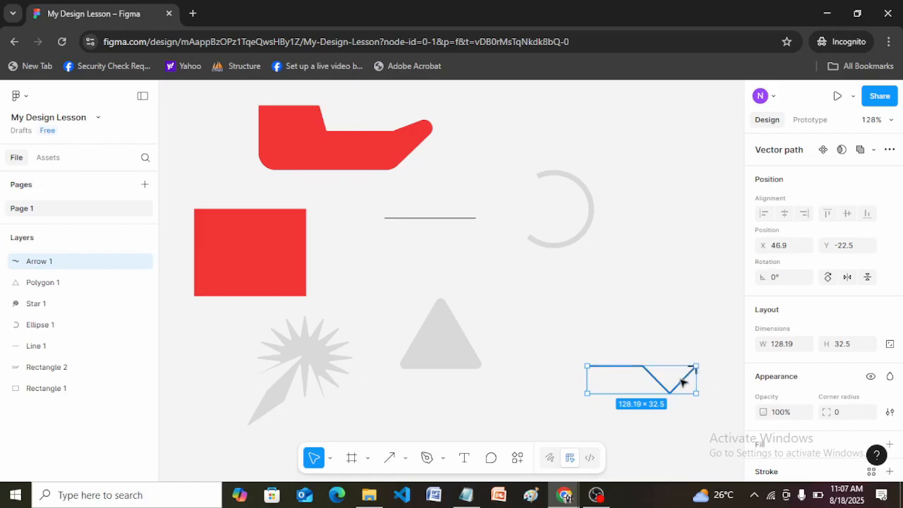
left_click_drag(681, 382, 607, 346)
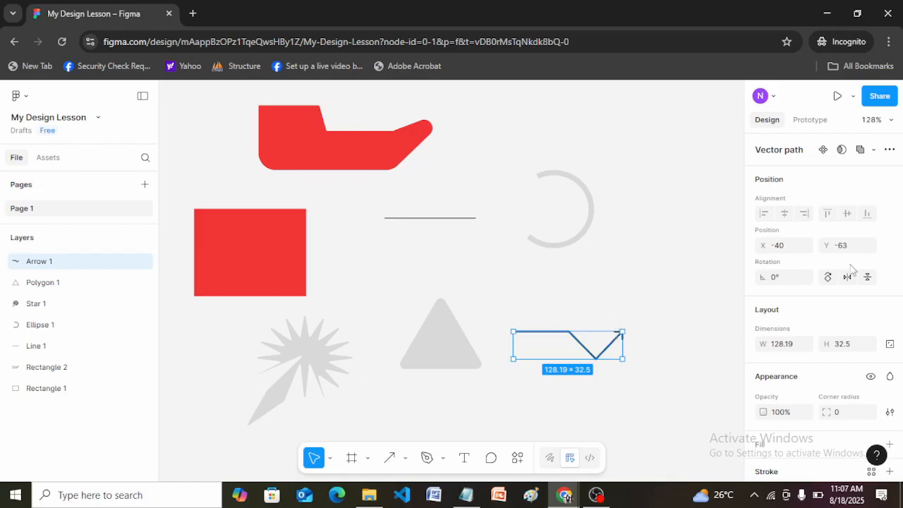
left_click_drag(896, 258, 901, 372)
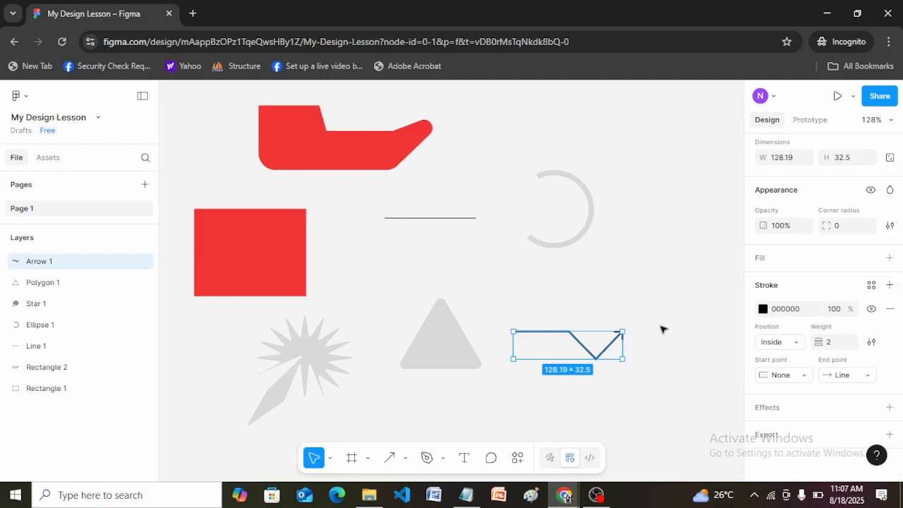
left_click(796, 343)
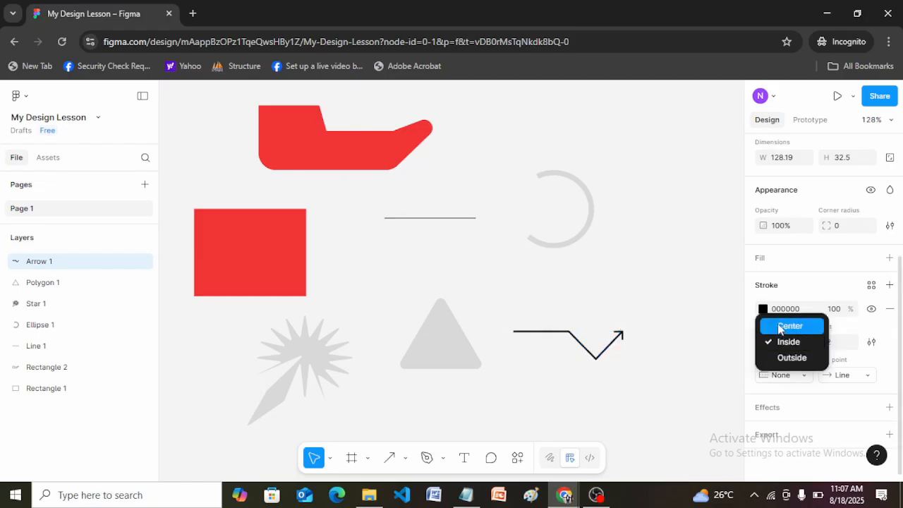
left_click(780, 329)
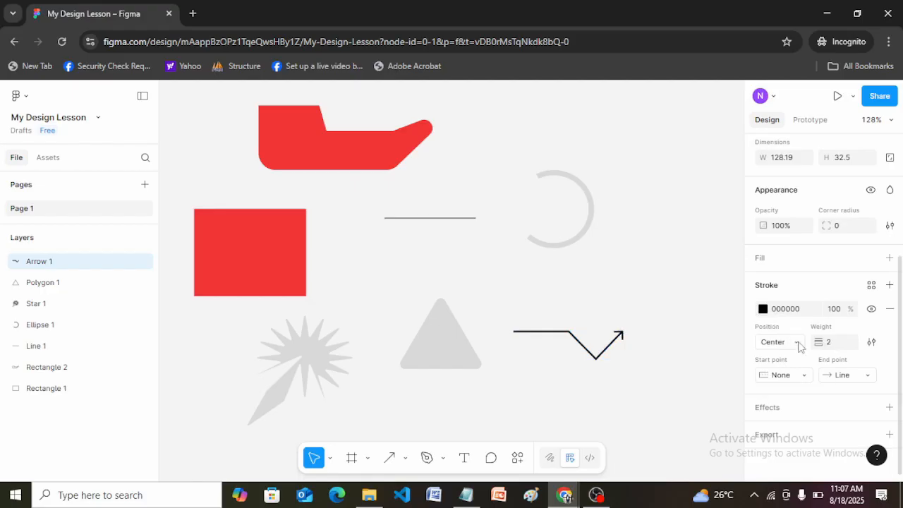
left_click(799, 344)
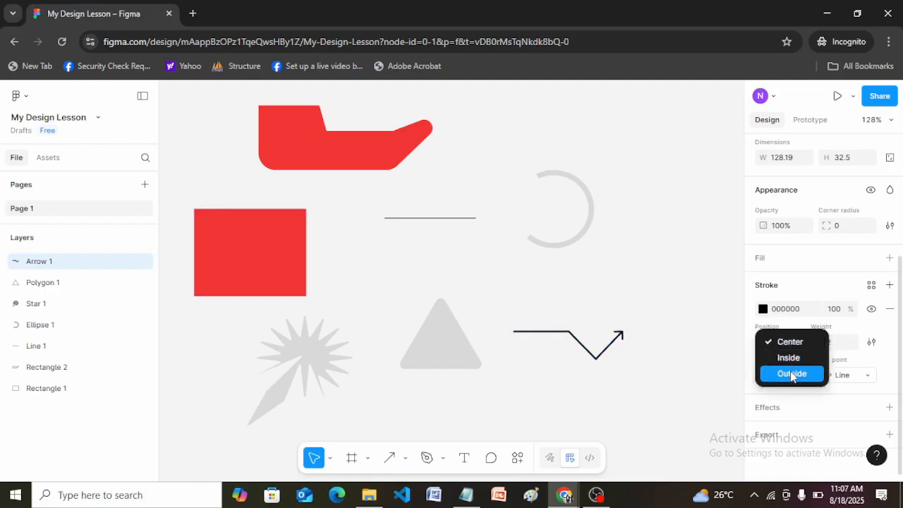
left_click(792, 375)
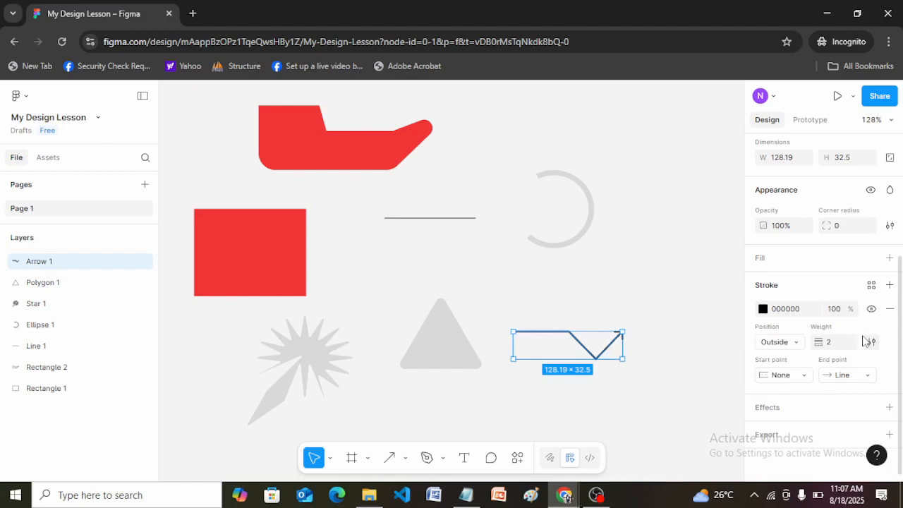
Step: Set the bent arrow's stroke weight to 5
left_click(830, 345)
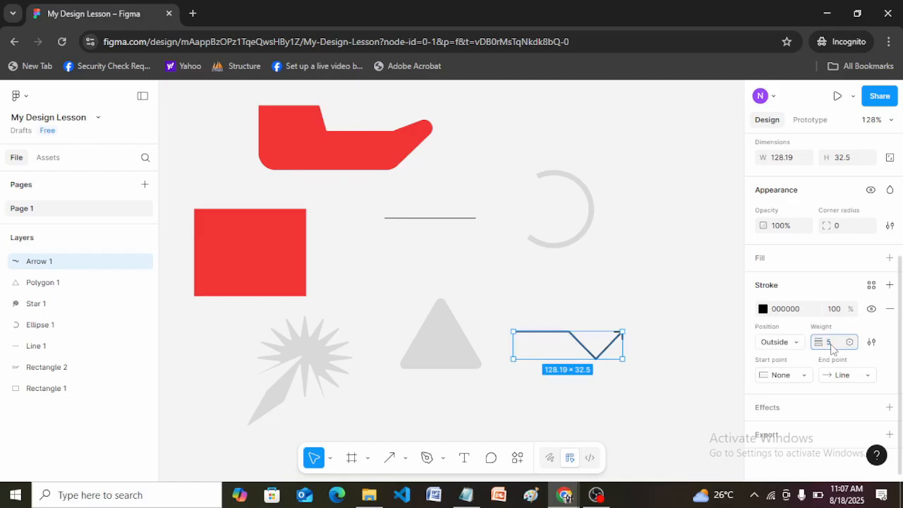
type("5")
key("Return")
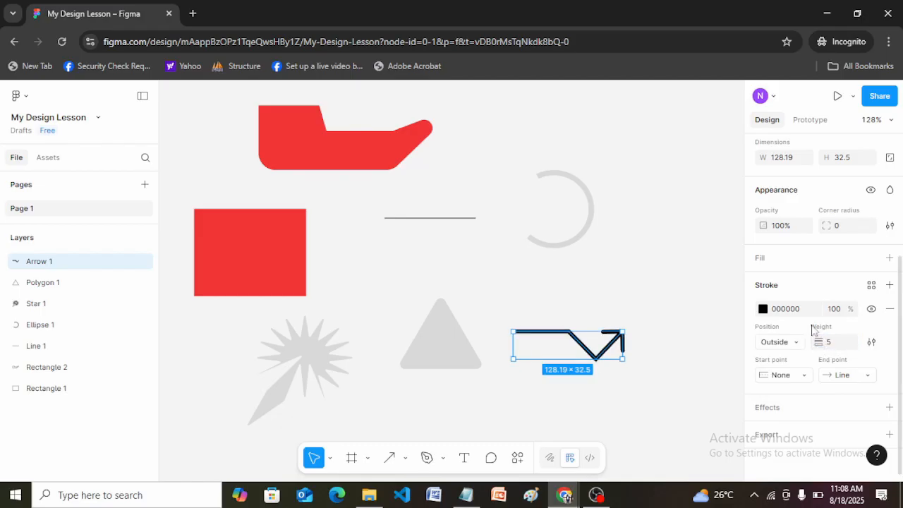
Step: Try a Round start point on the bent arrow's stroke, change it to Square, and deselect the arrow
left_click(803, 375)
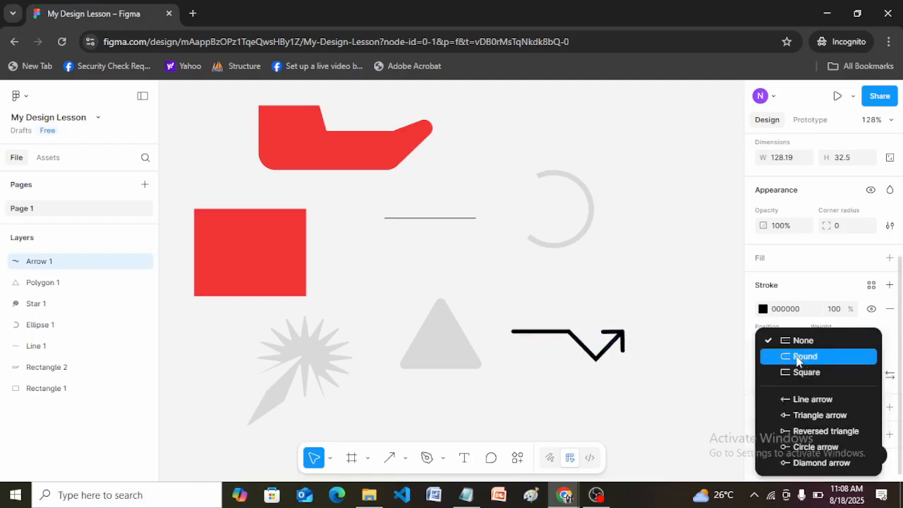
left_click(799, 358)
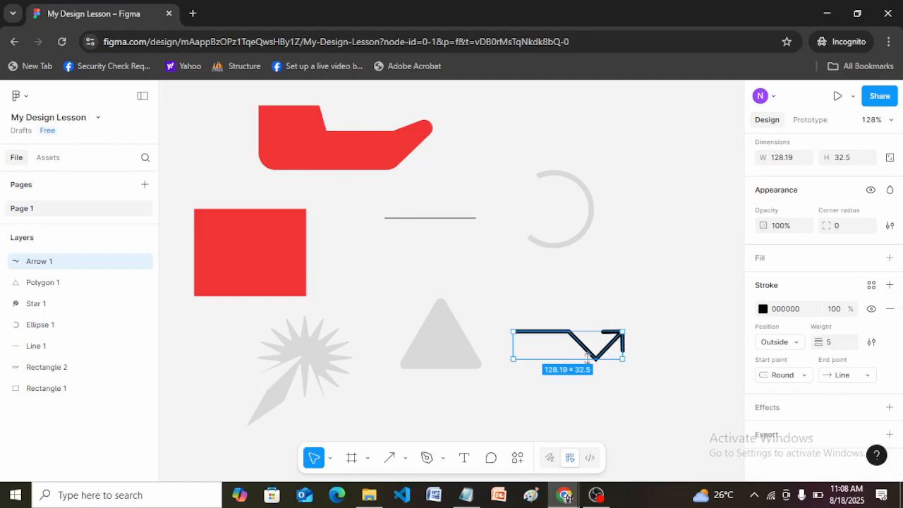
left_click(798, 375)
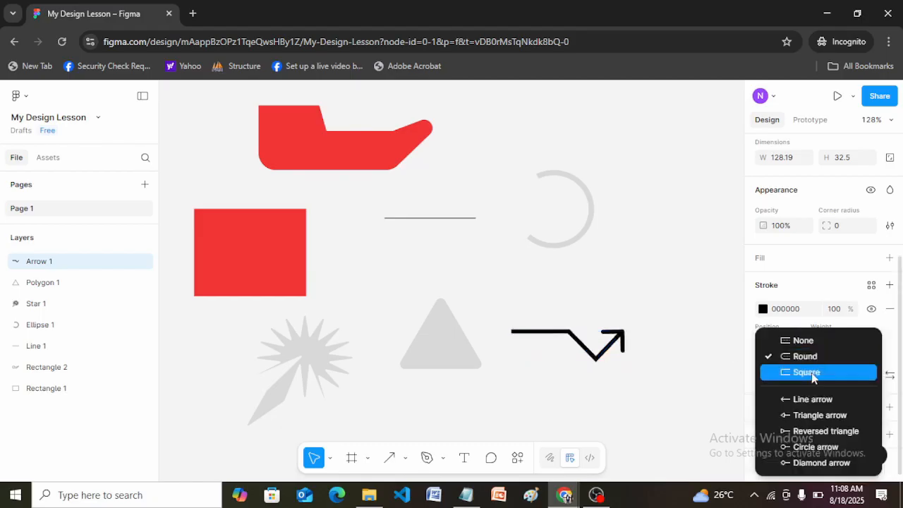
left_click(806, 373)
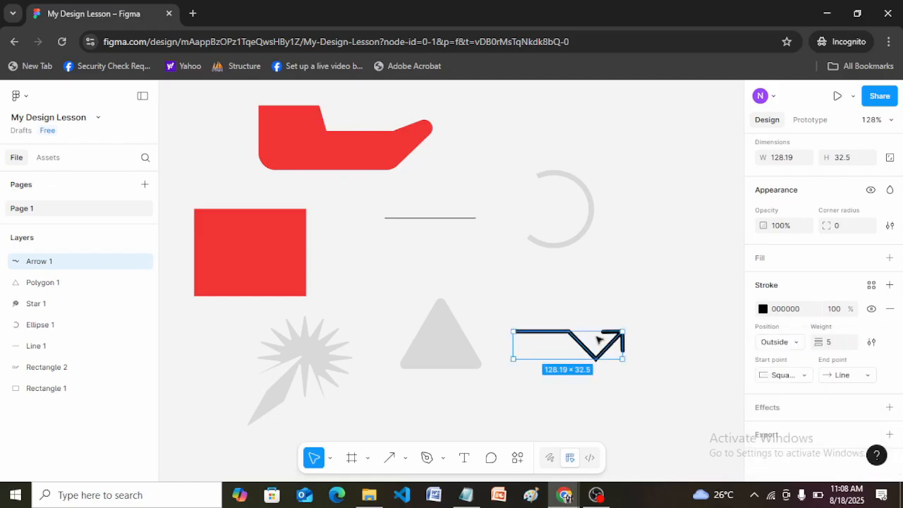
left_click(651, 291)
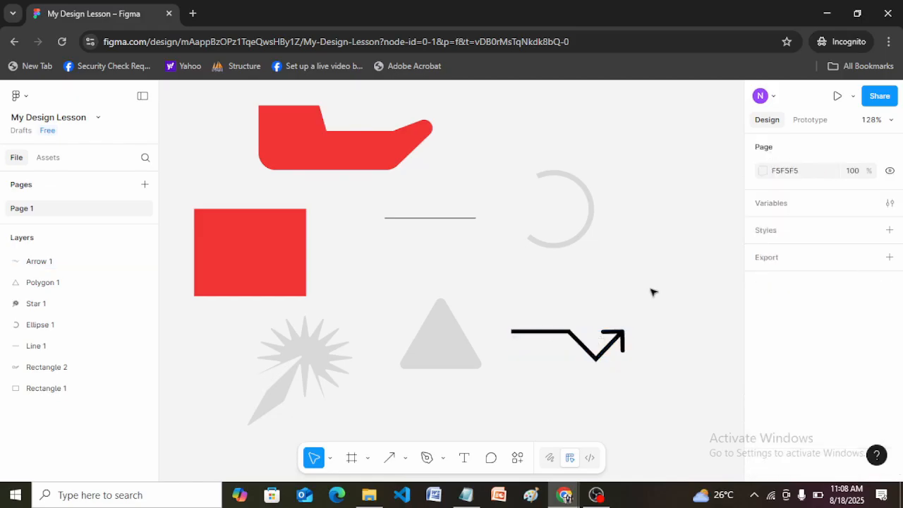
Step: Reopen the bent arrow for vector editing and switch its start point to Round and back to Square
left_click(618, 334)
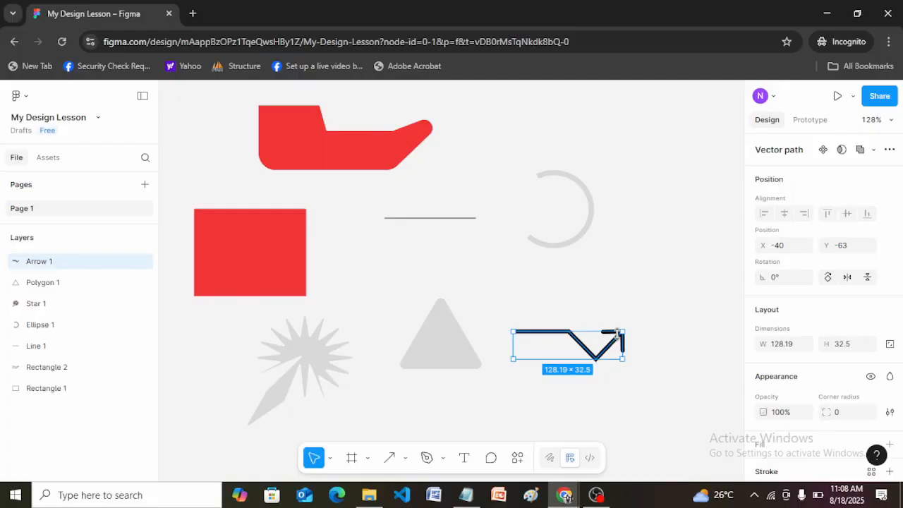
double_click(617, 334)
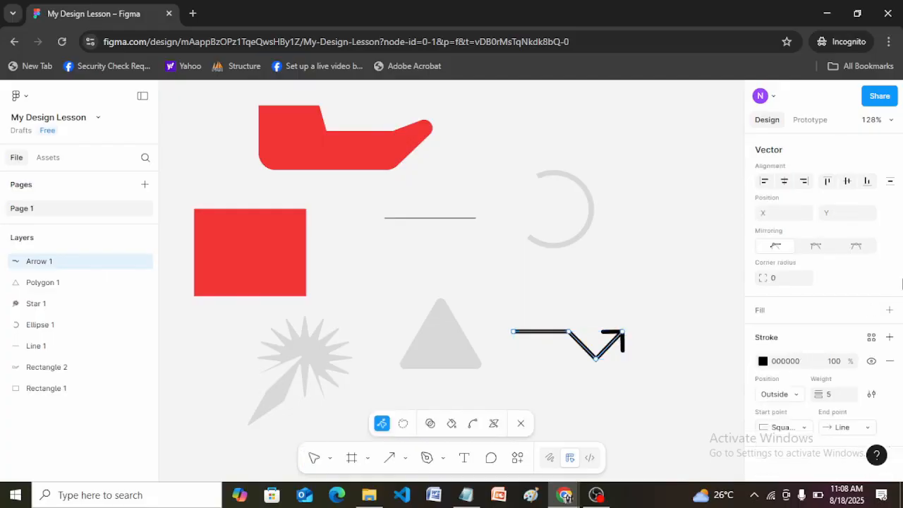
left_click(803, 428)
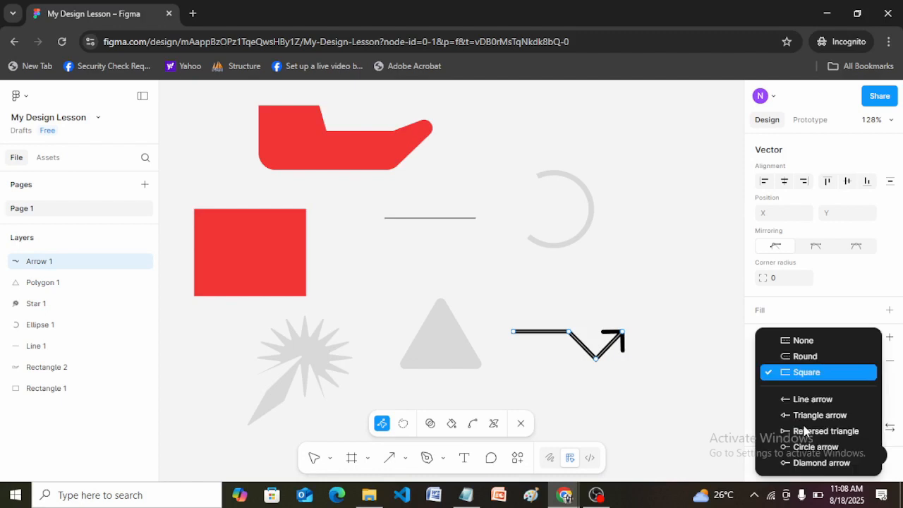
left_click(789, 358)
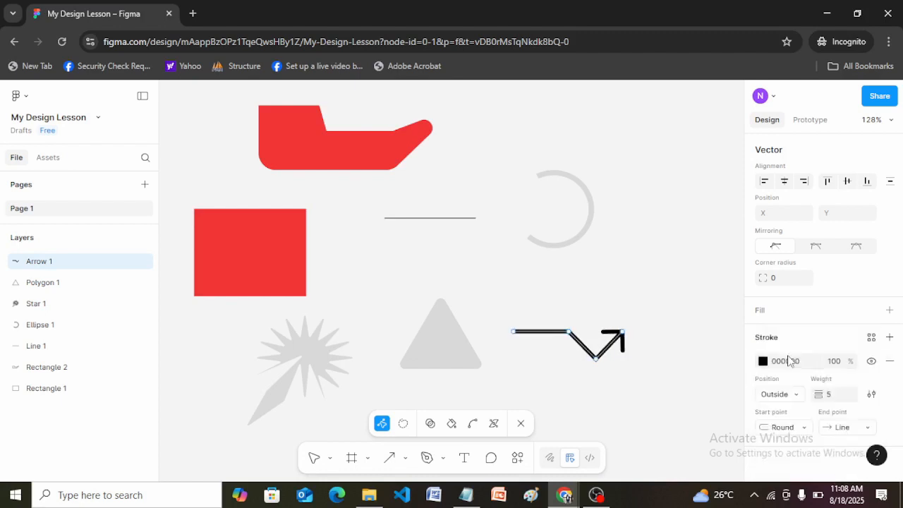
left_click(804, 431)
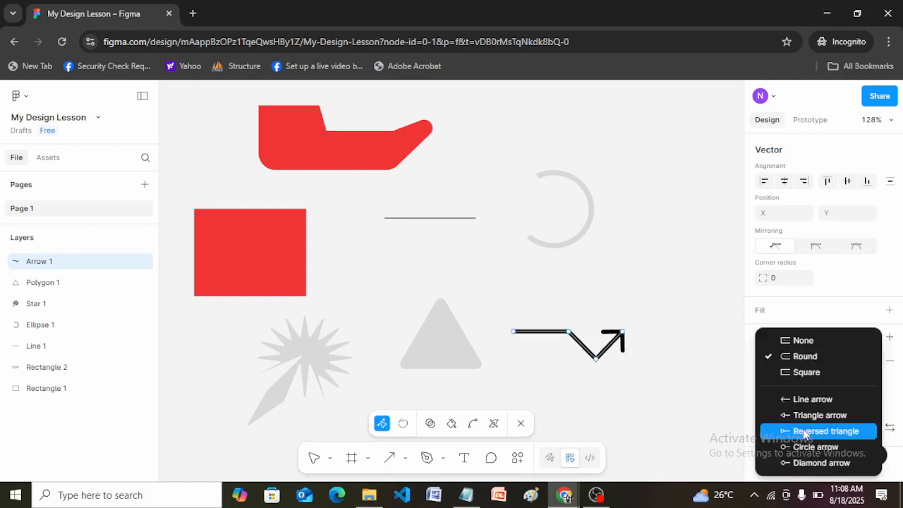
left_click(796, 373)
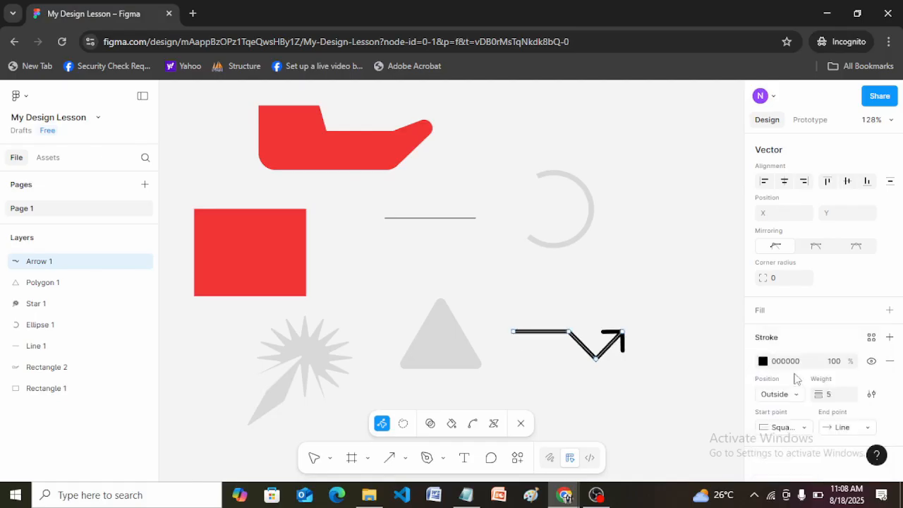
Step: Try a Round start point on the bent arrow, change it to Diamond arrow, and set its end point to Circle arrow
left_click(802, 428)
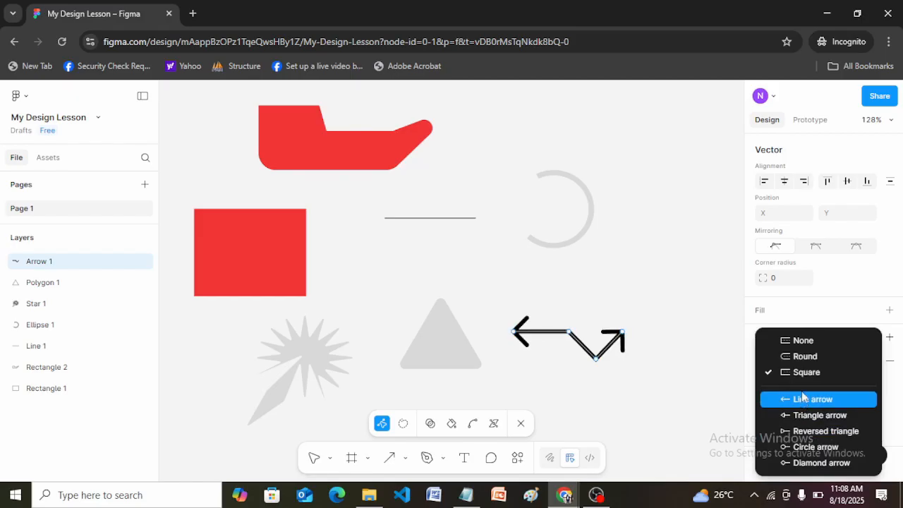
left_click(804, 356)
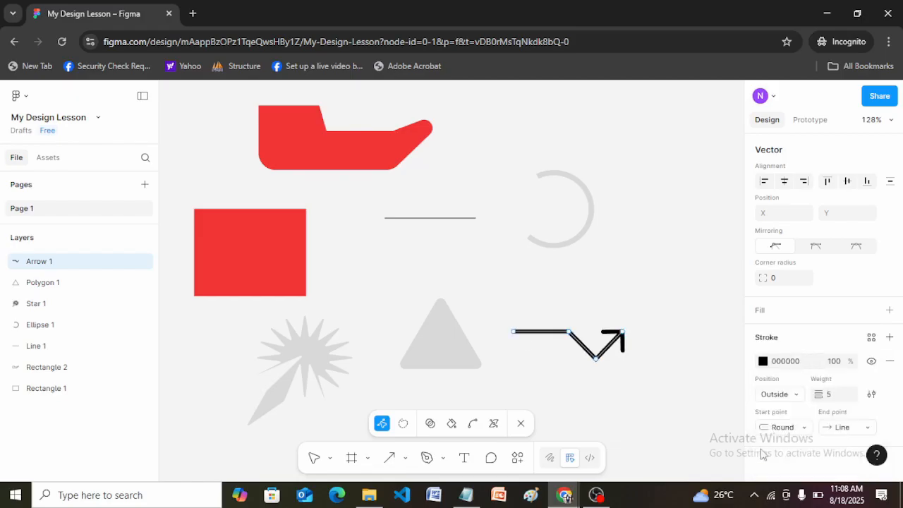
left_click(804, 427)
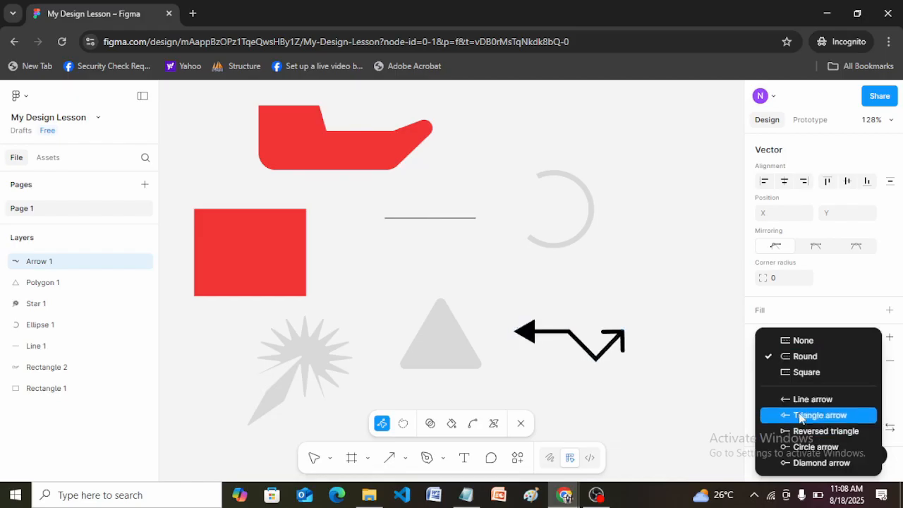
left_click(804, 464)
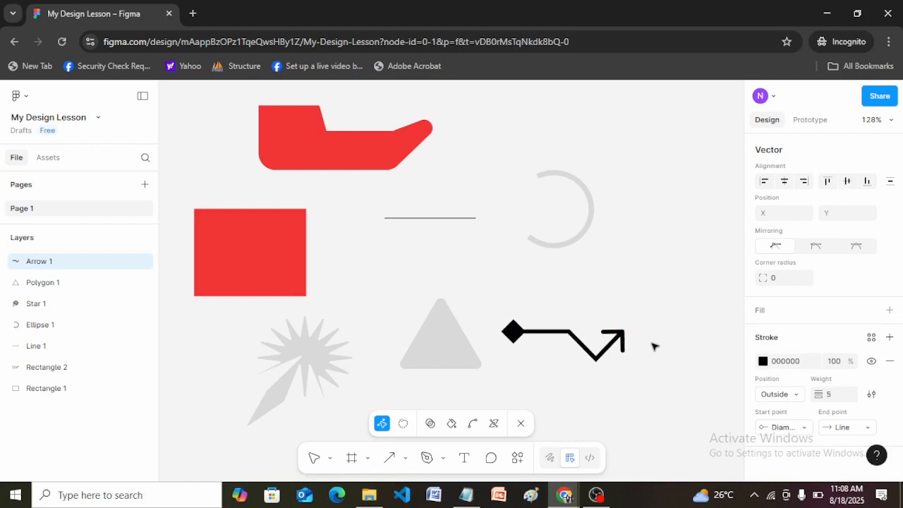
left_click(867, 428)
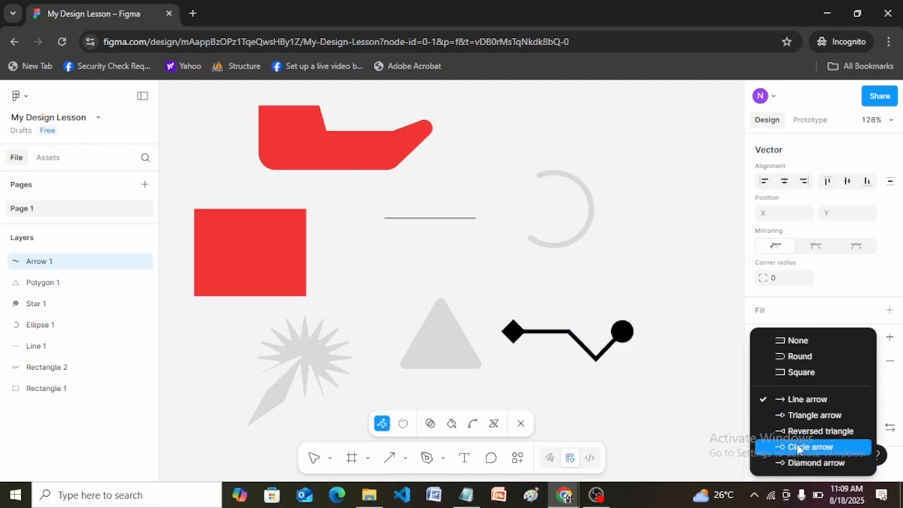
left_click(798, 447)
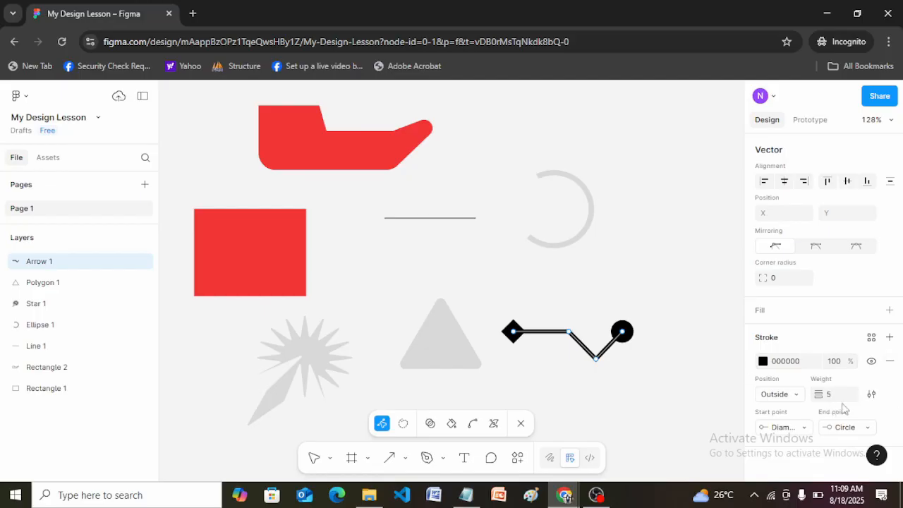
Step: Try stroke colors 240F0F and 8C7C7C on the bent arrow, set the color to 261818, and finish vector editing
left_click(763, 361)
left_click(675, 334)
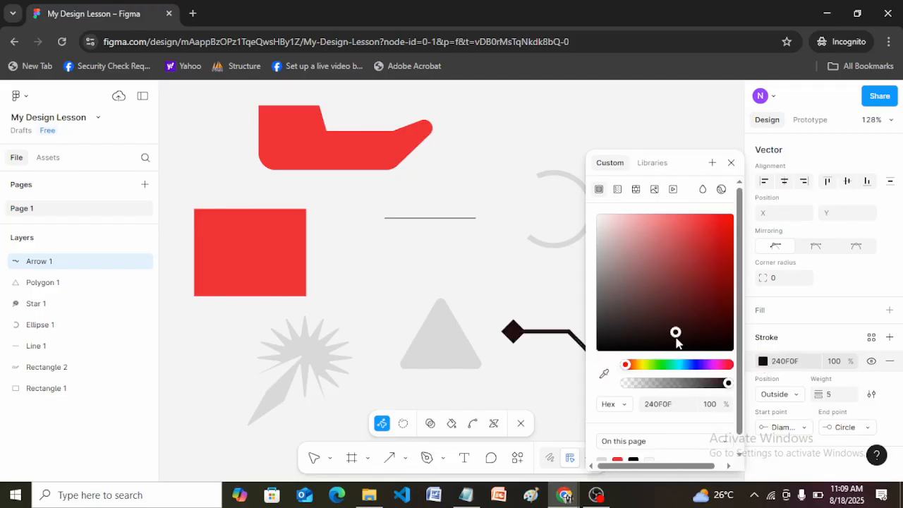
left_click(611, 277)
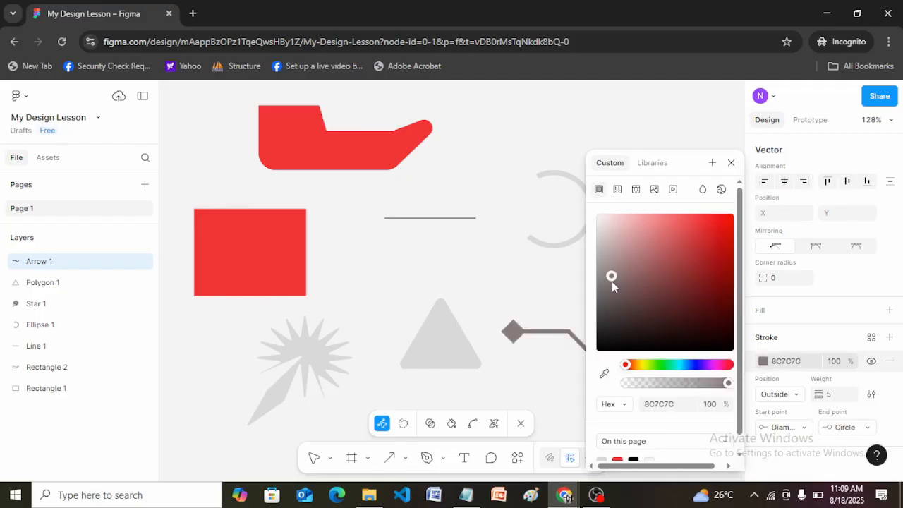
left_click(648, 330)
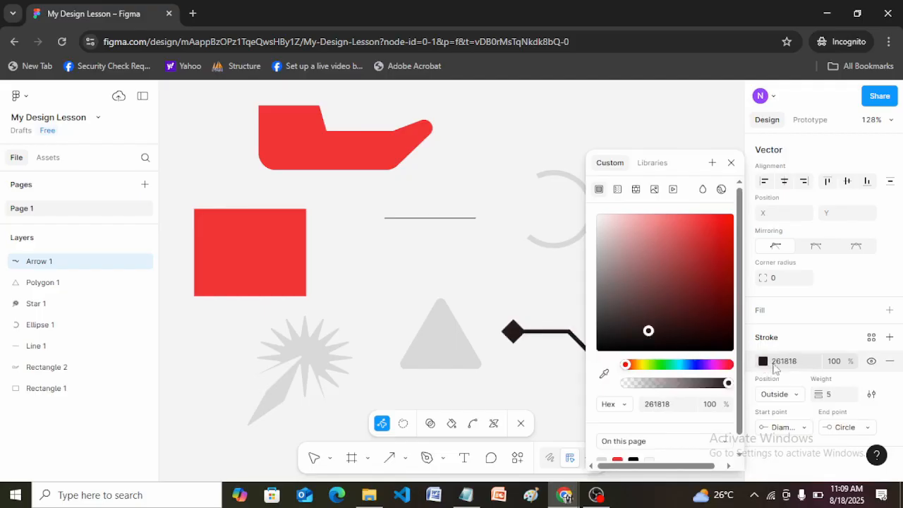
left_click(835, 343)
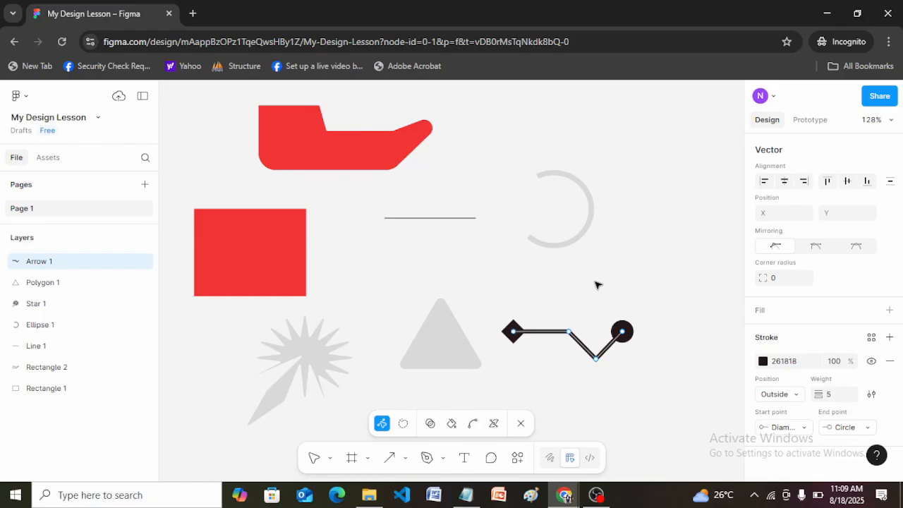
left_click(633, 305)
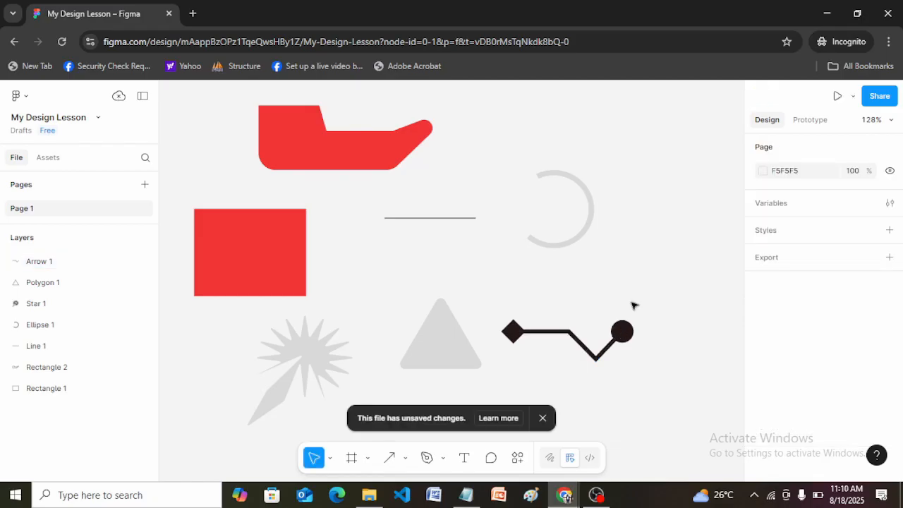
Step: Delete all the shapes from Page 1, starting with the red vector shape and the ellipse arc
left_click(342, 143)
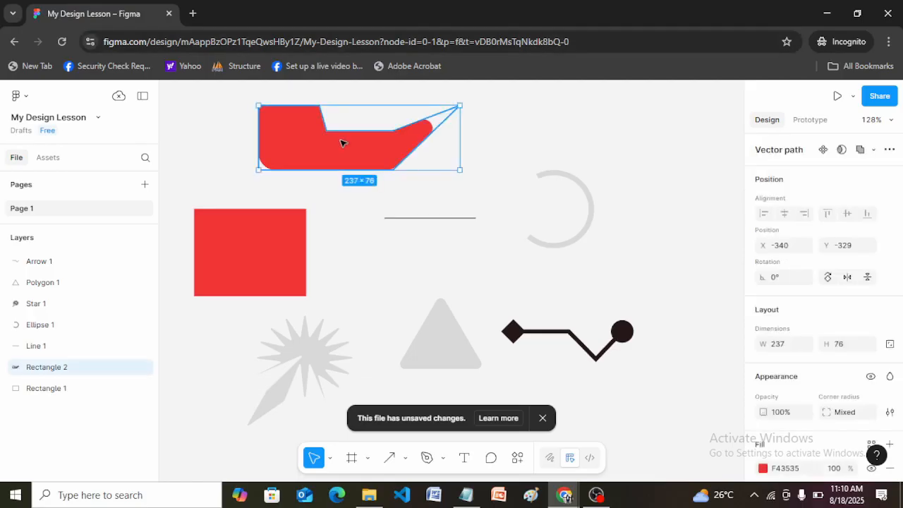
key("Delete")
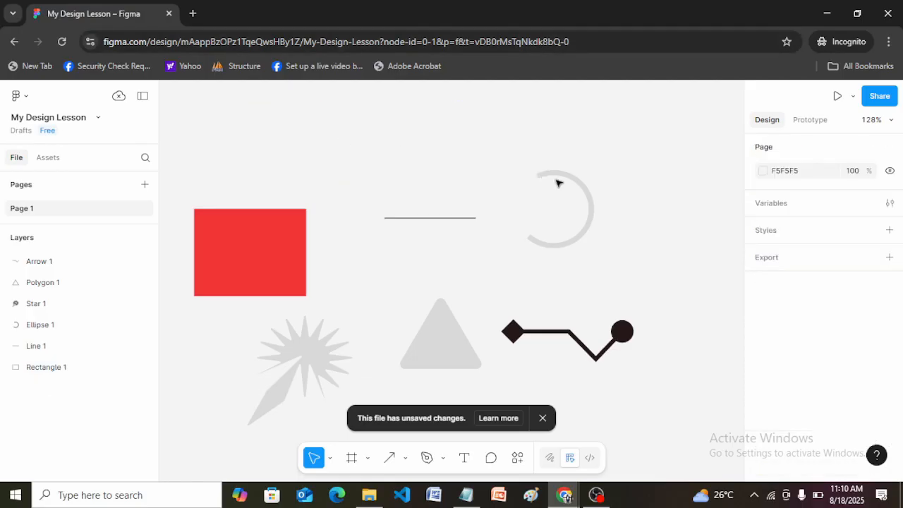
left_click(573, 183)
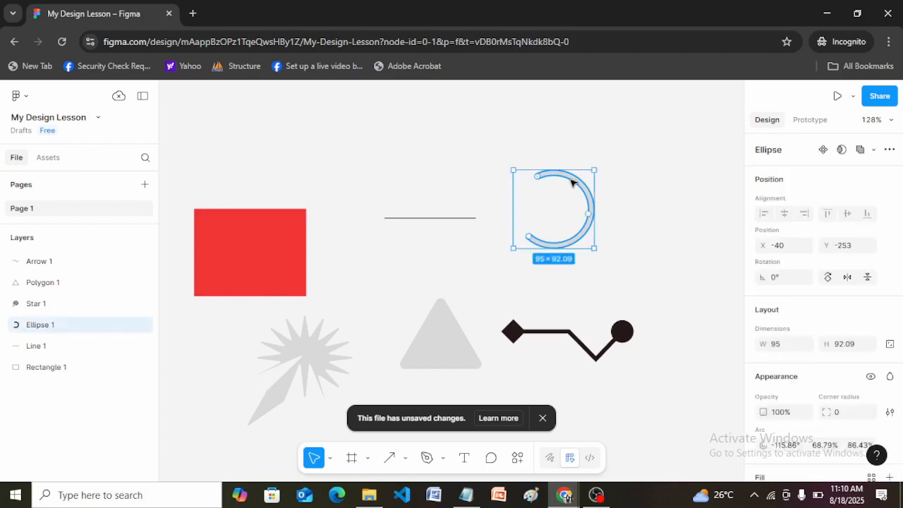
key("Delete")
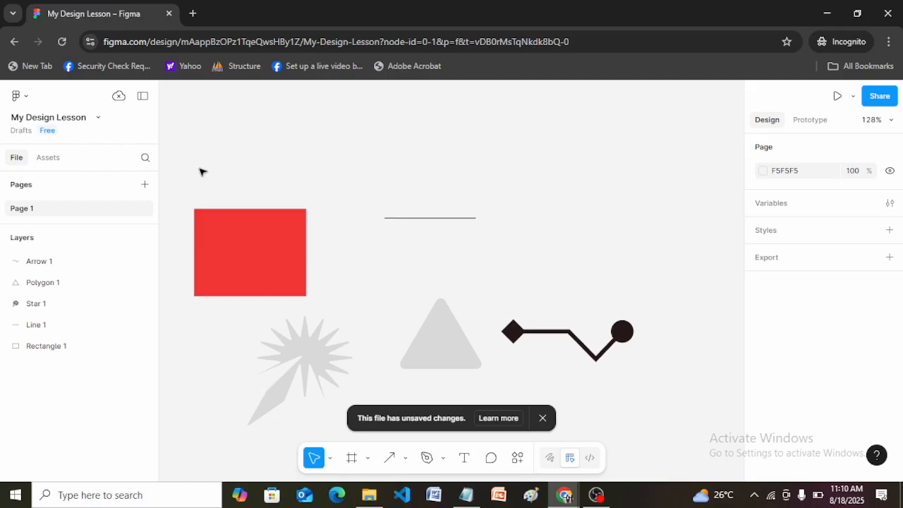
left_click_drag(173, 186, 654, 444)
key("Delete")
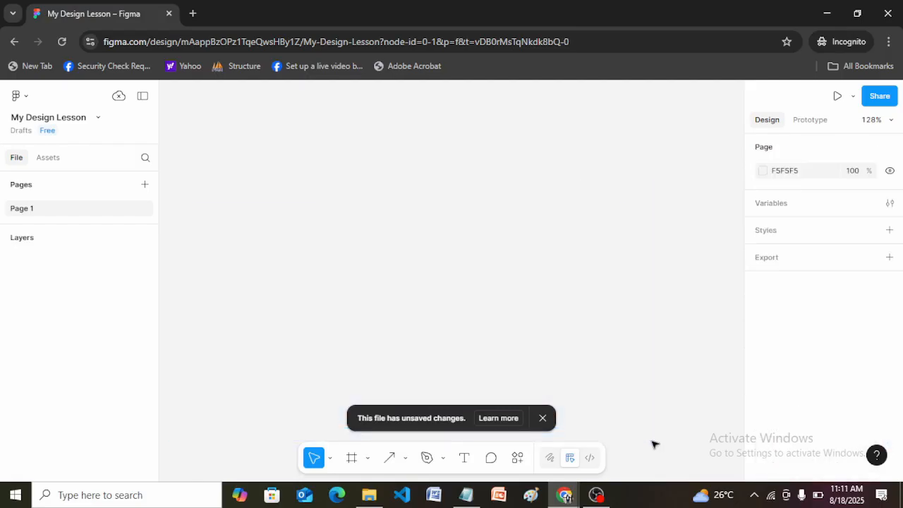
Step: Activate the Text tool, and enter the query "lorem ipsum generator" in a new browser tab
left_click(465, 457)
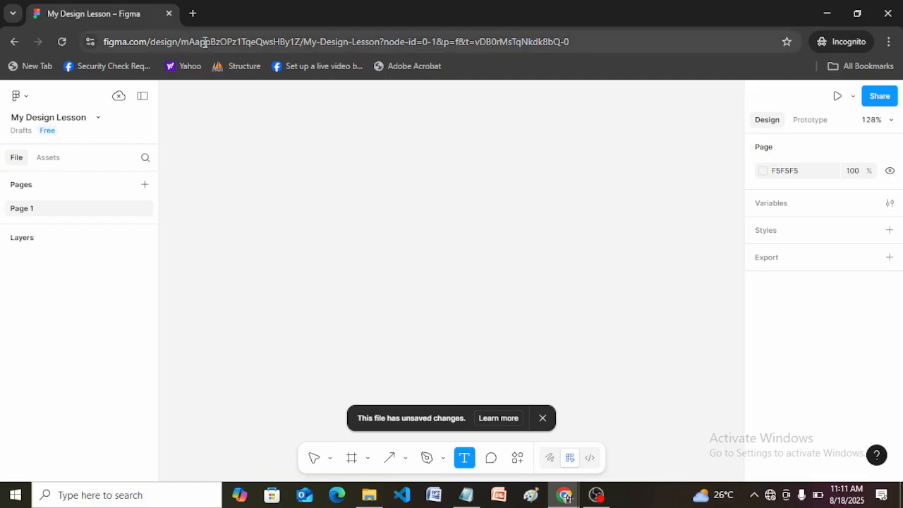
left_click(193, 14)
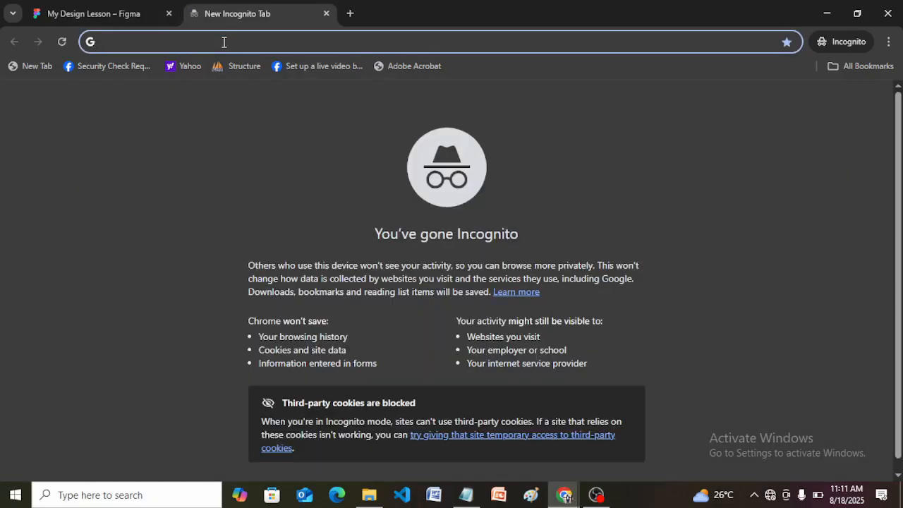
type("lore")
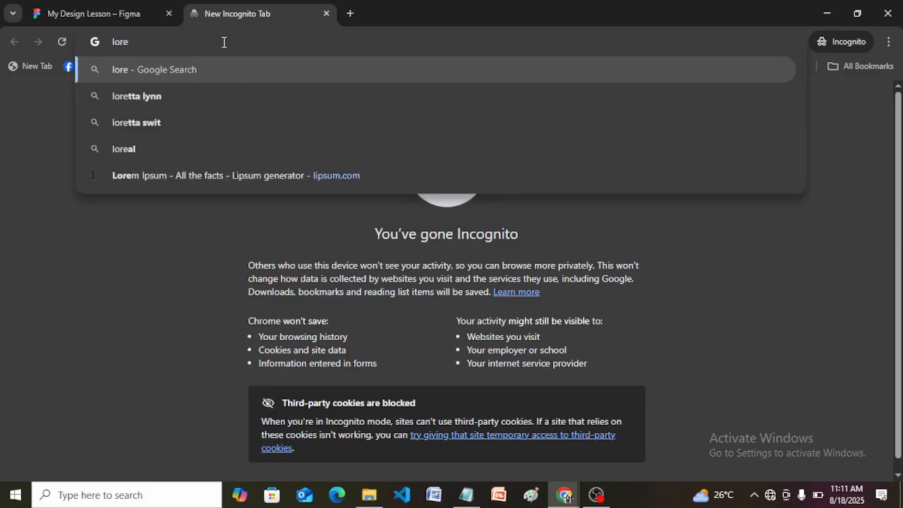
type("m ")
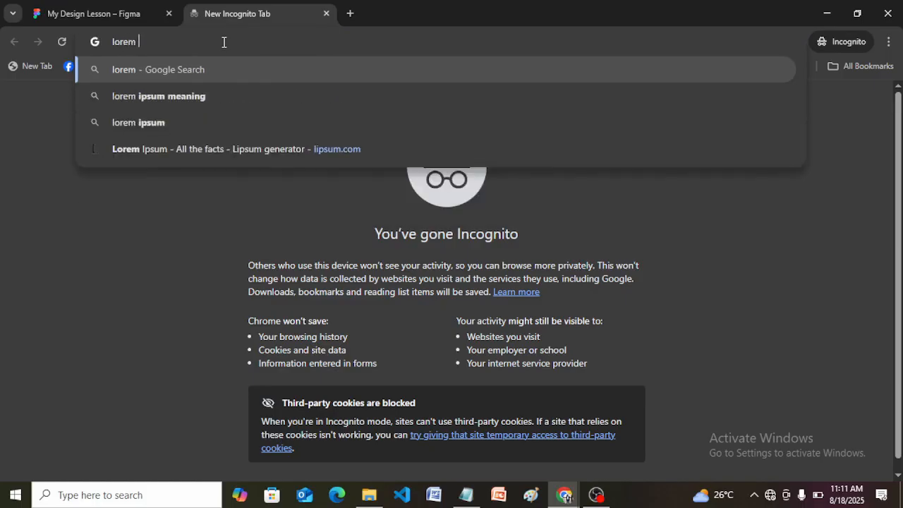
type("ipsum ")
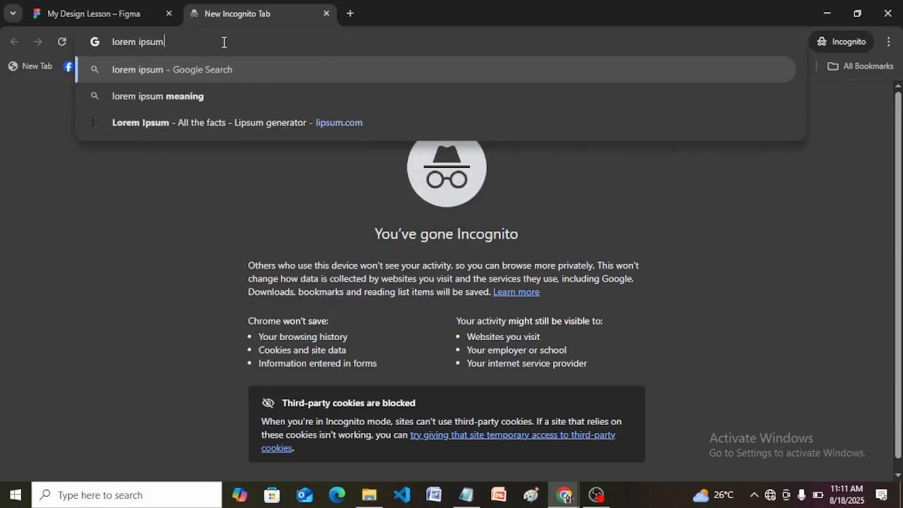
type("ge")
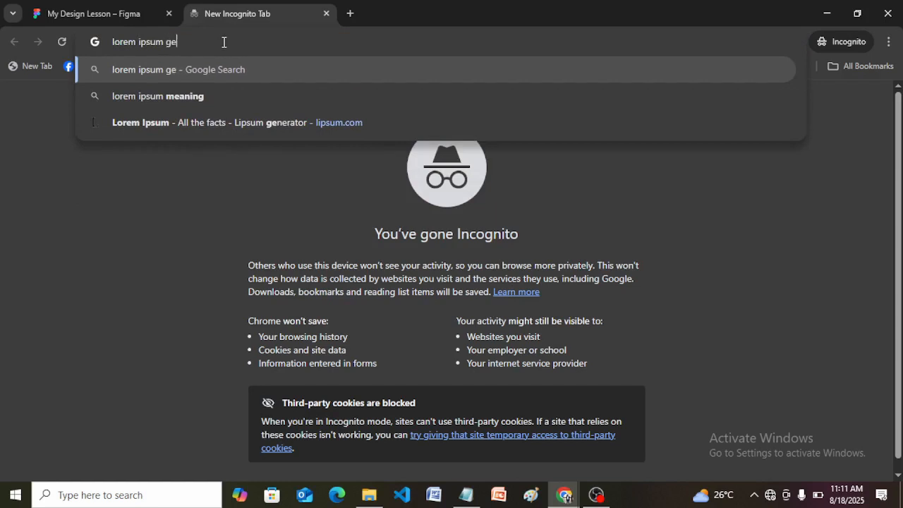
type("nerator")
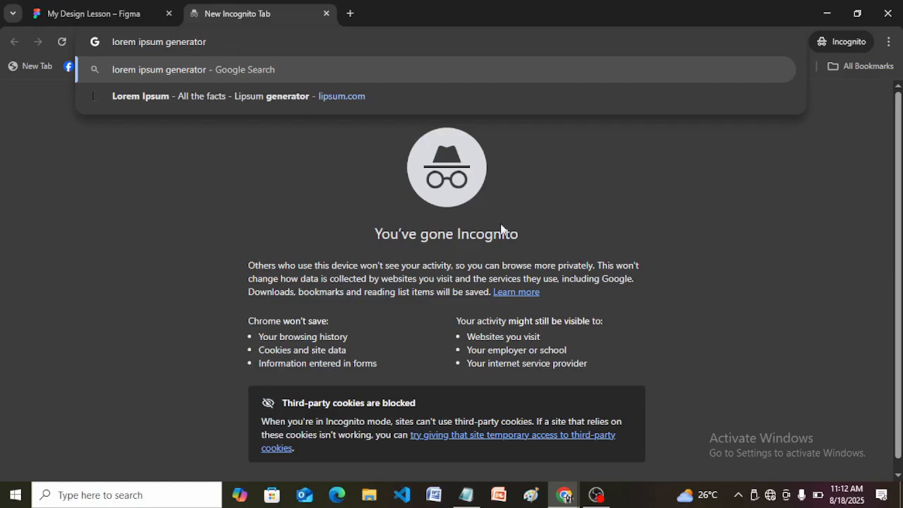
Step: Disconnect and reconnect the computer's secured Wi-Fi network, and return to the My Design Lesson file in Figma
left_click(772, 495)
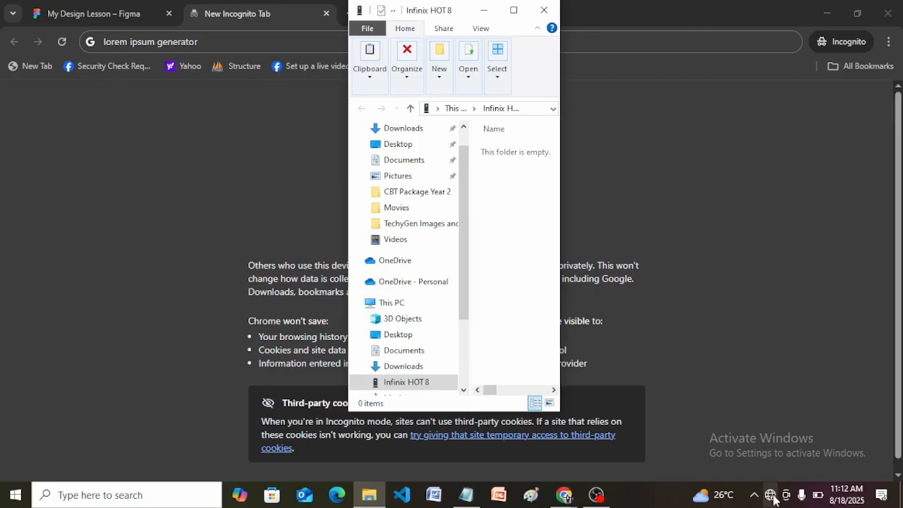
left_click(771, 496)
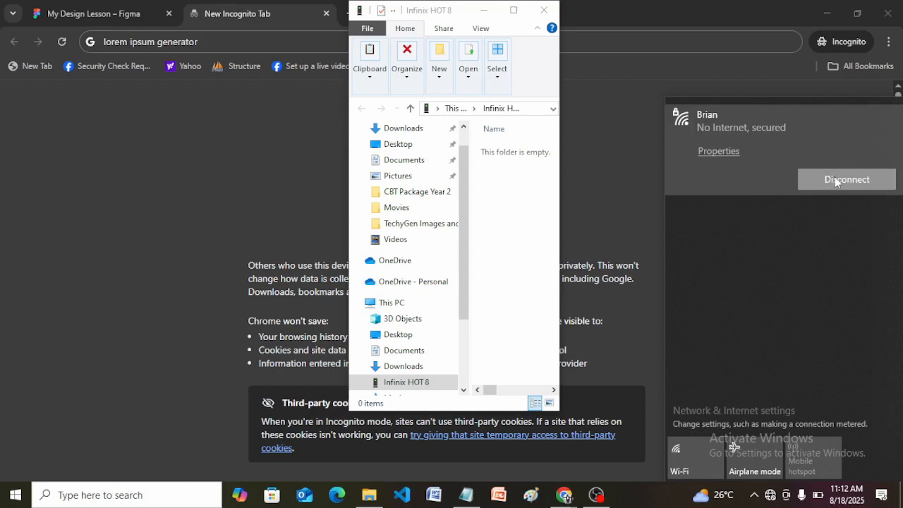
left_click(617, 199)
double_click(397, 233)
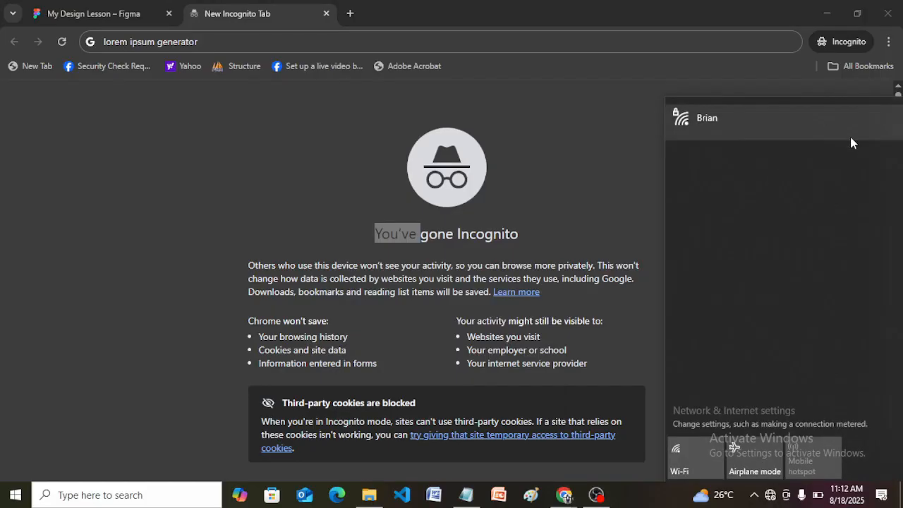
left_click(785, 122)
left_click(841, 175)
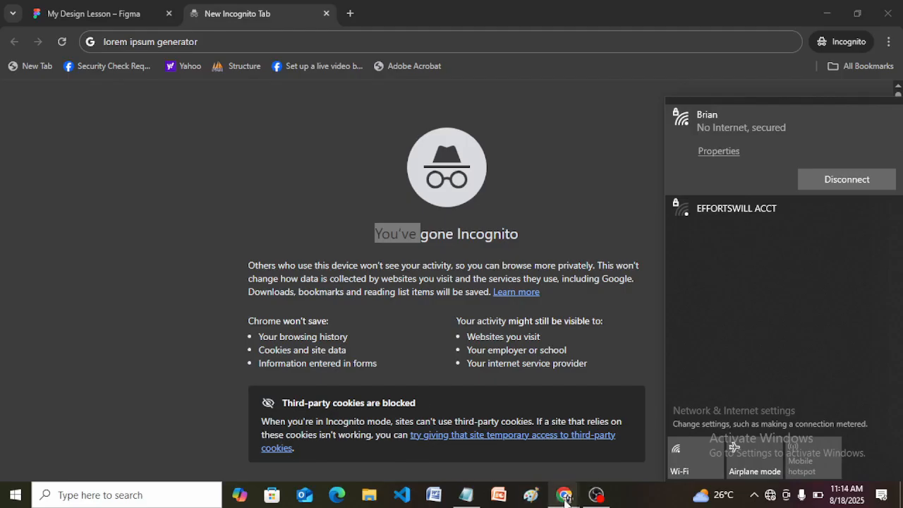
left_click(111, 17)
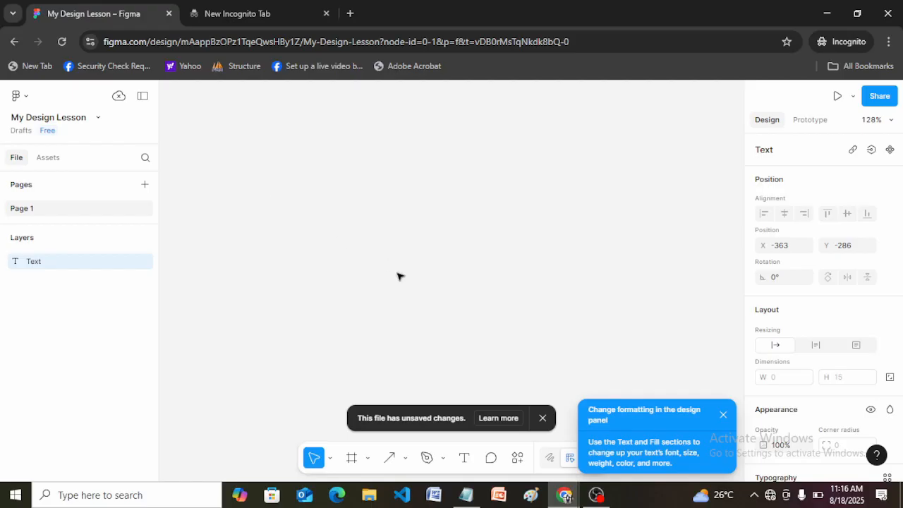
Step: Try both Text tool placements: a fixed-size text box about 279 × 86, and a single auto-width text point below it
left_click(466, 458)
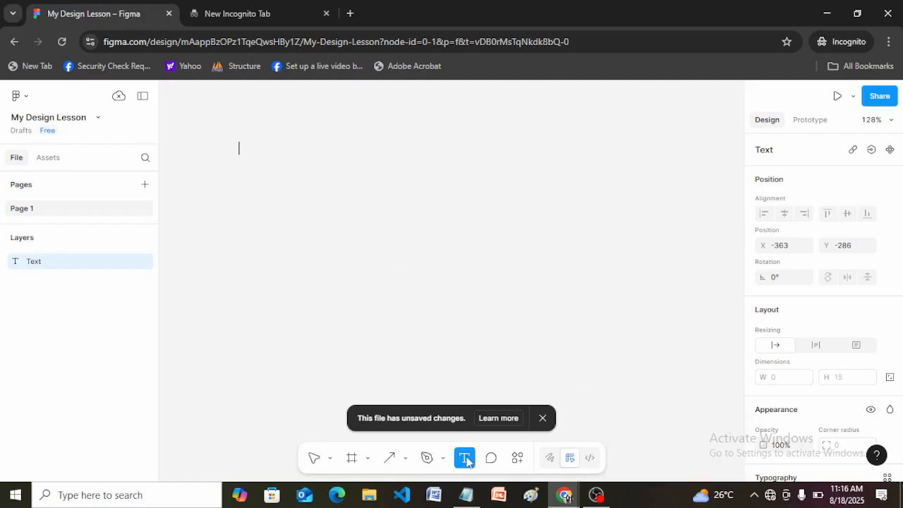
left_click_drag(256, 143, 493, 215)
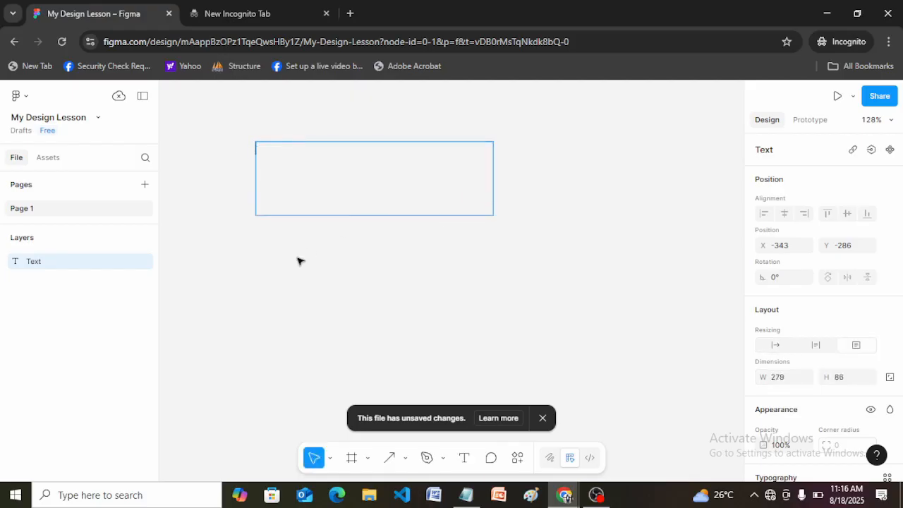
left_click(464, 459)
left_click(279, 268)
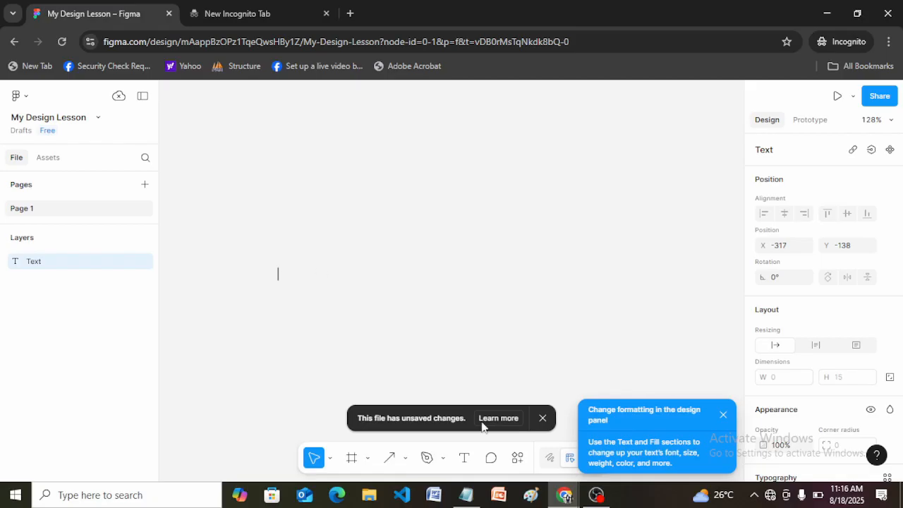
Step: Draw a text box about 276 × 118 and enter "This is me typing about the use of text tool in figma"
left_click(465, 460)
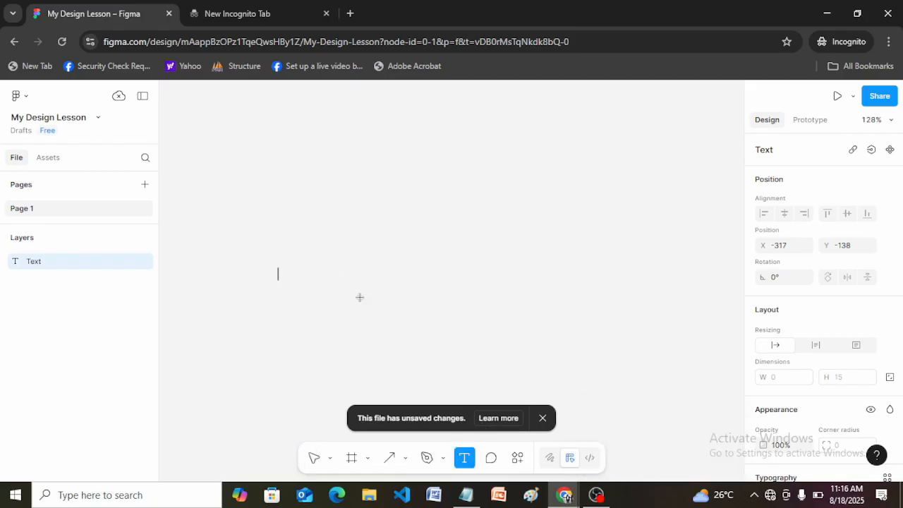
left_click_drag(250, 139, 484, 239)
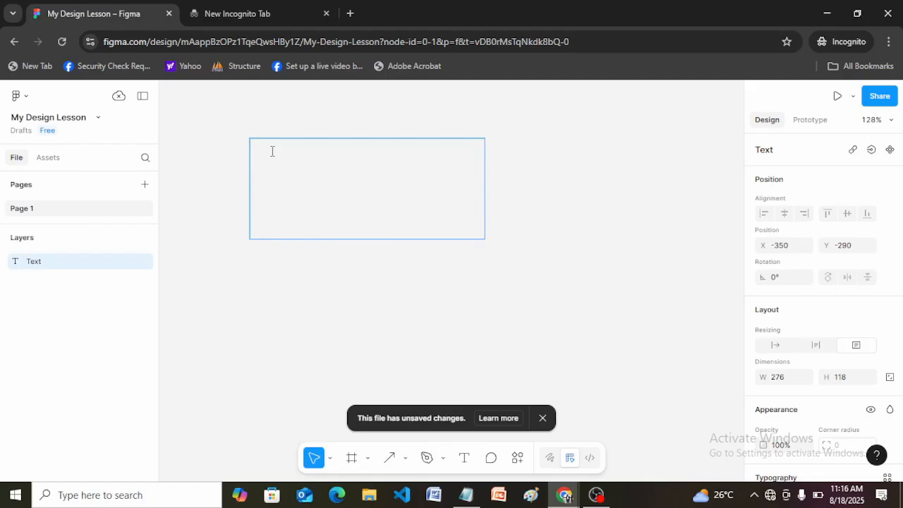
type("This is me typing ")
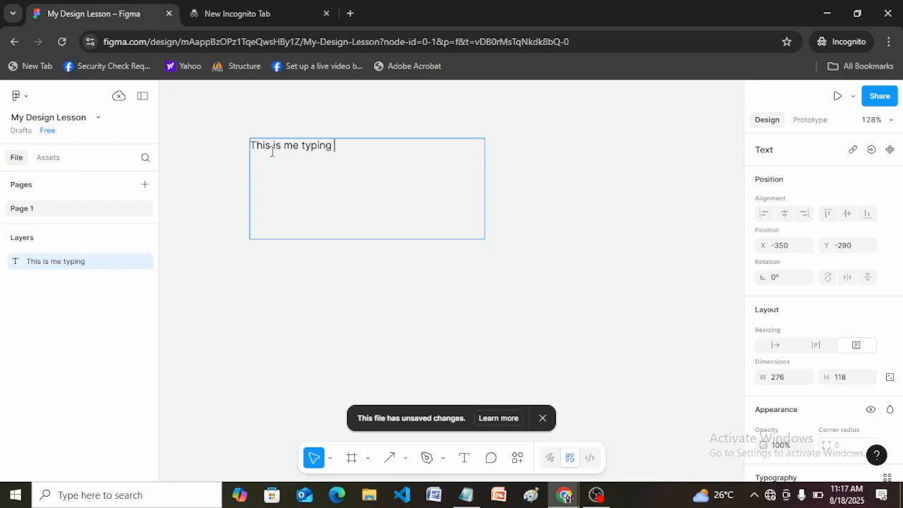
type("about the use")
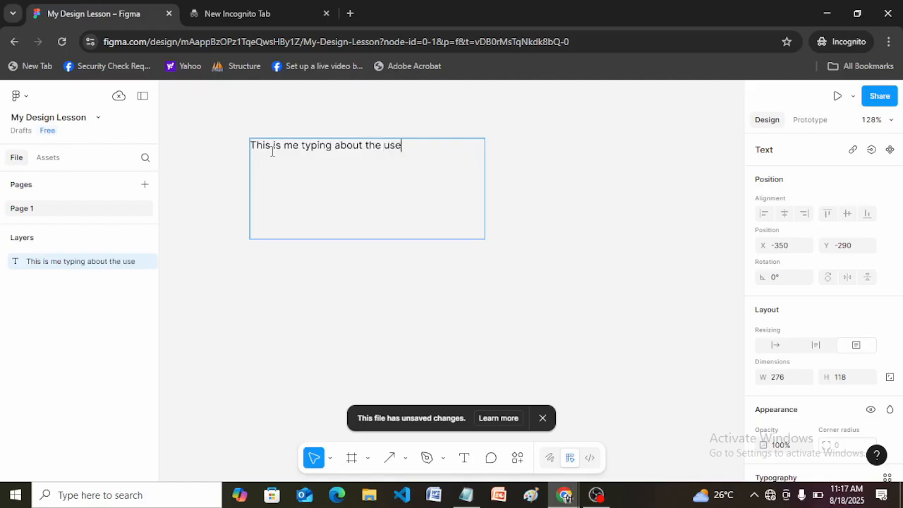
type(" of text tol")
key("BackSpace")
type("ol in ")
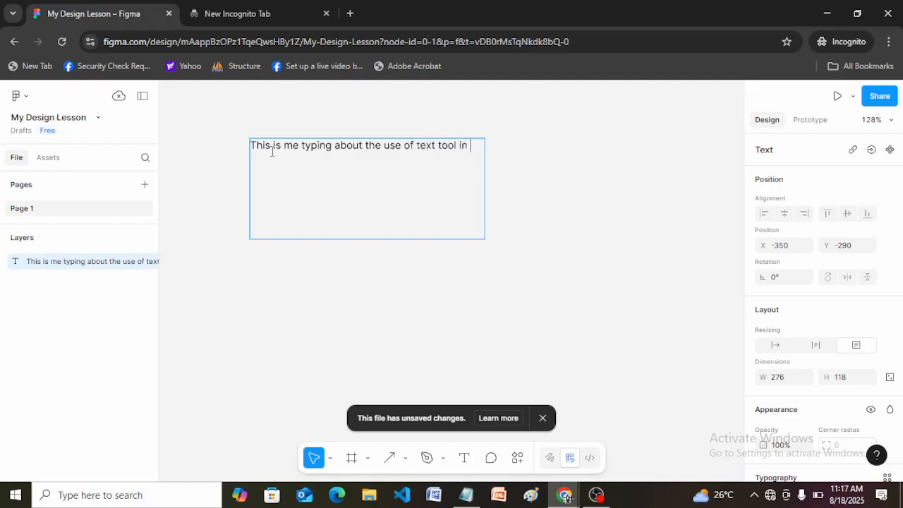
type("figma")
key("BackSpace")
Step: Continue the text in the box with ". this is still typing and still learning user interface design"
type(". this is still")
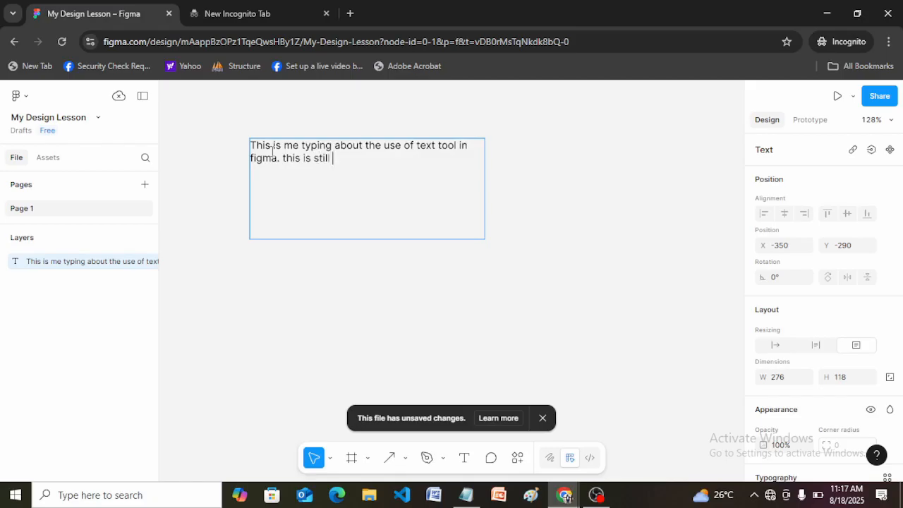
type(" typing and still")
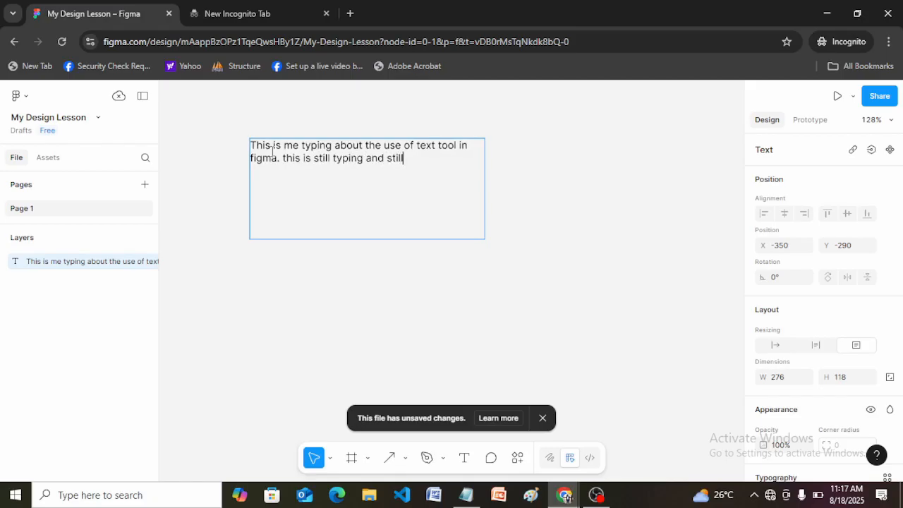
type(" learning user interface ")
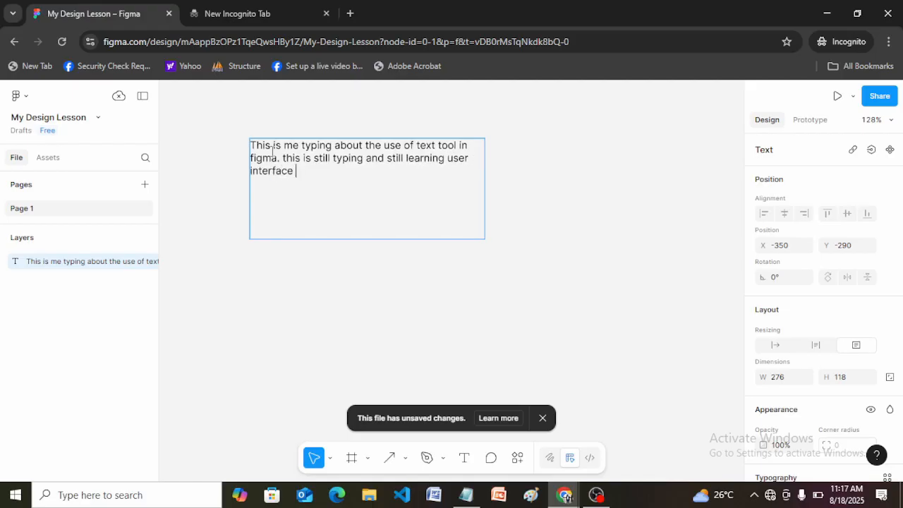
type("design")
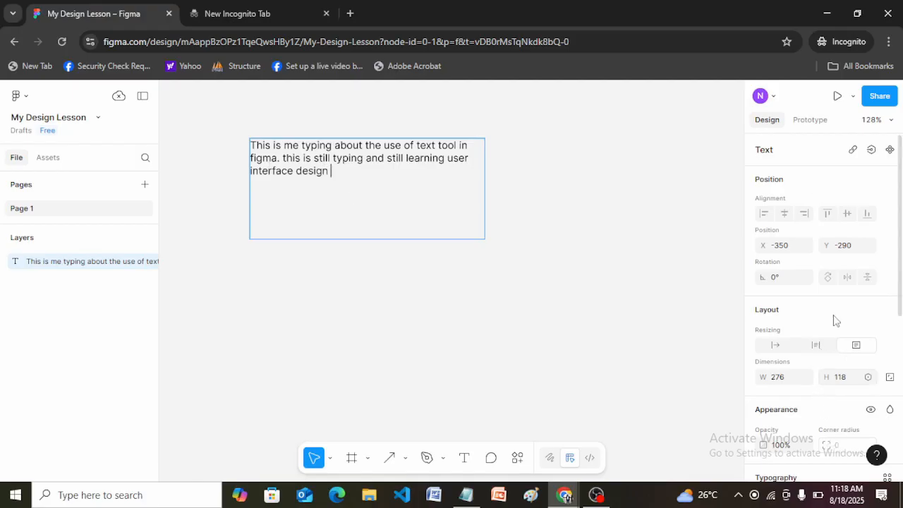
Step: Try a font size of 24 while still editing inside the text box
left_click_drag(900, 232, 902, 276)
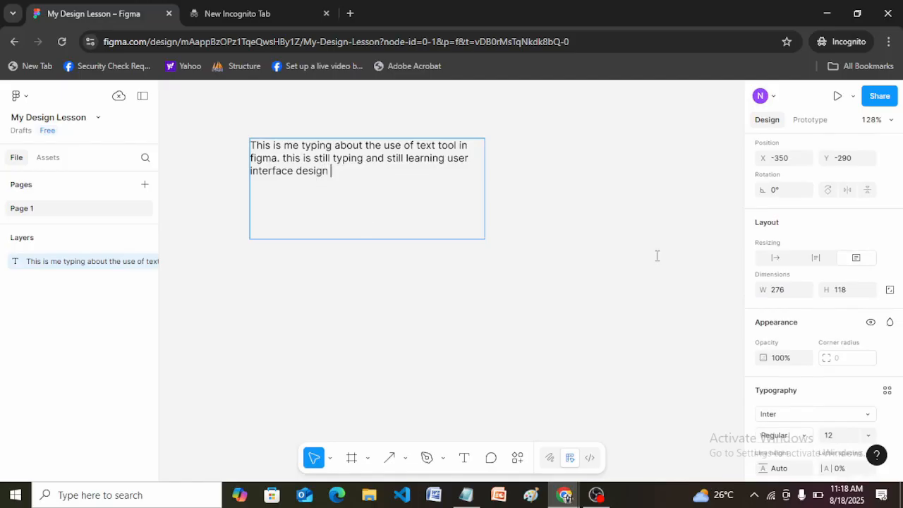
left_click(869, 438)
left_click(846, 327)
Step: Finish text editing, apply font size 24 to the whole text box, and undo that size change
key("Escape")
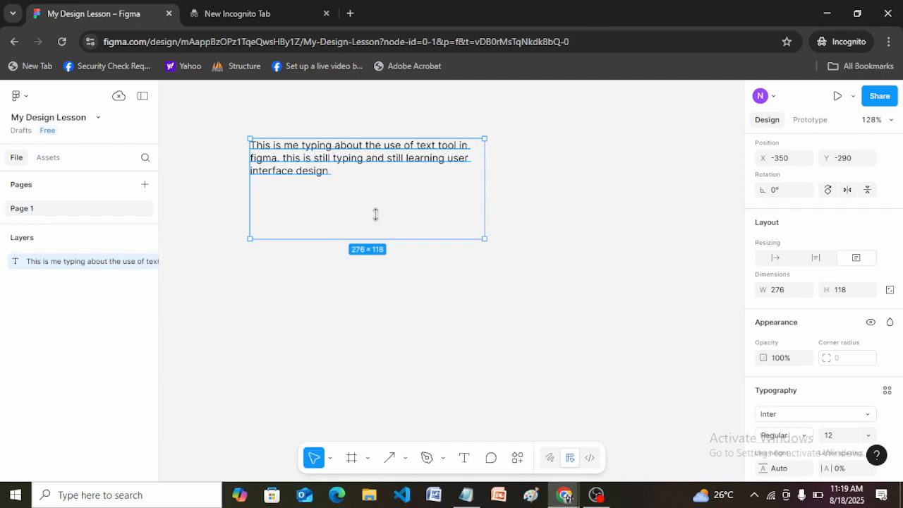
left_click(872, 437)
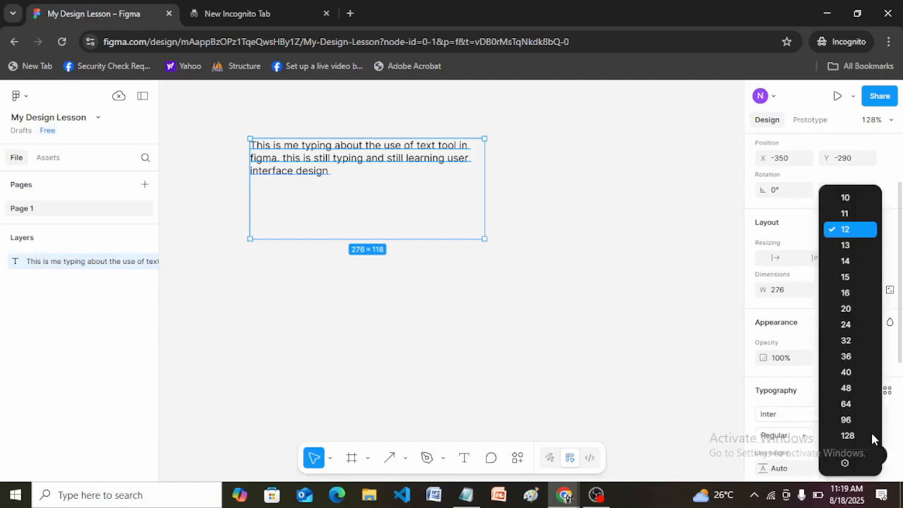
left_click(845, 325)
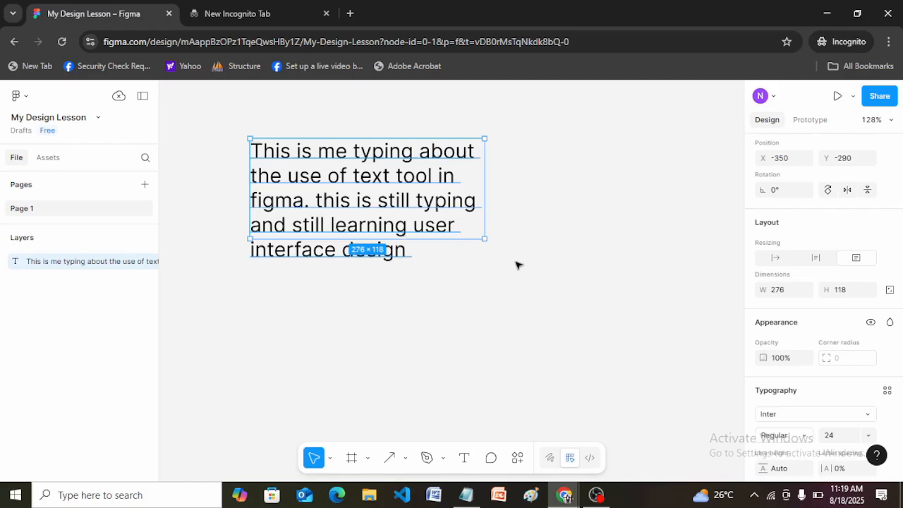
key("ctrl+z")
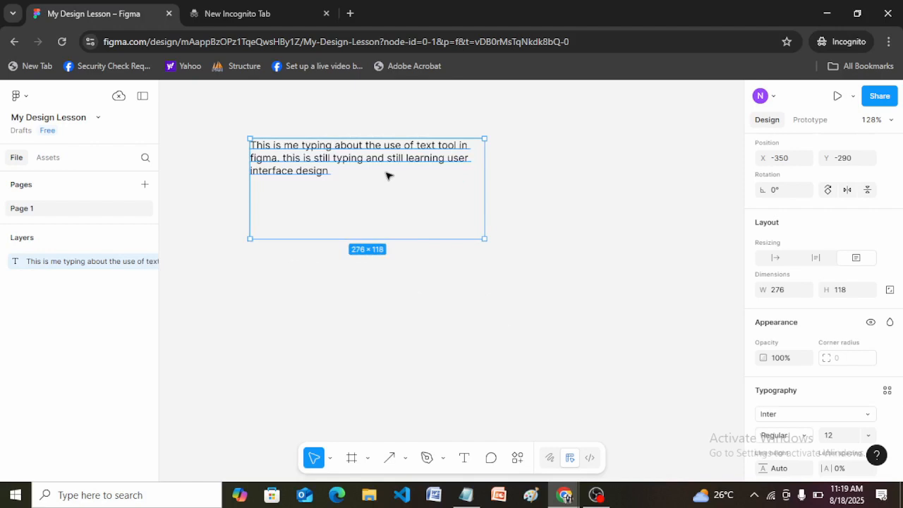
key("Escape")
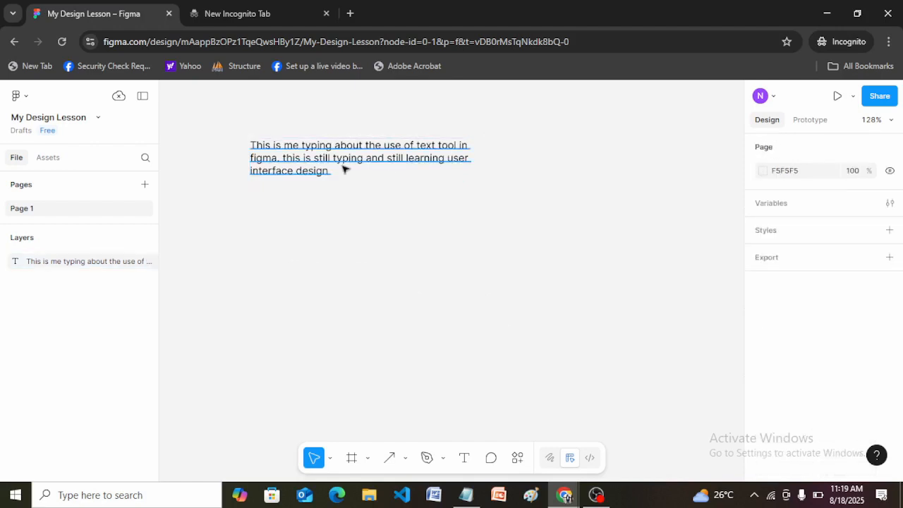
Step: Shorten the text box from its lower edge to a height of about 58, and deselect it
left_click(344, 168)
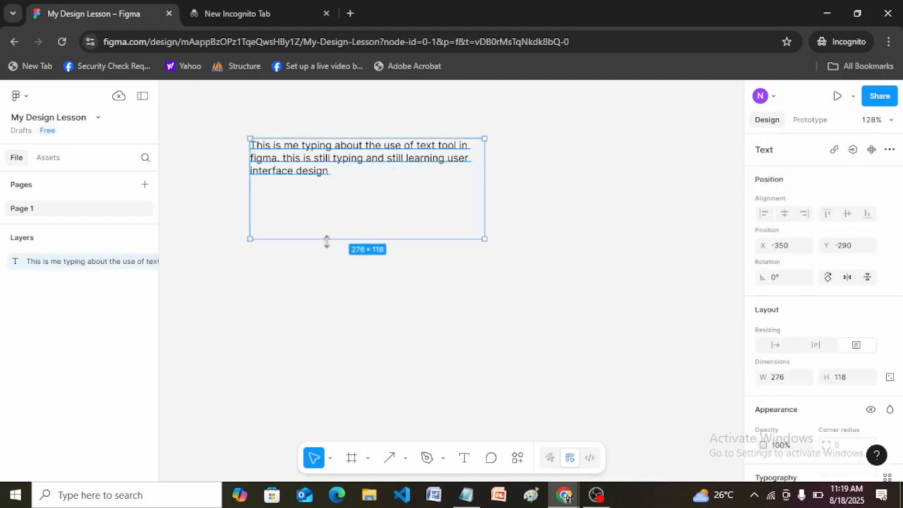
left_click_drag(331, 242, 328, 188)
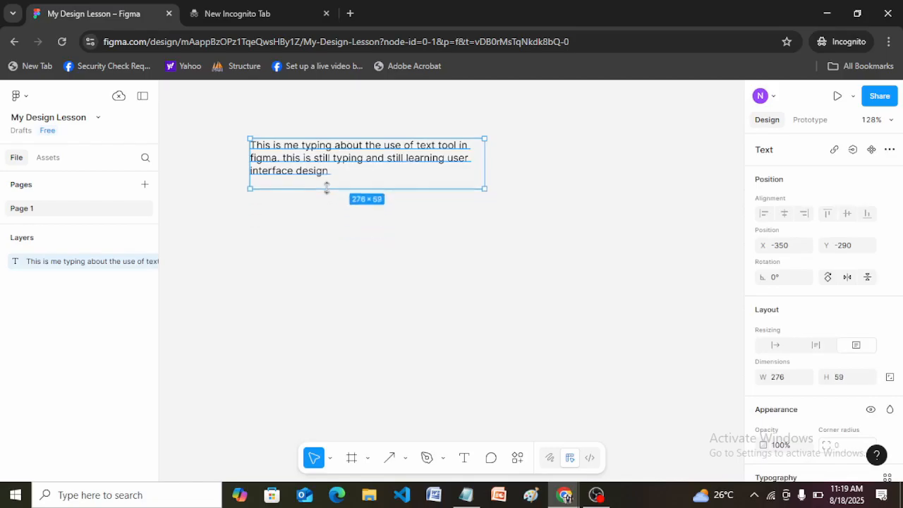
left_click(471, 440)
Step: Place an auto-width text below the paragraph and enter "This is me typing about the use of text tool in figma"
left_click(465, 459)
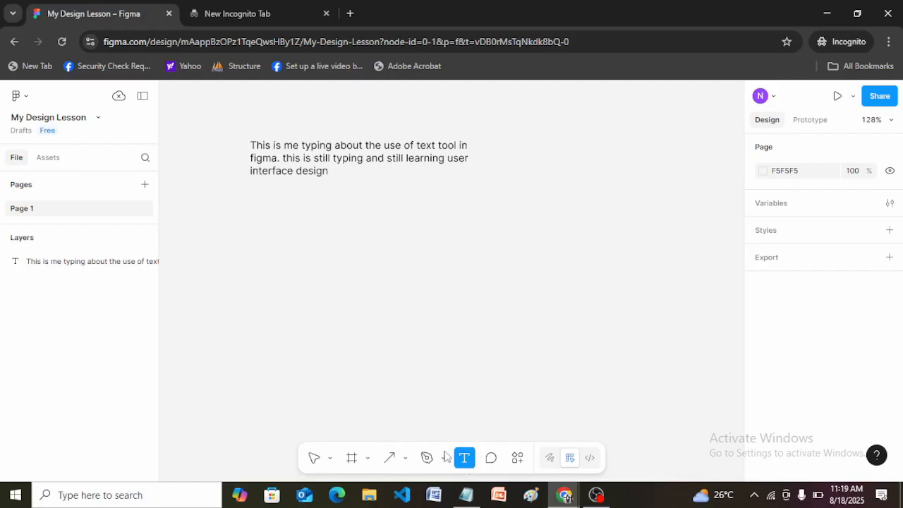
left_click(274, 230)
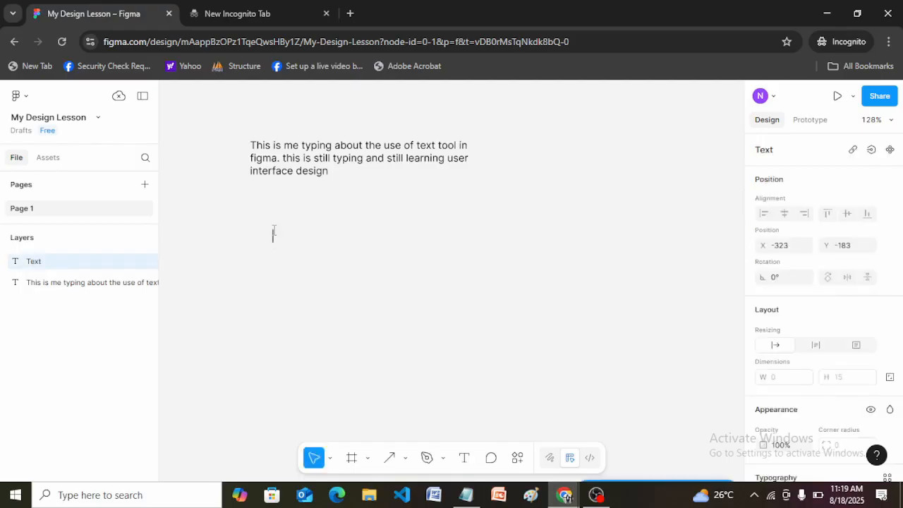
type("This is")
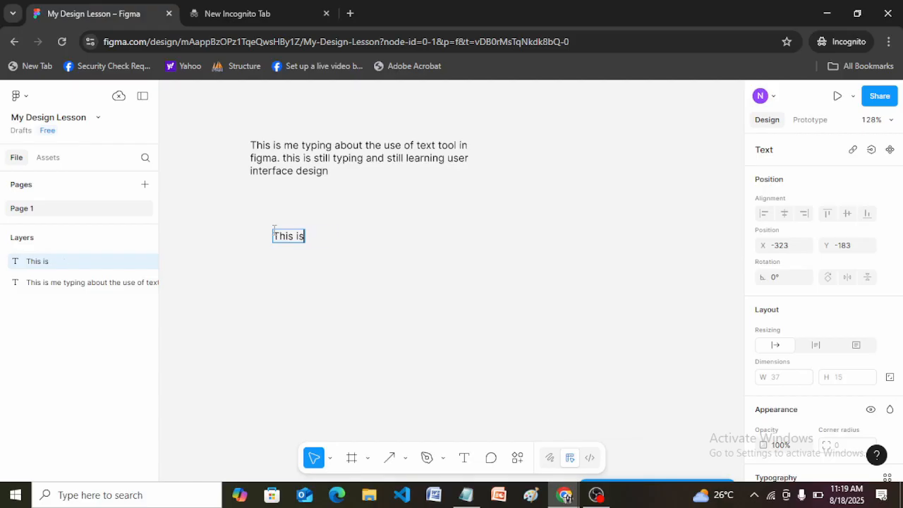
type(" me typing")
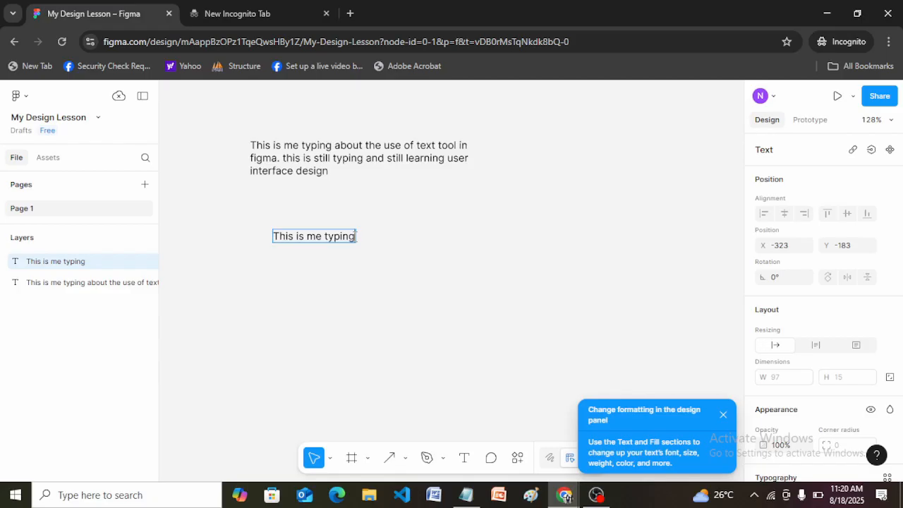
type("about the use ")
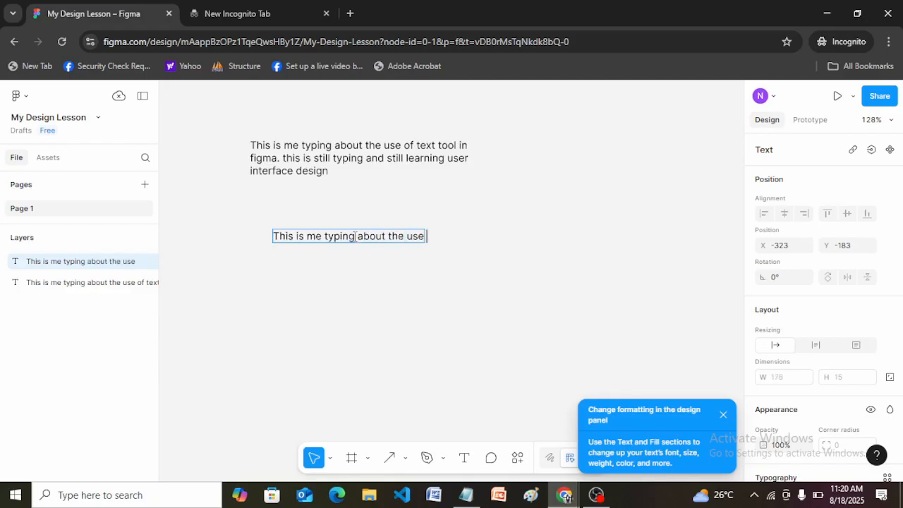
type("of text")
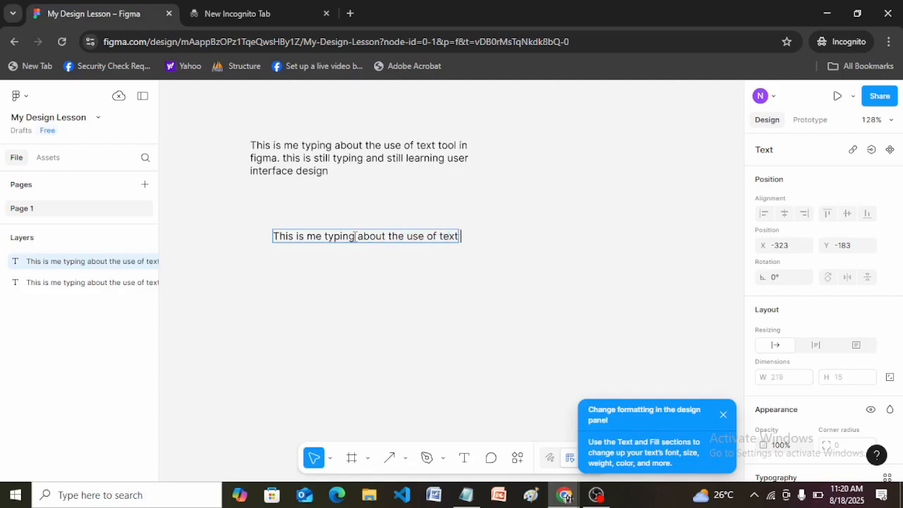
type(" tool in figma")
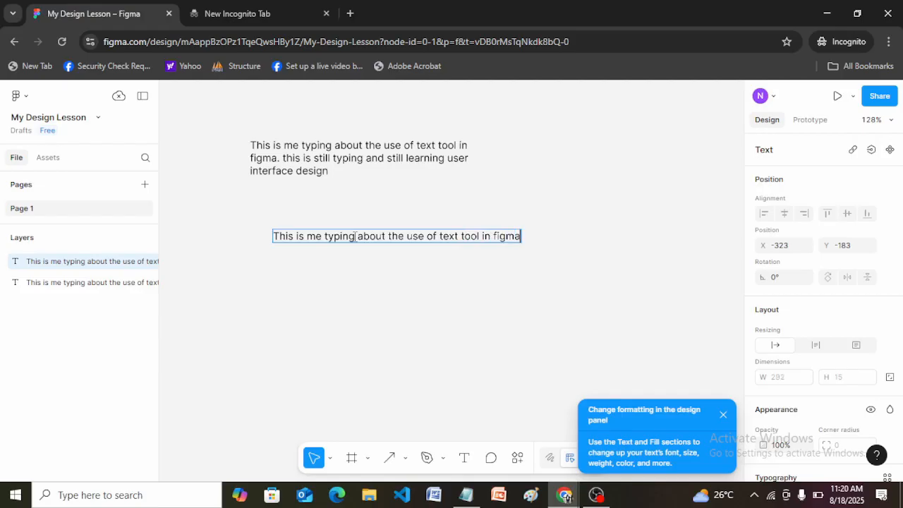
type(". this is still")
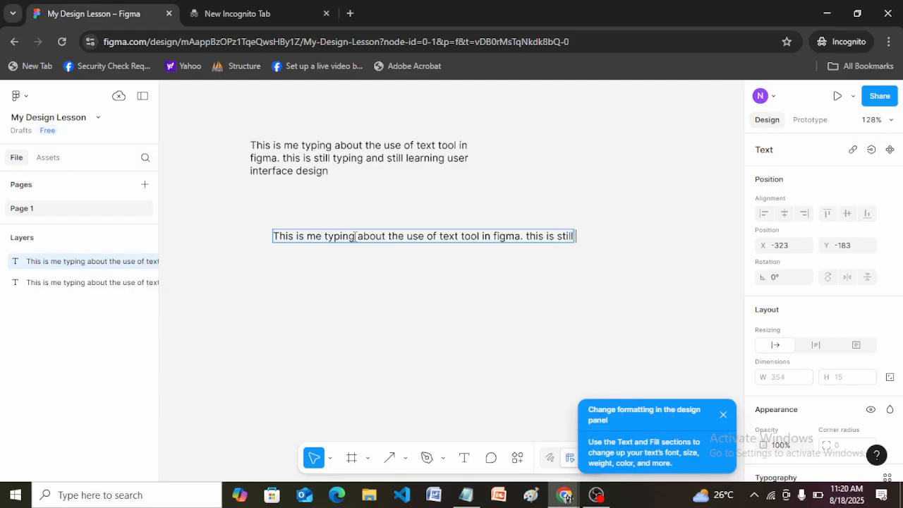
type(" me typing and")
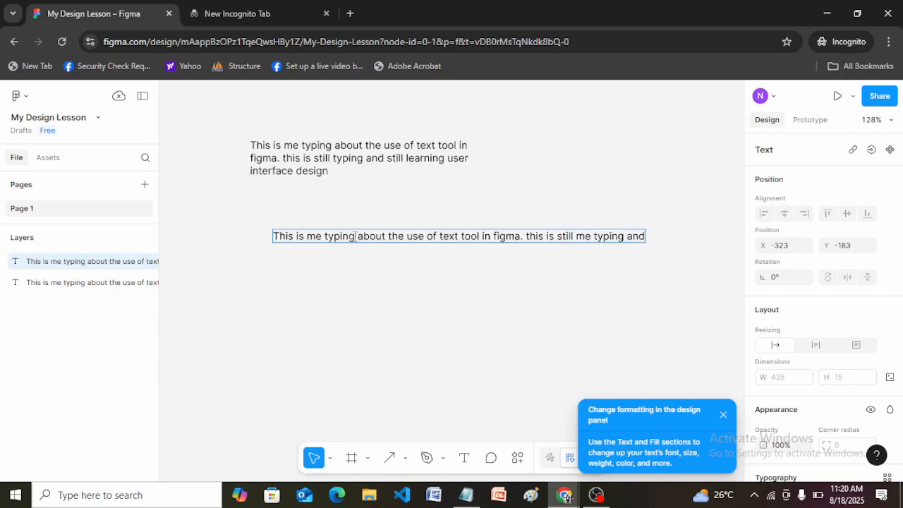
type("..........")
Step: Add three lines with manual line breaks to the auto-width text: "tehehhhhhf", "ehfhehf" and "hehfh"
key("Return")
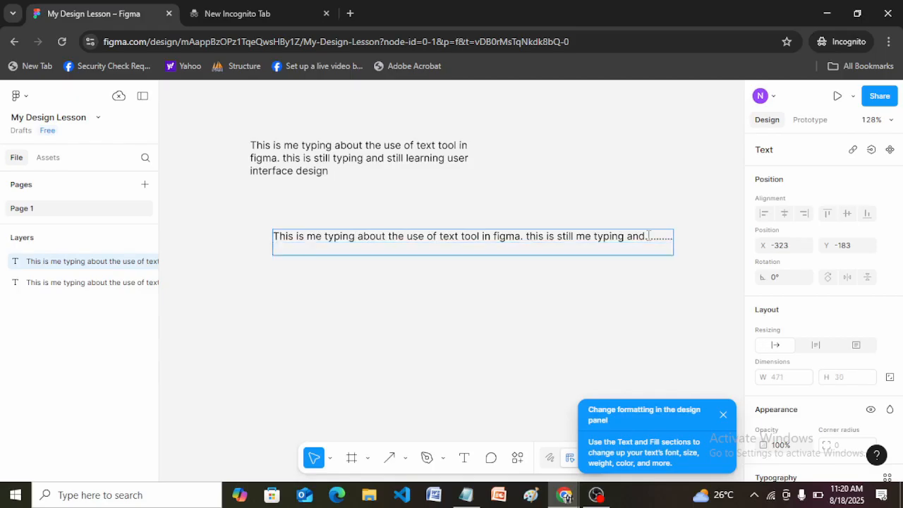
type("tehehhhhhf")
key("Return")
type("ehfhehf")
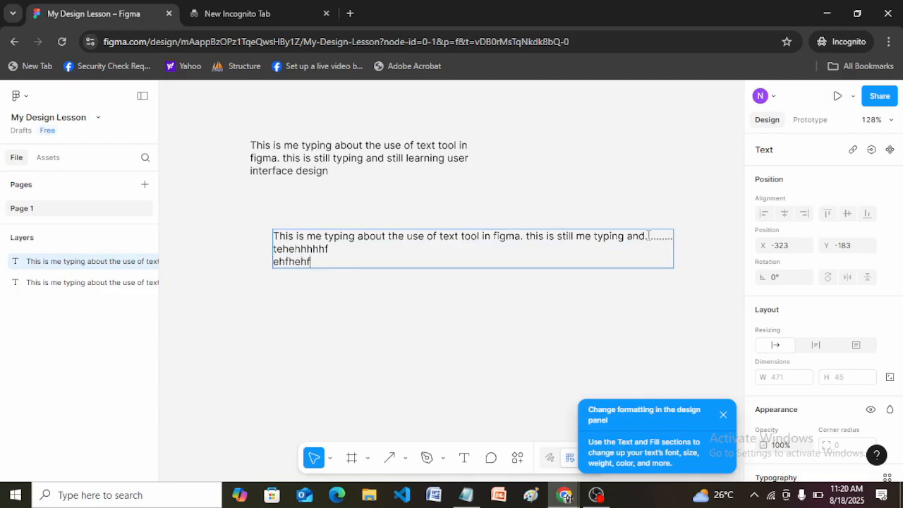
key("Return")
type("hehfh")
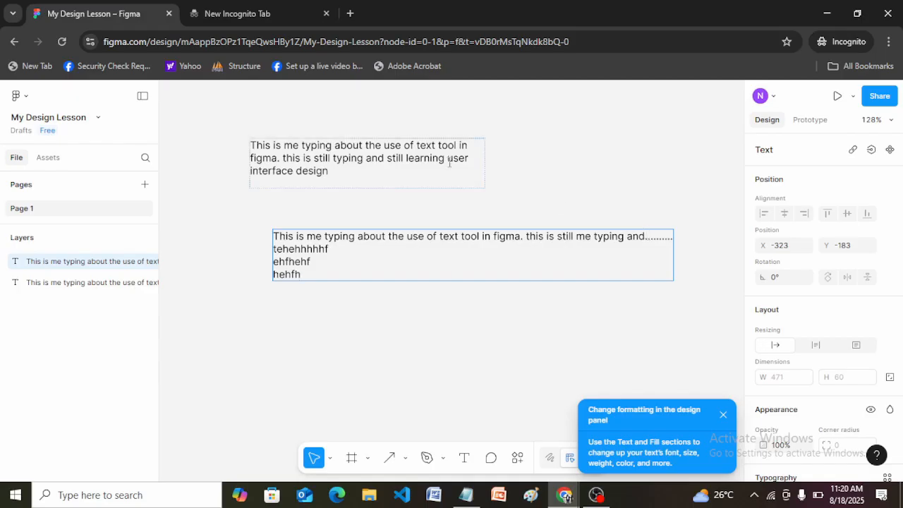
Step: Set the upper paragraph's font size to 16 and its weight to Extra Bold
left_click(331, 171)
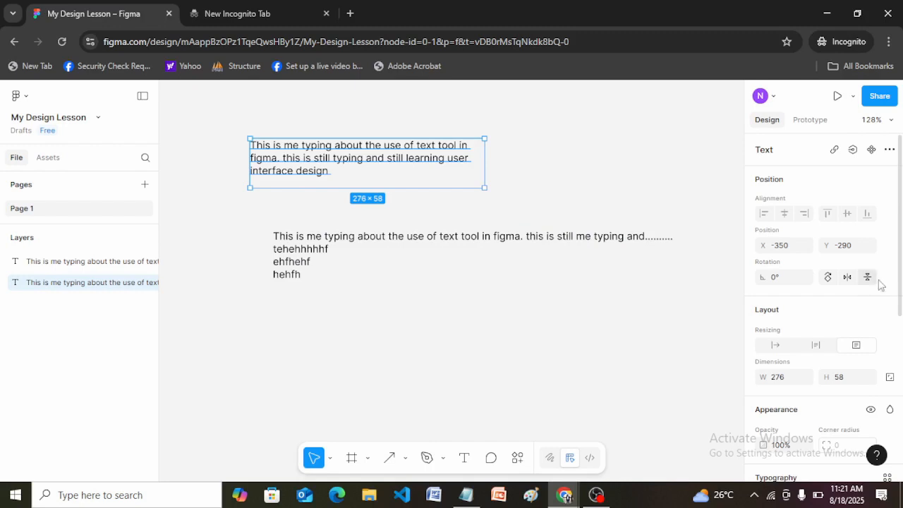
left_click_drag(900, 282, 902, 319)
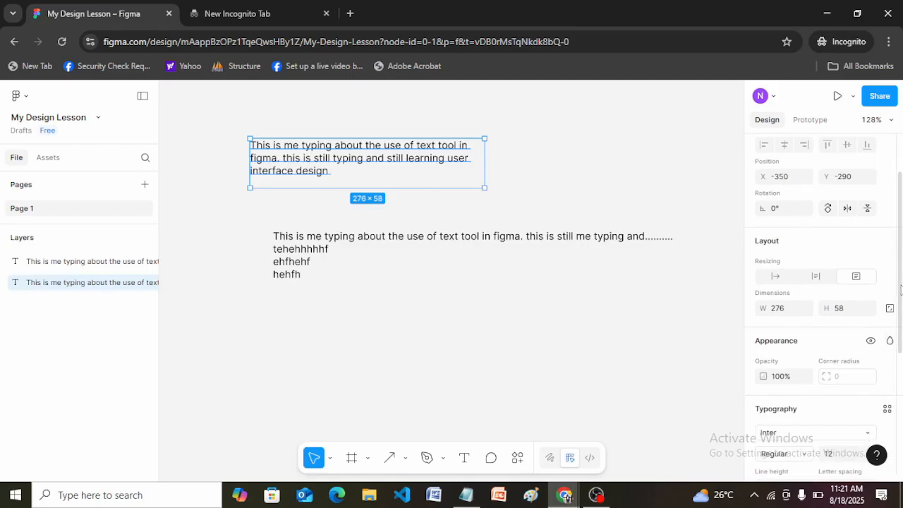
scroll(901, 287, "down", 3)
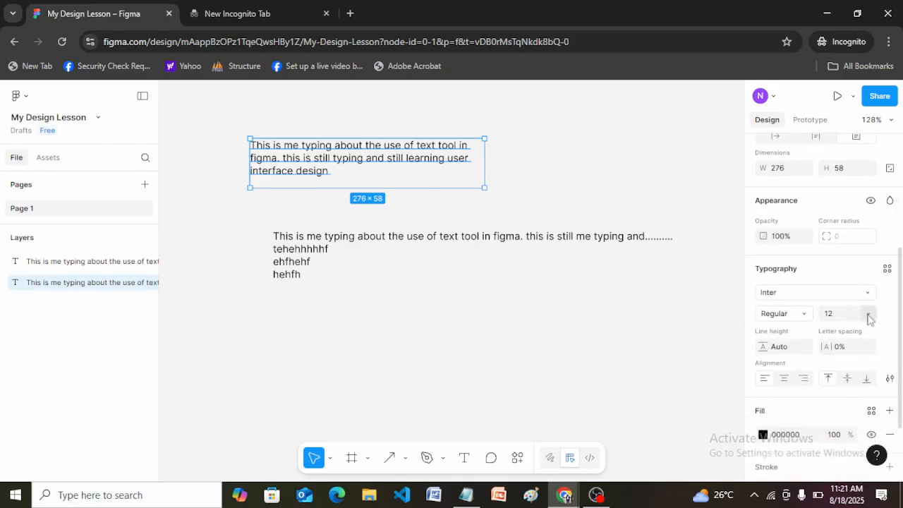
left_click(869, 314)
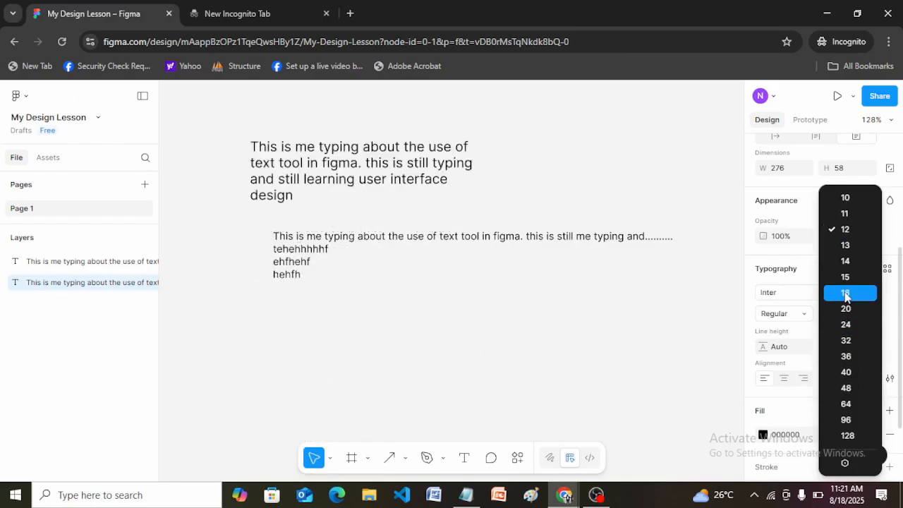
left_click(846, 297)
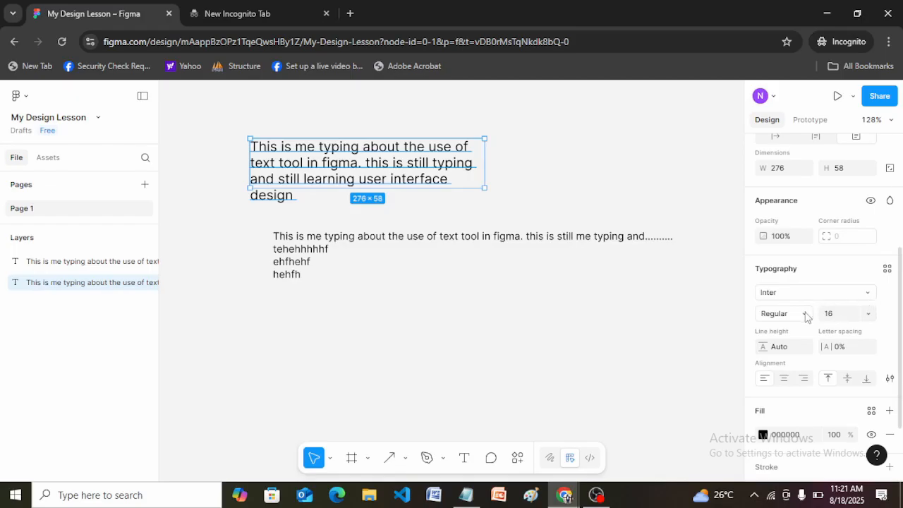
left_click(807, 313)
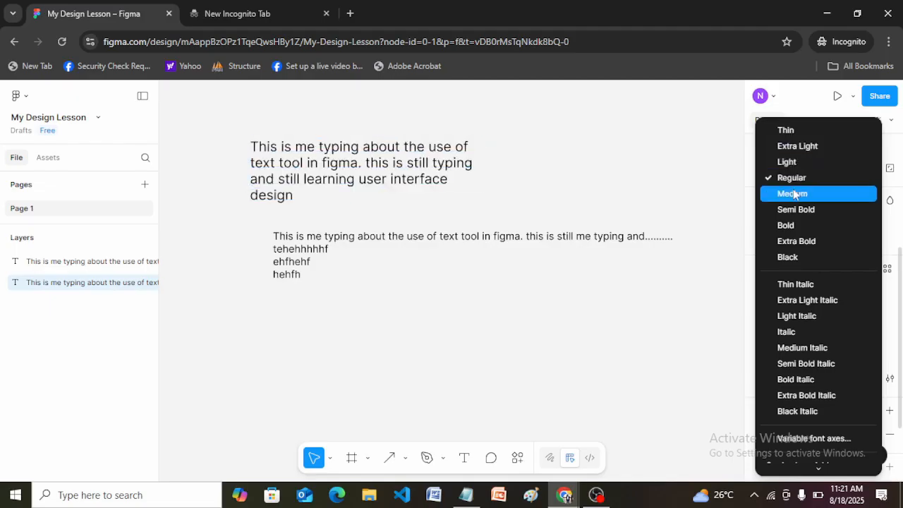
left_click(795, 243)
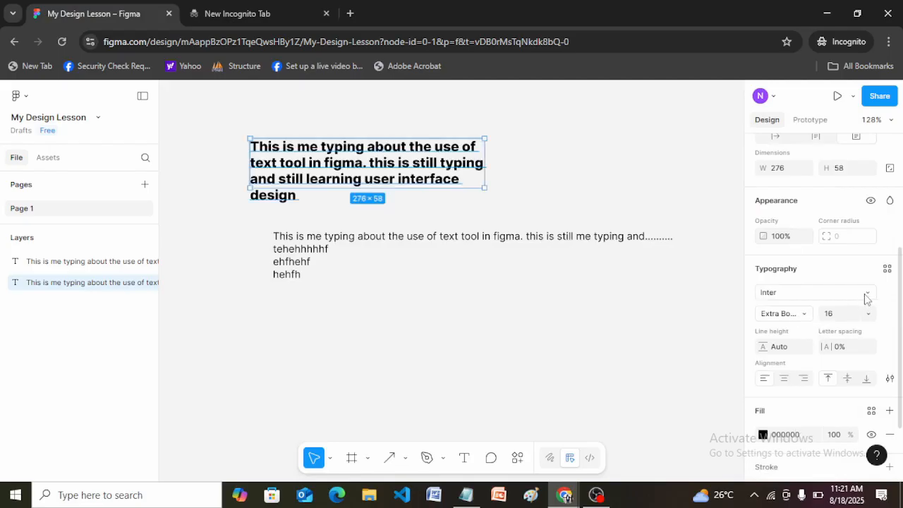
Step: Look at the font picker and its font category filters for the upper paragraph, and close it
left_click(866, 295)
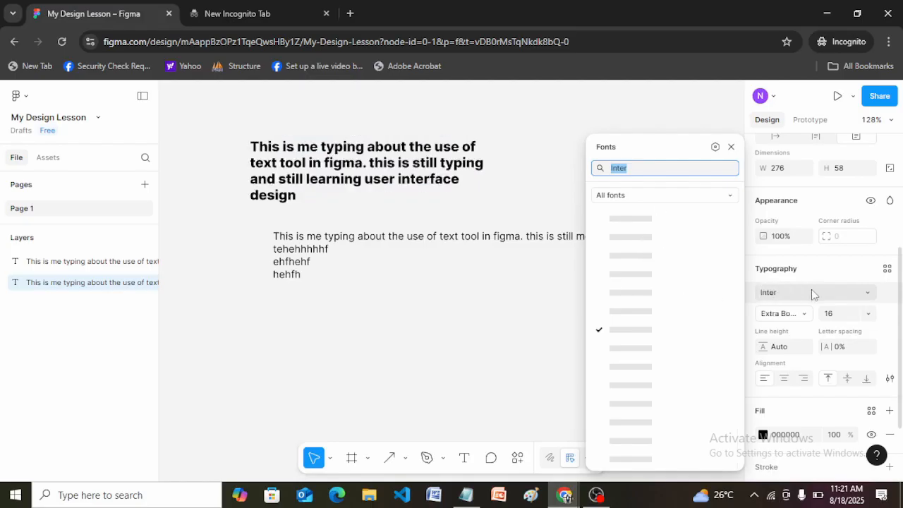
left_click(730, 146)
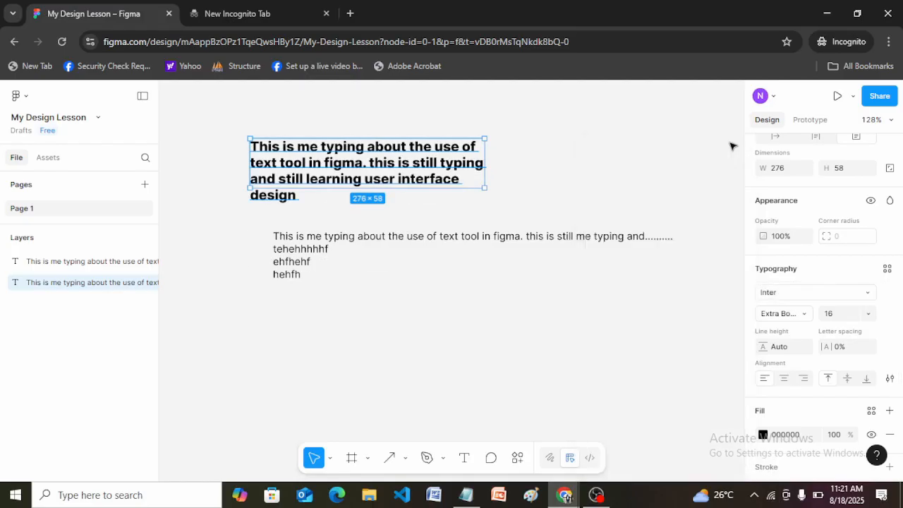
left_click(829, 295)
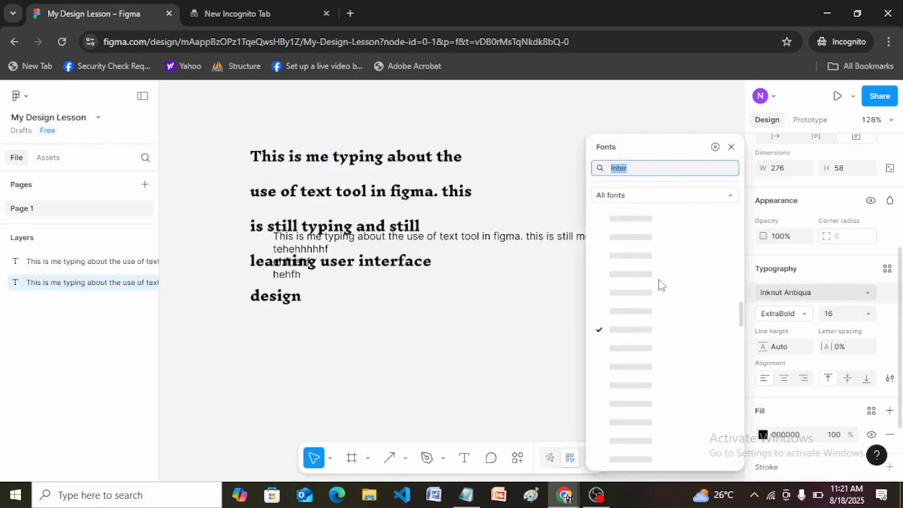
left_click(730, 196)
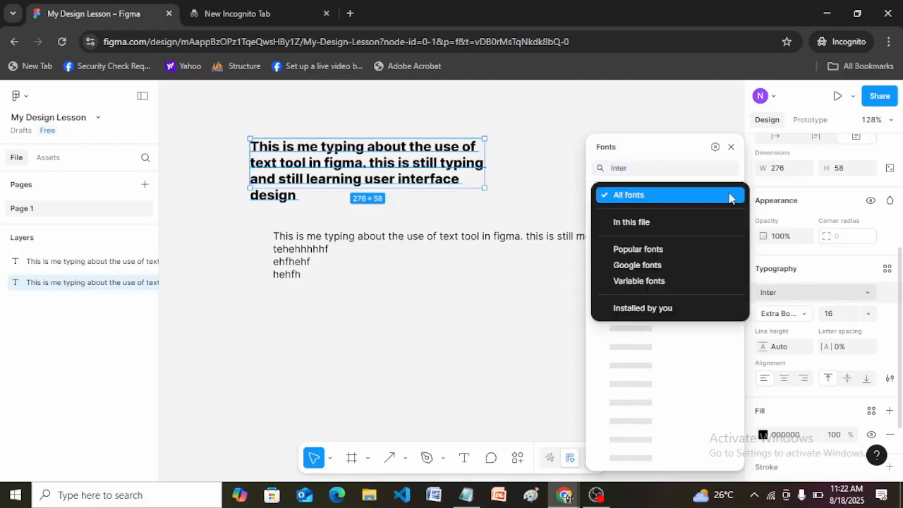
left_click(663, 152)
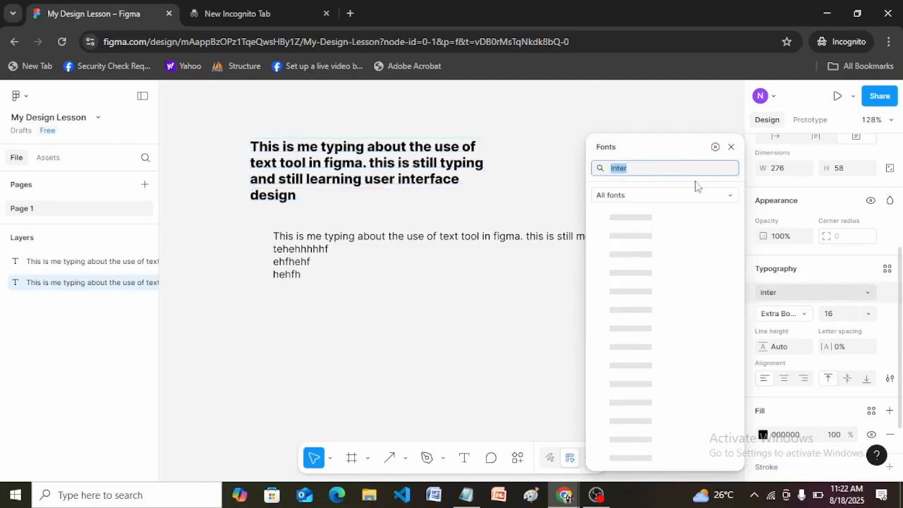
left_click(798, 296)
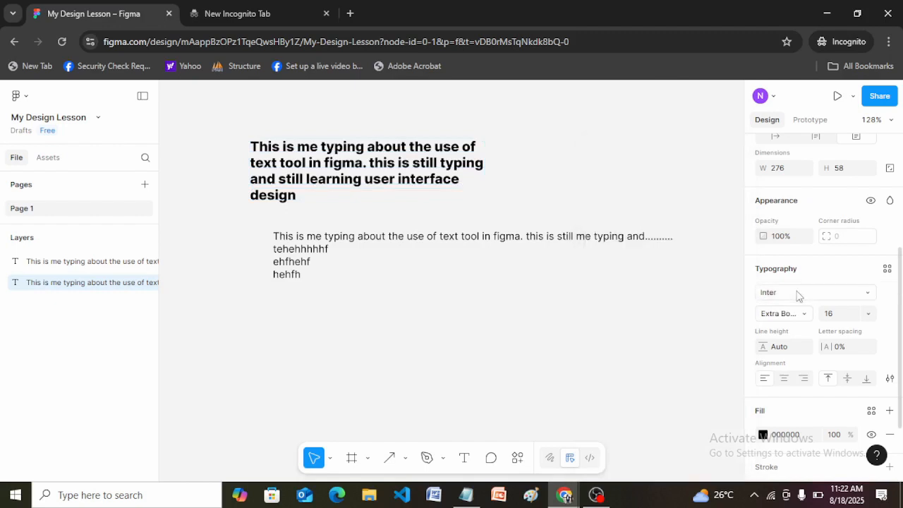
Step: Search the fonts for "Roboto" and apply it to the upper paragraph
left_click(785, 296)
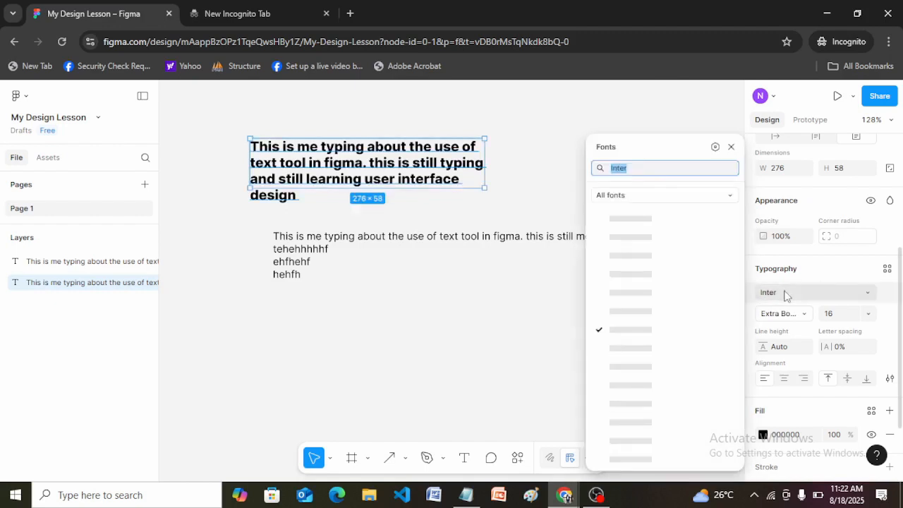
left_click(788, 295)
left_click(771, 296)
left_click(771, 295)
left_click(832, 294)
type("R")
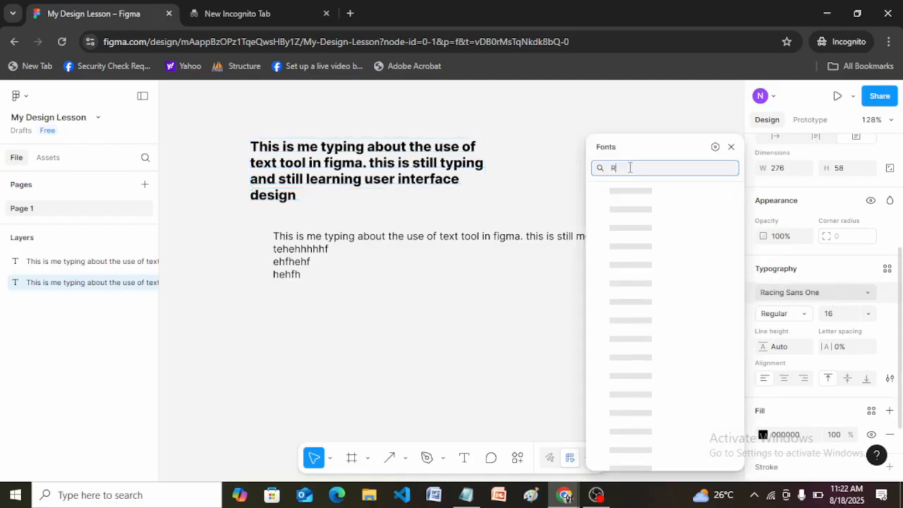
type("obato")
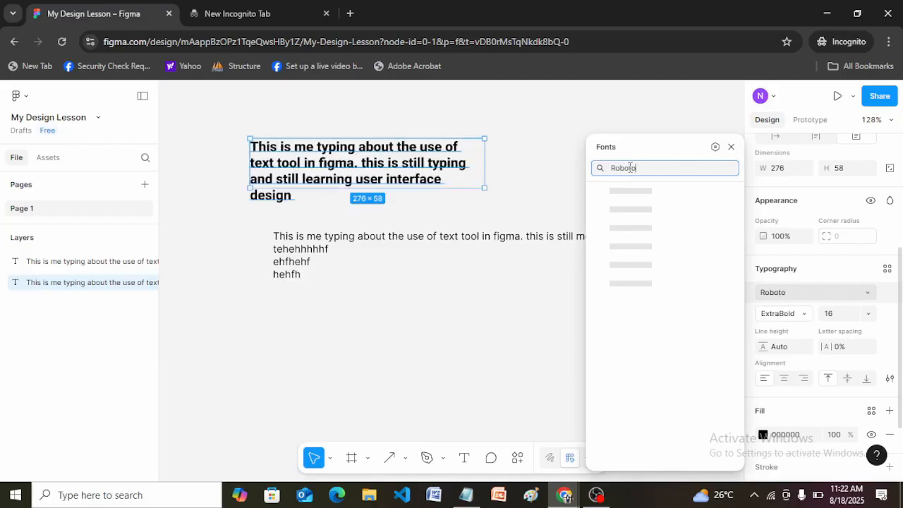
key("Escape")
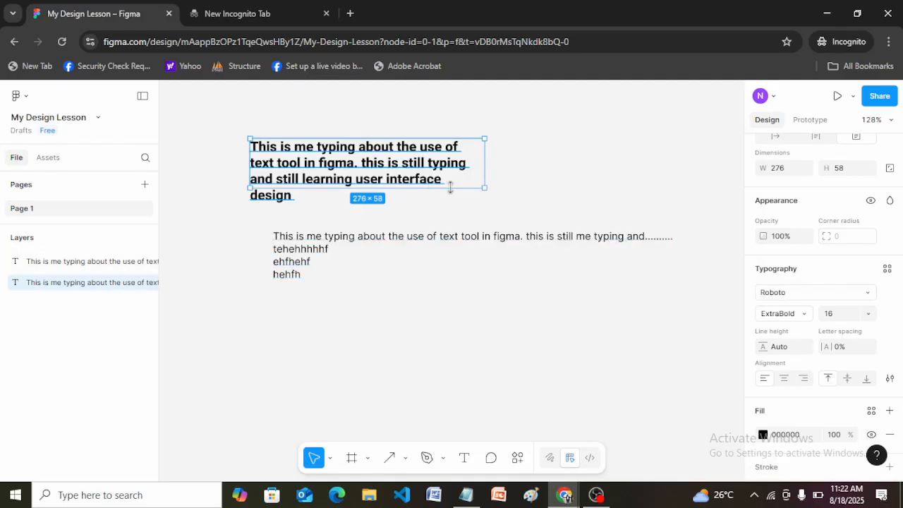
Step: Try to find a font named "Seralra" for the upper paragraph, and clear the search
left_click(826, 295)
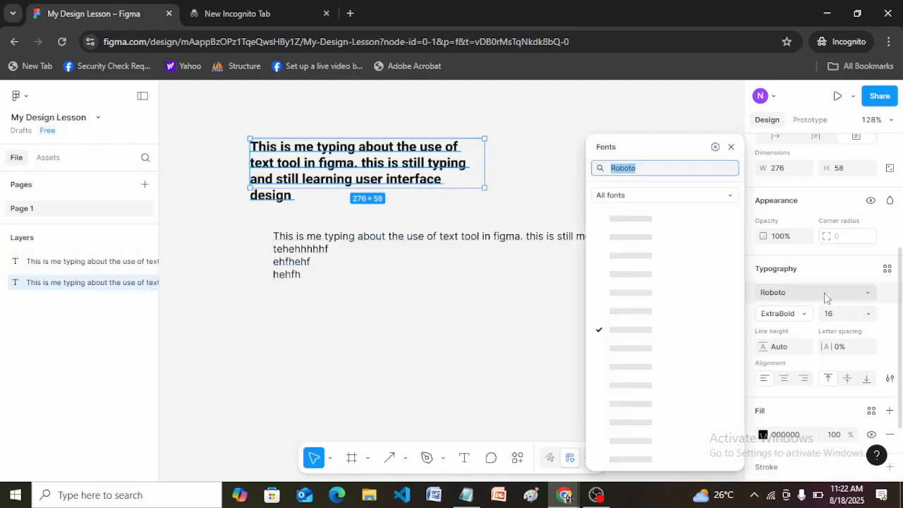
type("Se")
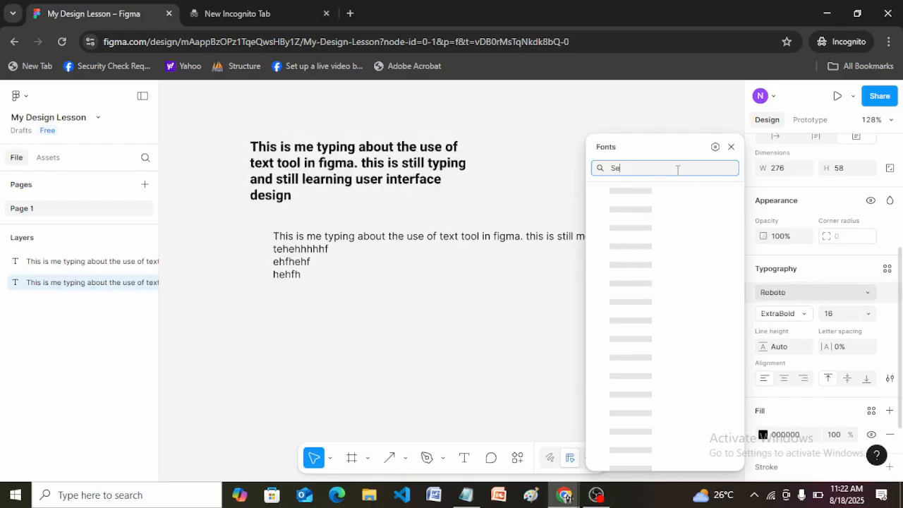
type("r")
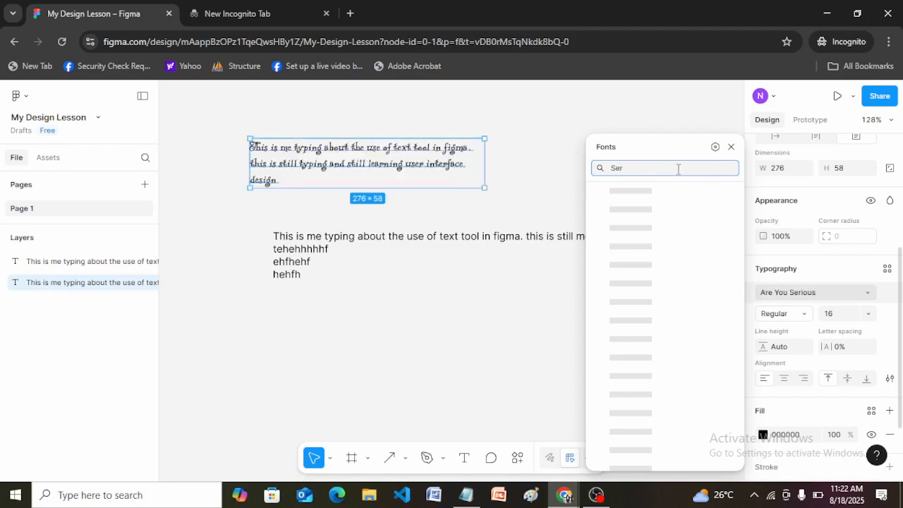
type("alra")
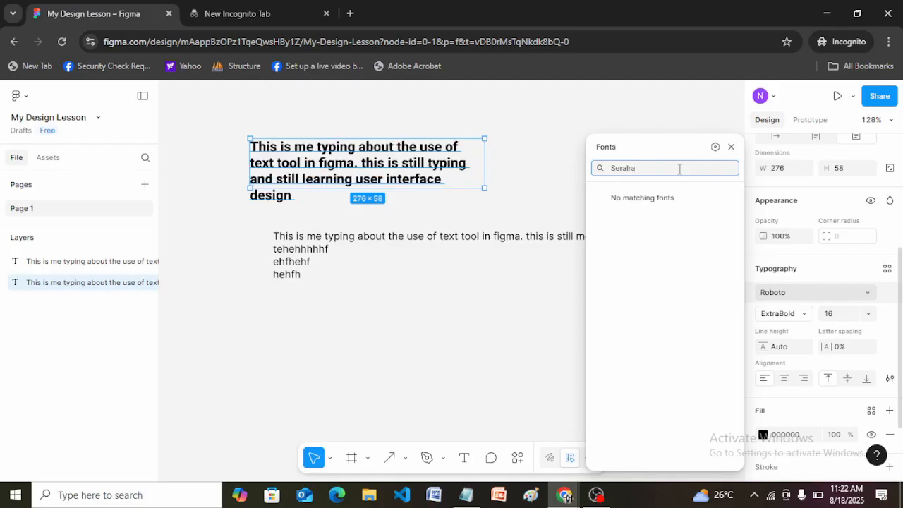
key("BackSpace")
key("BackSpace")
key("BackSpace")
key("BackSpace")
key("BackSpace")
key("BackSpace")
key("BackSpace")
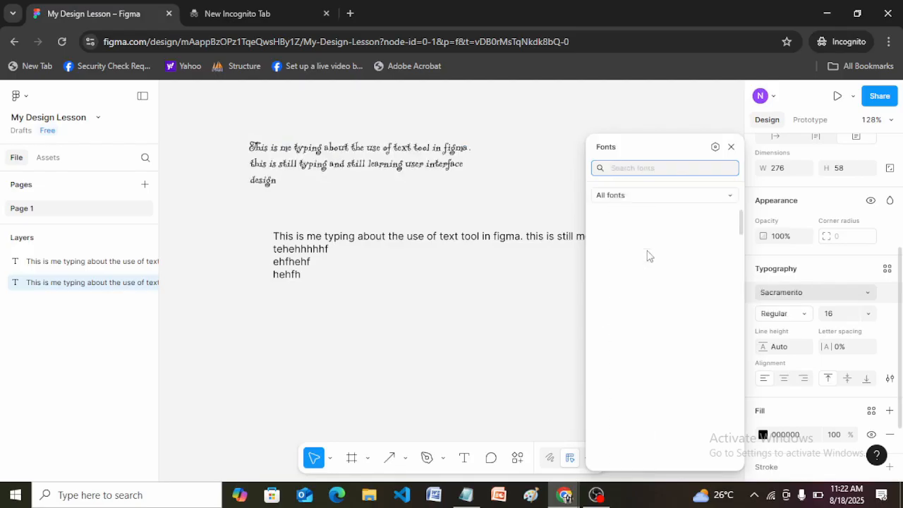
left_click(846, 294)
left_click(847, 294)
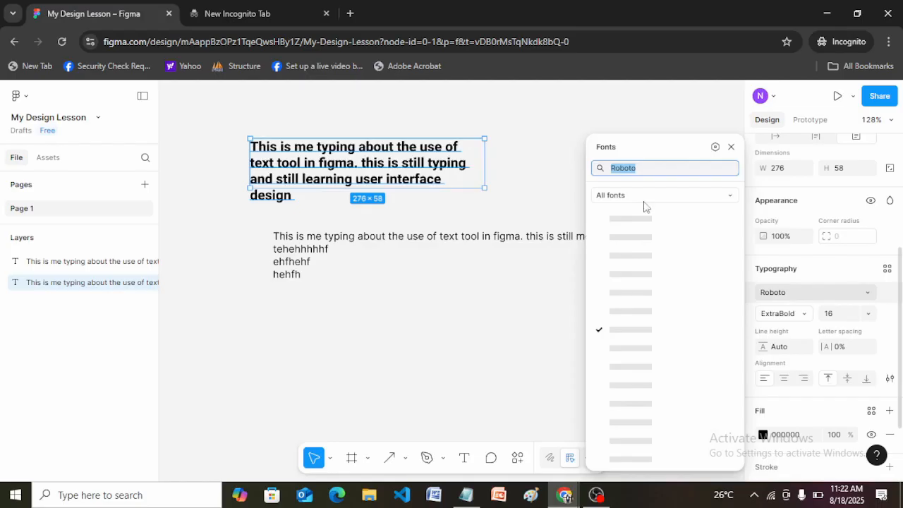
Step: Set the upper paragraph's font weight to Regular and close the font list
left_click(804, 319)
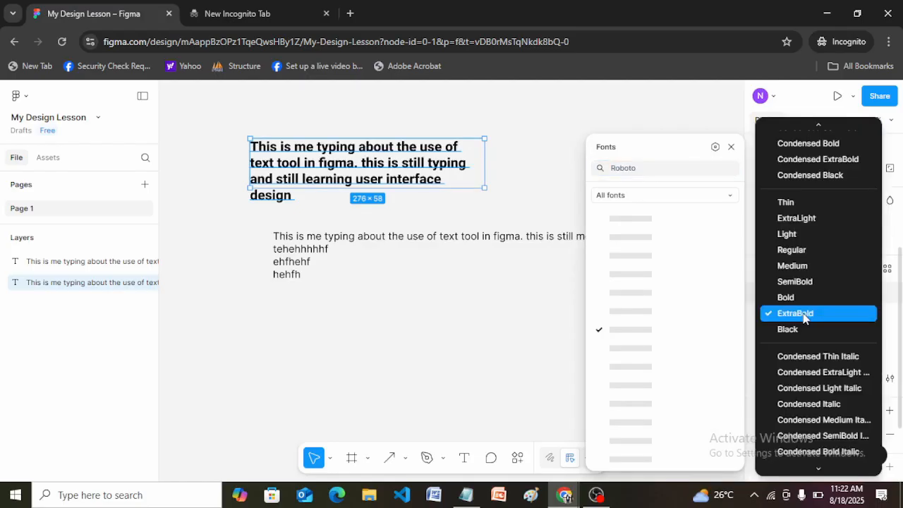
left_click(802, 251)
left_click(839, 291)
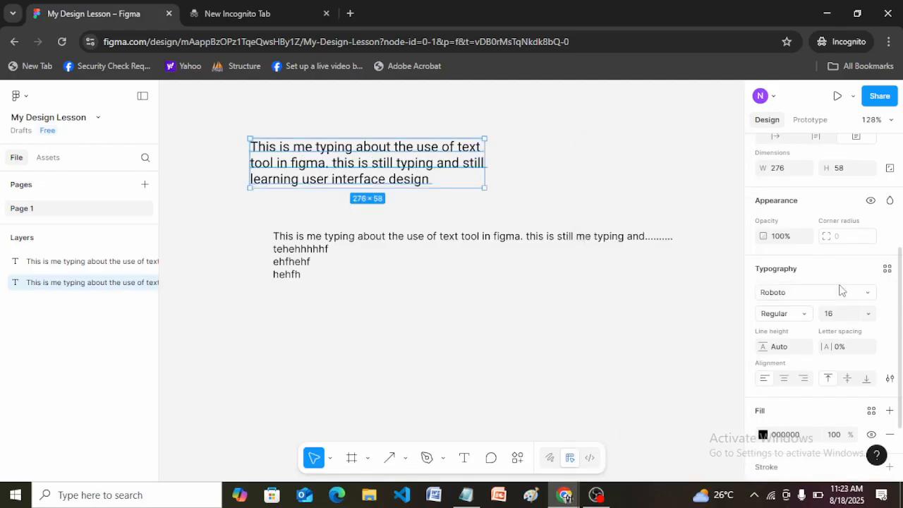
Step: Apply the Risque font to the upper paragraph, and replace it with Revalia
left_click(867, 295)
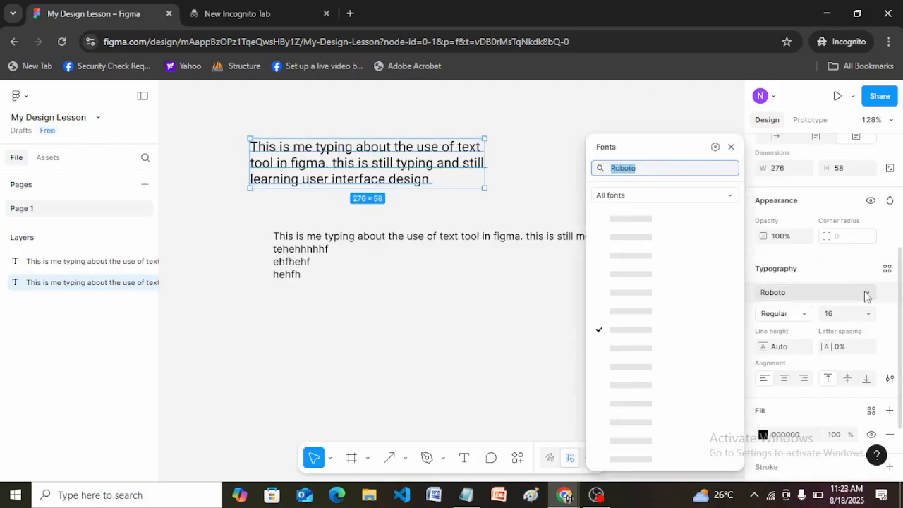
left_click(654, 295)
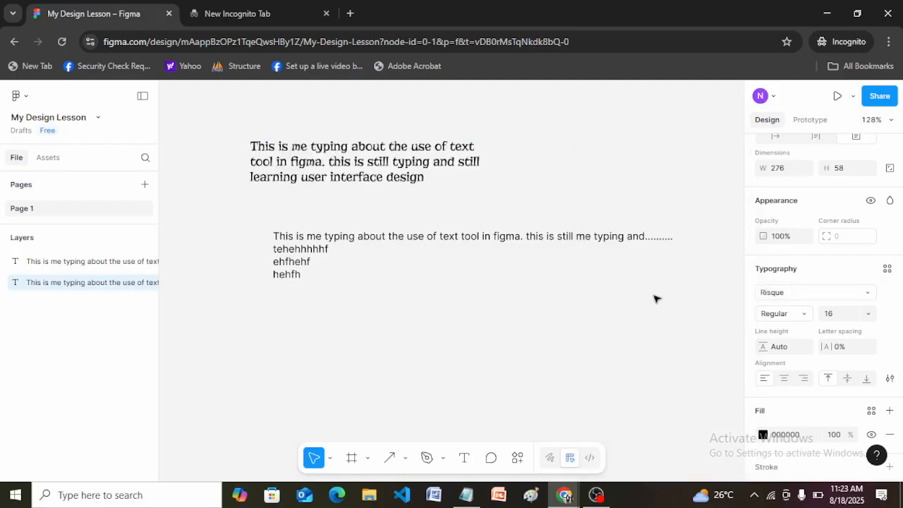
left_click(849, 300)
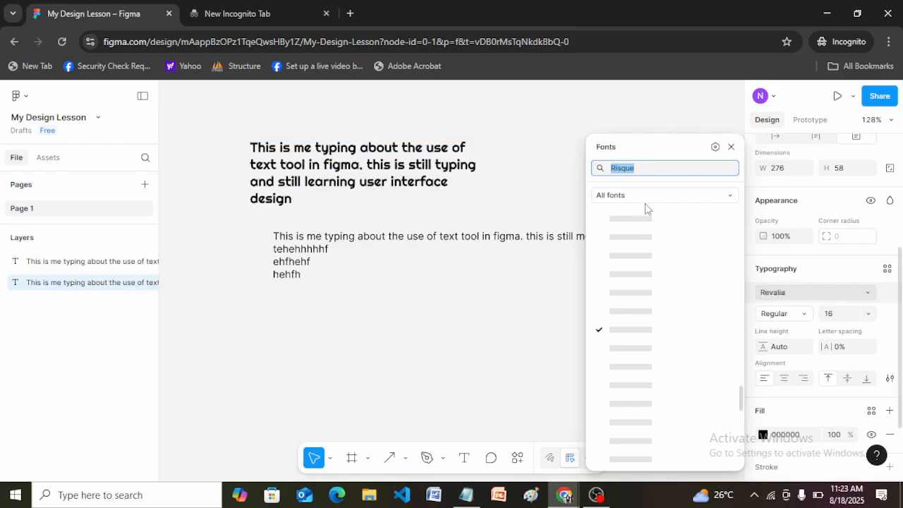
left_click(645, 240)
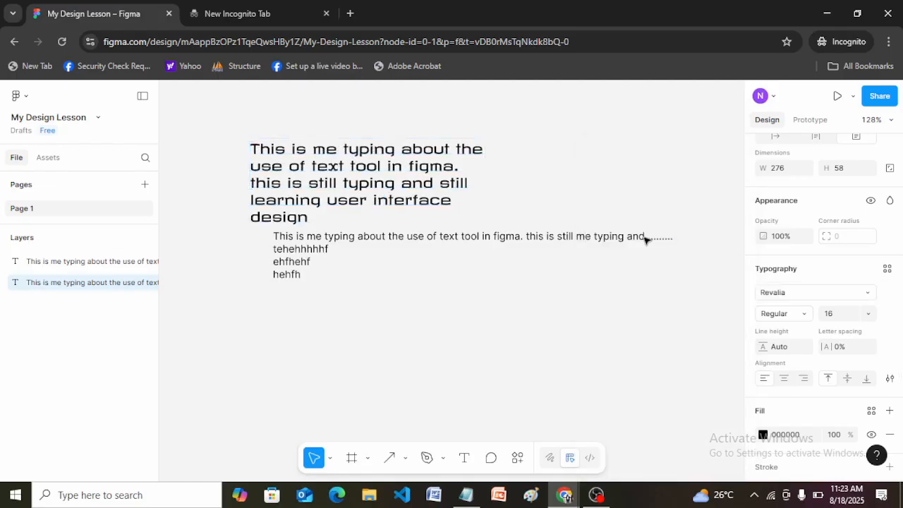
Step: Set the upper paragraph's font to Inter and deselect it
left_click(455, 245)
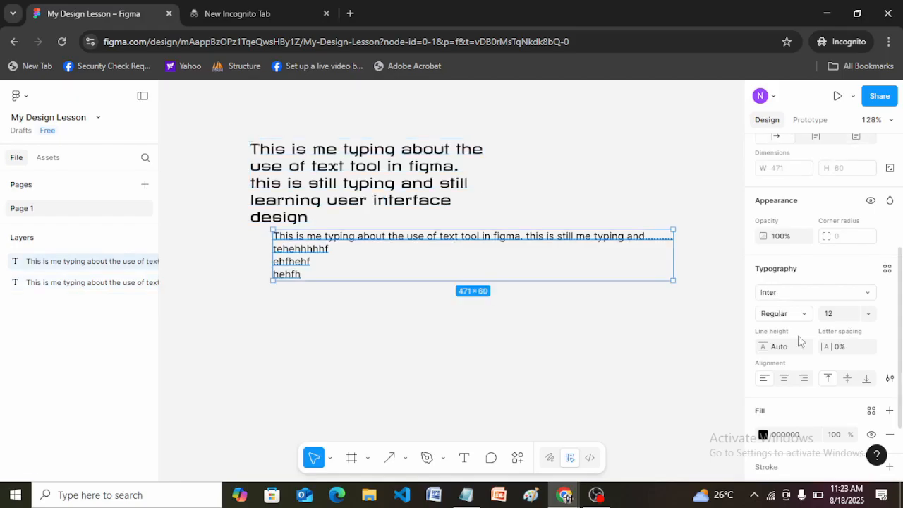
key("ctrl+z")
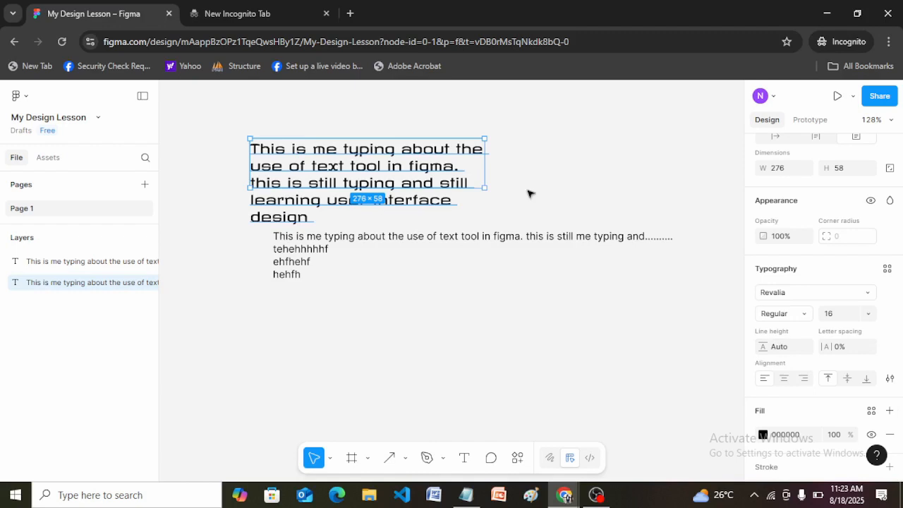
left_click(855, 292)
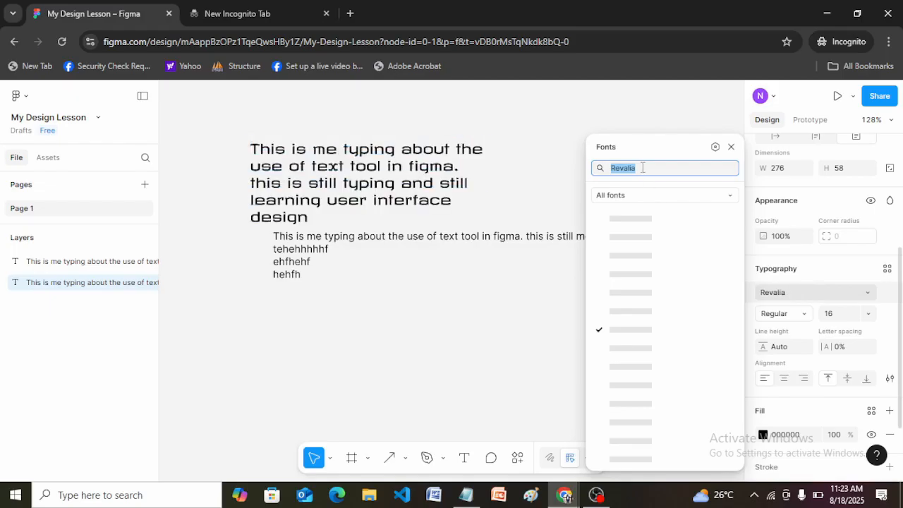
type("inter")
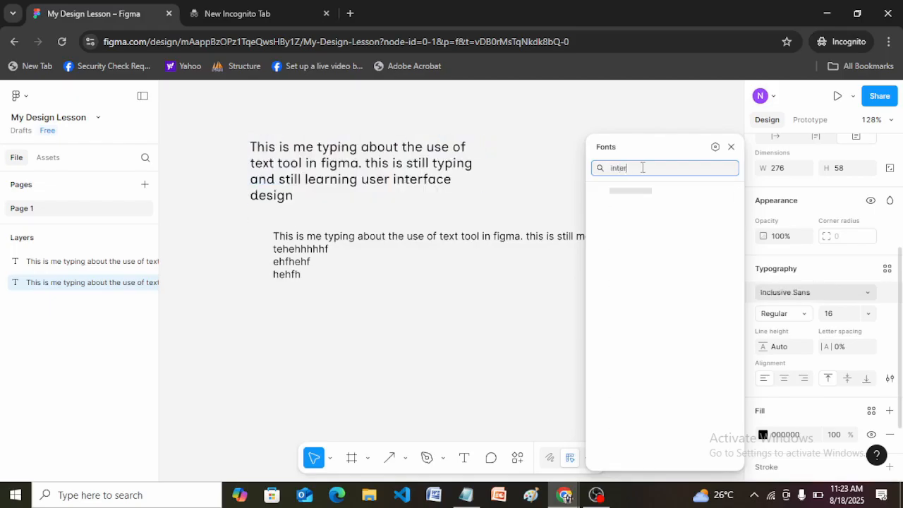
key("Escape")
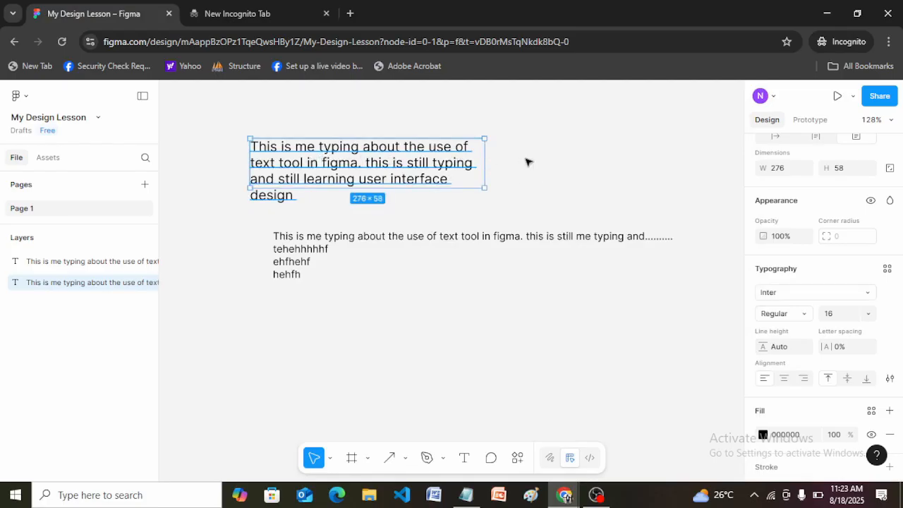
left_click(528, 163)
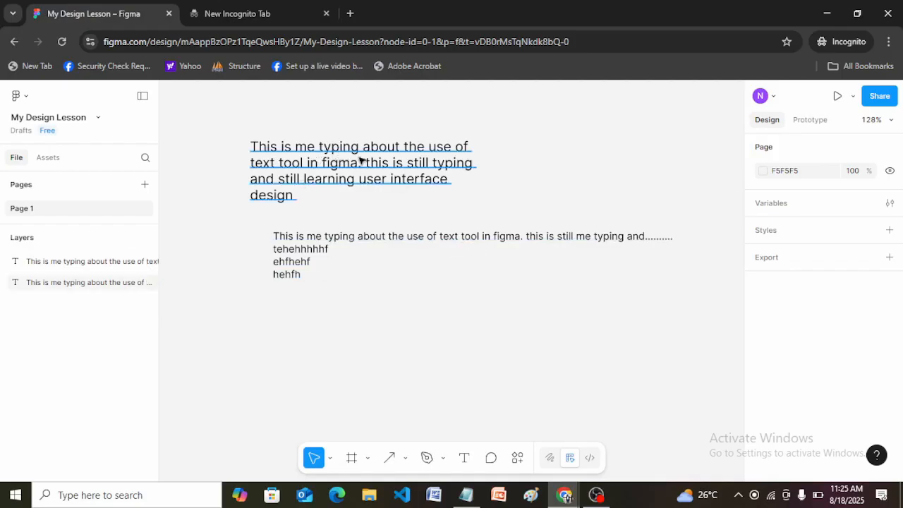
Step: Set the upper paragraph's line height to 20
left_click(399, 161)
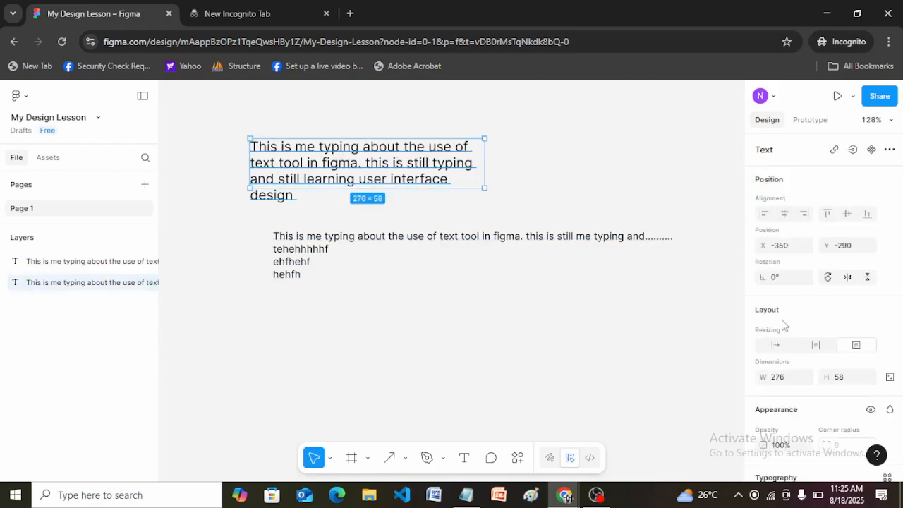
left_click_drag(902, 280, 901, 365)
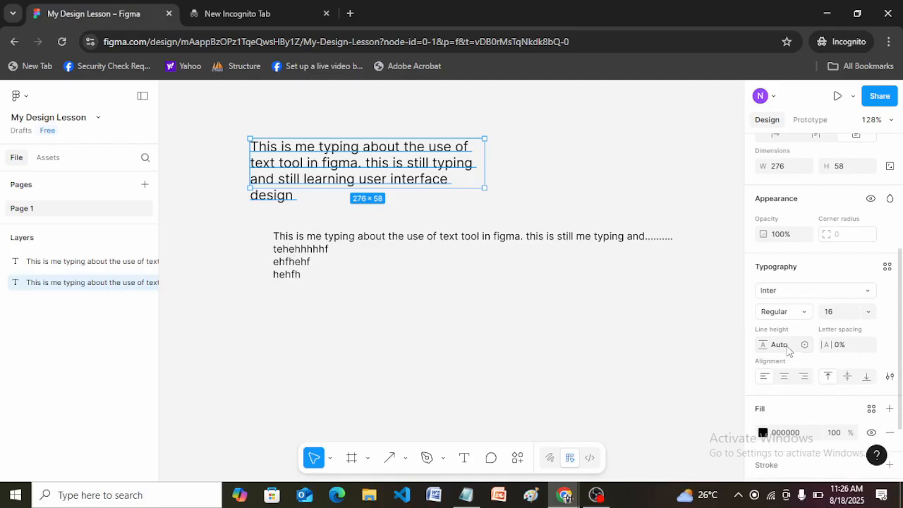
left_click(787, 350)
type("20")
key("Return")
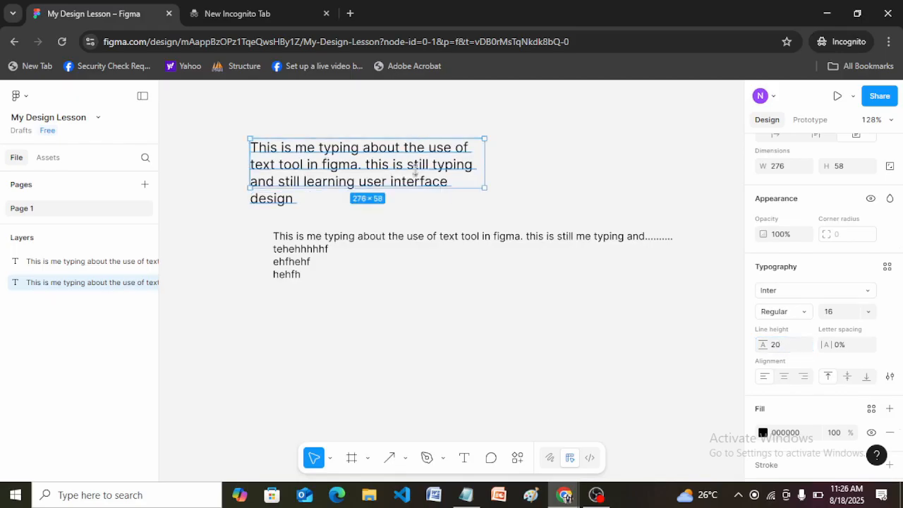
Step: Increase the upper paragraph's line height to 50 and deselect it
left_click(790, 349)
type("50")
key("Return")
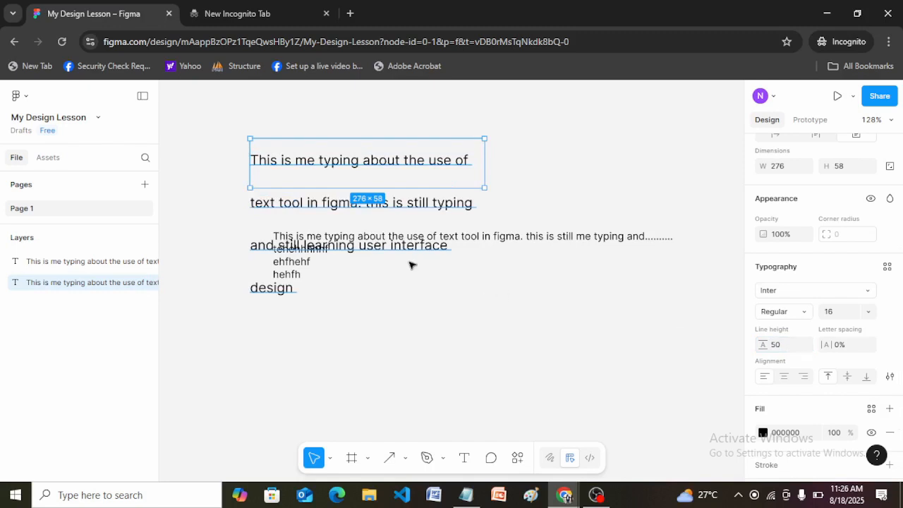
left_click(561, 187)
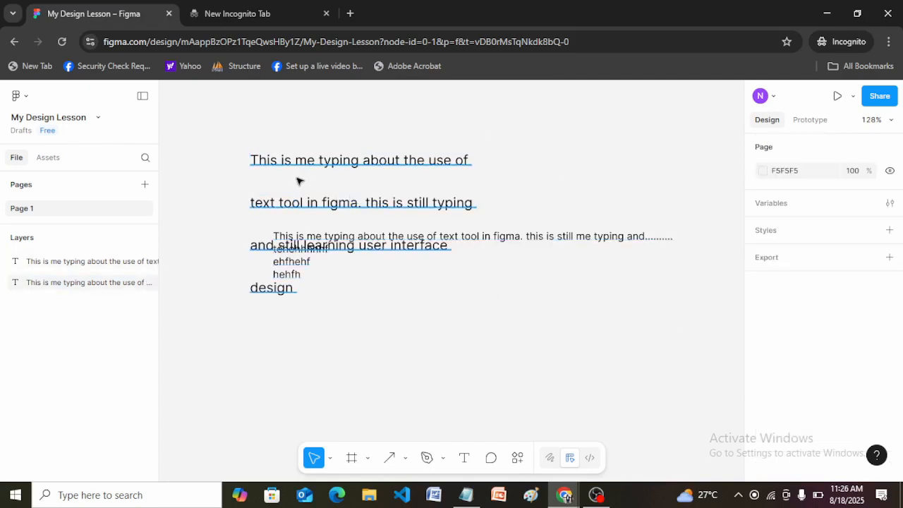
Step: Move the widely spaced paragraph below the first line of the other text and reduce its box height to about 52
left_click(365, 160)
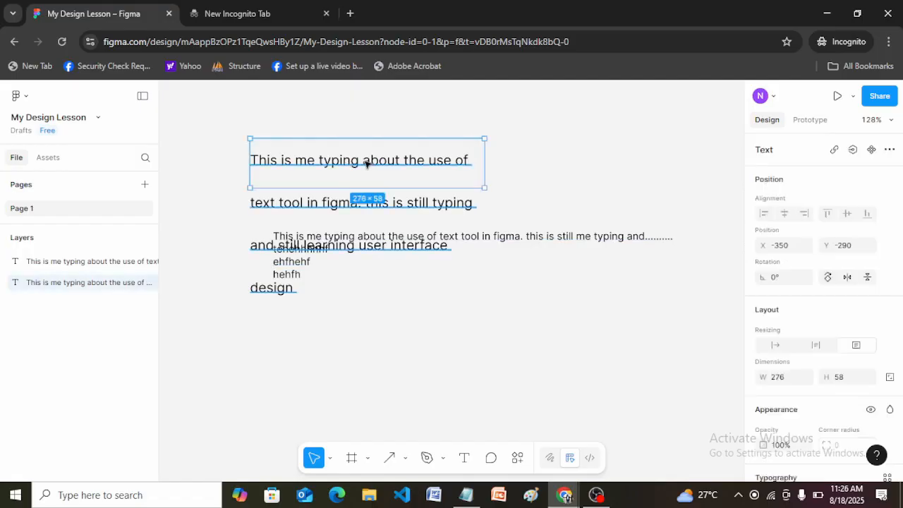
left_click_drag(329, 157, 466, 277)
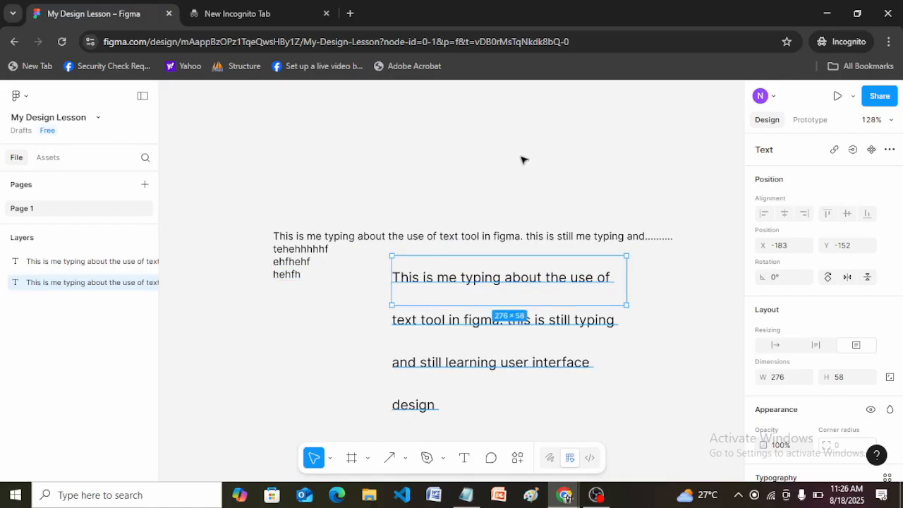
left_click(353, 315)
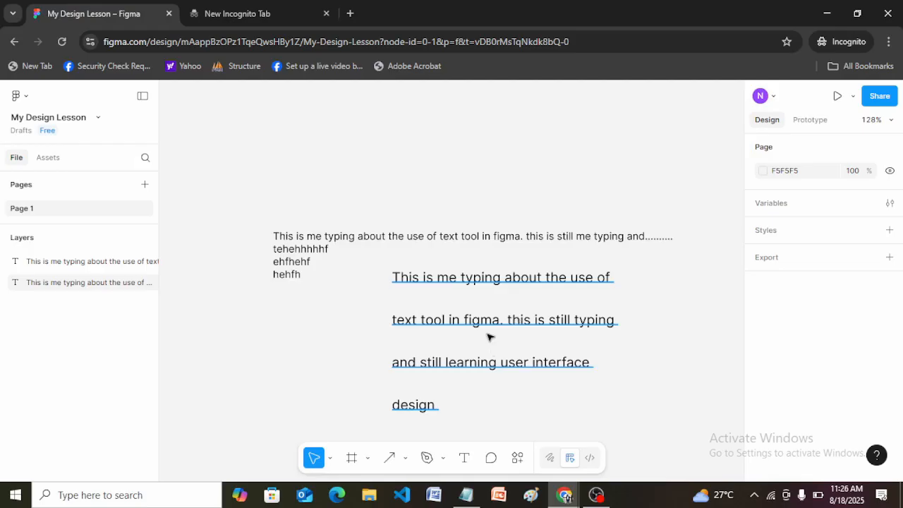
left_click(475, 280)
left_click_drag(551, 299, 551, 294)
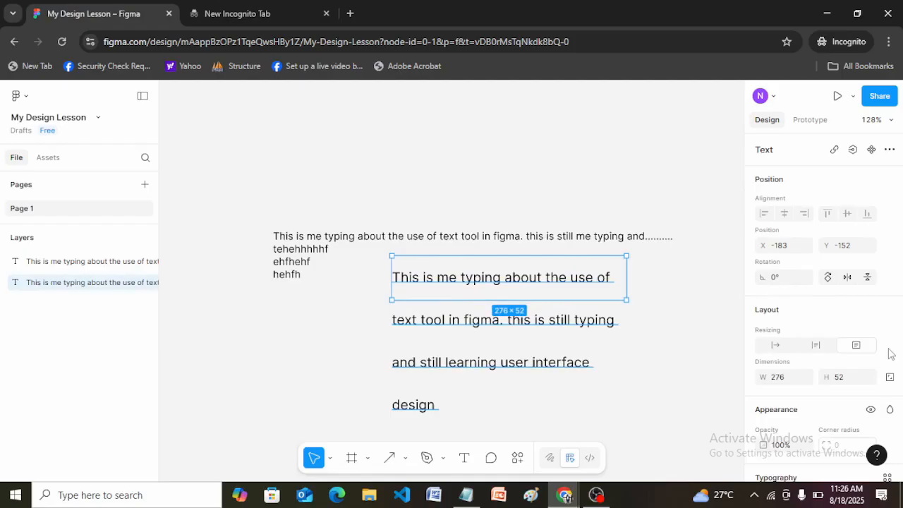
Step: Set the moved paragraph's line height to 5 and deselect it
scroll(779, 421, "down", 3)
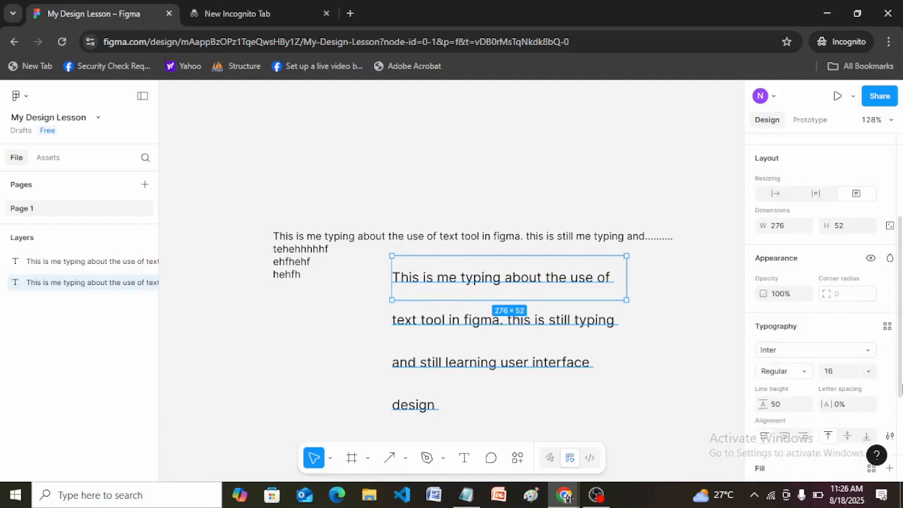
left_click(781, 407)
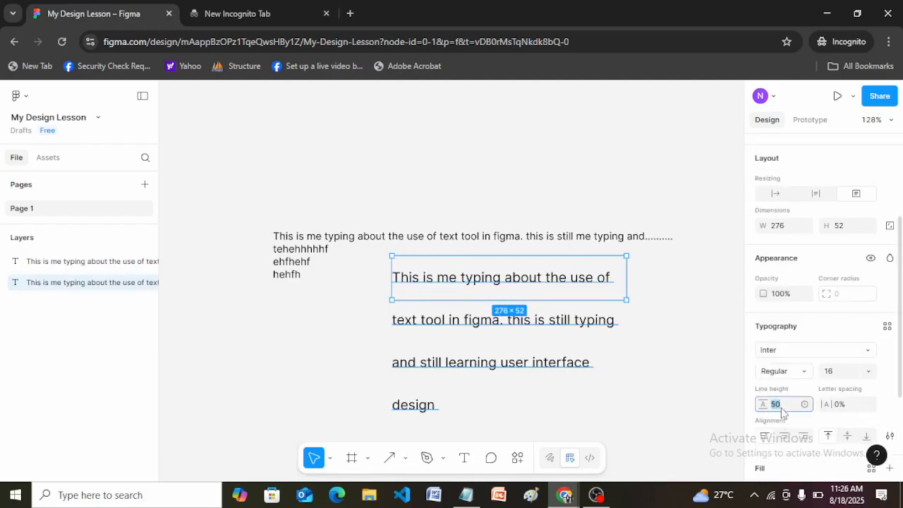
type("2")
left_click(769, 404)
type("8")
key("Return")
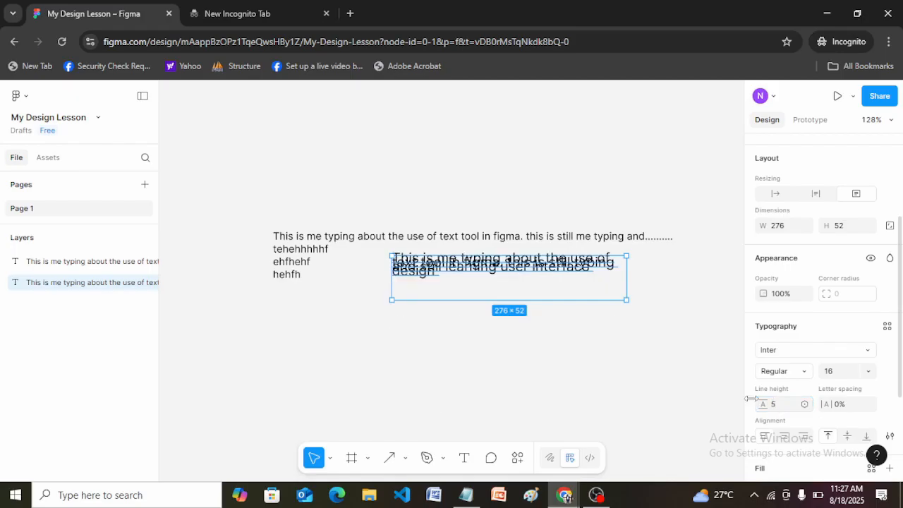
left_click(663, 294)
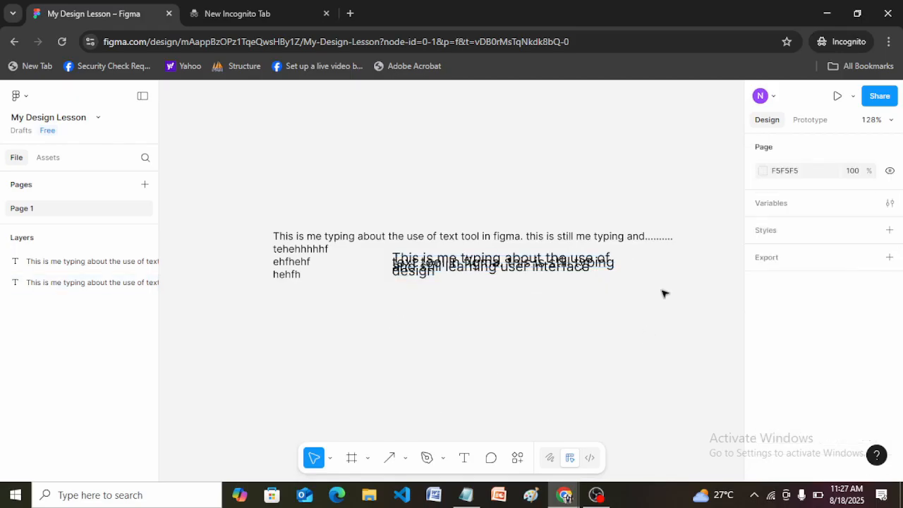
Step: Try line heights of 12 and 16 on the overlapping paragraph
left_click(540, 266)
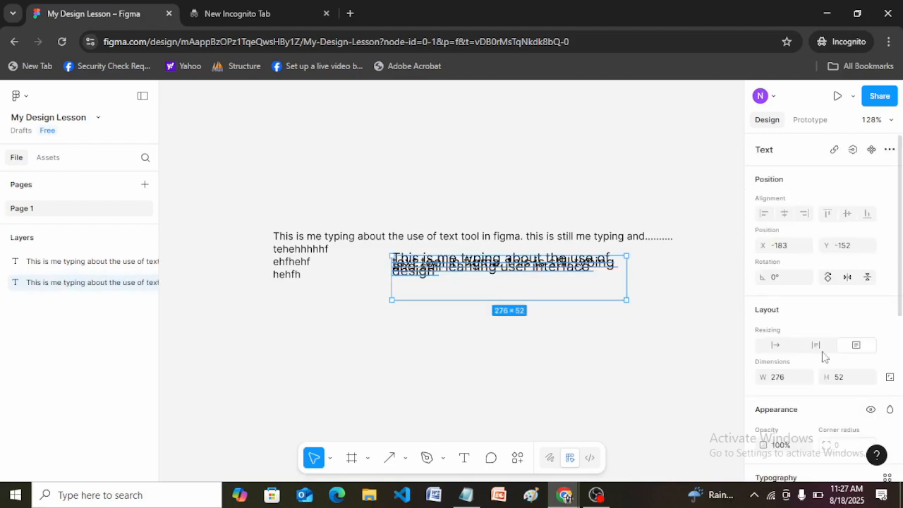
scroll(901, 321, "down", 2)
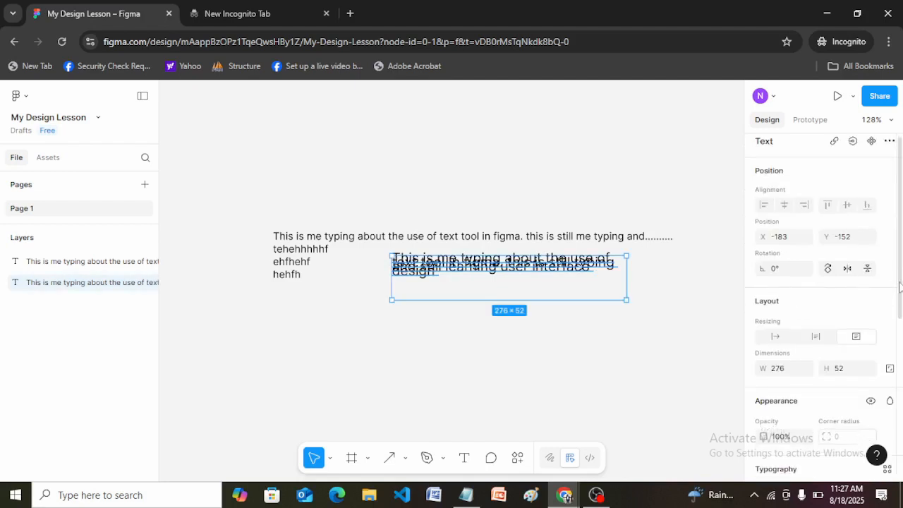
scroll(902, 321, "down", 2)
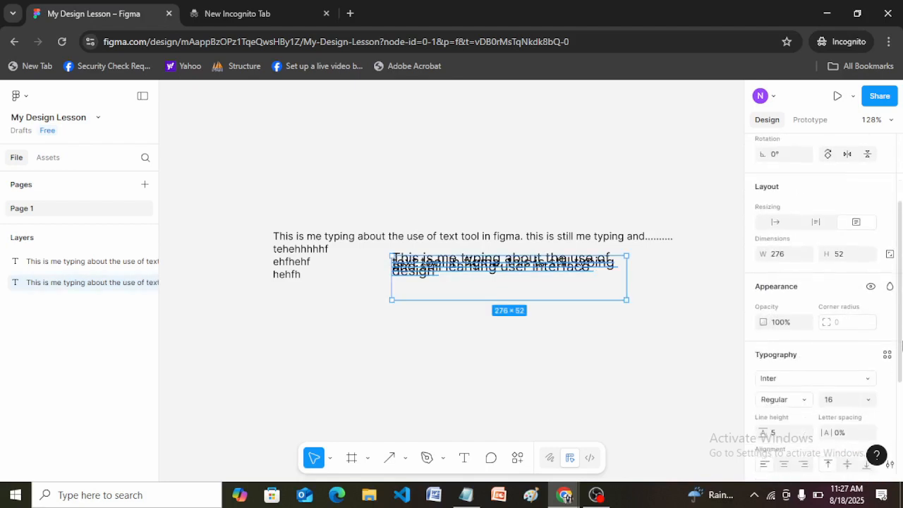
left_click(783, 436)
type("12")
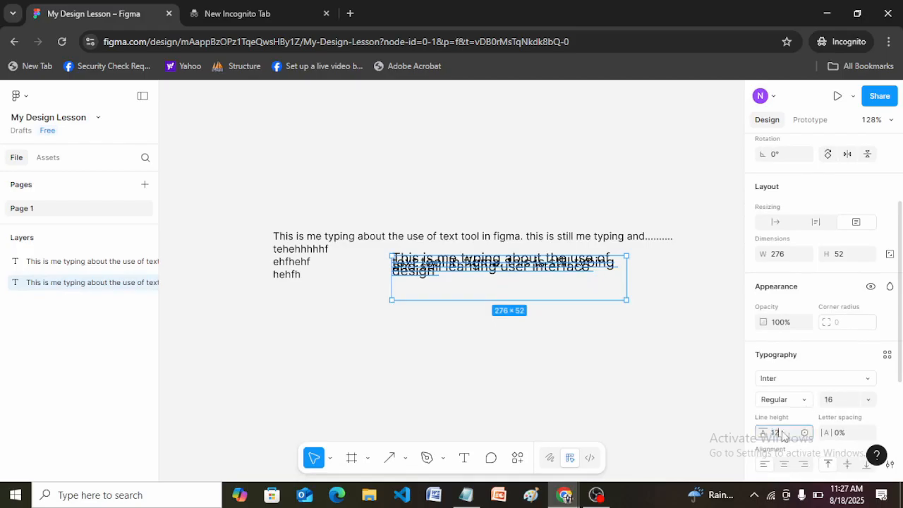
key("Return")
left_click(788, 436)
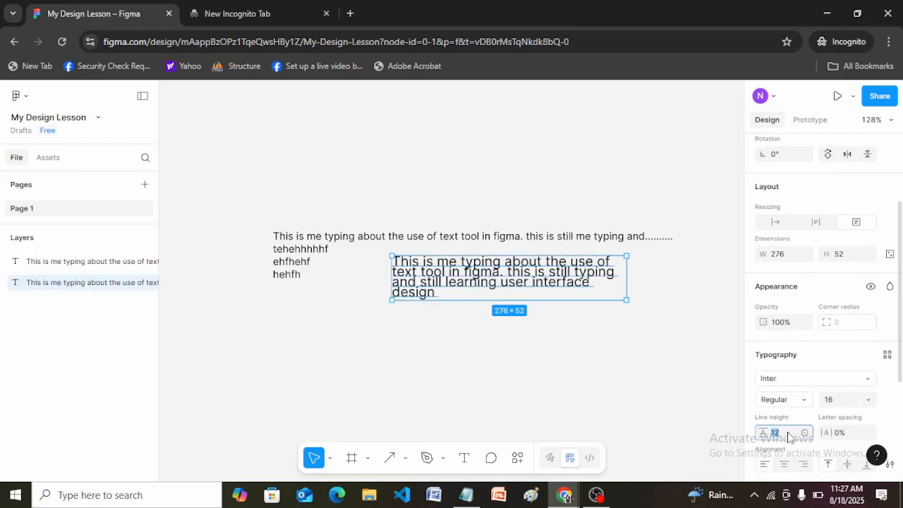
type("16")
key("Return")
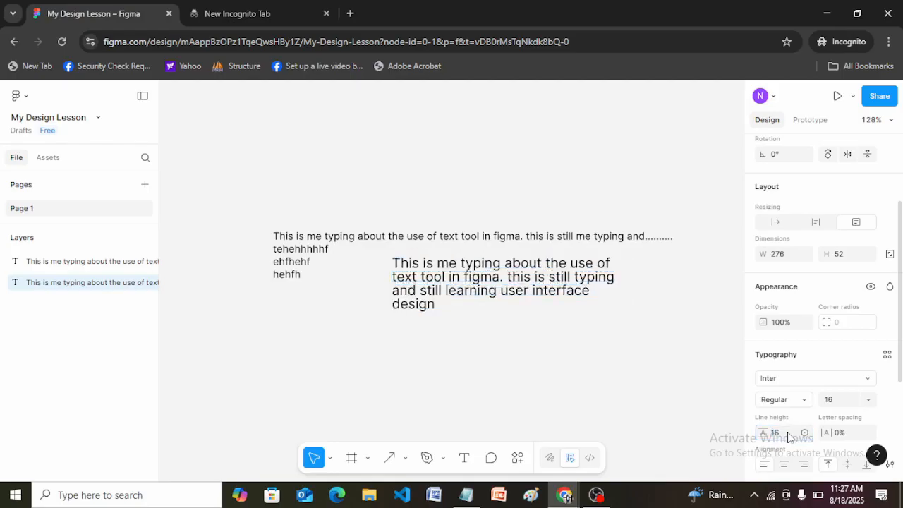
Step: Set the paragraph's line height to 20 and move it back above the other text
left_click(782, 435)
type("20")
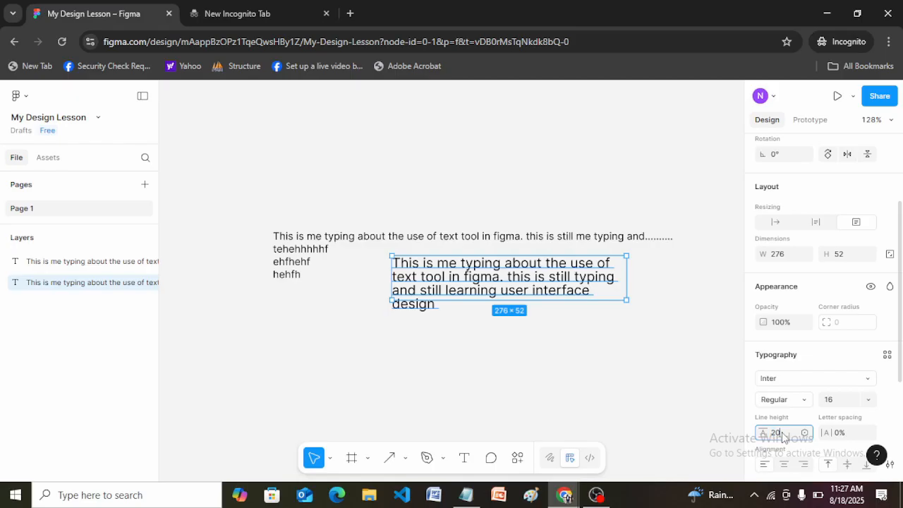
key("Return")
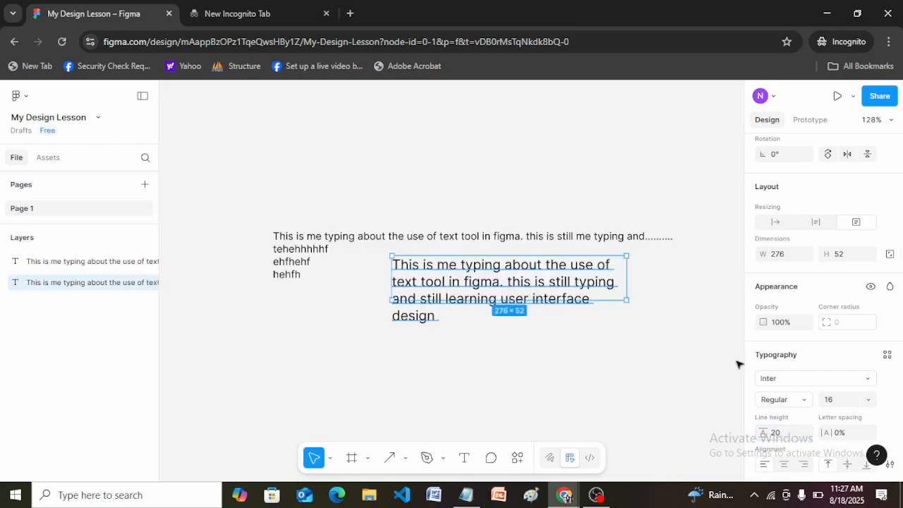
scroll(901, 277, "down", 5)
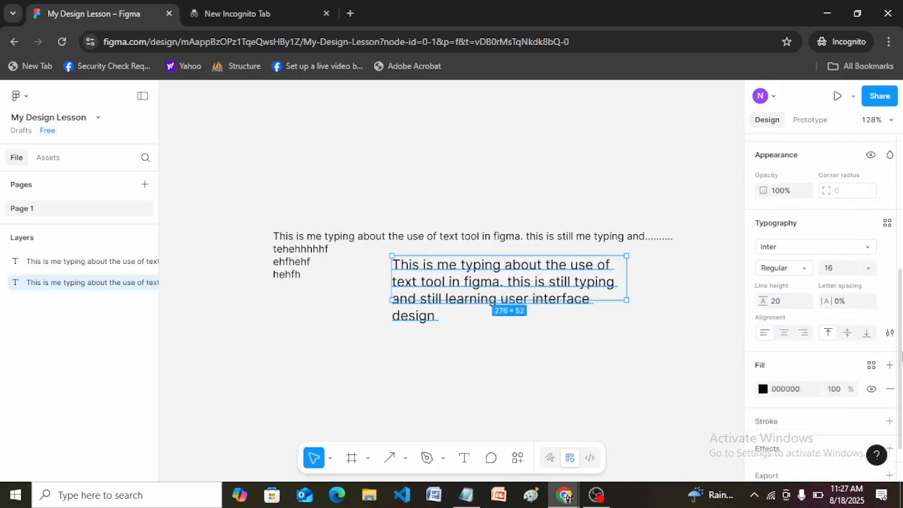
left_click_drag(475, 285, 334, 148)
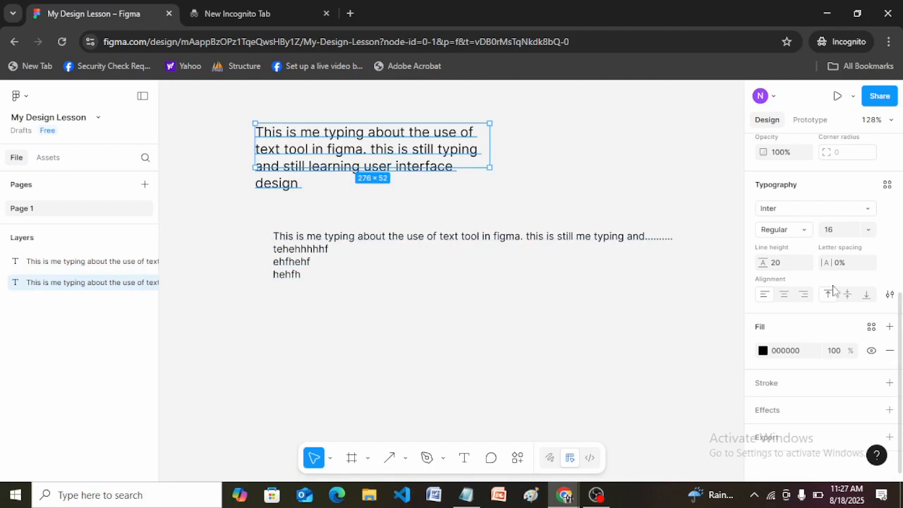
Step: Set the upper paragraph's letter spacing to 30% and deselect it
left_click(845, 265)
type("30")
key("Return")
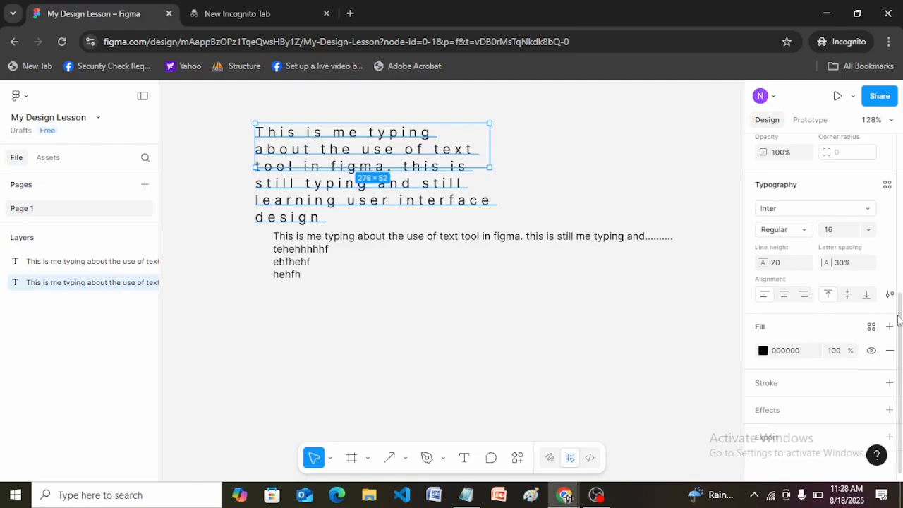
mouse_move(902, 333)
left_mouse_down()
mouse_move(902, 280)
mouse_move(902, 333)
mouse_move(900, 325)
left_mouse_up()
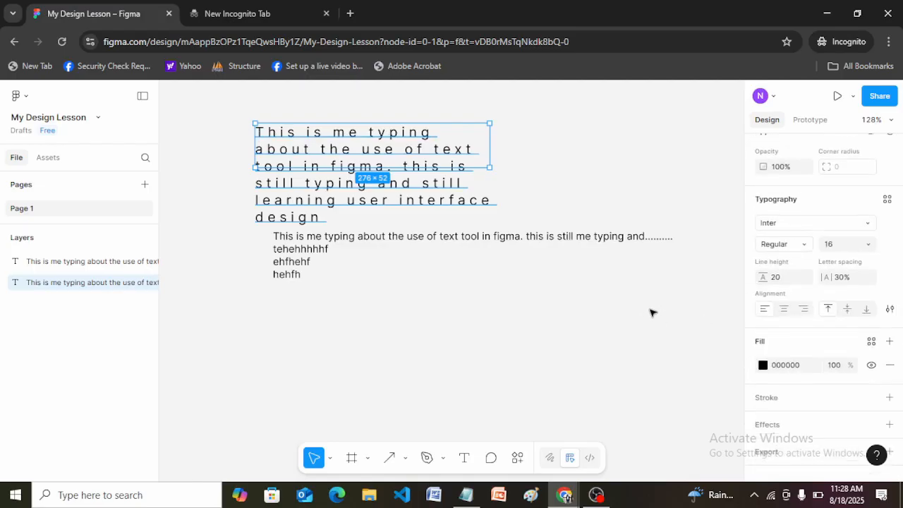
left_click(647, 313)
Step: Undo the upper paragraph's letter spacing change and deselect it
left_click(413, 198)
key("Escape")
key("ctrl+z")
key("ctrl+z")
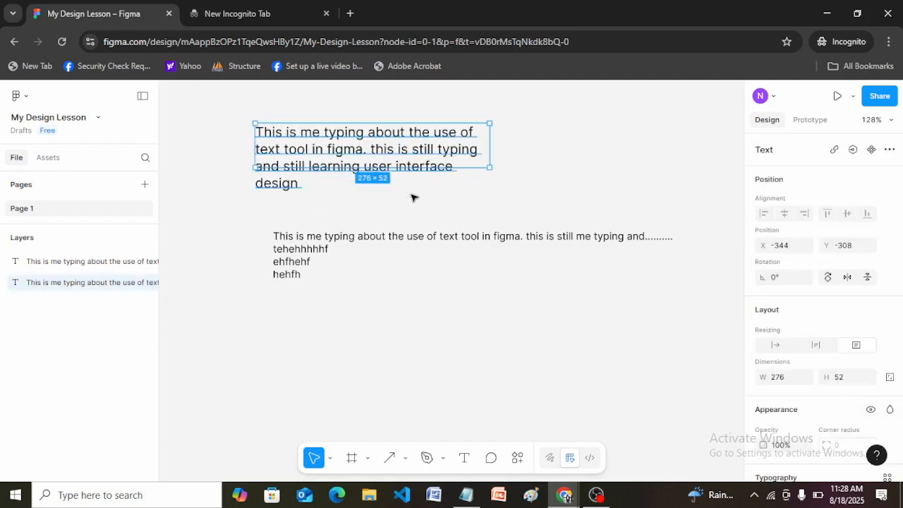
left_click(538, 180)
Step: Append "i will continue with my typing as we proceed in this class" to the end of the upper paragraph and finish editing
left_click(420, 151)
double_click(305, 171)
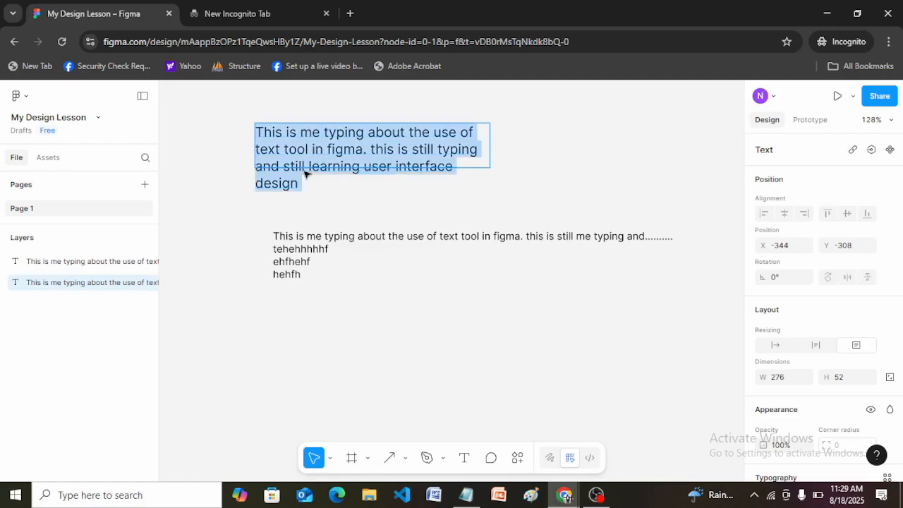
left_click(306, 186)
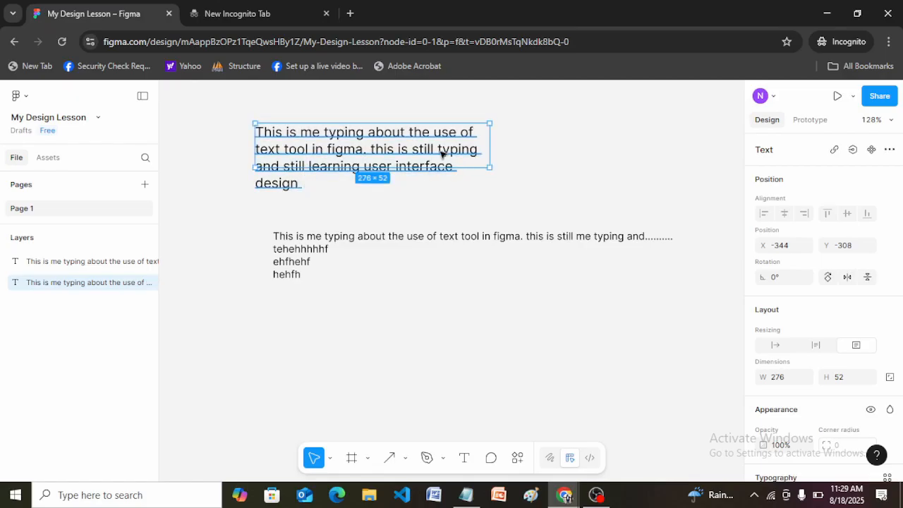
double_click(308, 155)
left_click(308, 150)
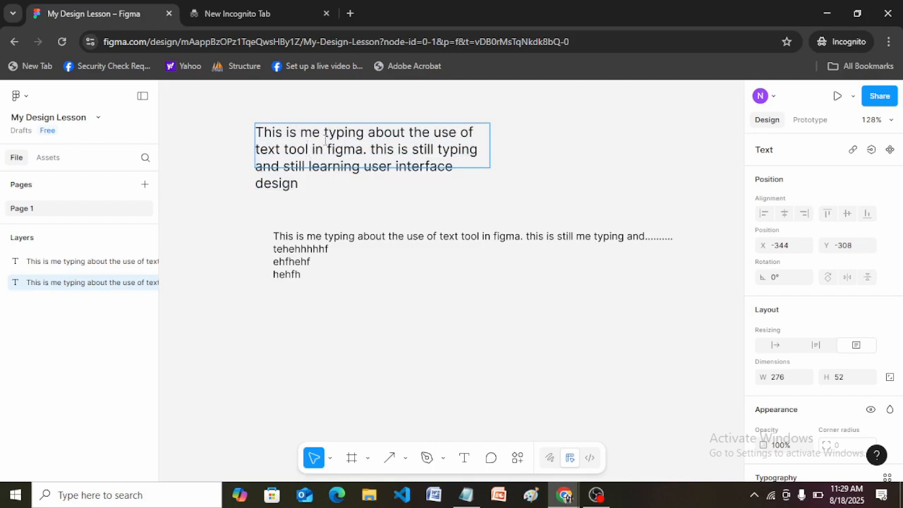
key("Down")
type("wil")
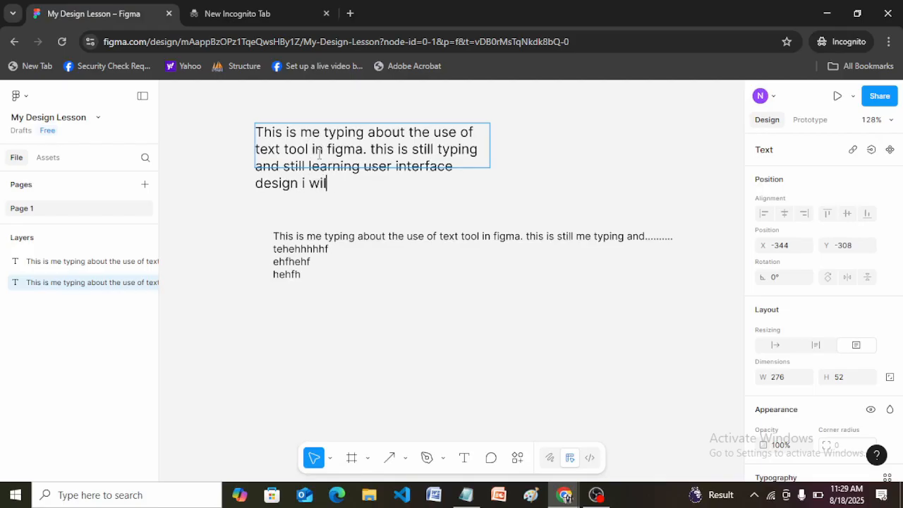
type("l continue with")
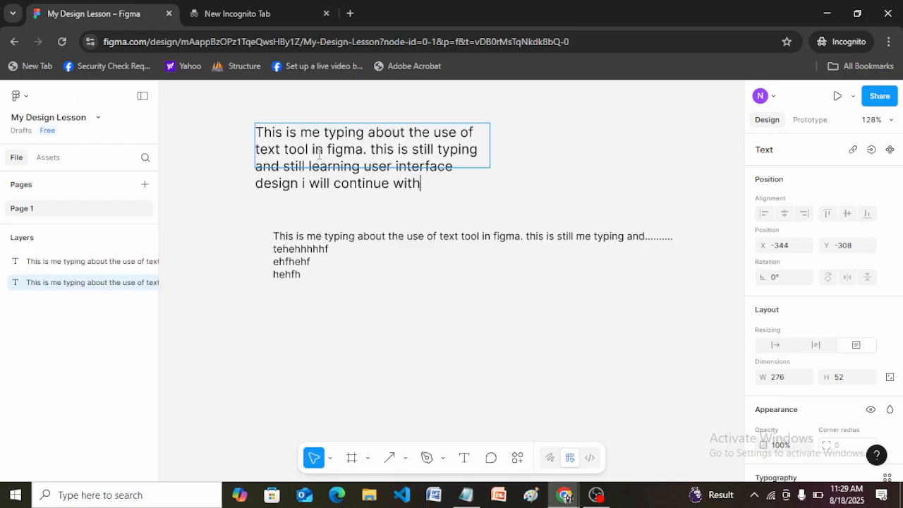
type(" my typing as  w")
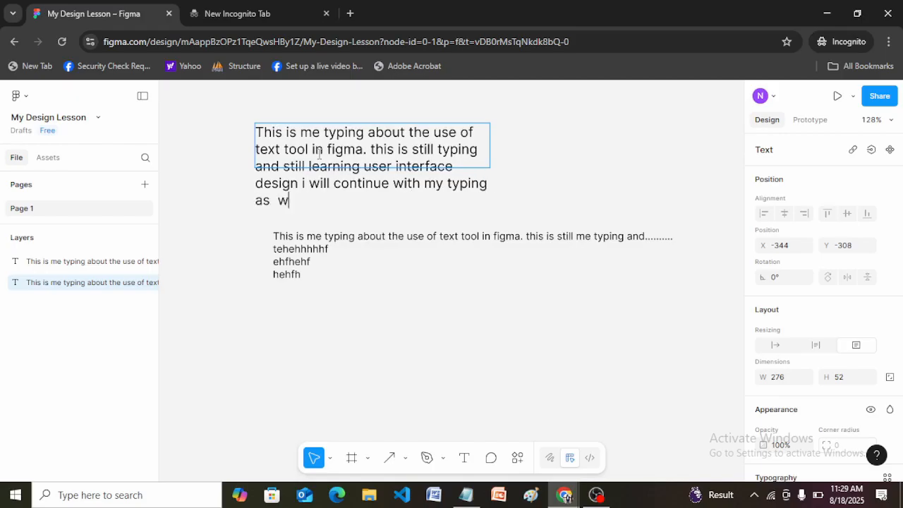
type("e proceed in t")
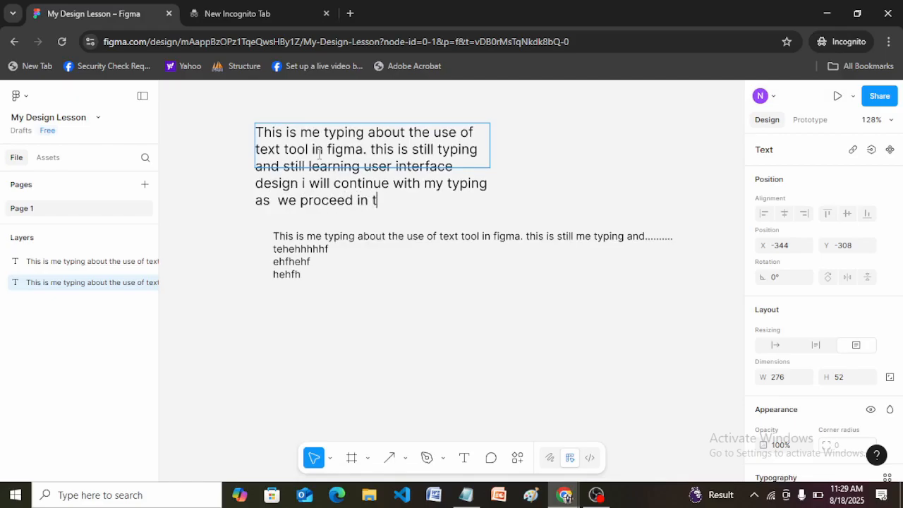
type("his class")
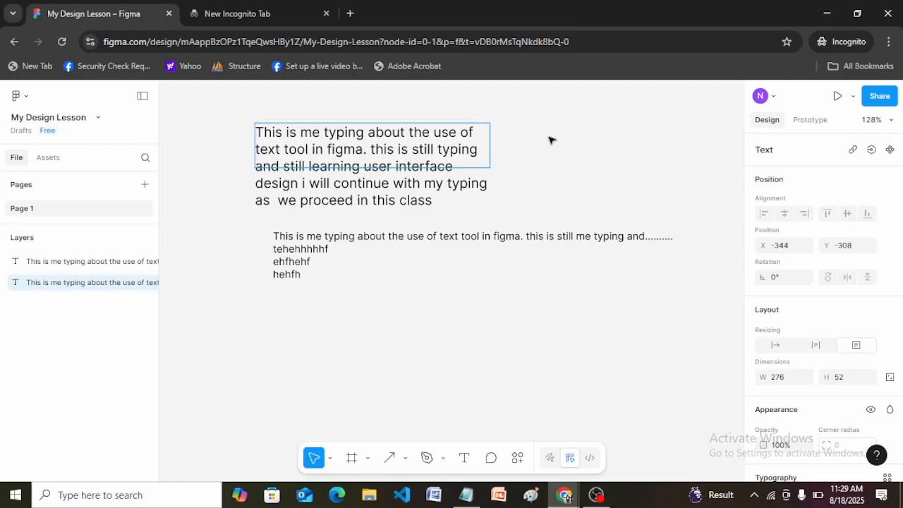
key("Escape")
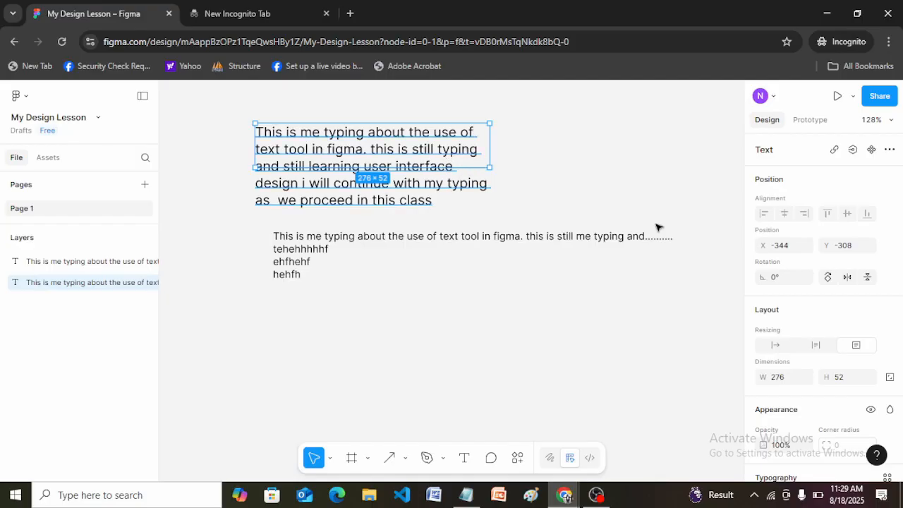
scroll(900, 258, "down", 1)
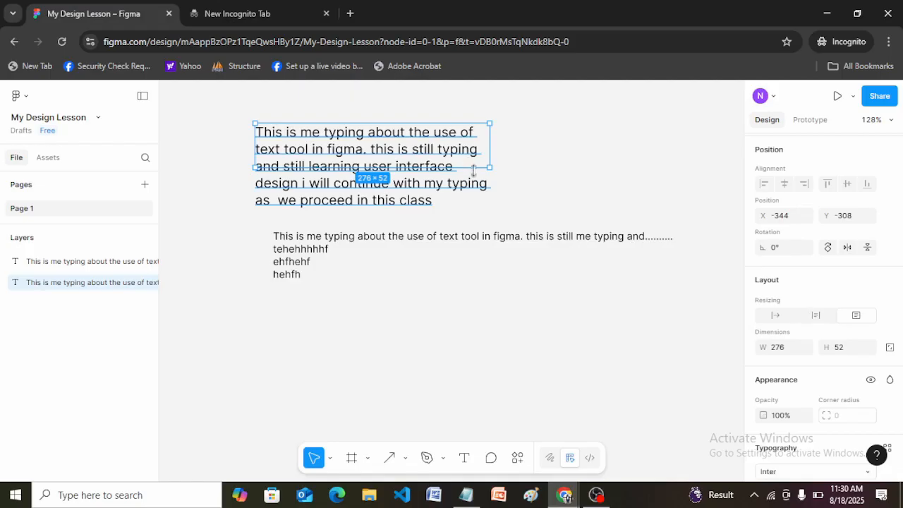
Step: Narrow the upper paragraph's box to a width of 271, set its resizing to auto height and deselect it
mouse_move(488, 151)
left_mouse_down()
mouse_move(523, 152)
mouse_move(486, 156)
left_mouse_up()
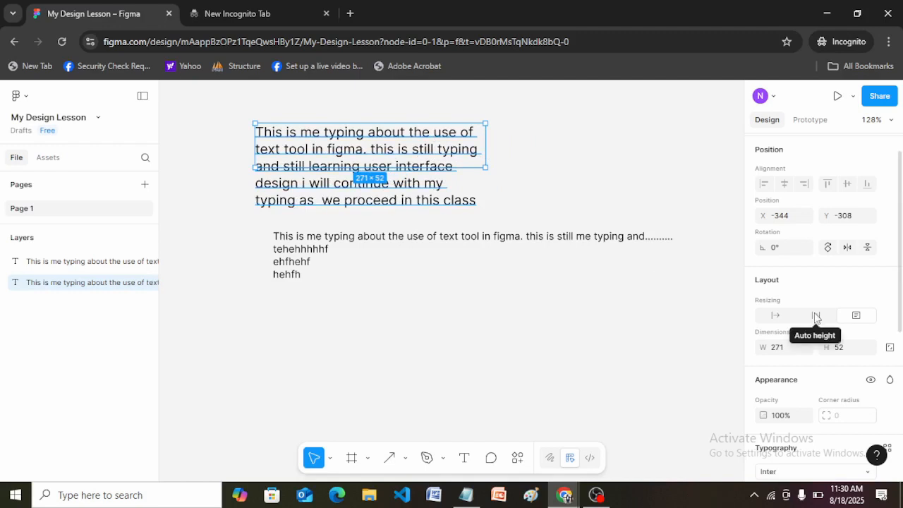
left_click(816, 316)
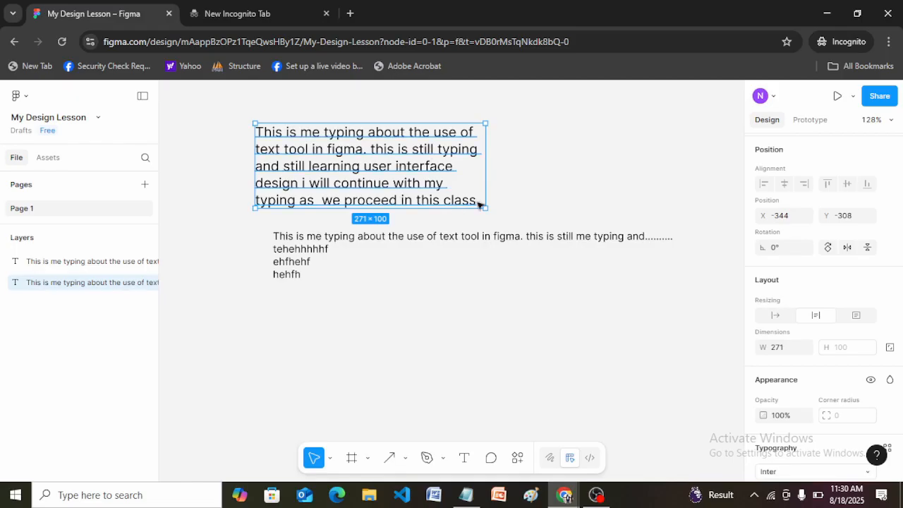
key("Escape")
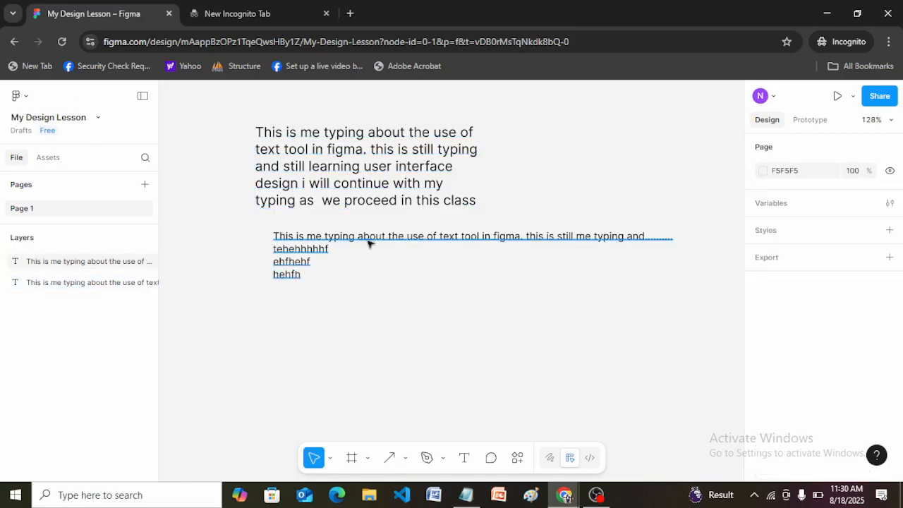
Step: Move the lower text block further down and append filler text starting "thehehehjjrg jtjtyjj" on a new line of the upper paragraph
left_click(346, 242)
left_click_drag(346, 242, 367, 344)
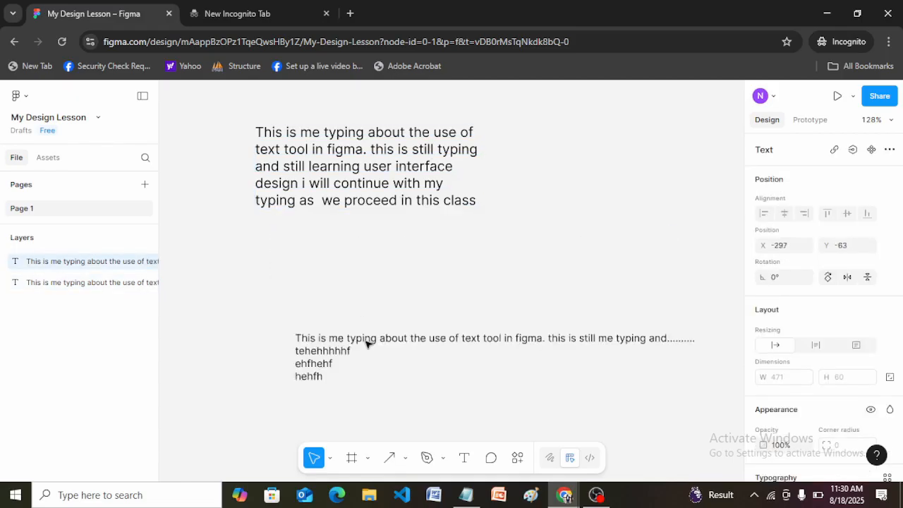
left_click(465, 200)
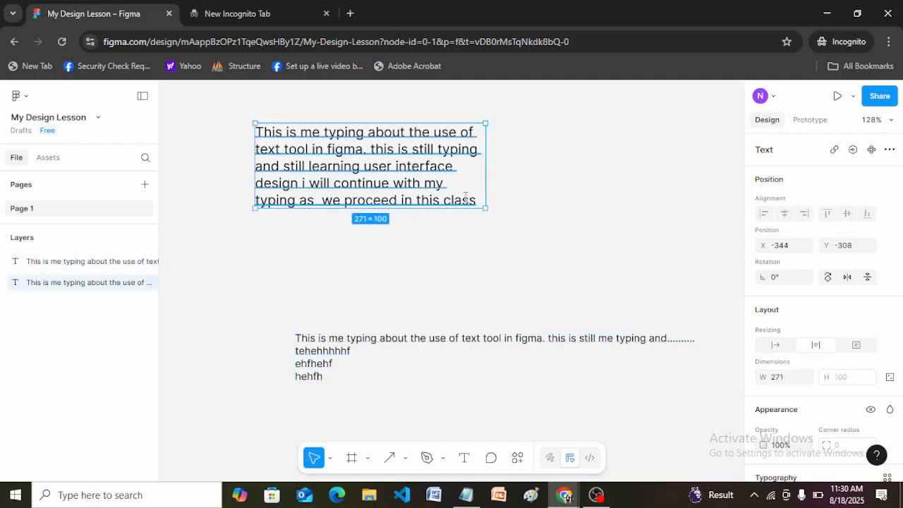
double_click(478, 201)
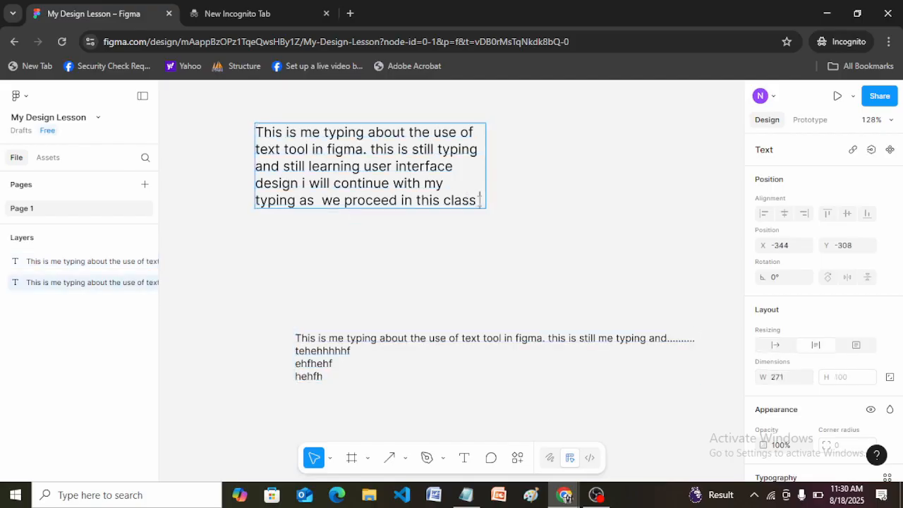
key("Return")
type("thehe")
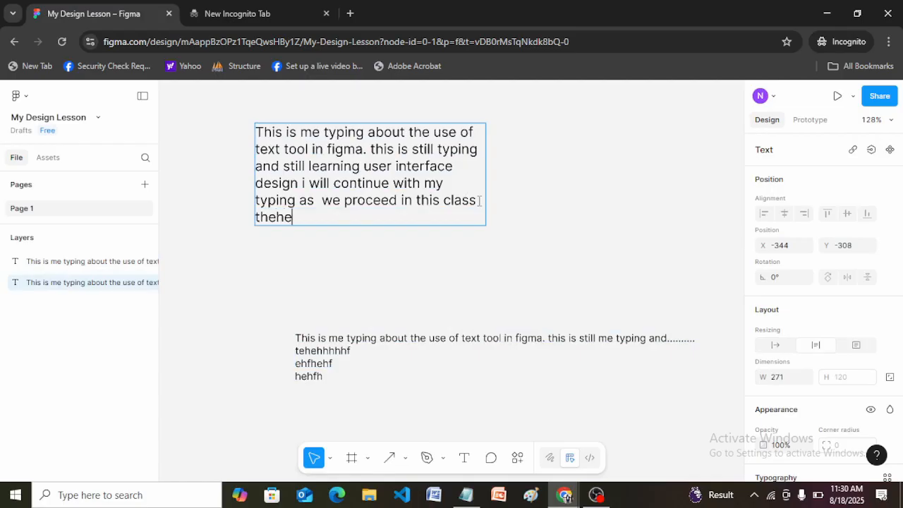
type("hehjjrg jtjtyjj")
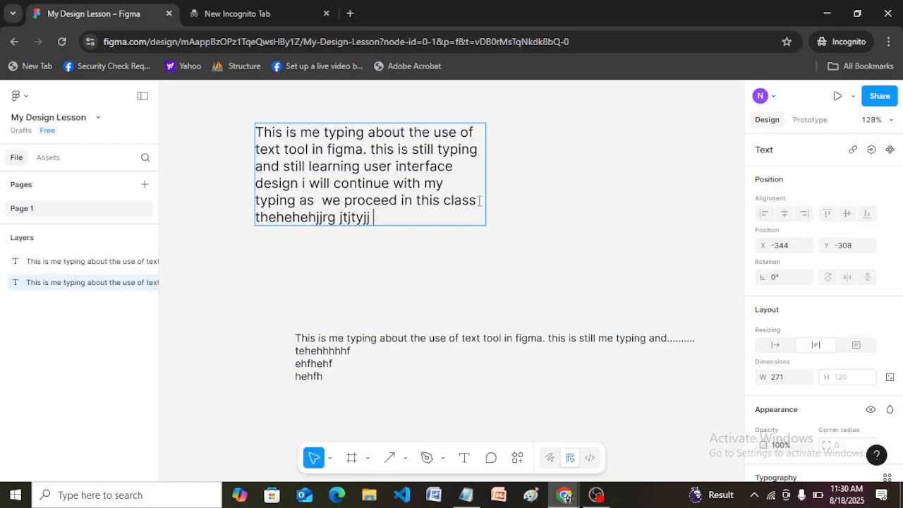
type(" yjjrjuf")
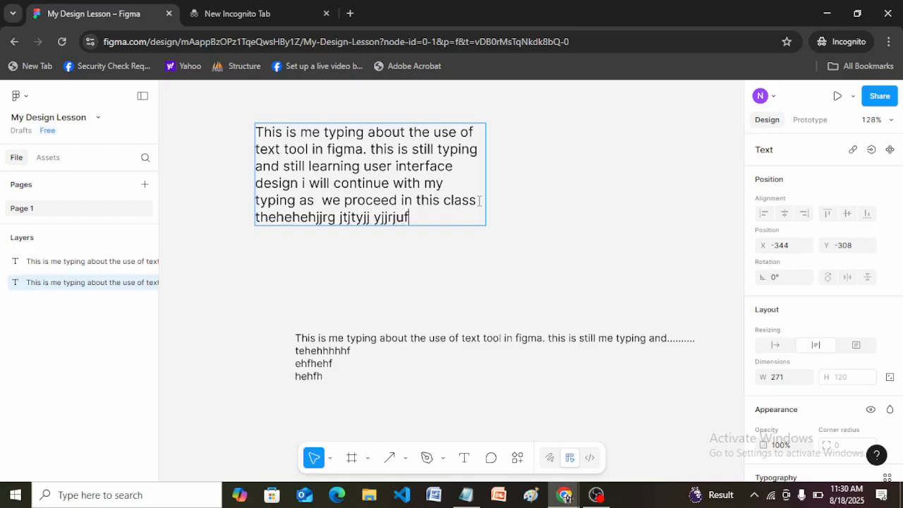
type("htyjkjktkslskkls")
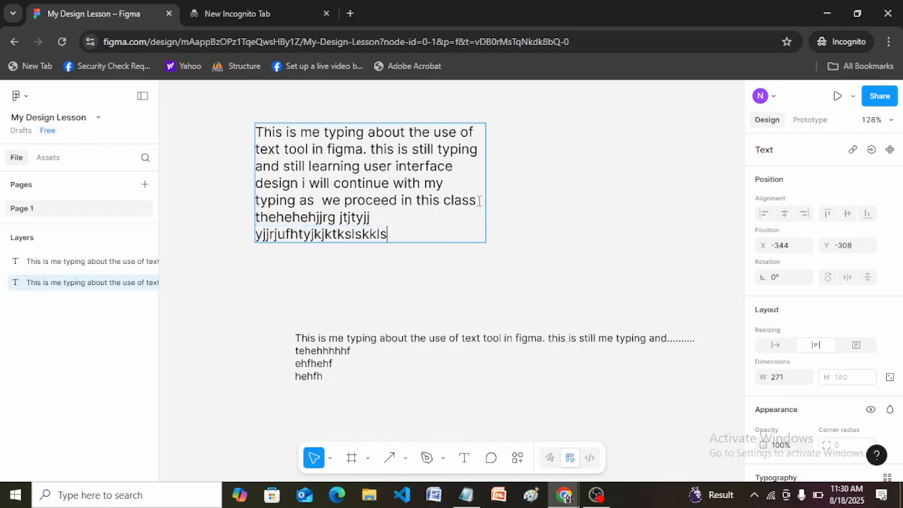
type("lkkllkwlwllsls")
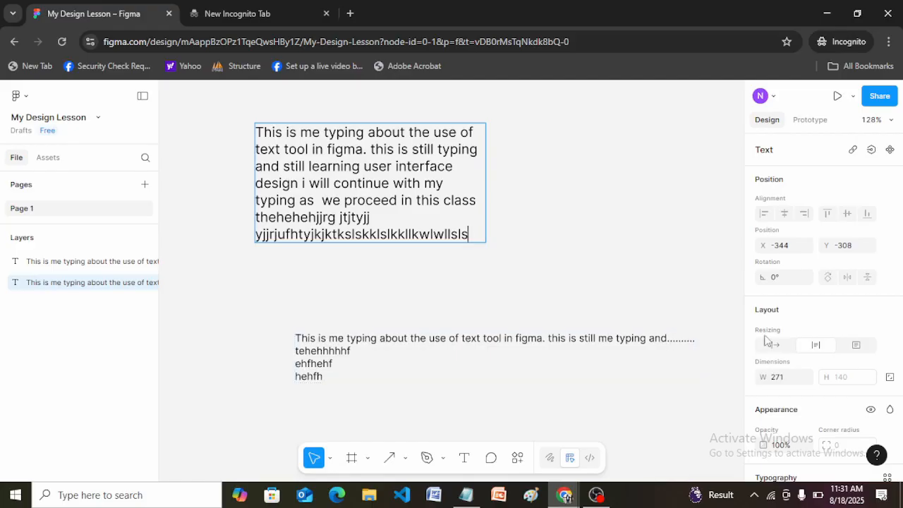
left_click(632, 349)
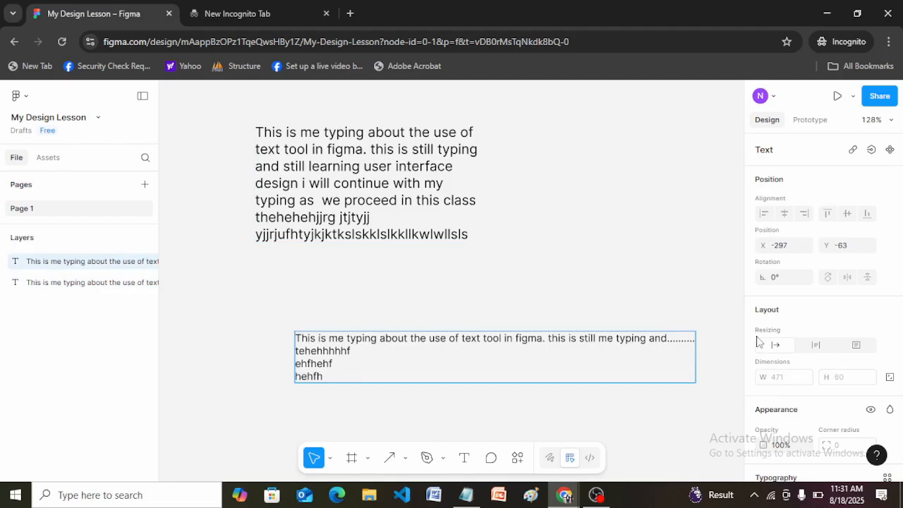
Step: Place an auto-width text "jkfglsnslnsnlslnsls" in the gap between the upper paragraph and the lower text
left_click(464, 458)
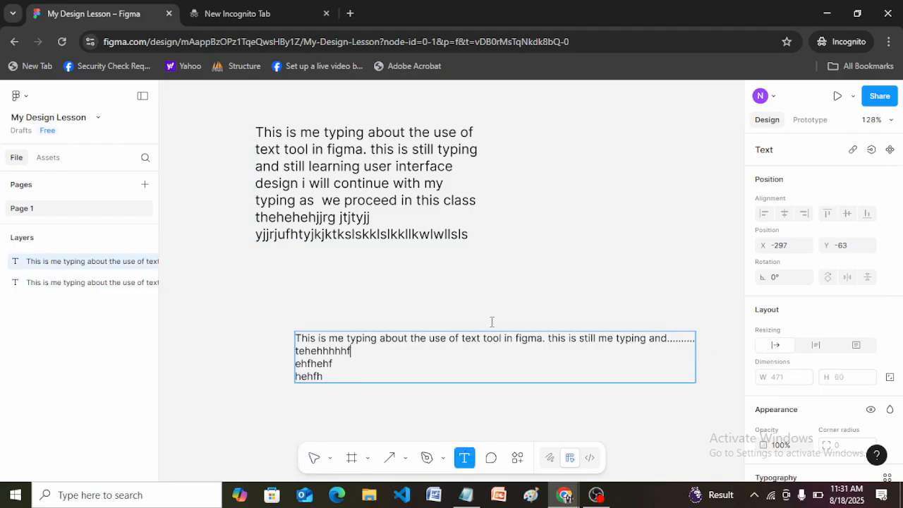
left_click(506, 274)
type("jkfglsnslnsnlslnsls")
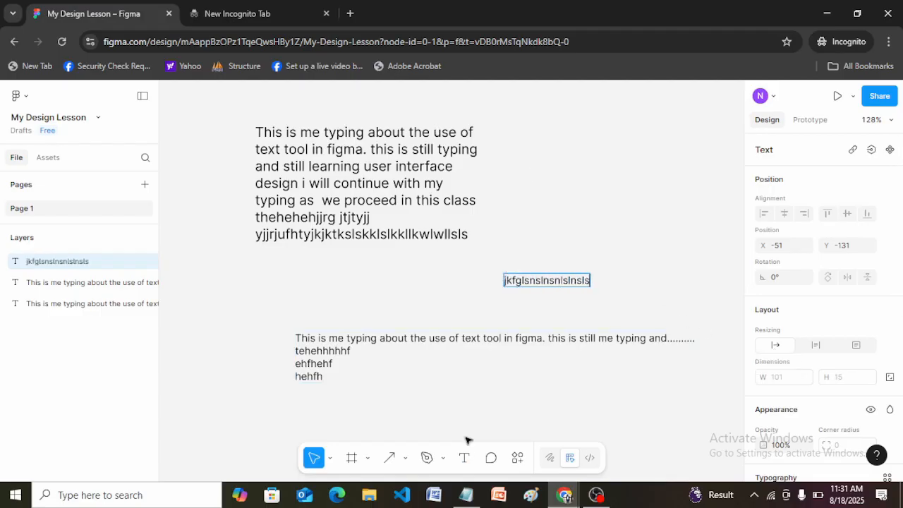
Step: Draw a text box about 156 by 59 beside the upper paragraph and fill it with "hryjkjkskjskjskjsksksjsjskskksk"
left_click(466, 458)
left_click_drag(528, 177, 661, 228)
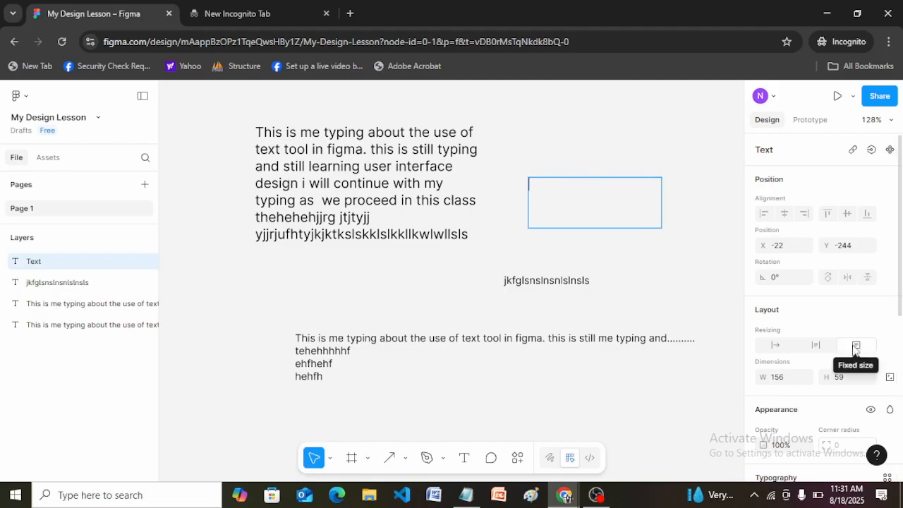
type("hryjkjkskjskjskjsksksjsjskskksk")
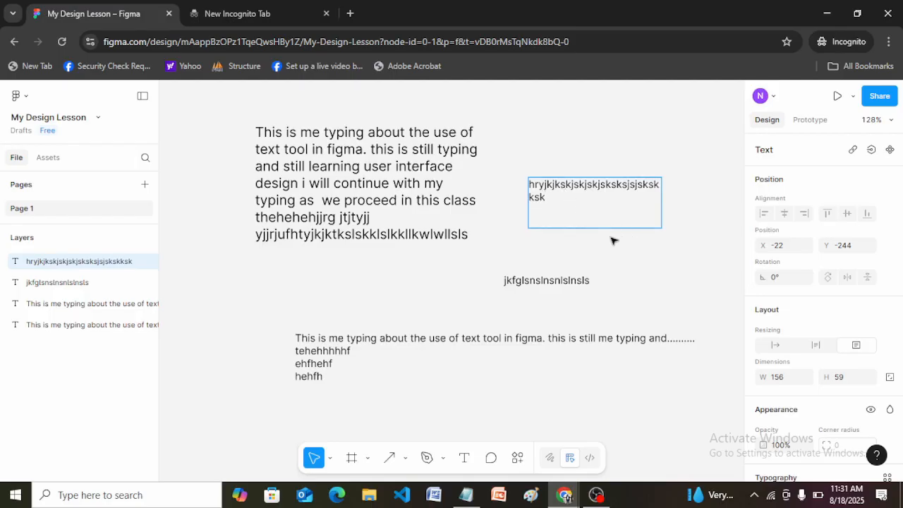
Step: Set the upper paragraph's resizing to fixed size and append filler text starting "hajkakjaakajk" on a new line
left_click(420, 188)
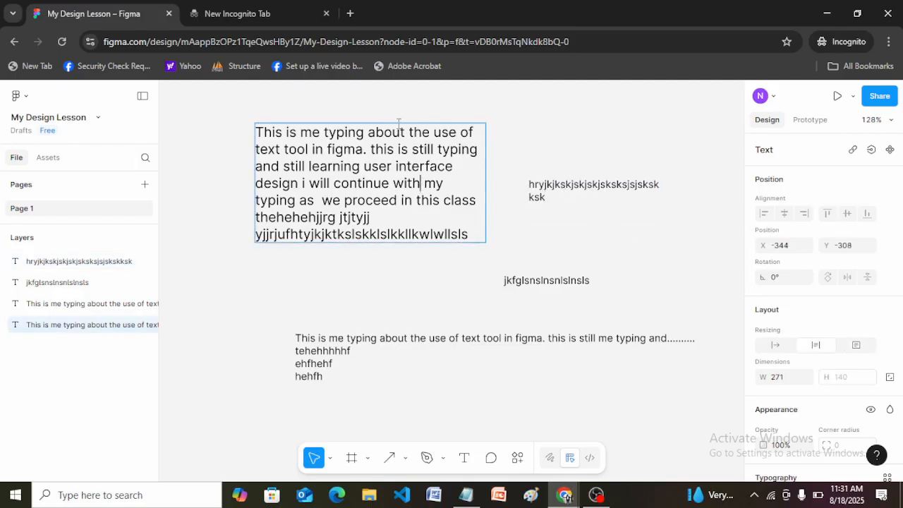
left_click(856, 345)
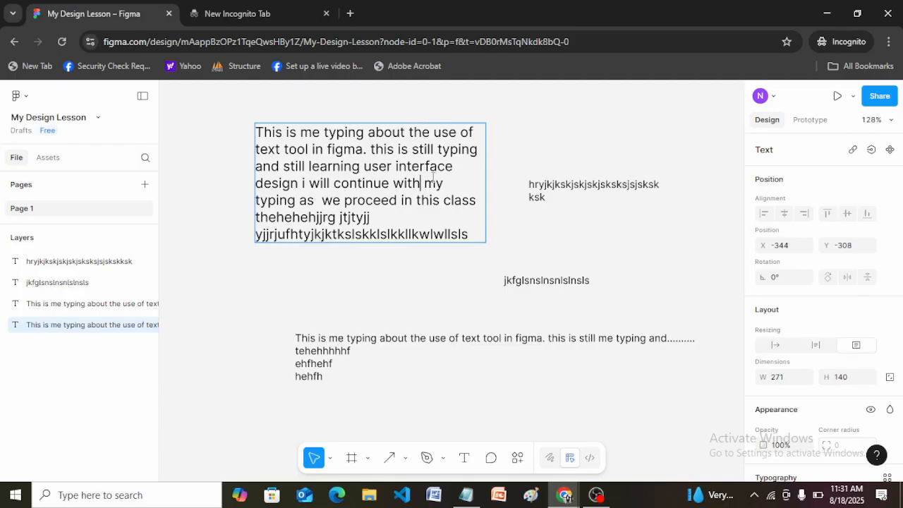
left_click(470, 234)
key("Return")
type("hajk")
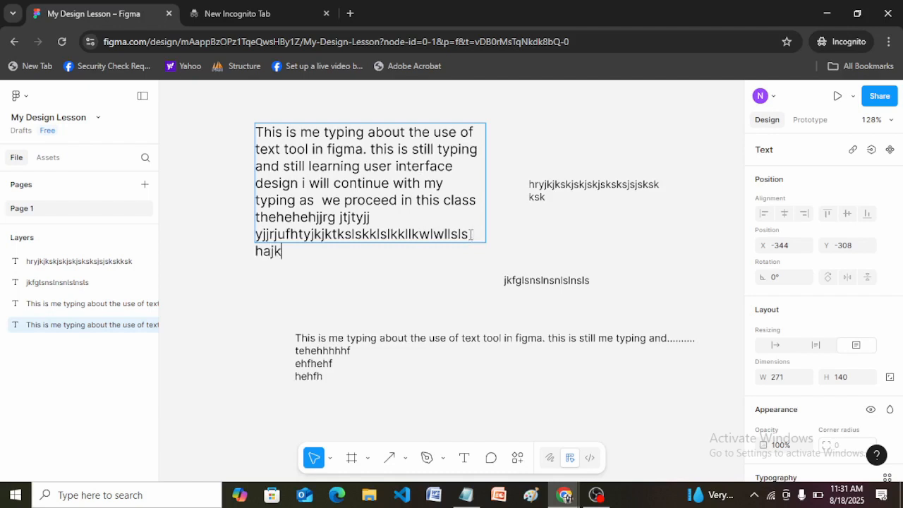
type("akjaakajkfkjakjakjakakakakaka")
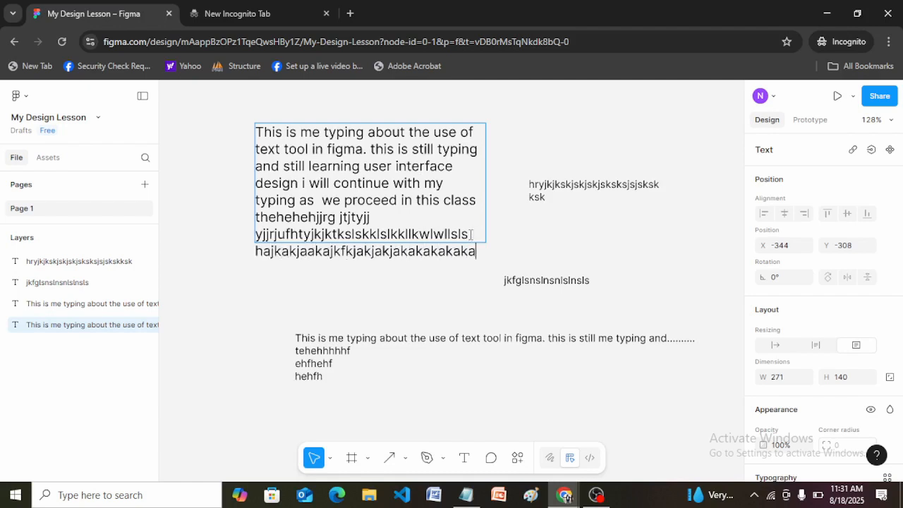
type("kakakjakakjkakkkakkaka")
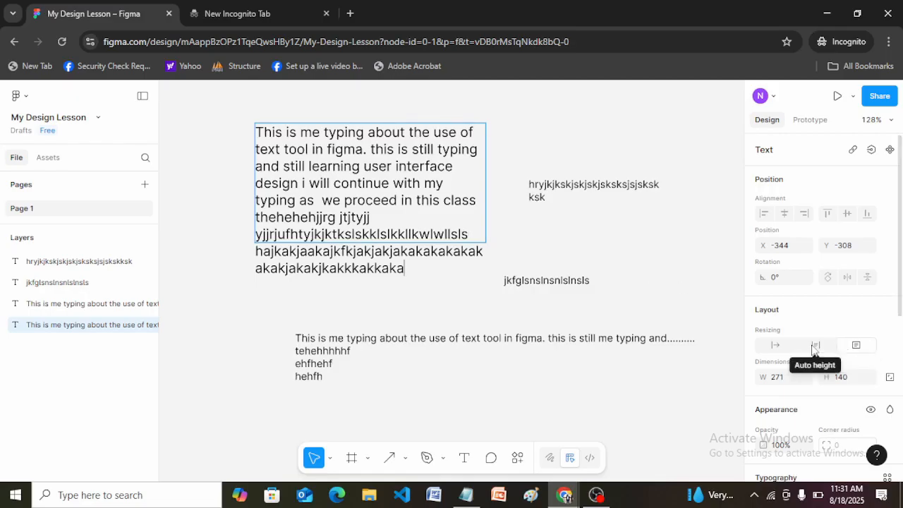
Step: Set the upper paragraph's resizing to auto height and finish editing it
left_click(814, 346)
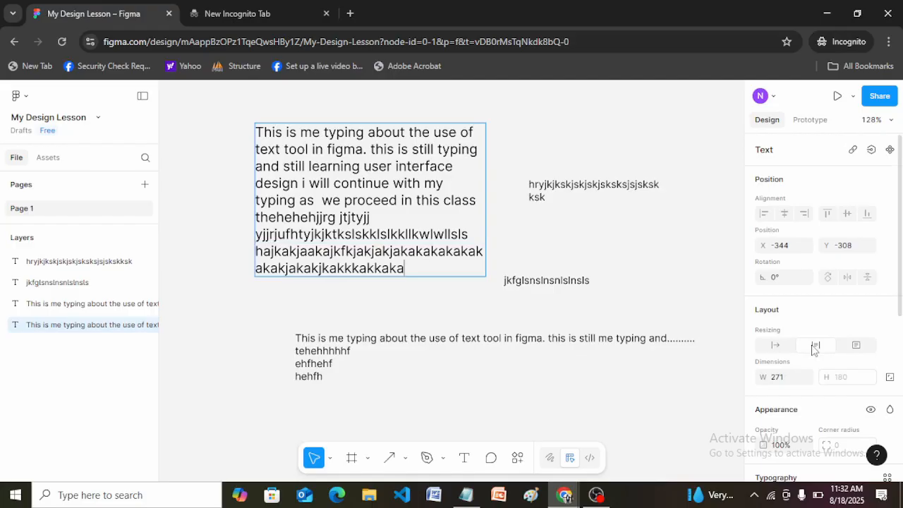
left_click(563, 275)
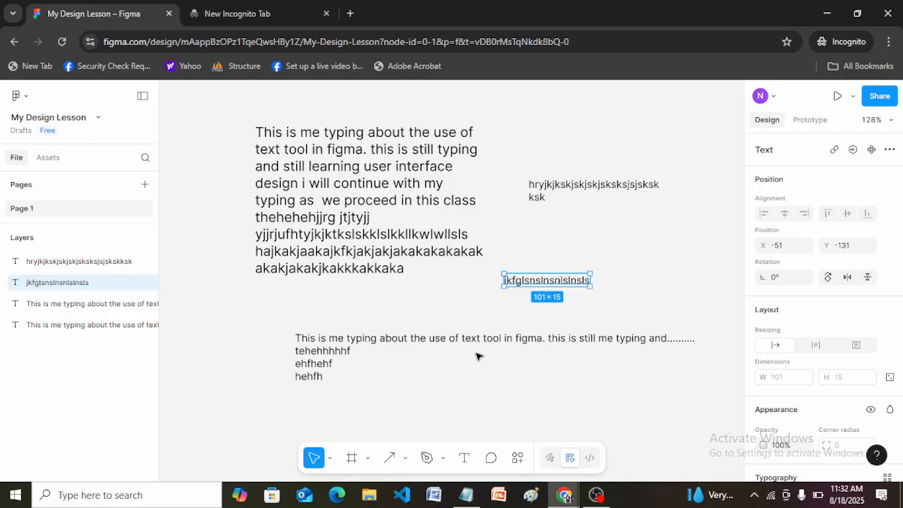
Step: Delete all text objects from the canvas and draw an empty text box about 342 wide by 31 high
left_click_drag(220, 110, 708, 405)
key("Delete")
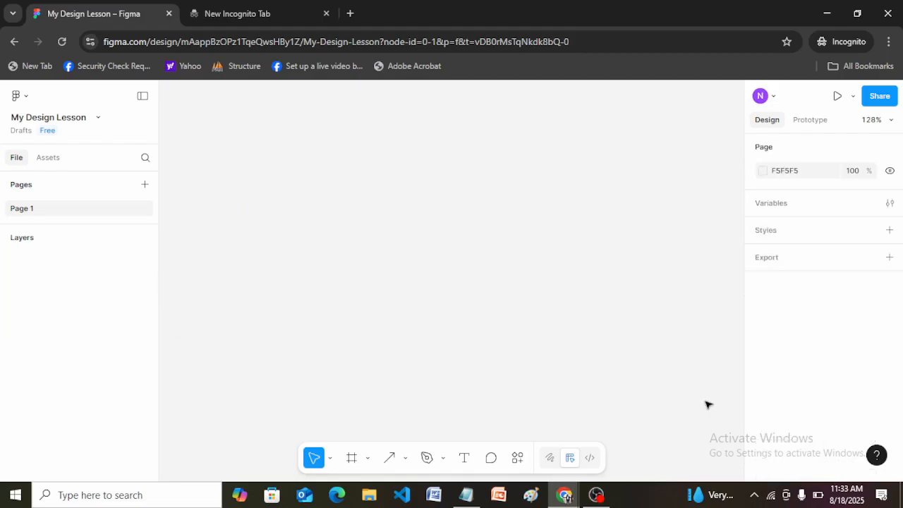
left_click(464, 457)
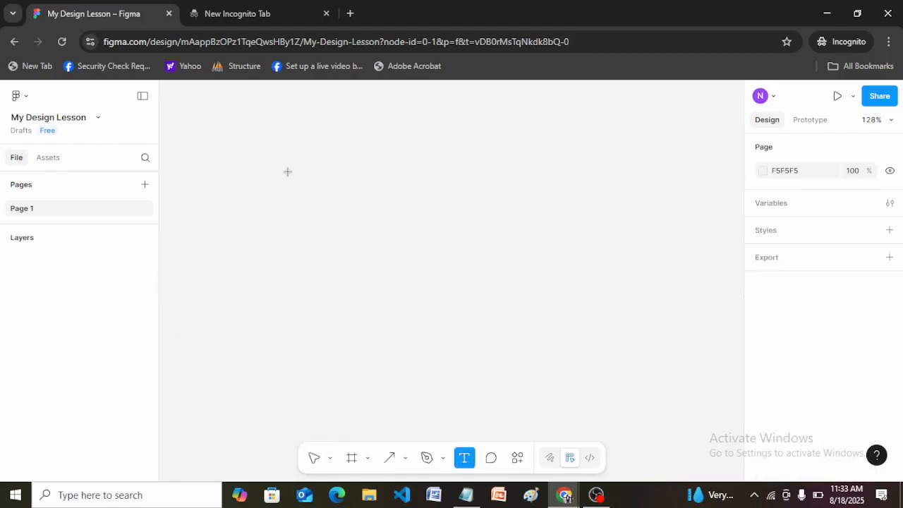
left_click_drag(288, 172, 579, 199)
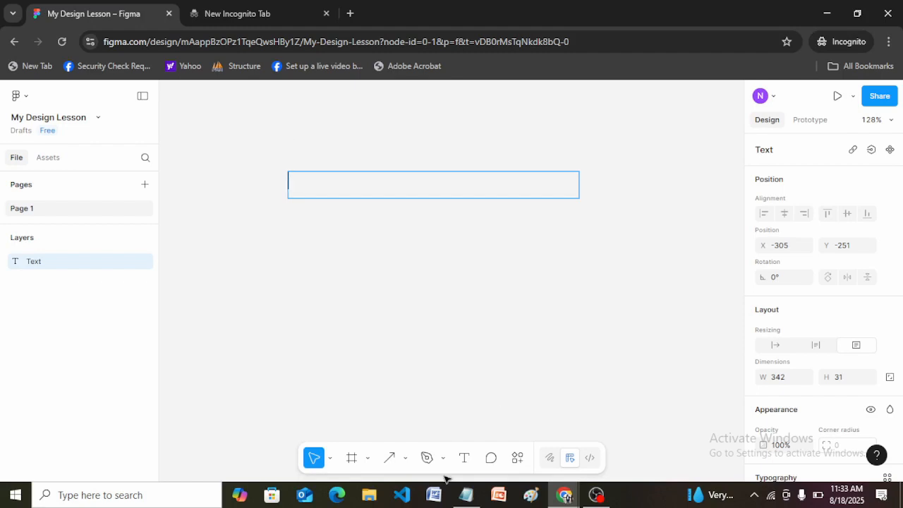
Step: Switch to the Notepad notes and add the line "Horizontal alignment" below the list, separated by a blank line
left_click(467, 499)
left_click(482, 232)
key("Return")
key("Return")
type("Horiz")
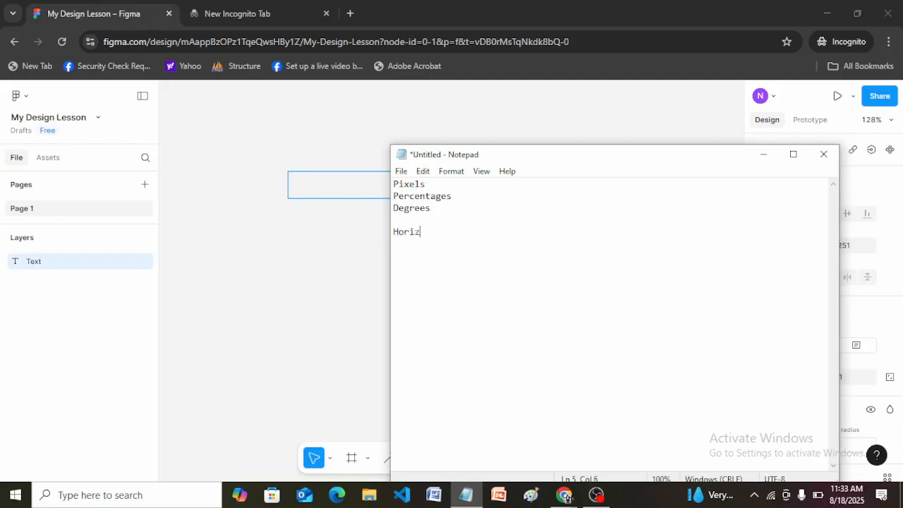
type("ontal alig")
key("BackSpace")
type("gnent")
key("BackSpace")
key("BackSpace")
key("BackSpace")
key("BackSpace")
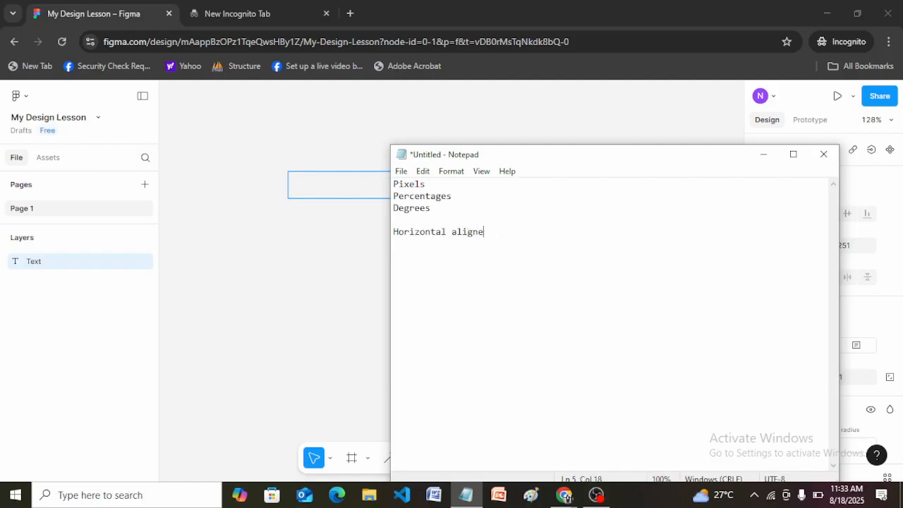
type("nment")
Step: Add the line "Vertical Alignment", capitalise the A in the "Horizontal Alignment" line above and return to Figma
key("Return")
type("Vertical Alignment")
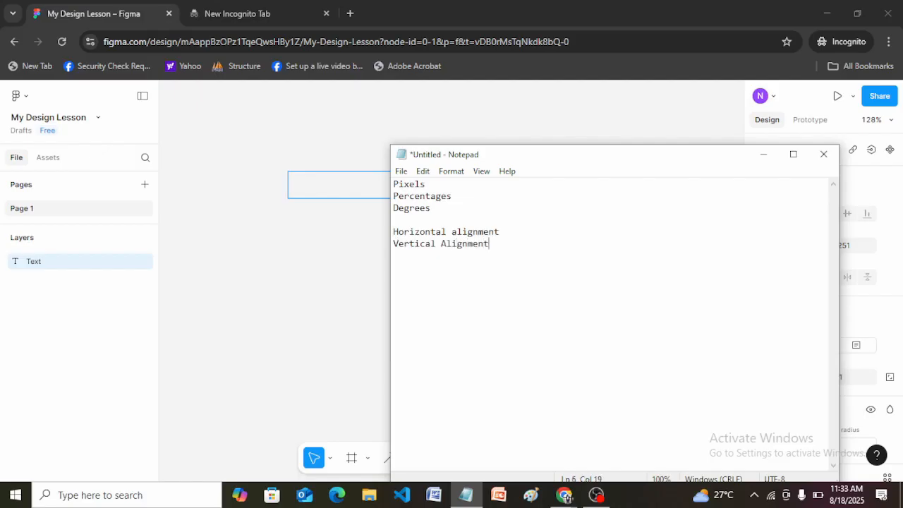
left_click(455, 232)
key("BackSpace")
type("A")
left_click(344, 274)
left_click(416, 176)
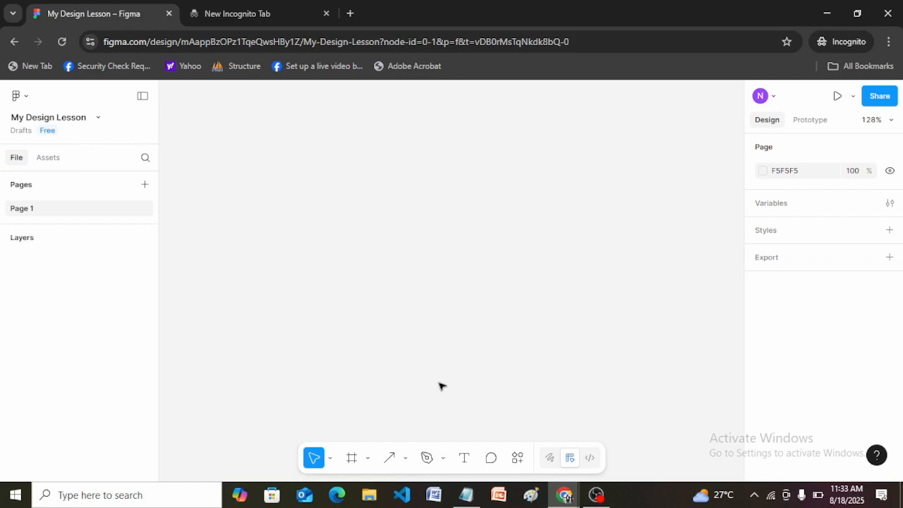
left_click(464, 458)
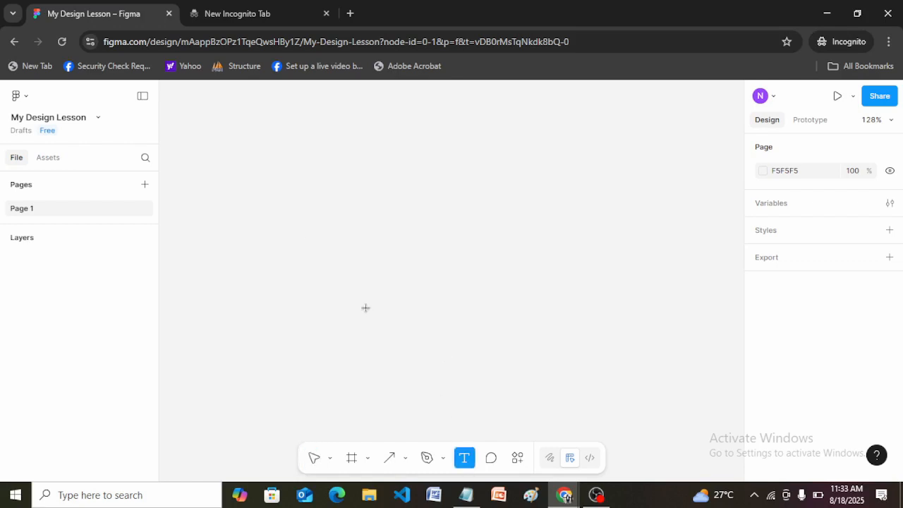
left_click_drag(279, 173, 551, 206)
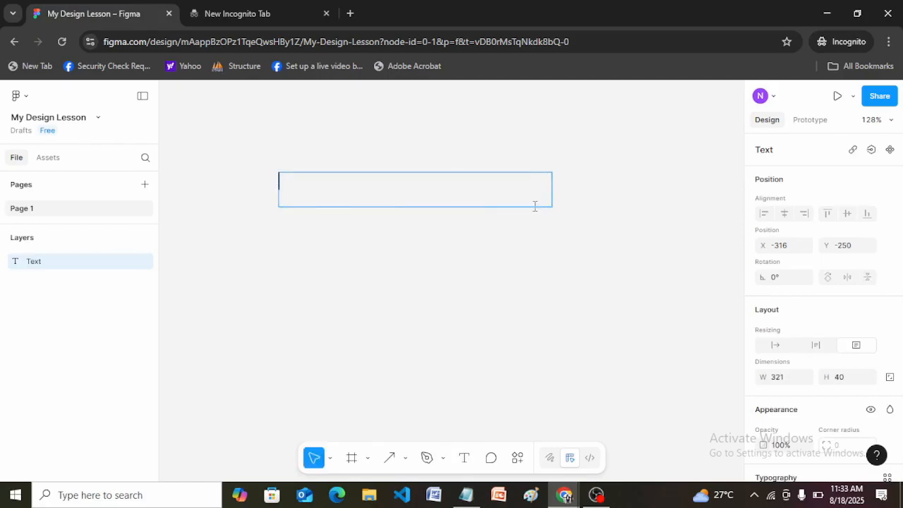
left_click(413, 163)
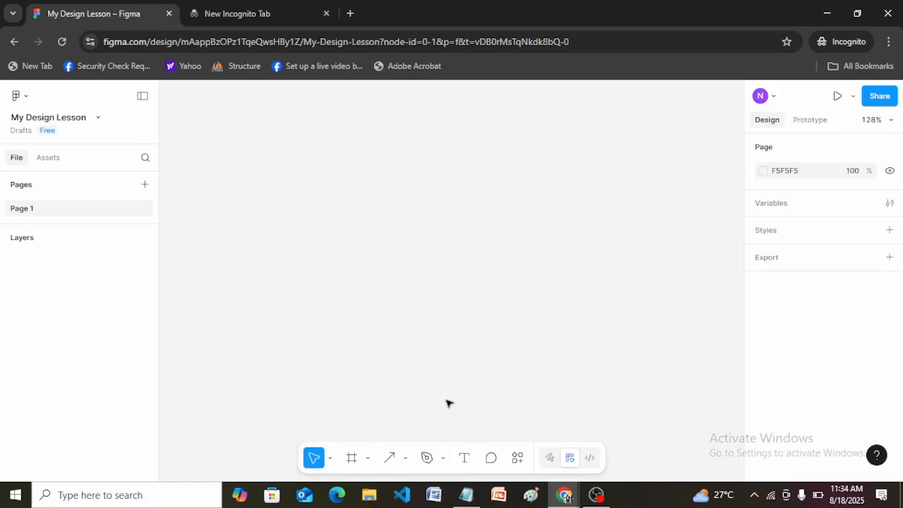
Step: Draw a fixed-size text box about 300 wide by 29 high on the empty canvas and enter "Text" in it
left_click(465, 458)
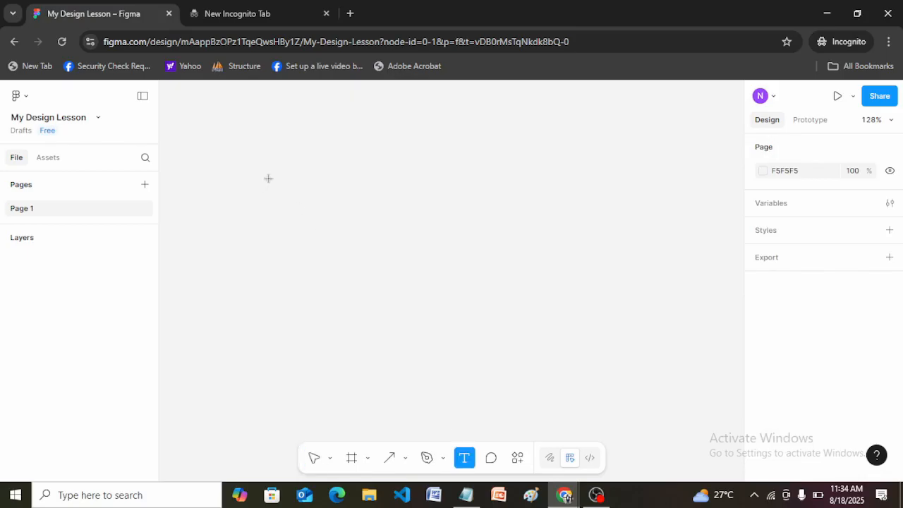
left_click_drag(264, 179, 520, 204)
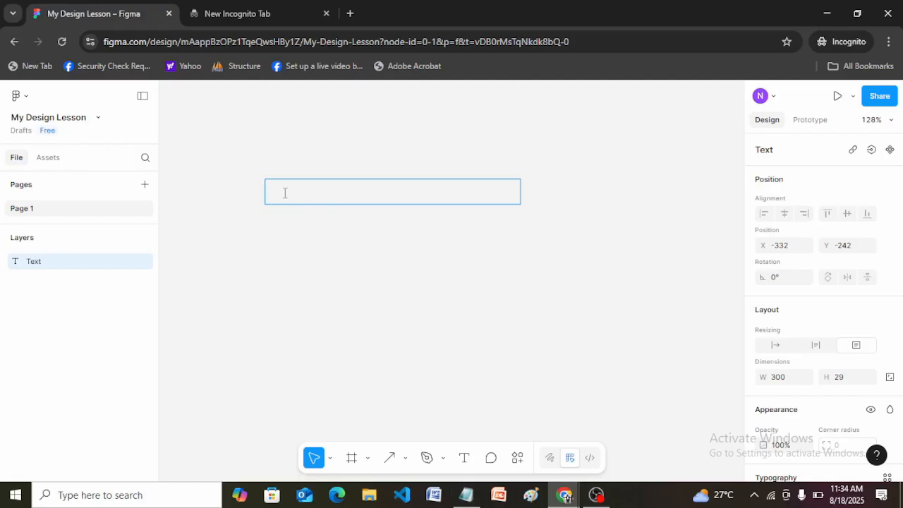
type("Text")
key("Escape")
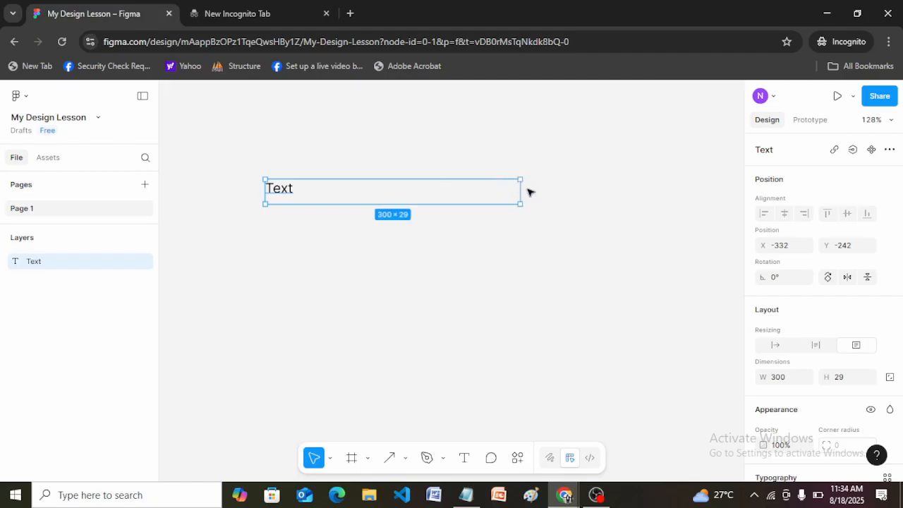
key("Escape")
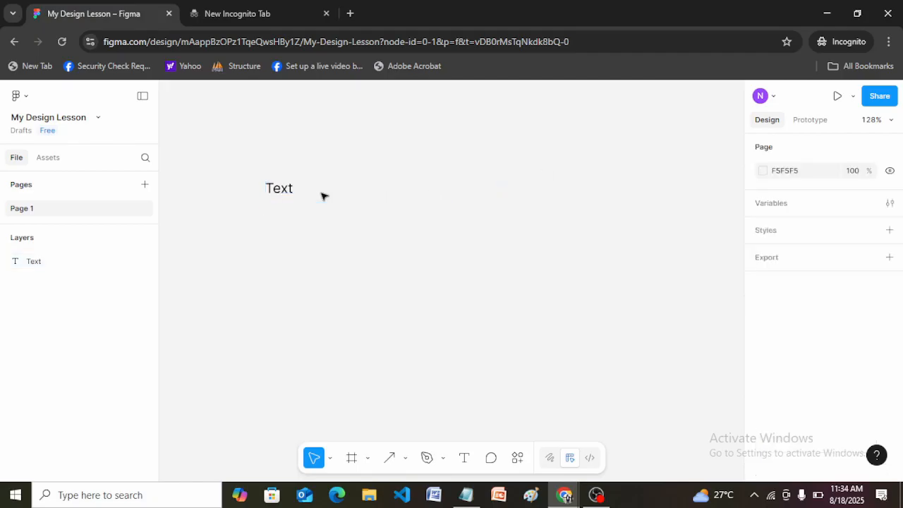
double_click(283, 190)
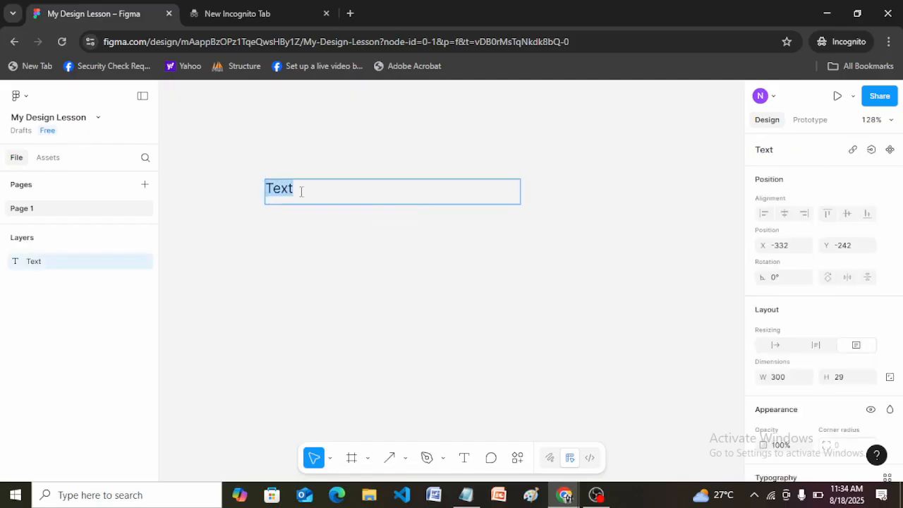
left_click(300, 190)
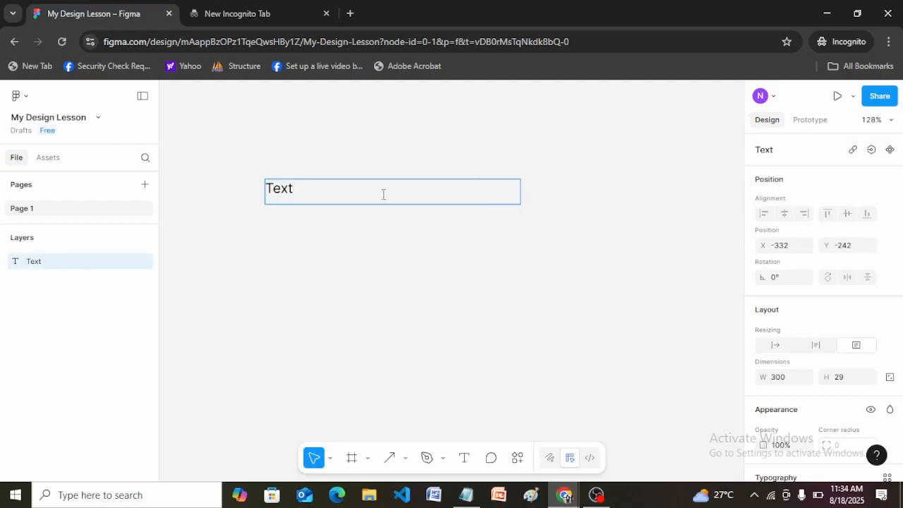
key("Escape")
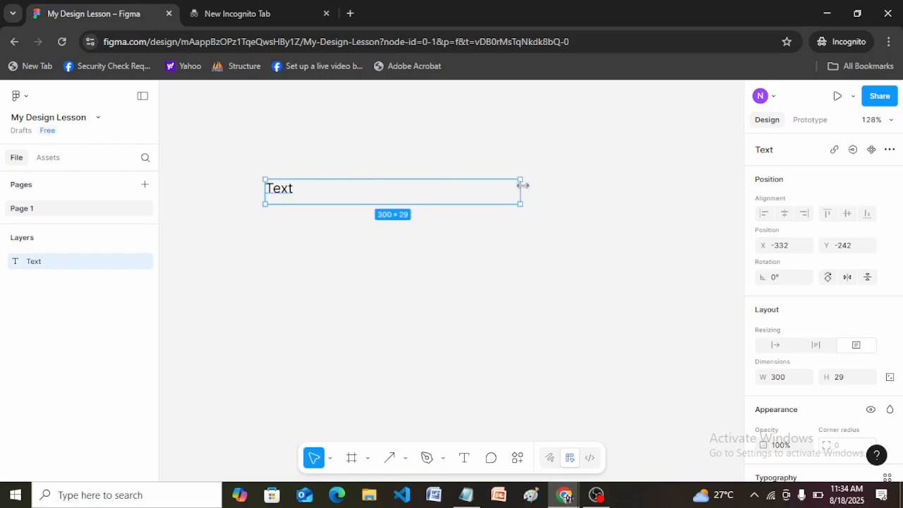
Step: Narrow the text box to about 134, then set its width to 200
left_click_drag(515, 189, 381, 201)
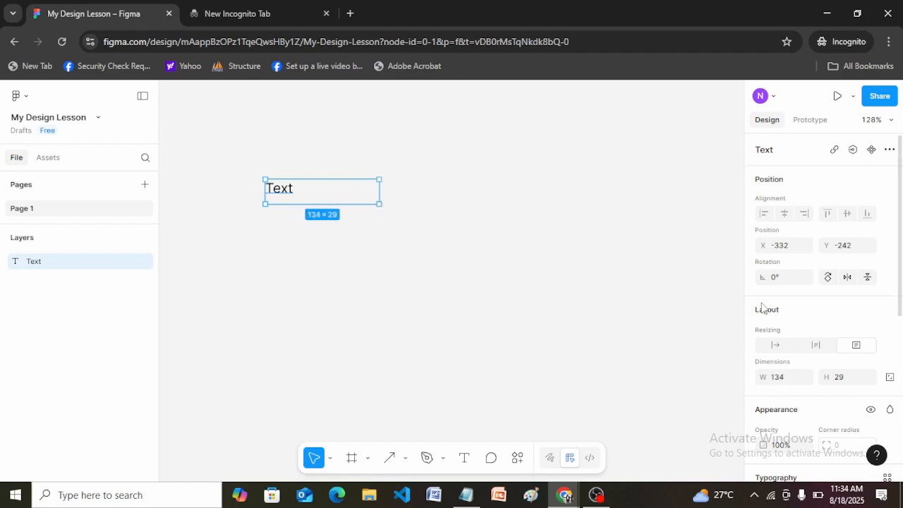
left_click(778, 383)
type("200")
key("Return")
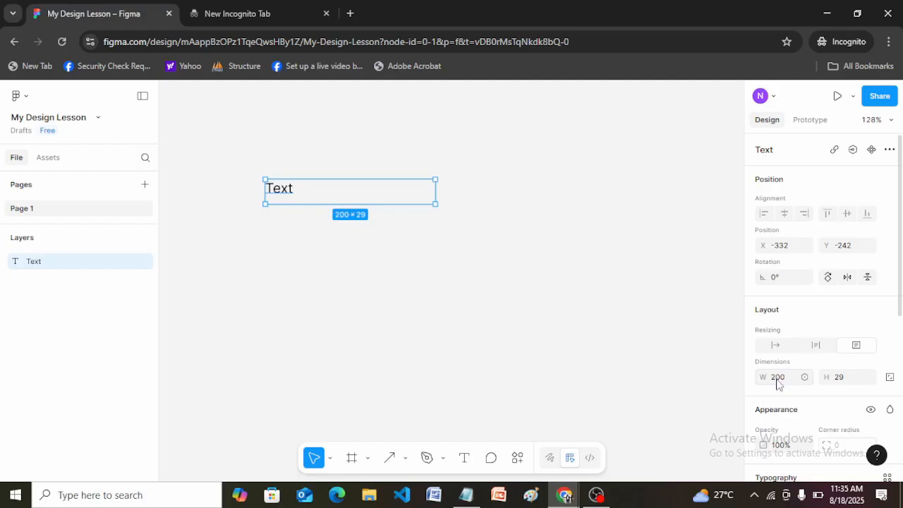
Step: Set the text box's height to 200, then set it back to 29
left_click(845, 380)
type("2")
key("Return")
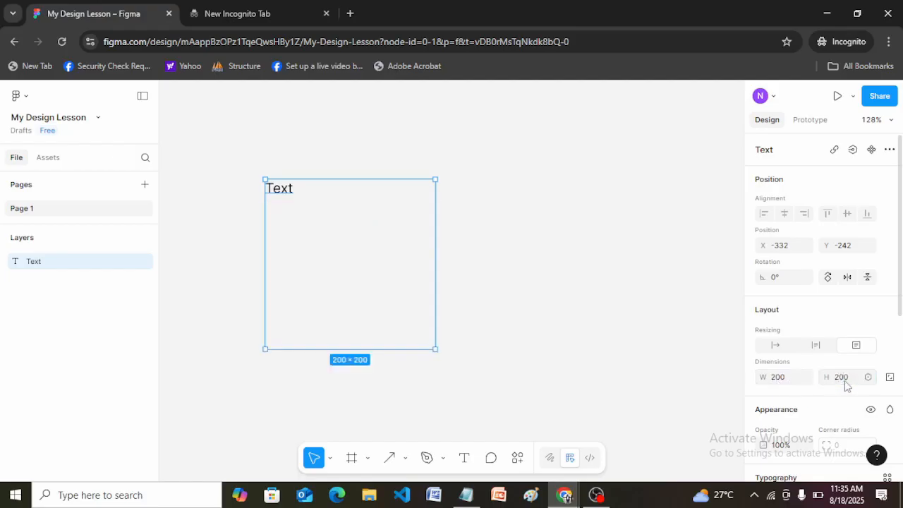
left_click(846, 381)
type("29")
key("Return")
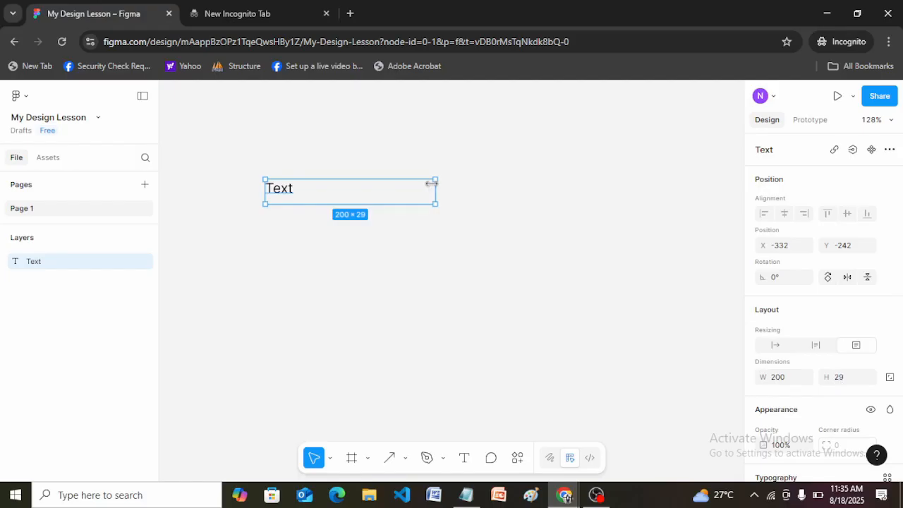
Step: Widen the text box to about 331, centre its text horizontally and undo the centring
left_click_drag(435, 190, 546, 187)
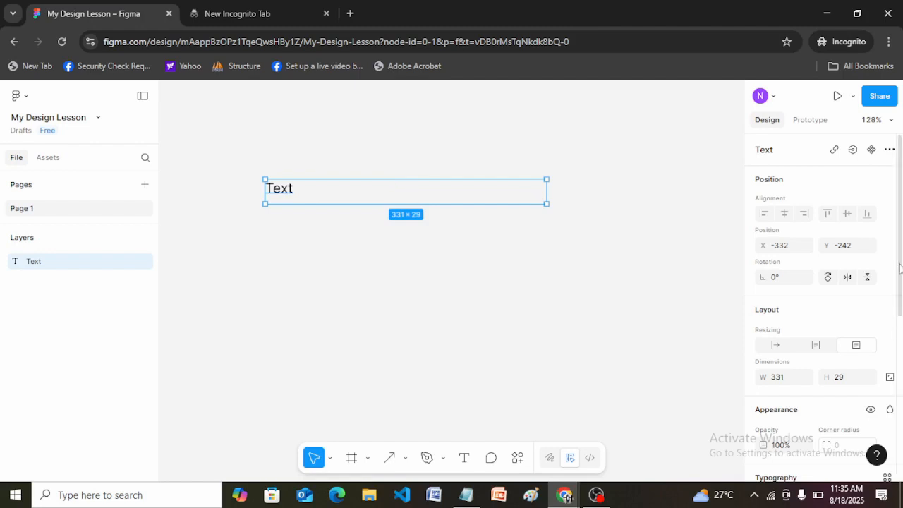
left_click_drag(902, 263, 901, 389)
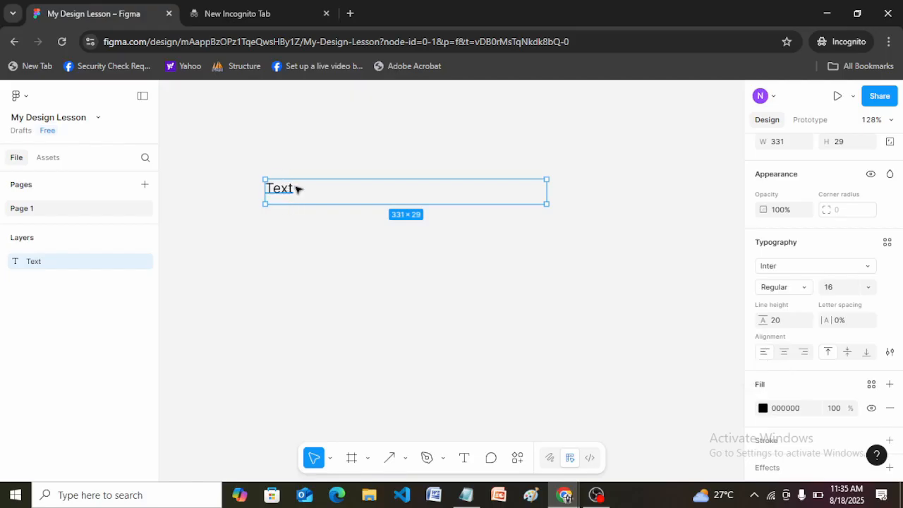
left_click(784, 356)
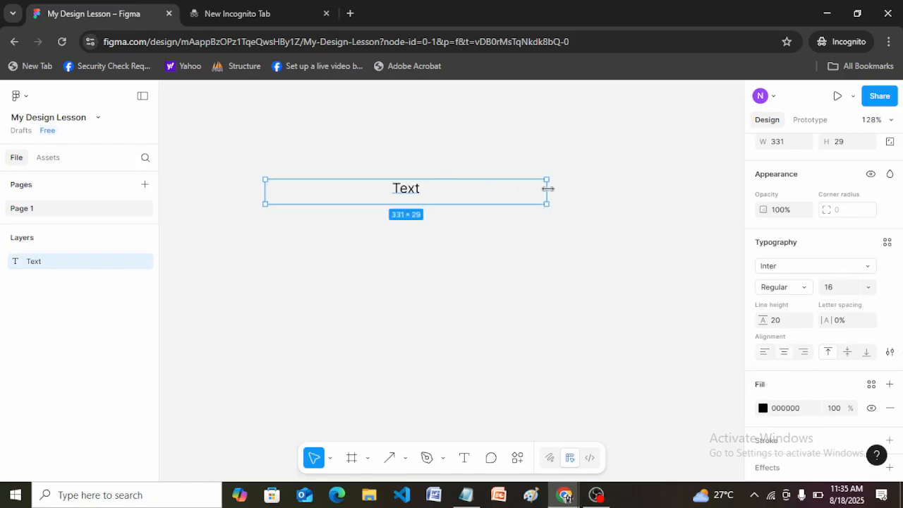
key("ctrl+z")
Step: Narrow the text box to about 40 wide and try centre, right and left horizontal alignment on it
left_click_drag(548, 188, 299, 179)
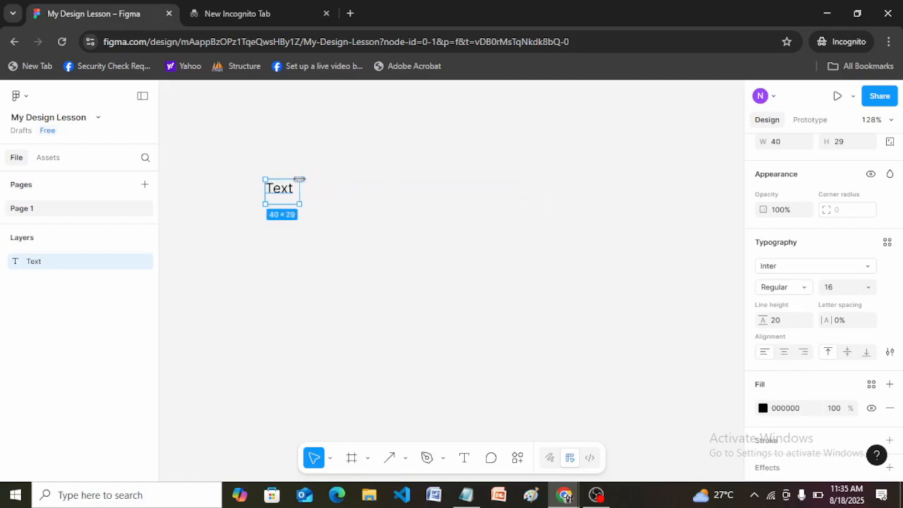
left_click(788, 354)
left_click(804, 355)
left_click(766, 355)
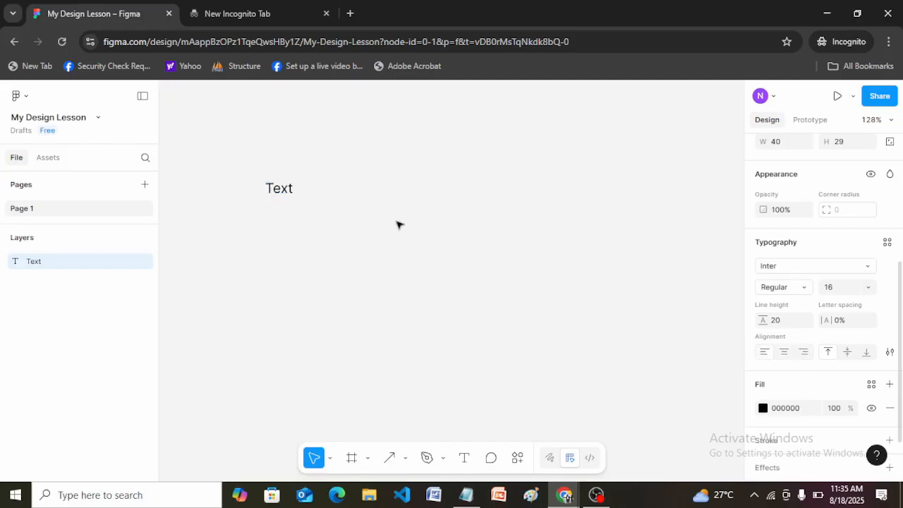
Step: Widen the text box to about 348, centre its text horizontally and deselect it
left_click_drag(298, 187, 561, 192)
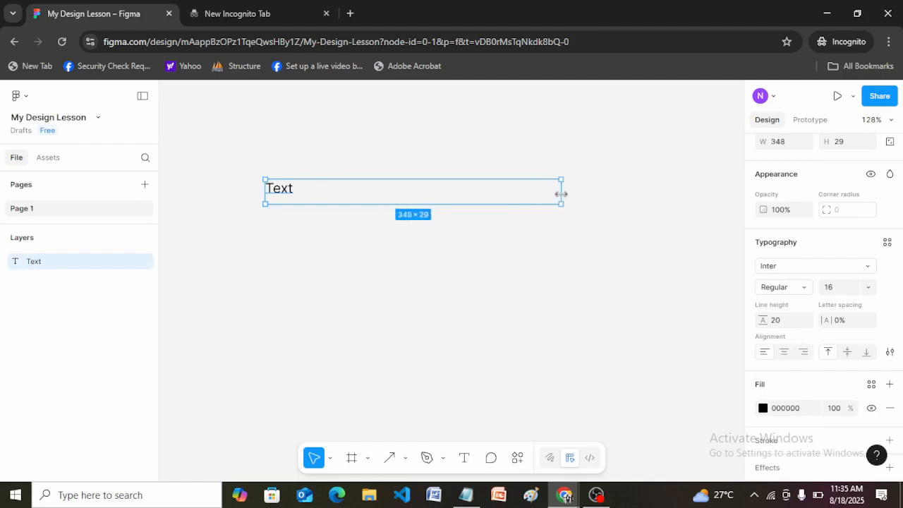
left_click(784, 352)
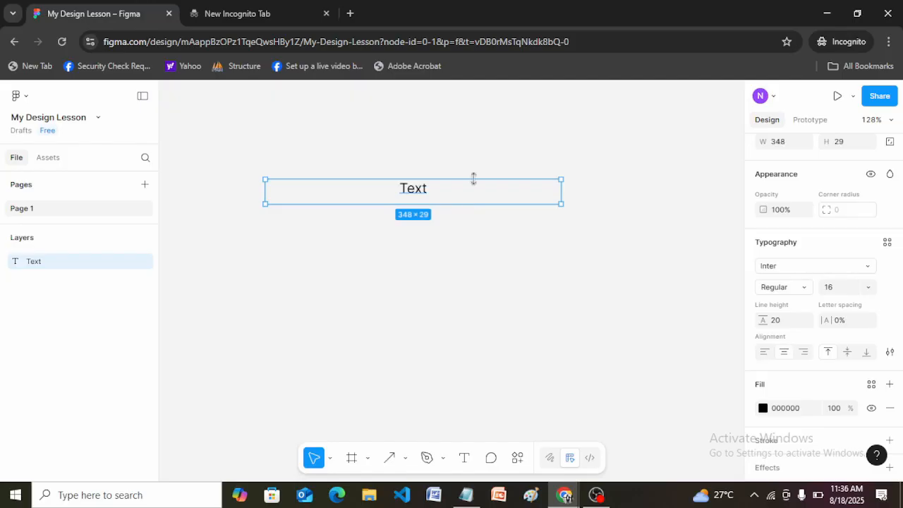
left_click(609, 201)
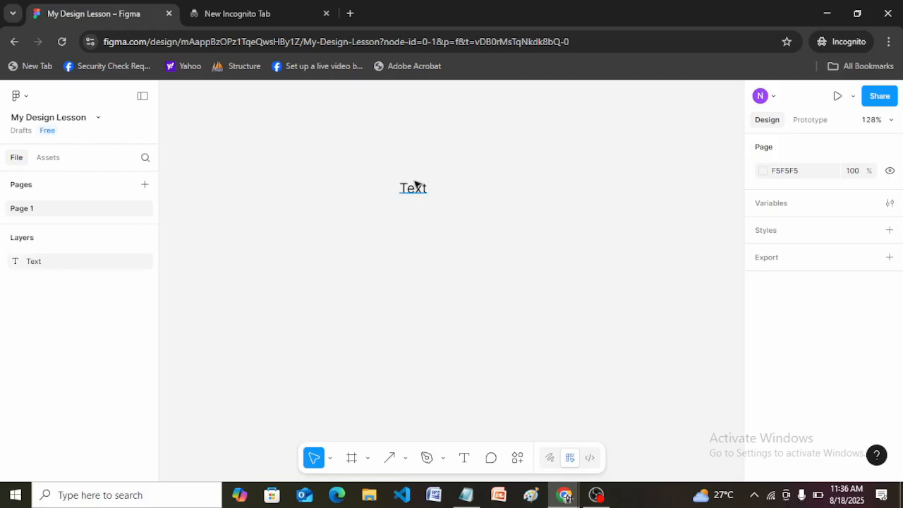
left_click(443, 189)
left_click(518, 205)
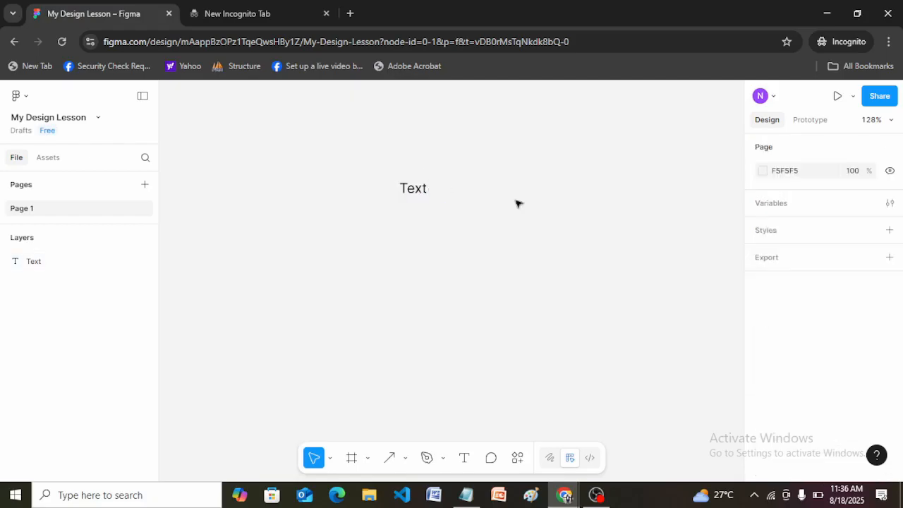
Step: Select the text box again and align its text right, then left
left_click(430, 188)
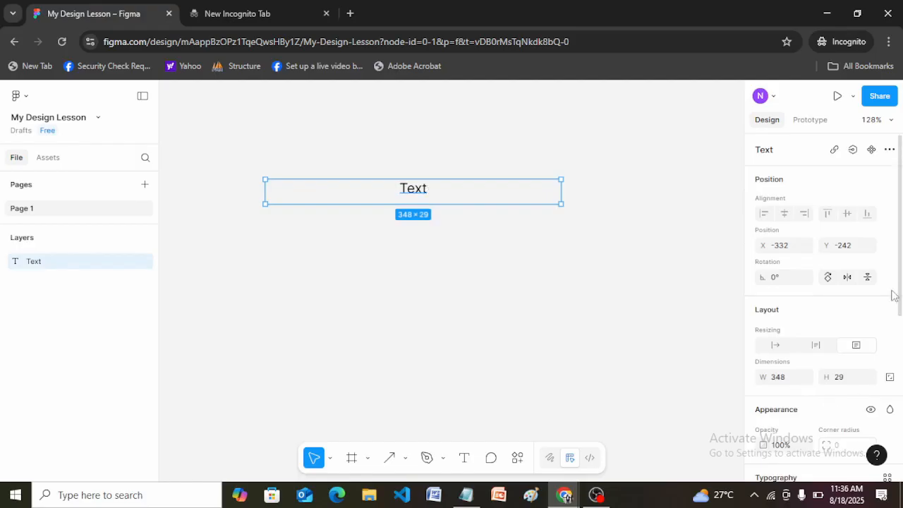
left_click_drag(900, 295, 902, 404)
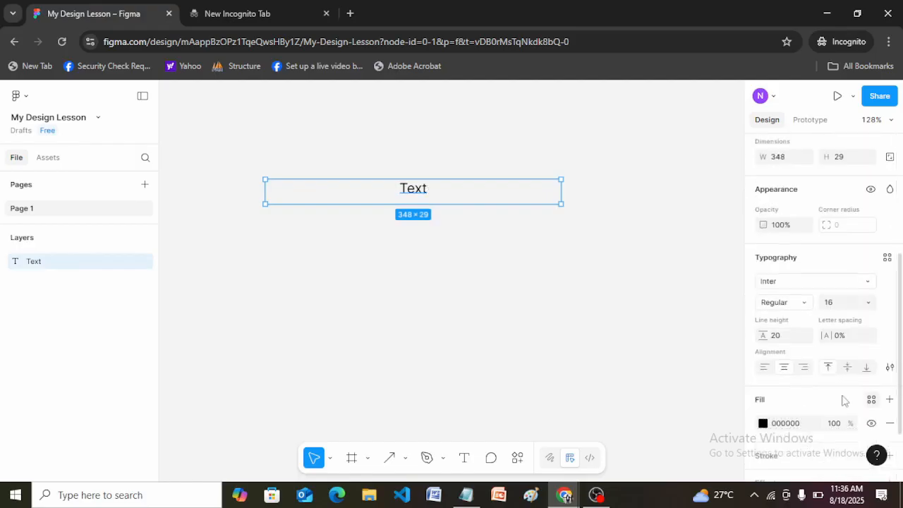
left_click(803, 368)
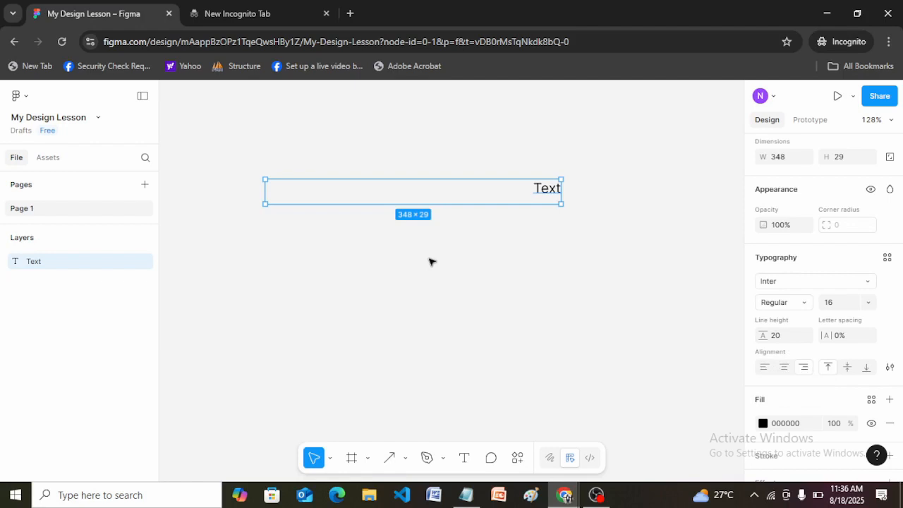
left_click(764, 368)
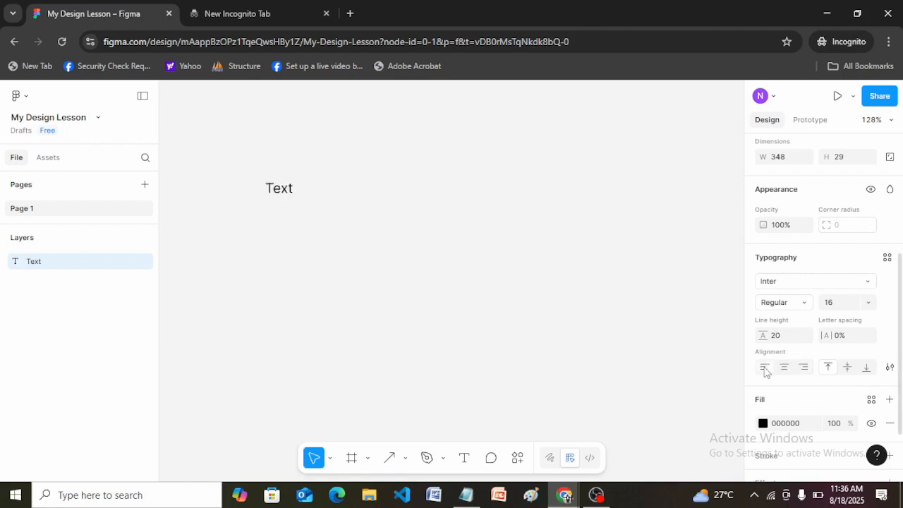
Step: Draw a tall text box about 47 wide by 194 high below the first one and enter "Text" in it
left_click(463, 459)
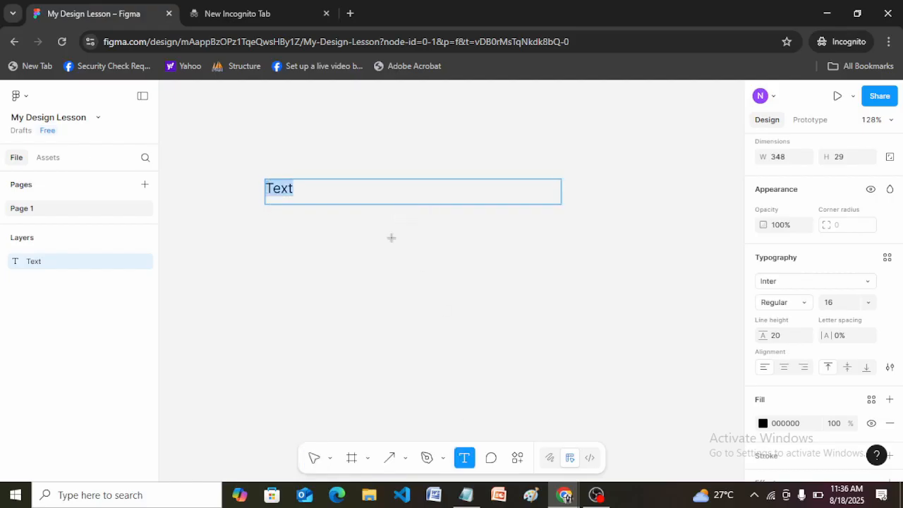
left_click_drag(362, 226, 403, 391)
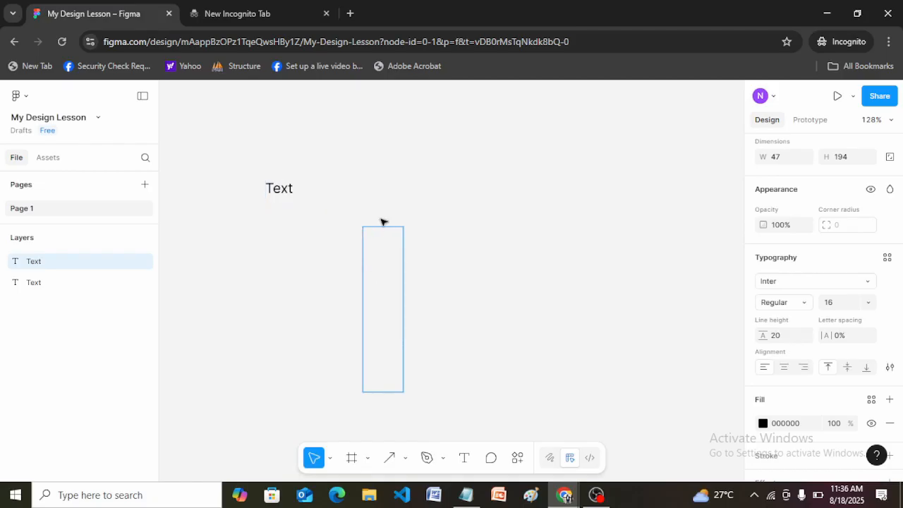
type("Text")
key("Escape")
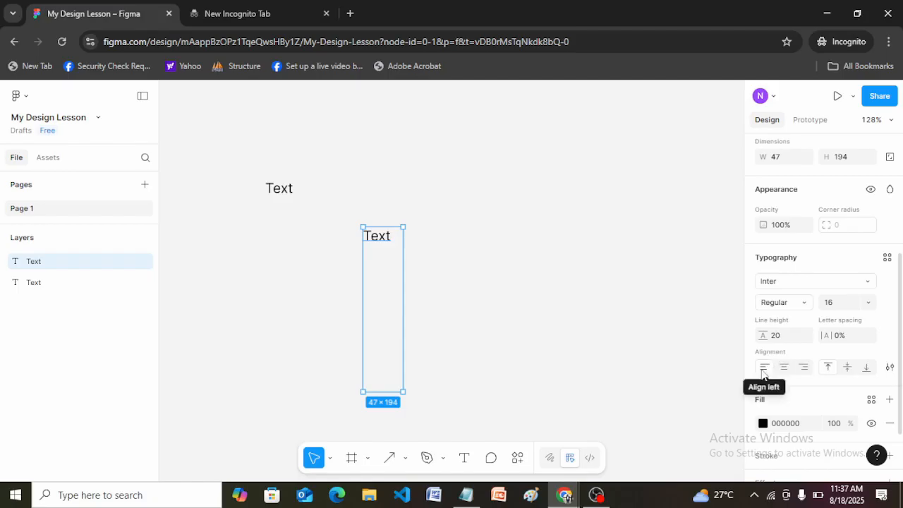
Step: Align the tall box's text vertically to the middle, then to the bottom
left_click(847, 368)
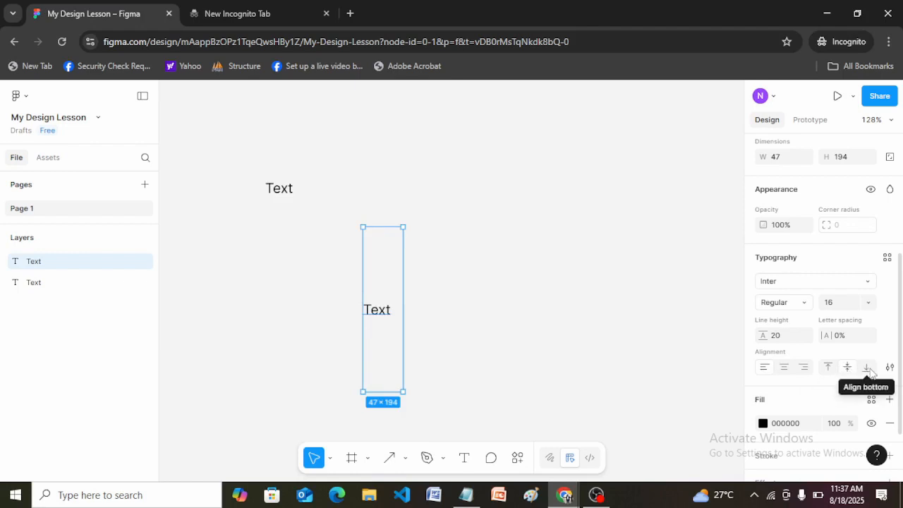
left_click(867, 369)
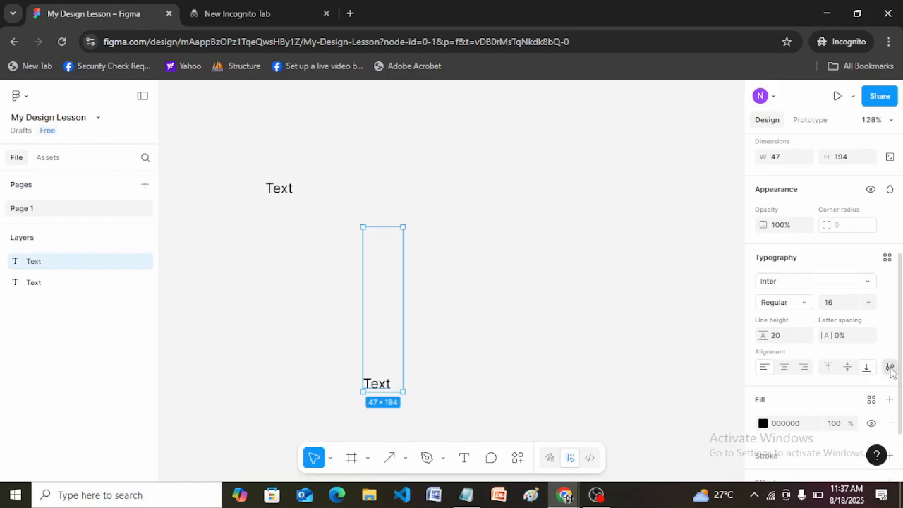
Step: Examine the basic type settings for the tall text box and close them
left_click(889, 368)
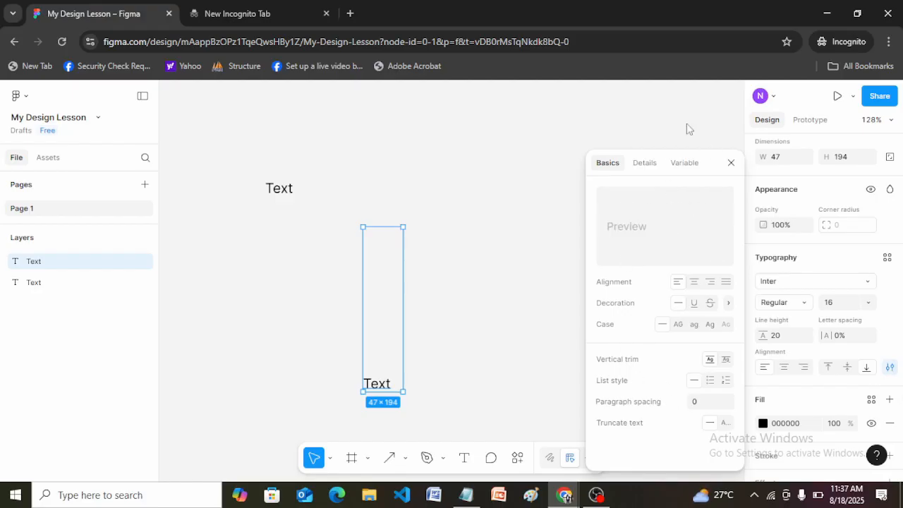
left_click(891, 368)
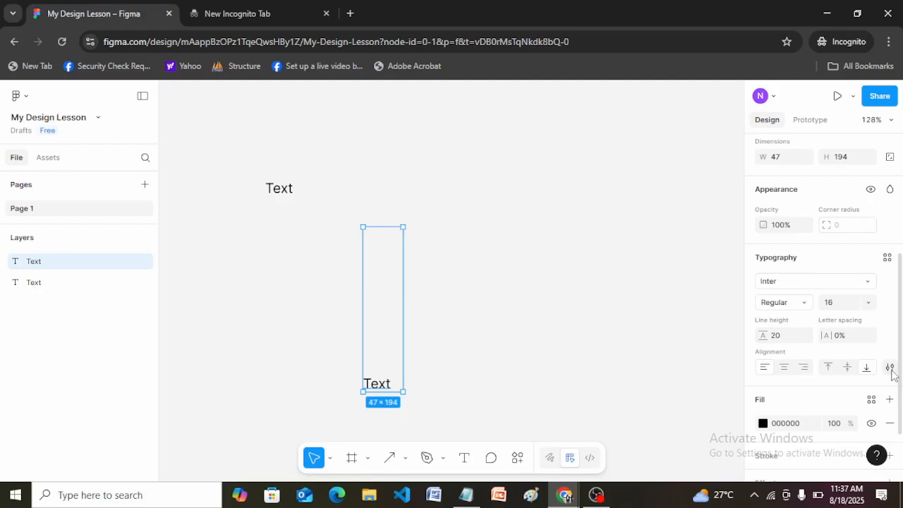
left_click(432, 497)
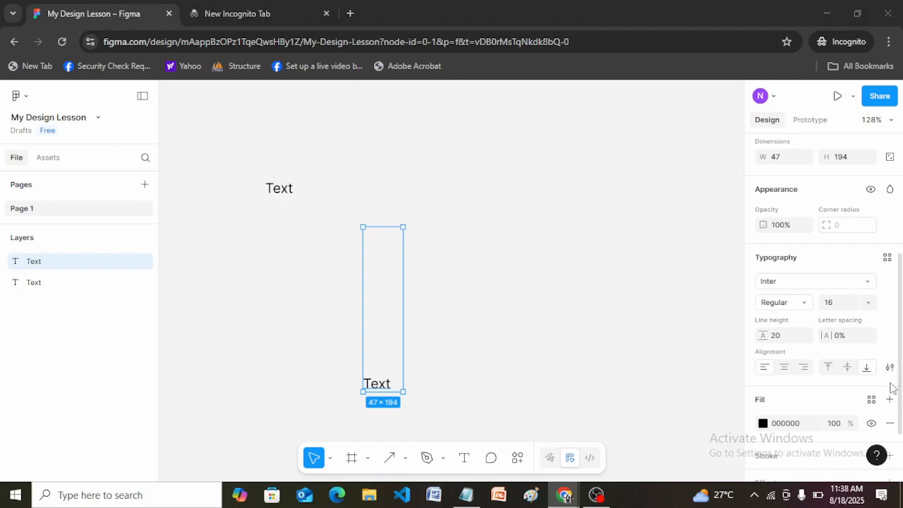